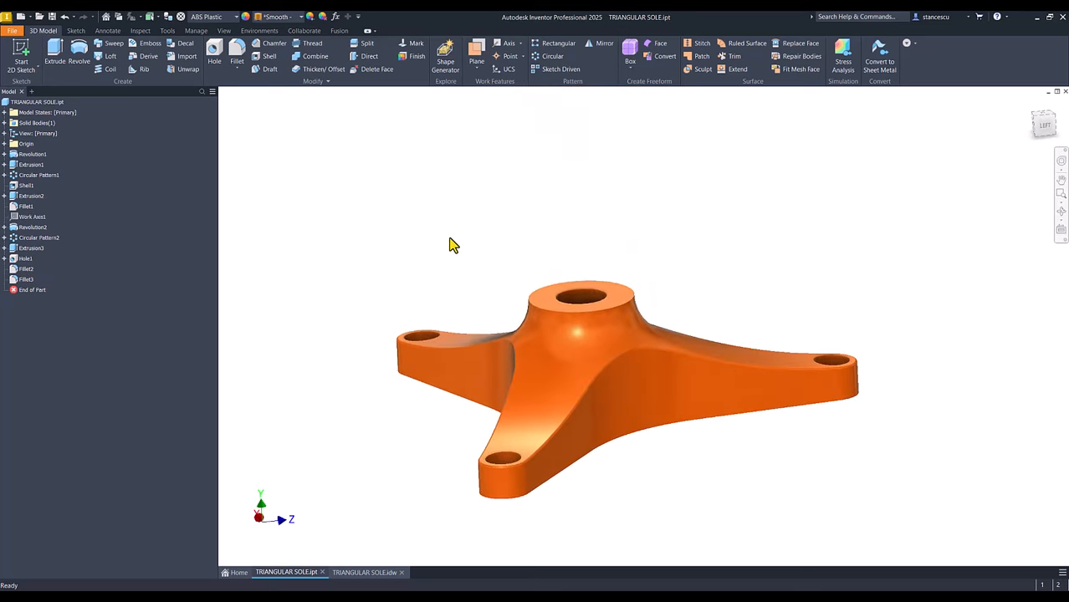
Step: Open the TRIANGULAR SOLE.idw drawing and examine the dimensions of section view A-A
{"action": "key", "text": "F6"}
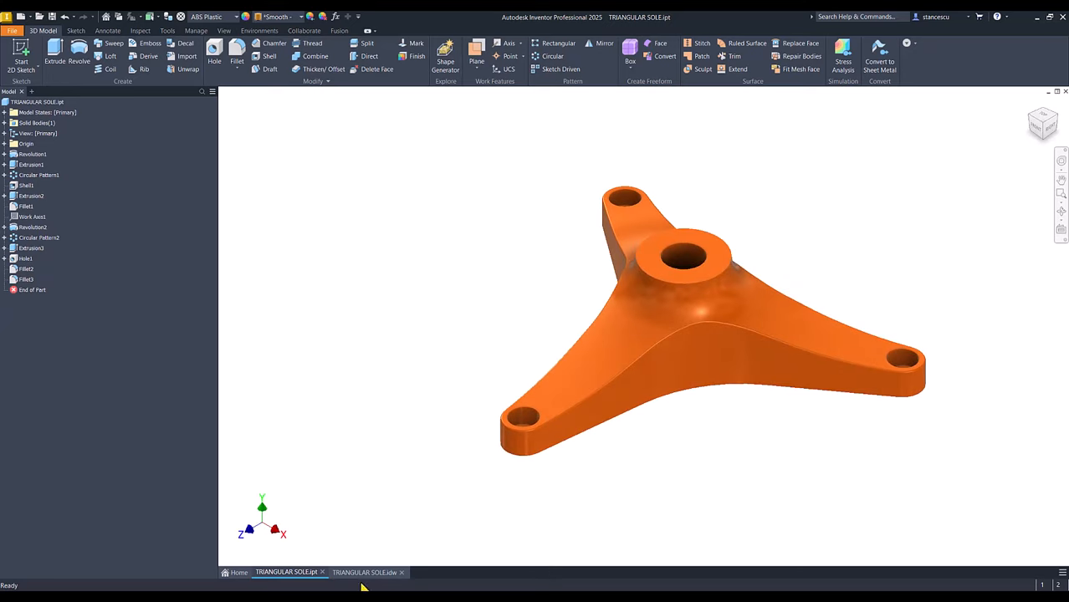
{"action": "left_click", "coordinate": [366, 573]}
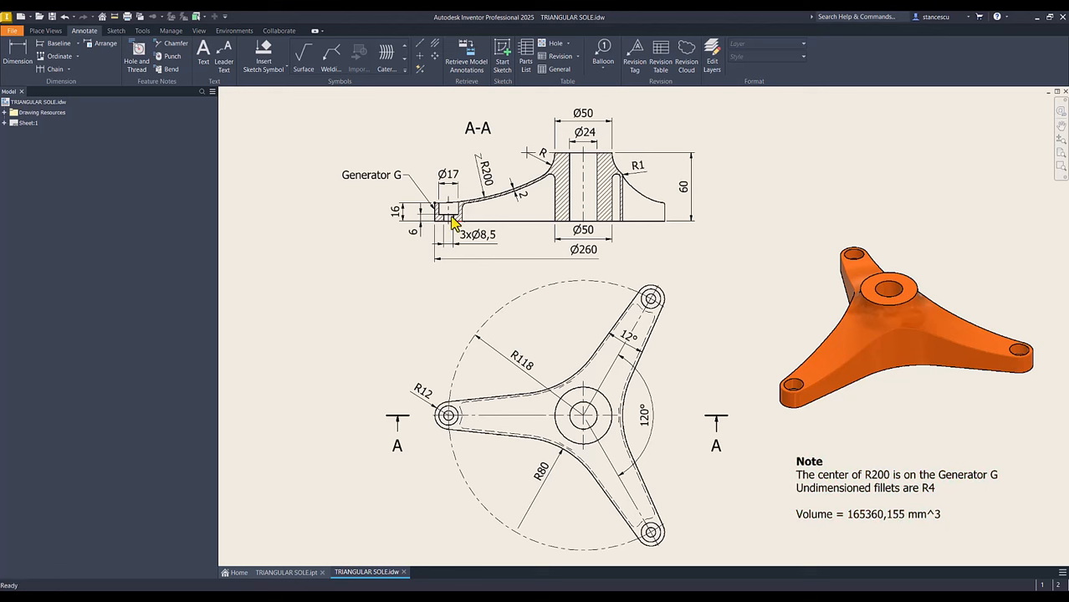
{"action": "scroll", "coordinate": [436, 211], "scroll_direction": "up", "scroll_amount": 3}
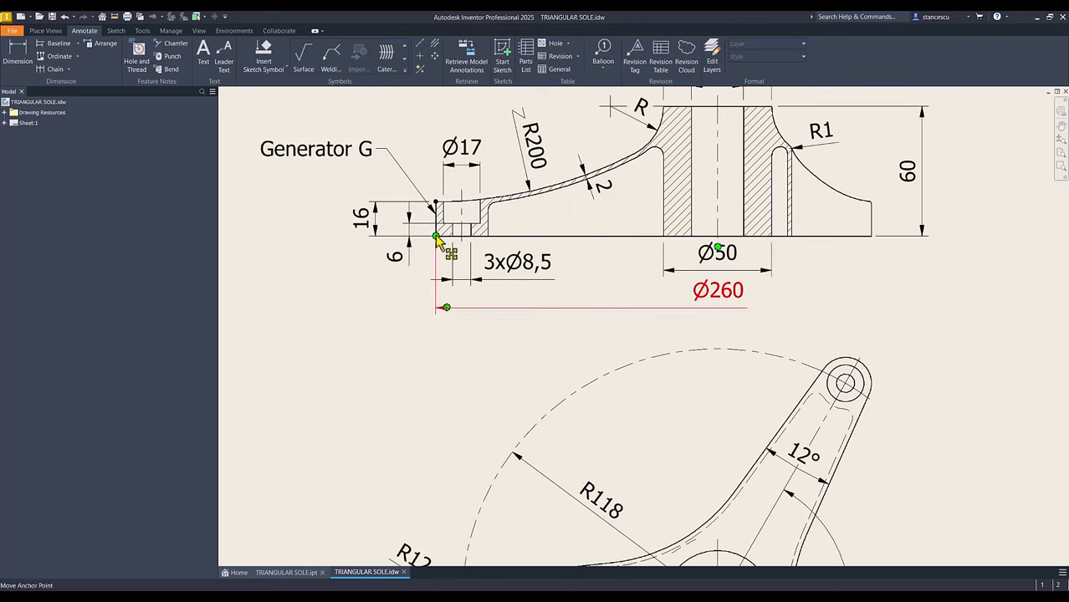
{"action": "middle_click_drag", "start_coordinate": [580, 234], "coordinate": [591, 352]}
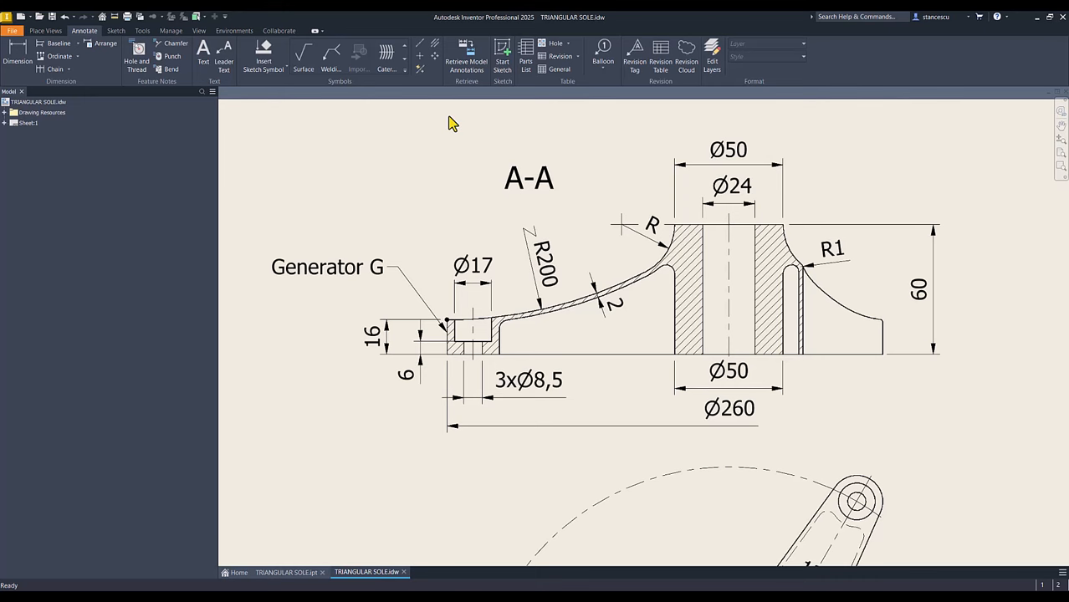
{"action": "key", "text": "Num_Lock"}
{"action": "key", "text": "Home"}
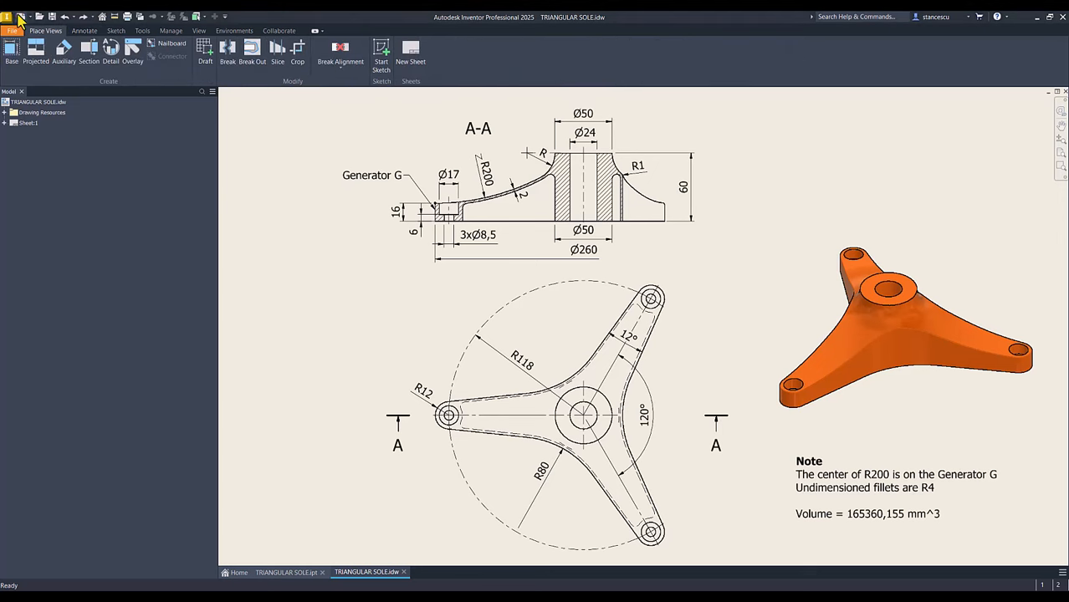
Step: Create a new part and start a 2D sketch on the XY plane
{"action": "left_click", "coordinate": [20, 16]}
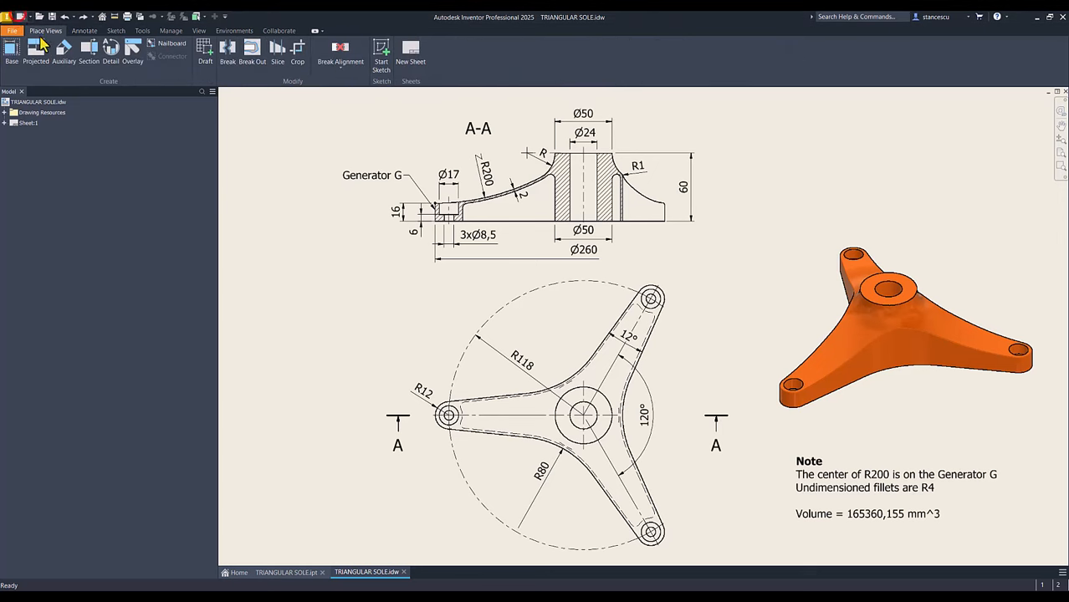
{"action": "left_click", "coordinate": [456, 197]}
{"action": "double_click", "coordinate": [456, 197]}
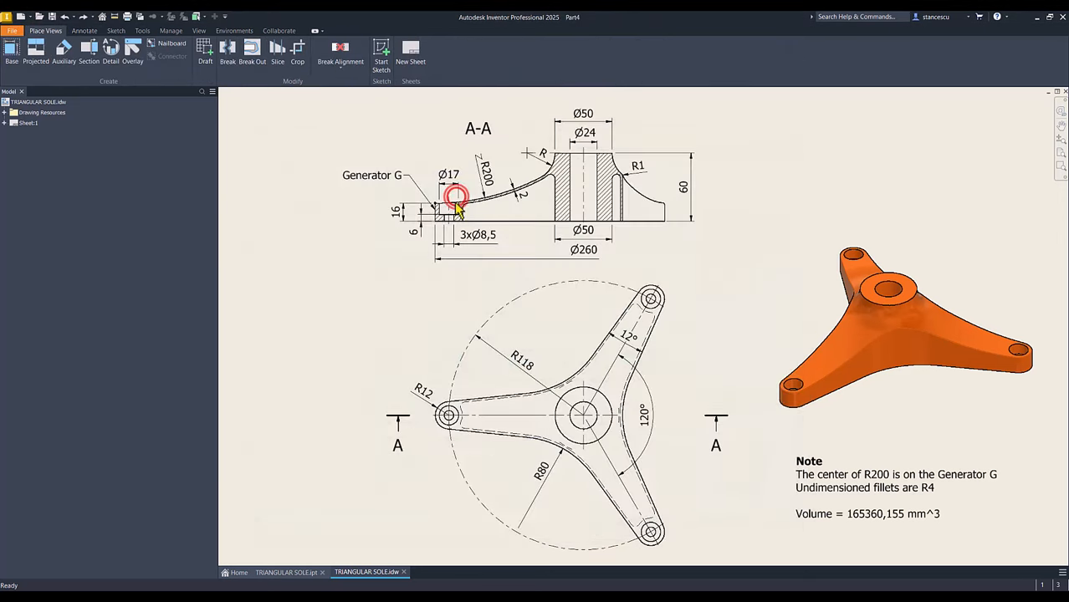
{"action": "left_click", "coordinate": [20, 53]}
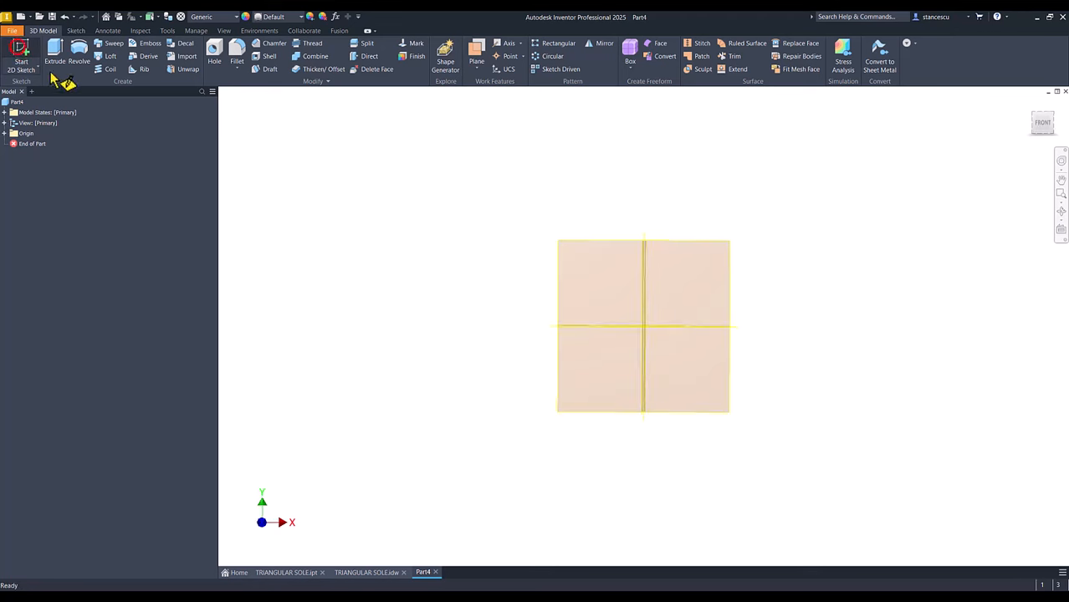
{"action": "left_click", "coordinate": [583, 198]}
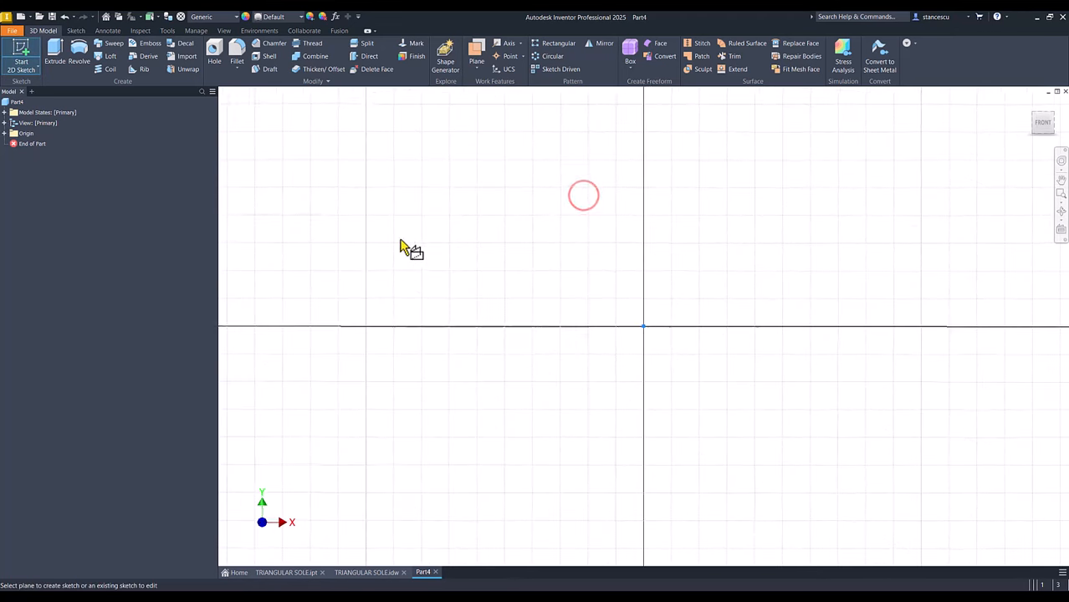
Step: Draw a 60 mm vertical line upward from the origin
{"action": "left_click", "coordinate": [52, 52]}
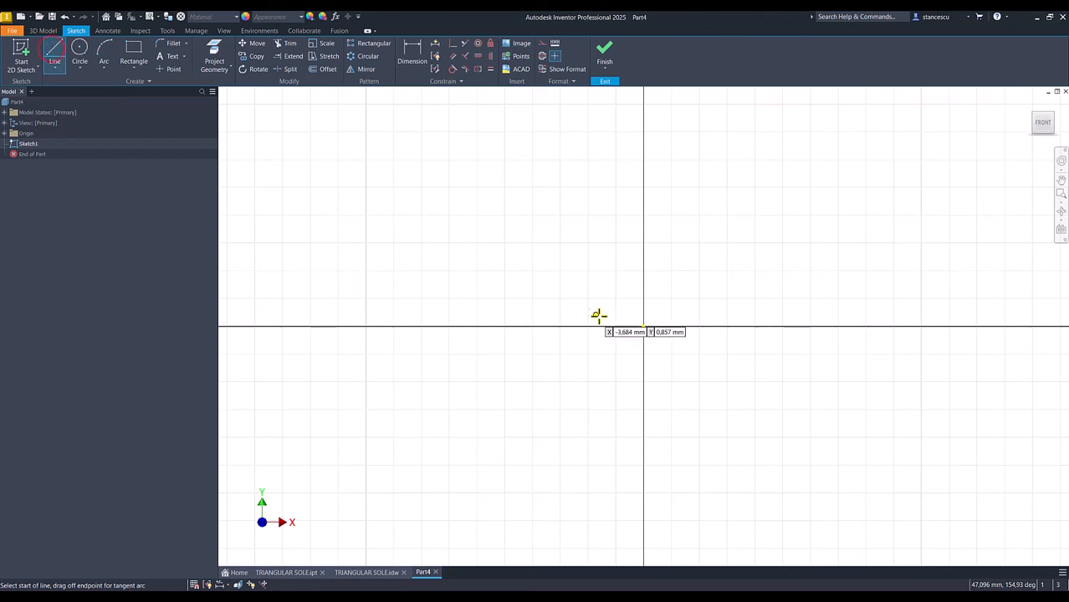
{"action": "left_click", "coordinate": [643, 325]}
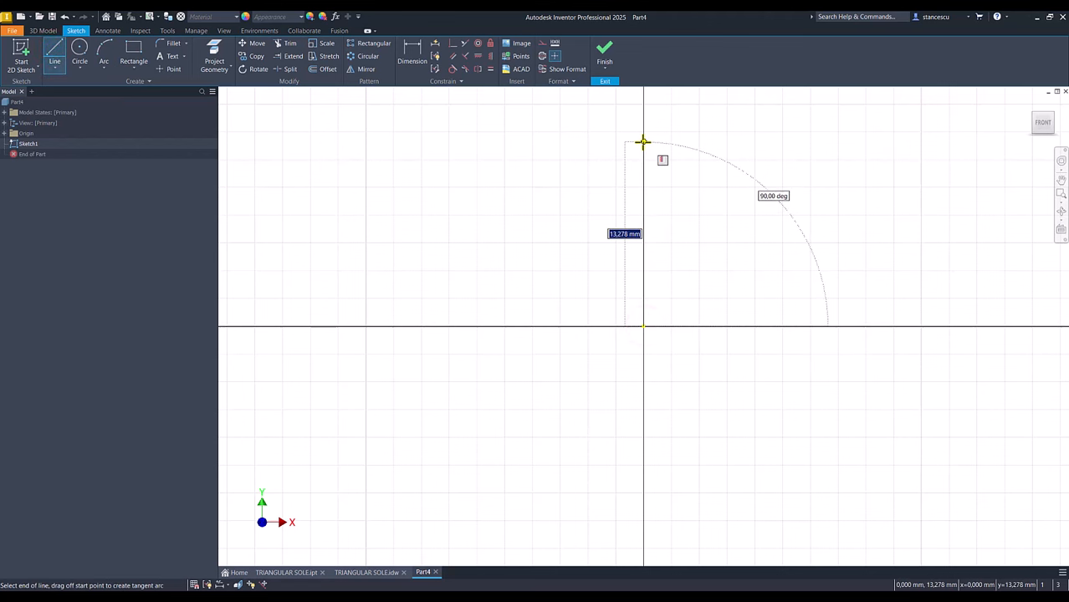
{"action": "type", "text": "60"}
{"action": "key", "text": "Return"}
{"action": "key", "text": "Escape"}
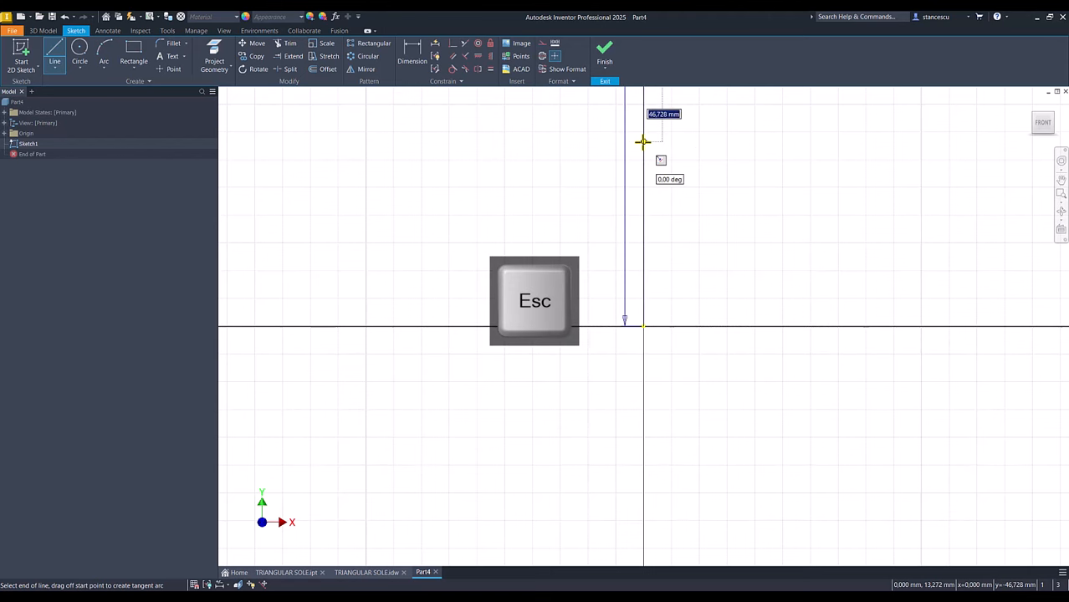
{"action": "key", "text": "Home"}
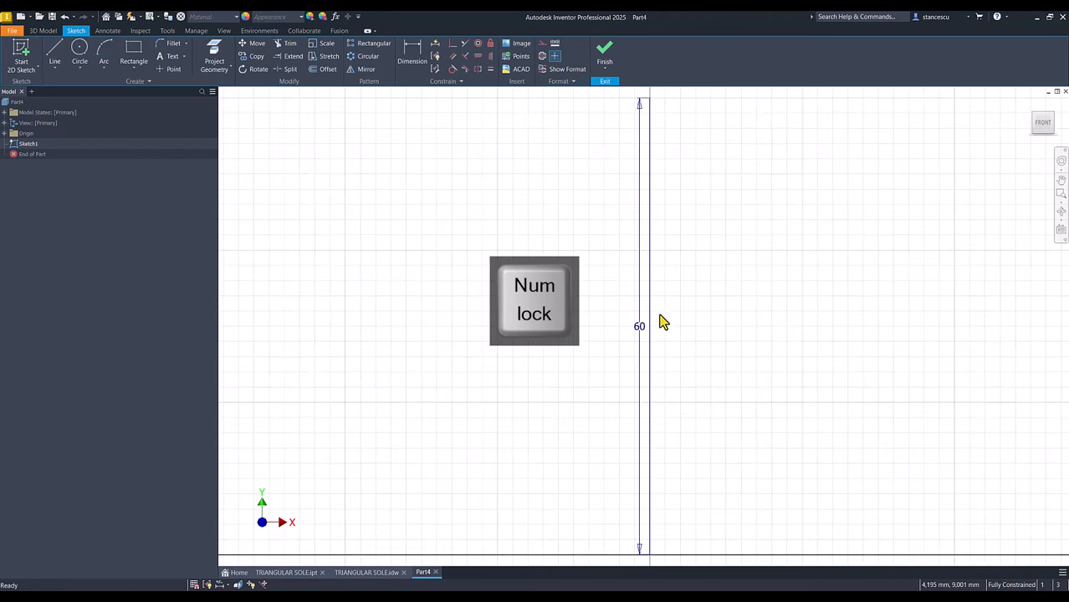
Step: Move the 60 mm dimension to the other side of the vertical line and convert the line to a centerline
{"action": "left_click_drag", "start_coordinate": [632, 319], "coordinate": [740, 347]}
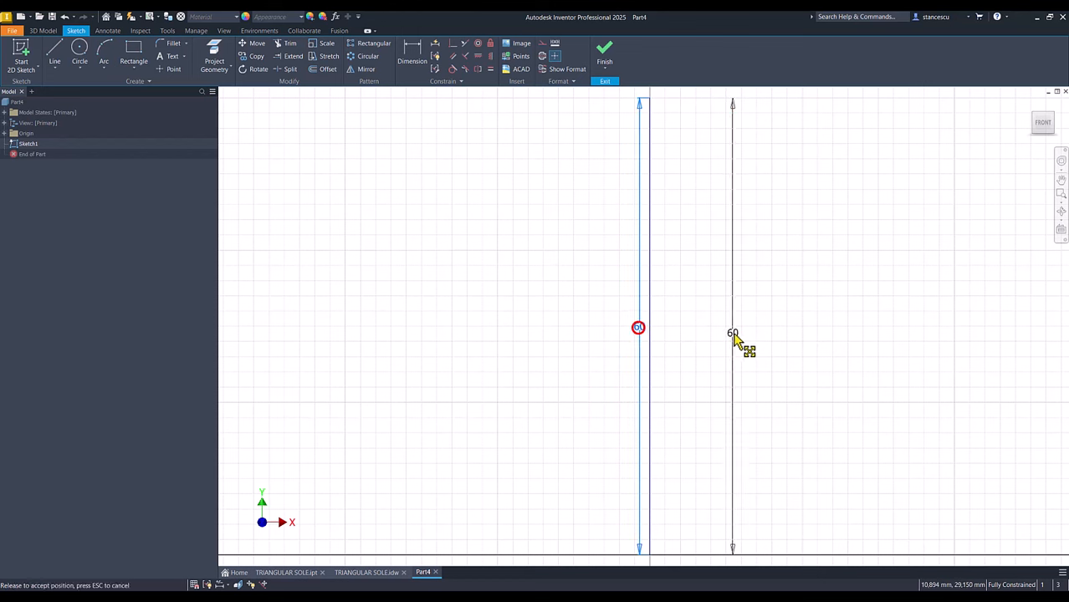
{"action": "left_click", "coordinate": [650, 249]}
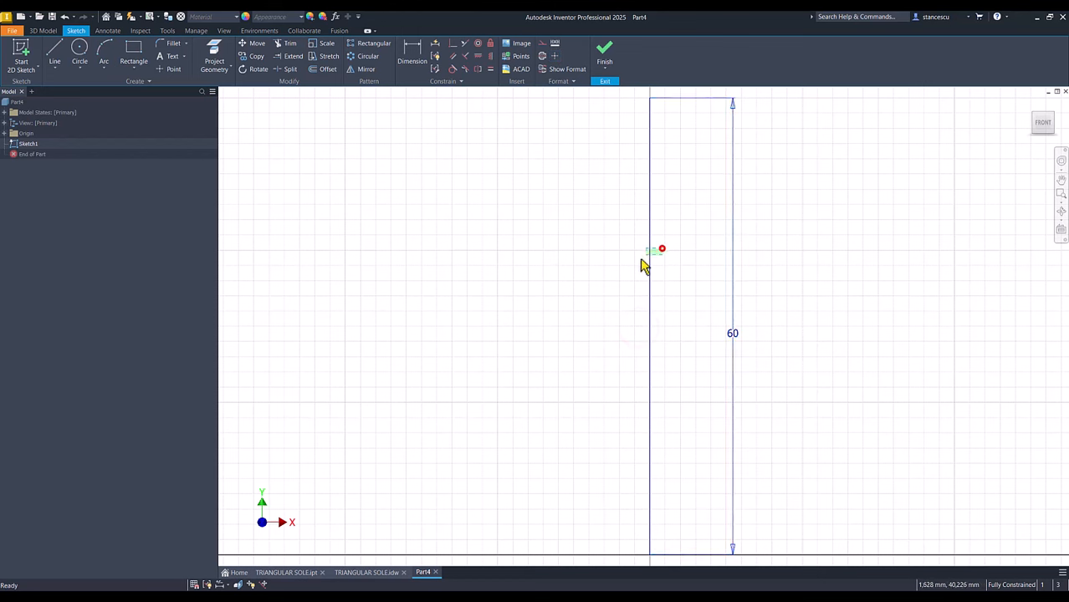
{"action": "left_click", "coordinate": [543, 56]}
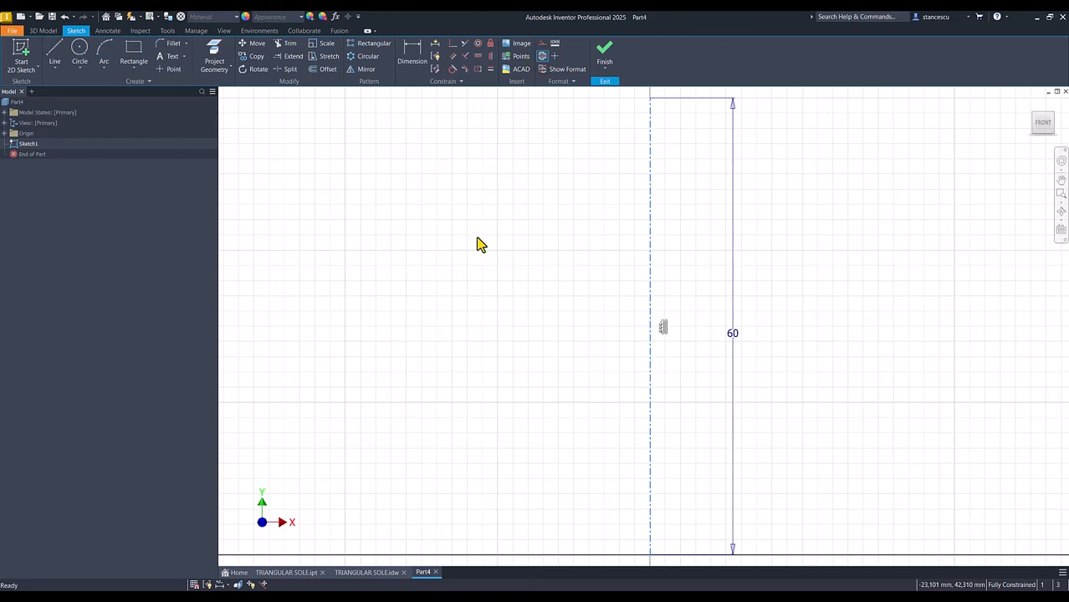
Step: Draw a 25 mm horizontal line to the left from the upper end of the centerline
{"action": "scroll", "coordinate": [477, 244], "scroll_direction": "down", "scroll_amount": 2}
{"action": "mouse_move", "coordinate": [467, 266]}
{"action": "middle_mouse_down"}
{"action": "mouse_move", "coordinate": [478, 287]}
{"action": "mouse_move", "coordinate": [640, 306]}
{"action": "middle_mouse_up"}
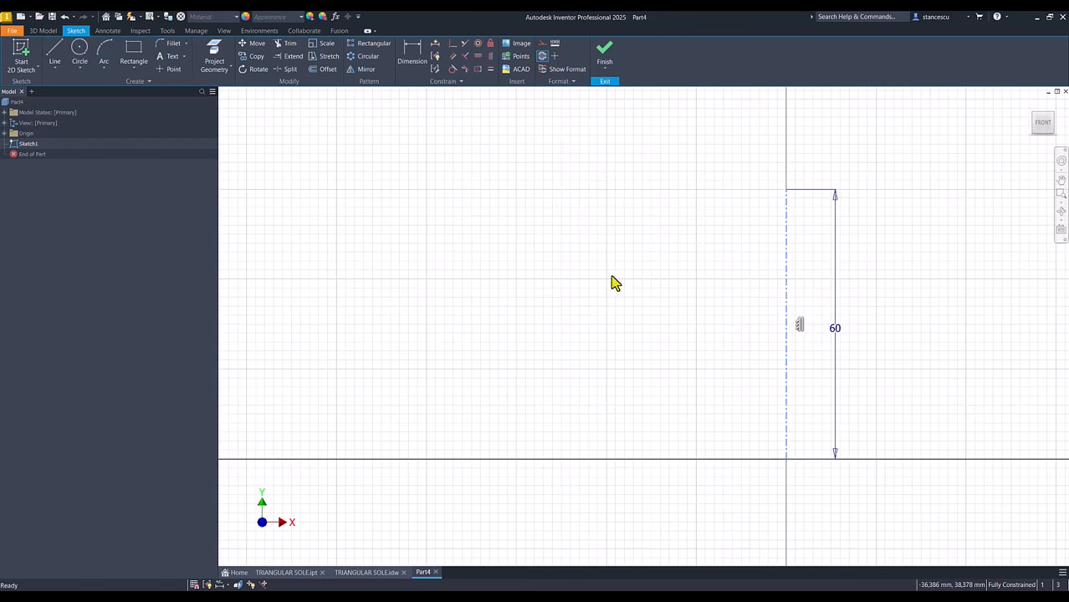
{"action": "left_click", "coordinate": [56, 54]}
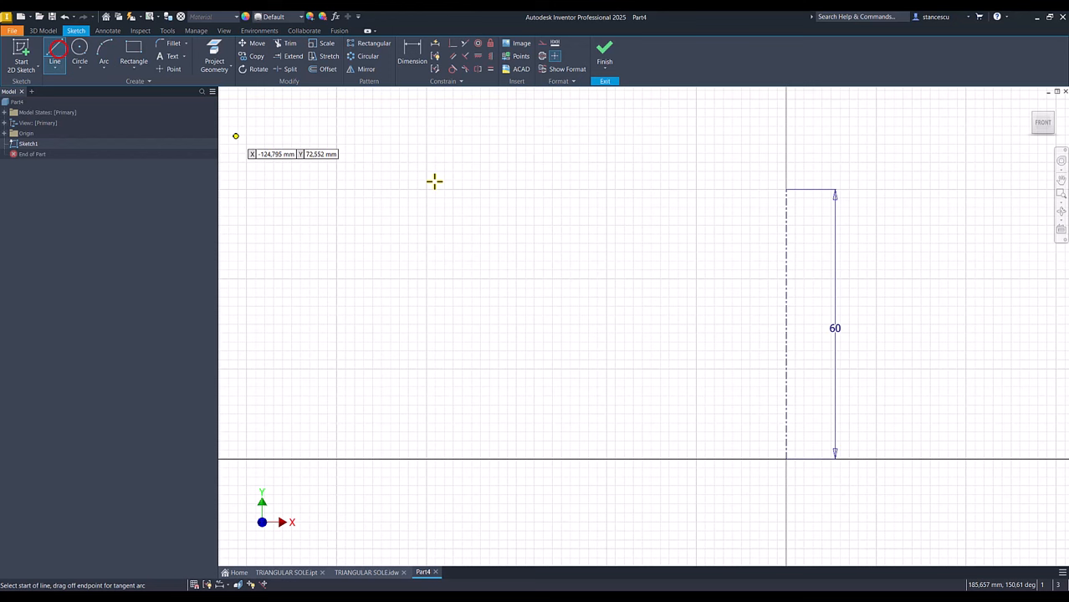
{"action": "left_click", "coordinate": [786, 191]}
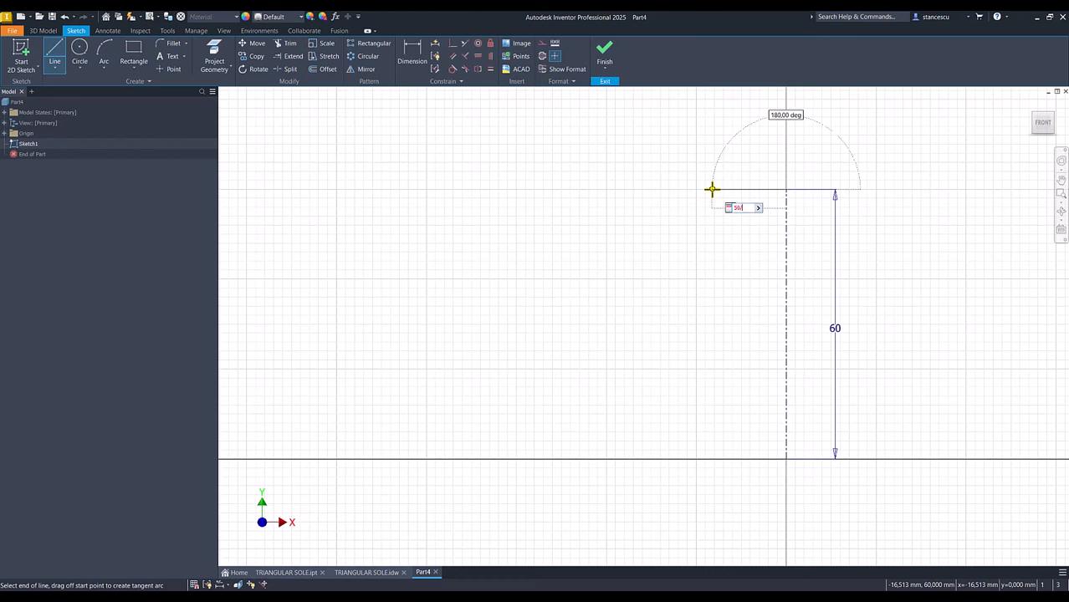
{"action": "type", "text": "25"}
{"action": "key", "text": "Return"}
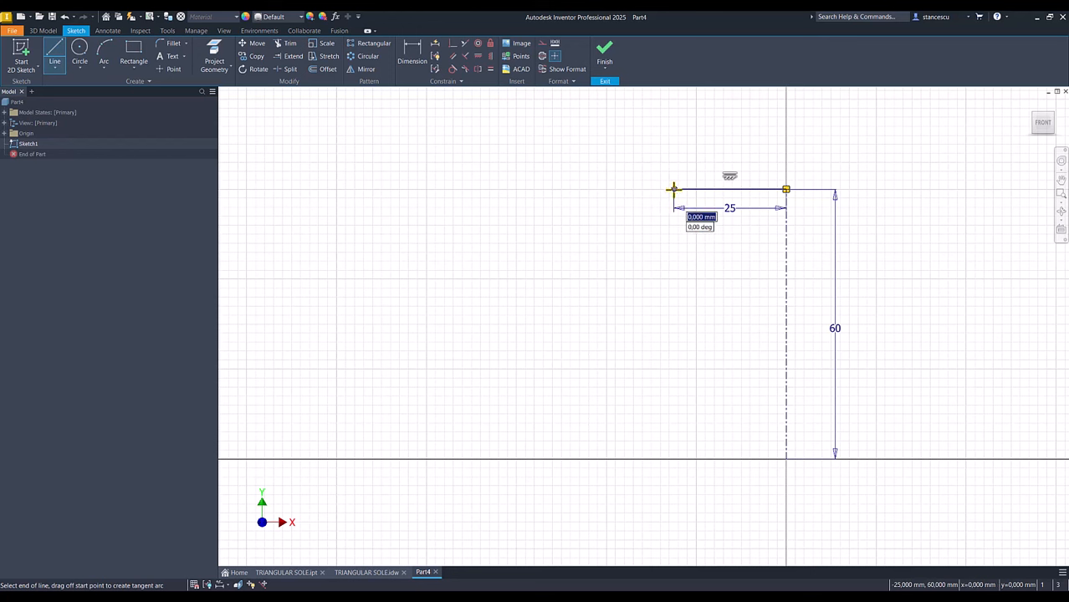
Step: Continue the profile with an arc of about 18.4 mm radius, a long tangent arc, a vertical line to the X axis and a closing line to the origin
{"action": "left_click_drag", "start_coordinate": [673, 190], "coordinate": [629, 263]}
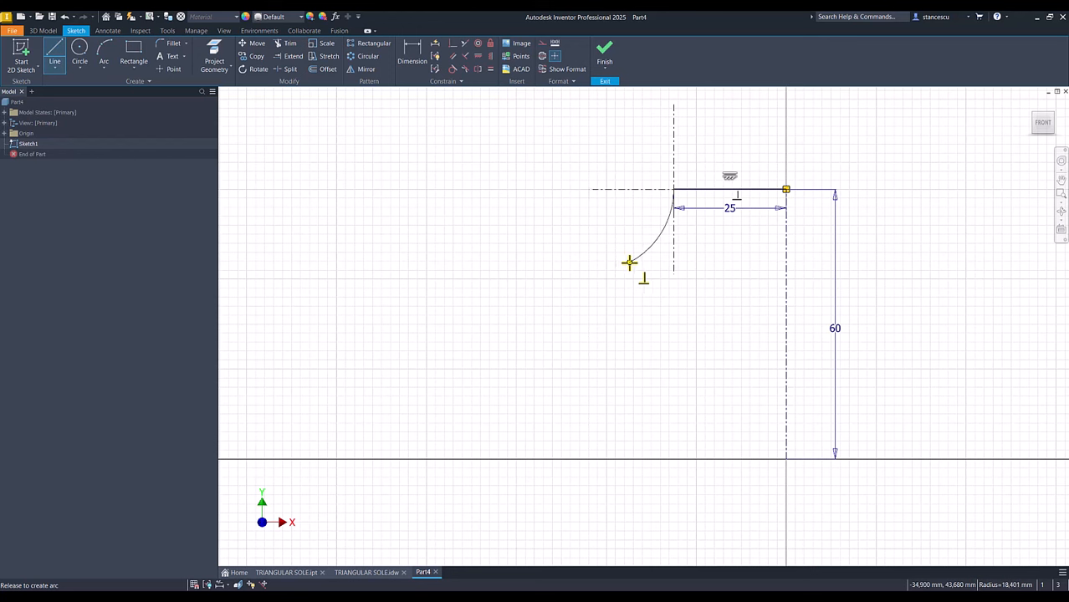
{"action": "left_click_drag", "start_coordinate": [630, 262], "coordinate": [630, 263]}
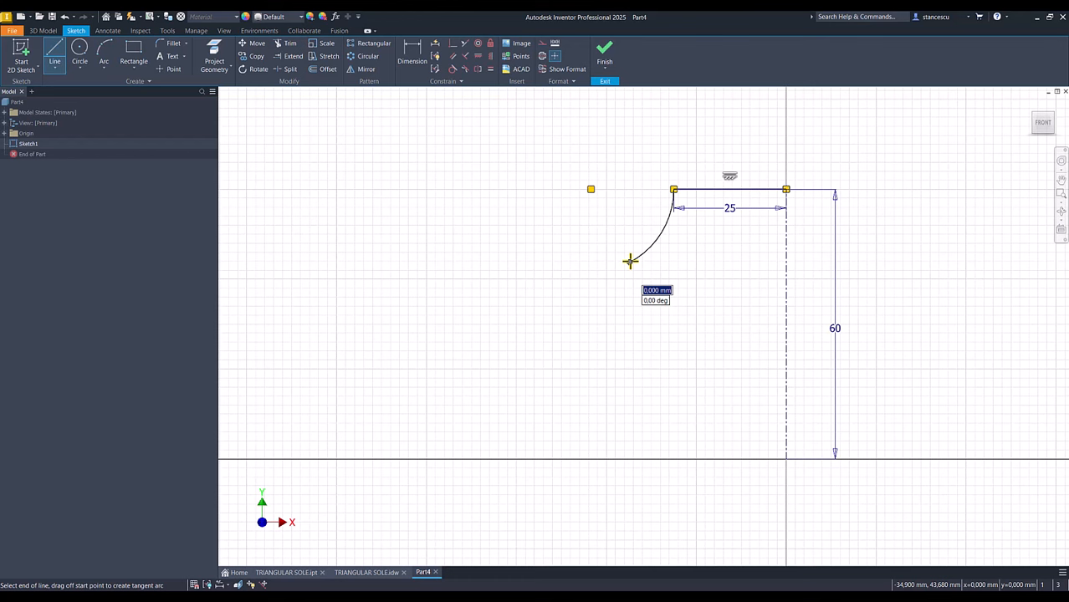
{"action": "left_click_drag", "start_coordinate": [630, 261], "coordinate": [241, 371]}
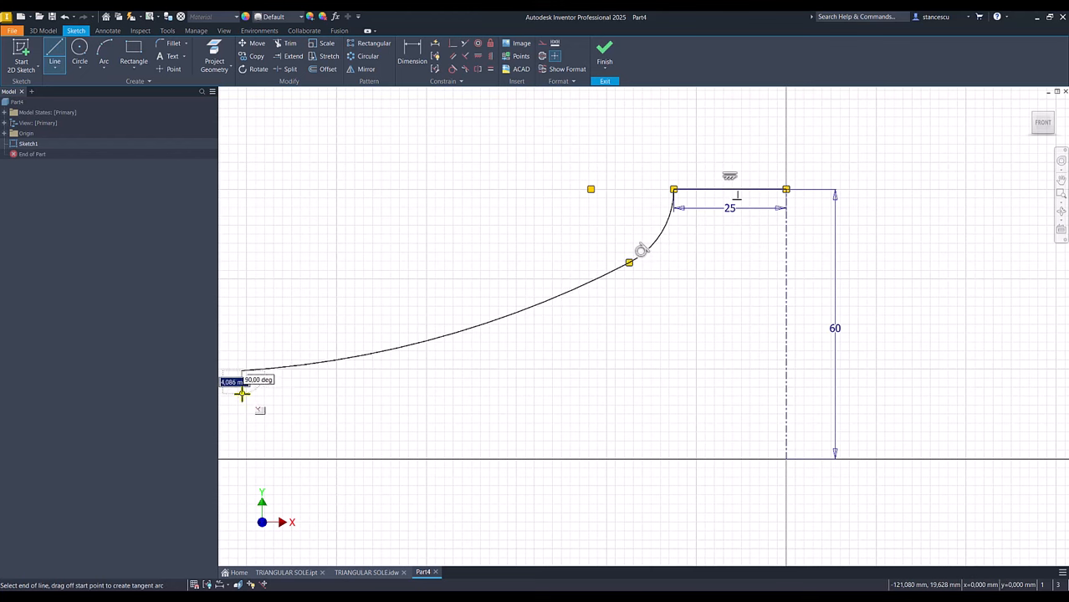
{"action": "left_click", "coordinate": [242, 458]}
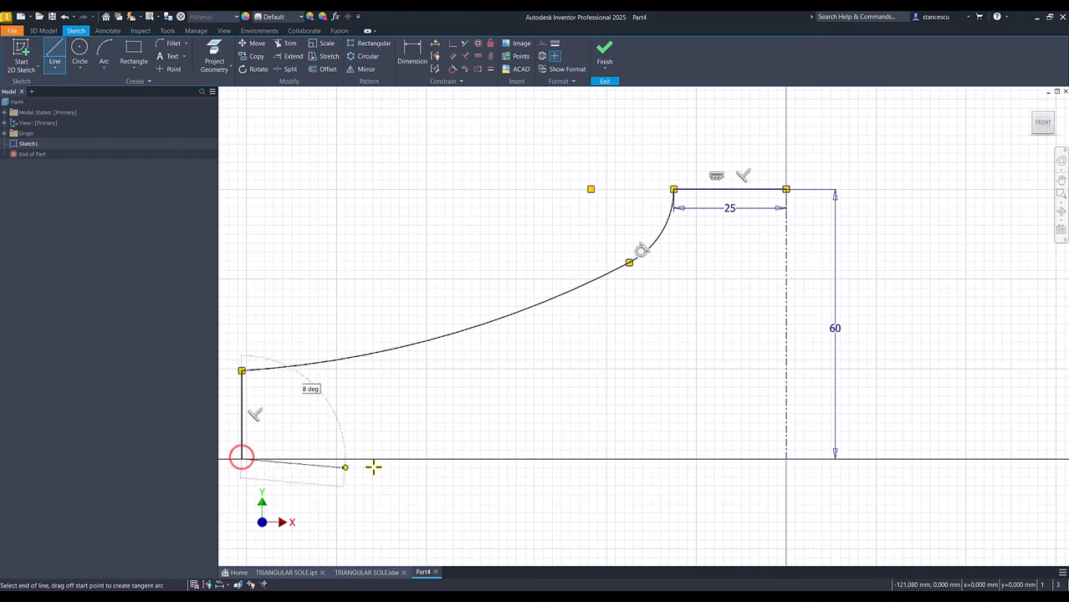
{"action": "left_click", "coordinate": [786, 458]}
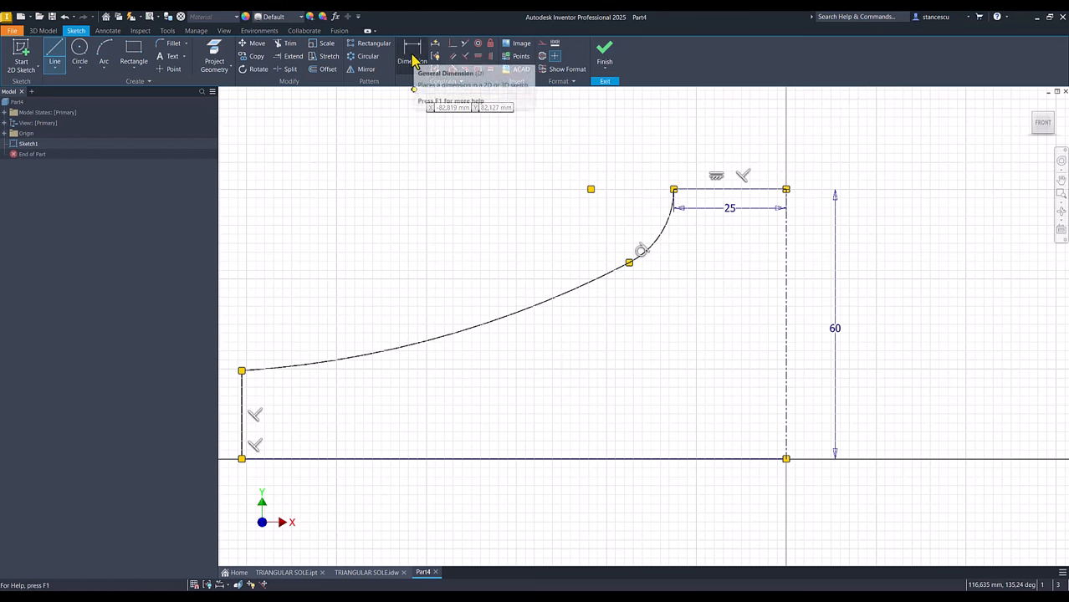
Step: Add a perpendicular constraint between the long arc and the profile's left vertical line
{"action": "left_click", "coordinate": [452, 70]}
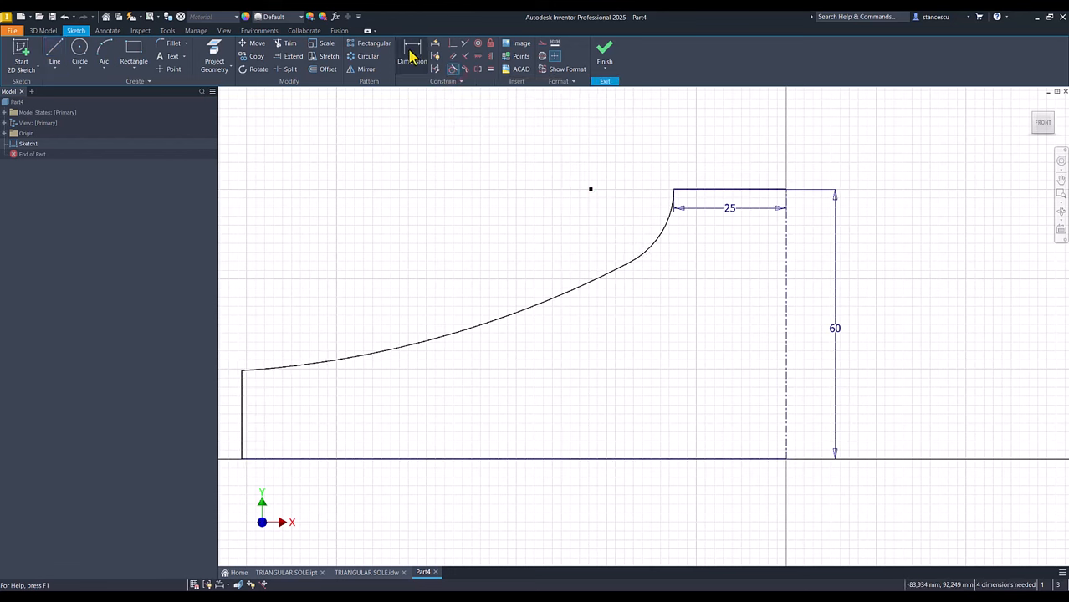
{"action": "left_click", "coordinate": [466, 57]}
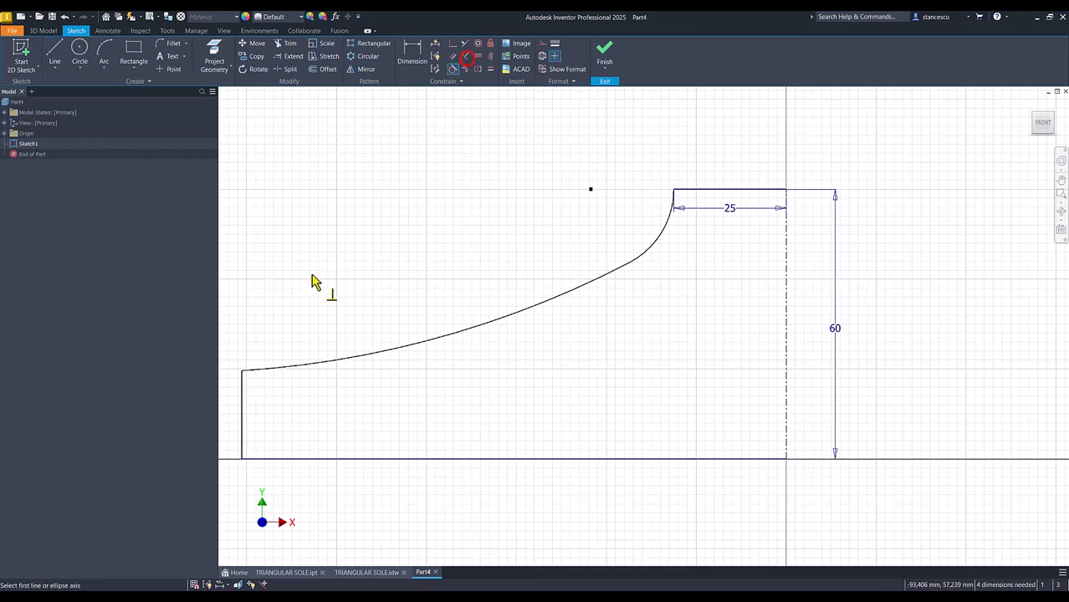
{"action": "left_click", "coordinate": [258, 371]}
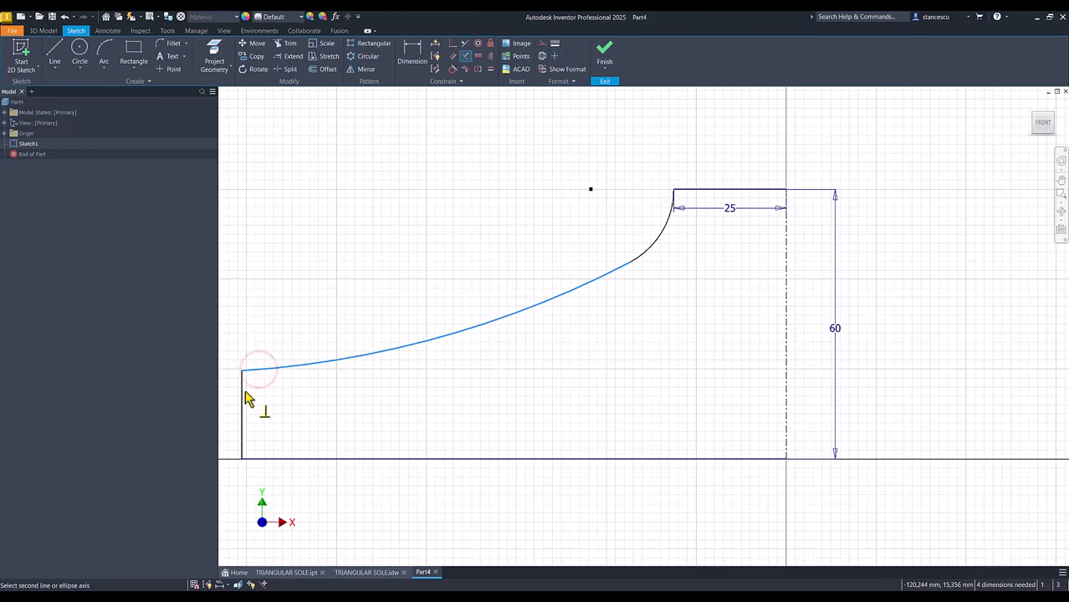
{"action": "left_click", "coordinate": [243, 401]}
Step: Dimension the left vertical line to the centerline as a 260 mm diameter, placing the dimension below the profile
{"action": "key", "text": "Num_Lock"}
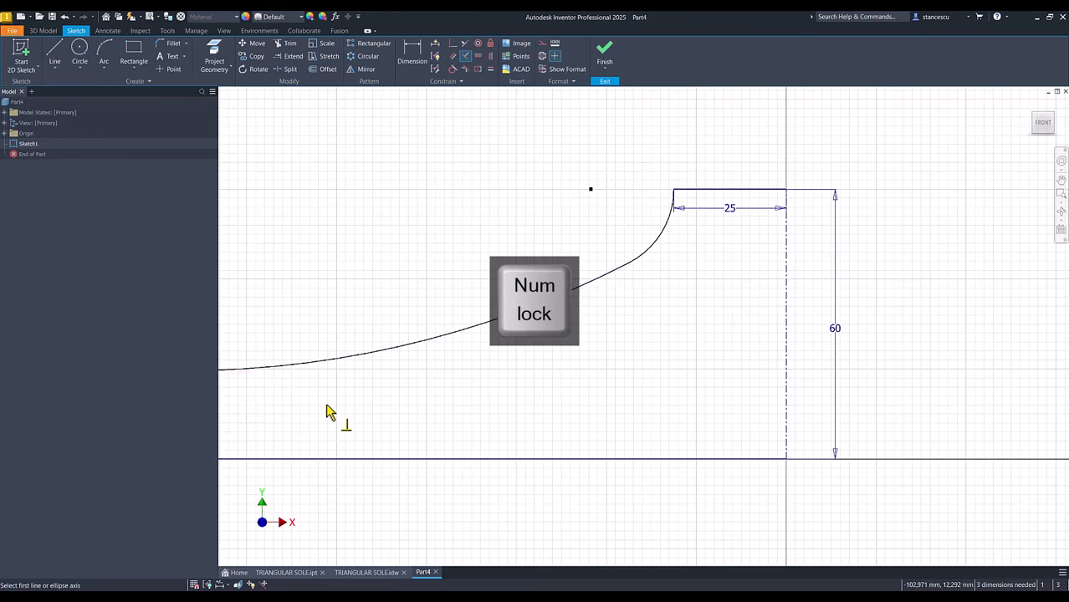
{"action": "scroll", "coordinate": [351, 410], "scroll_direction": "up", "scroll_amount": 3}
{"action": "scroll", "coordinate": [358, 403], "scroll_direction": "up", "scroll_amount": 1}
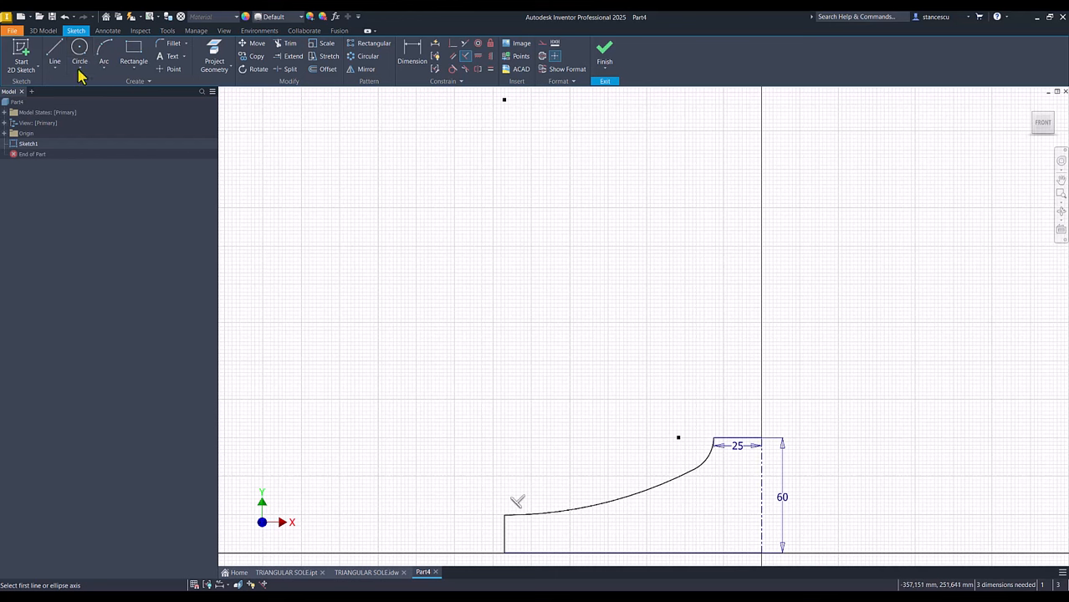
{"action": "left_click", "coordinate": [413, 52]}
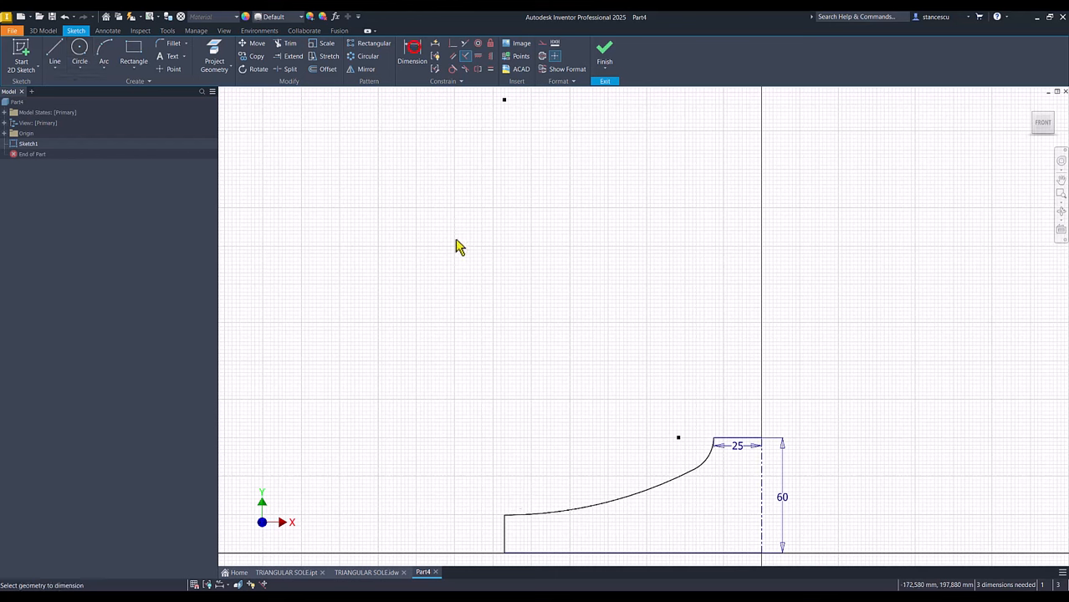
{"action": "left_click", "coordinate": [507, 533]}
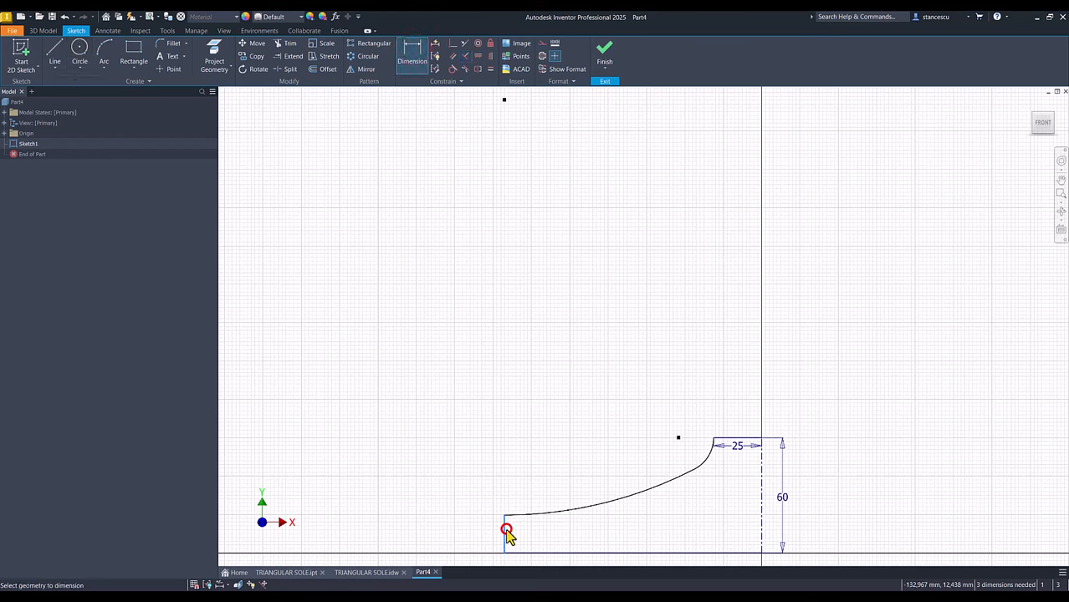
{"action": "left_click", "coordinate": [763, 530]}
{"action": "middle_click_drag", "start_coordinate": [733, 521], "coordinate": [717, 382]}
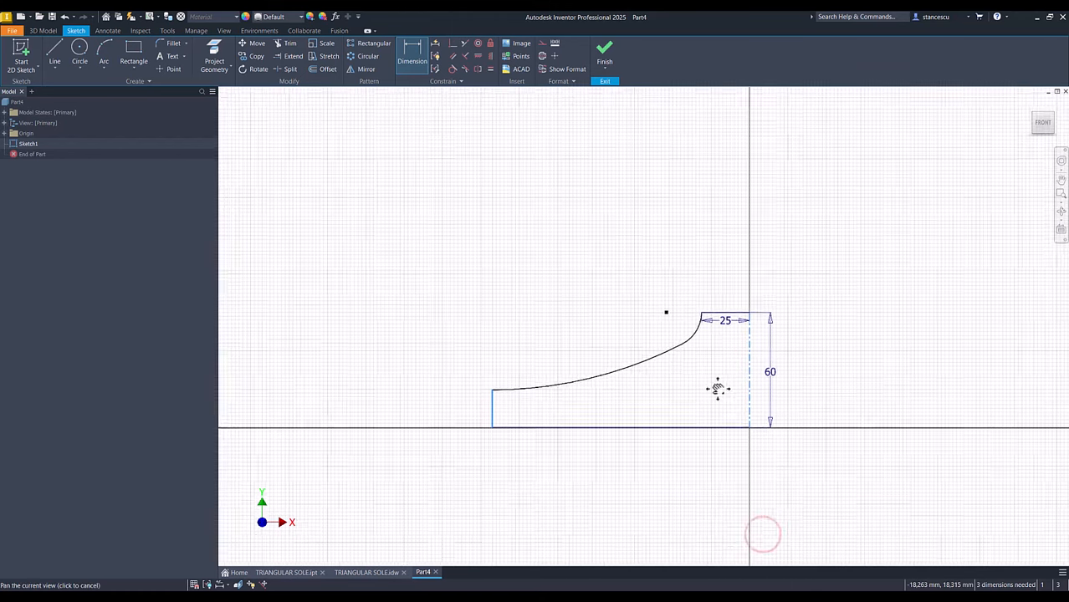
{"action": "left_click", "coordinate": [715, 490]}
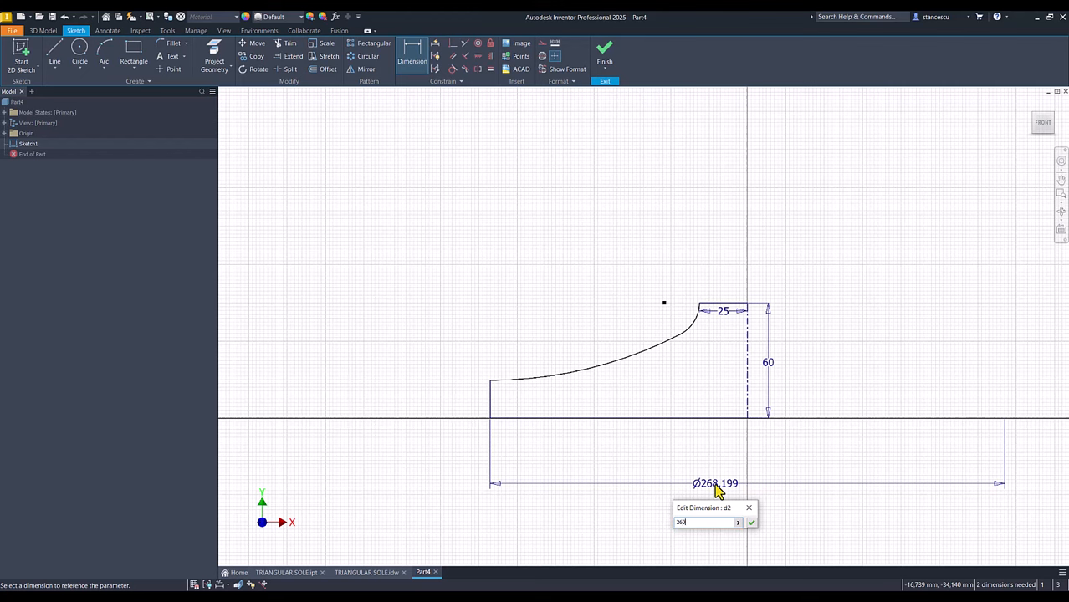
{"action": "key", "text": "Return"}
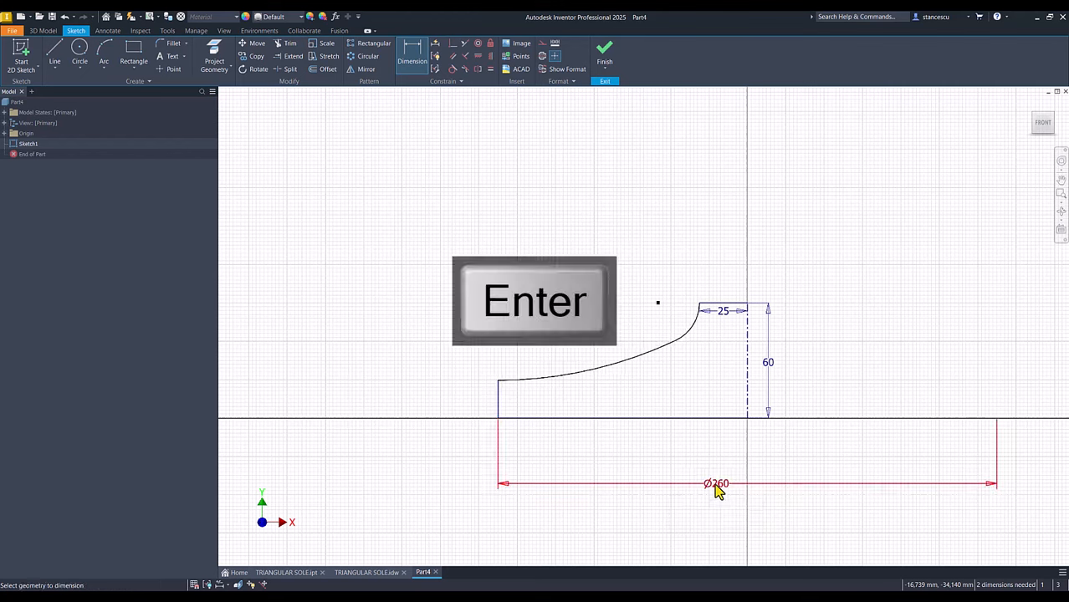
Step: Dimension the long lower arc of the profile with a radius of 200 mm
{"action": "left_click", "coordinate": [609, 365]}
{"action": "left_click", "coordinate": [603, 323]}
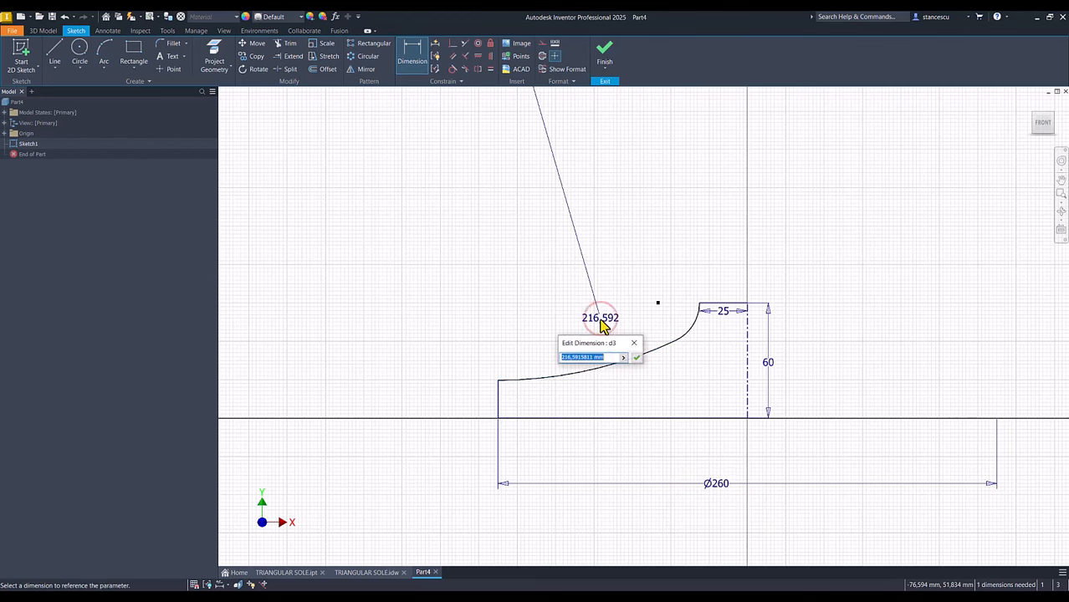
{"action": "type", "text": "200"}
{"action": "key", "text": "Return"}
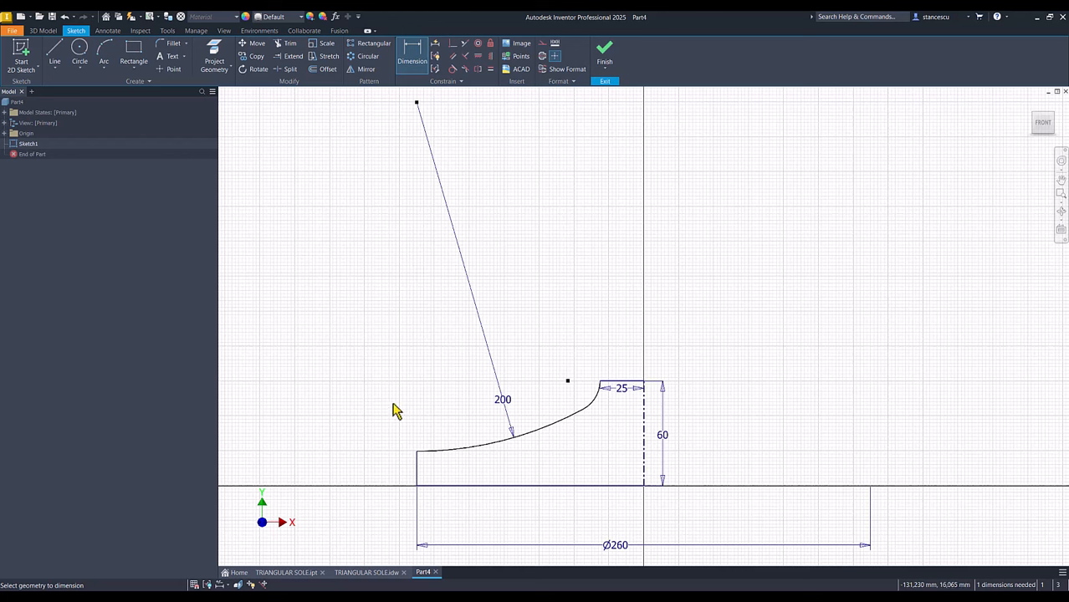
Step: Dimension the height of the profile's left vertical line as 16 mm, placing the dimension beside it
{"action": "left_click", "coordinate": [420, 471]}
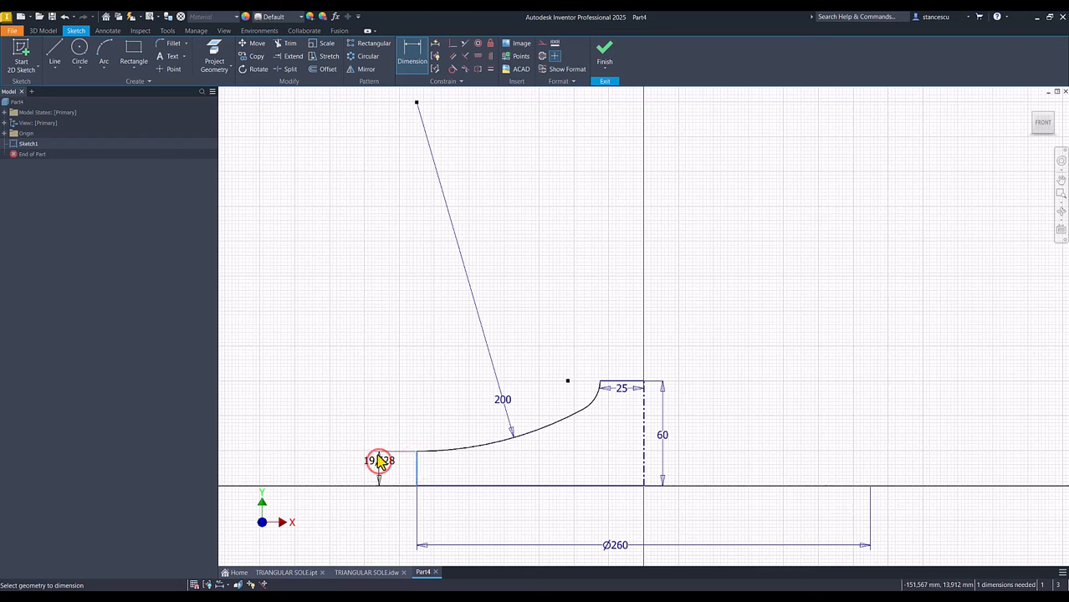
{"action": "left_click", "coordinate": [378, 460]}
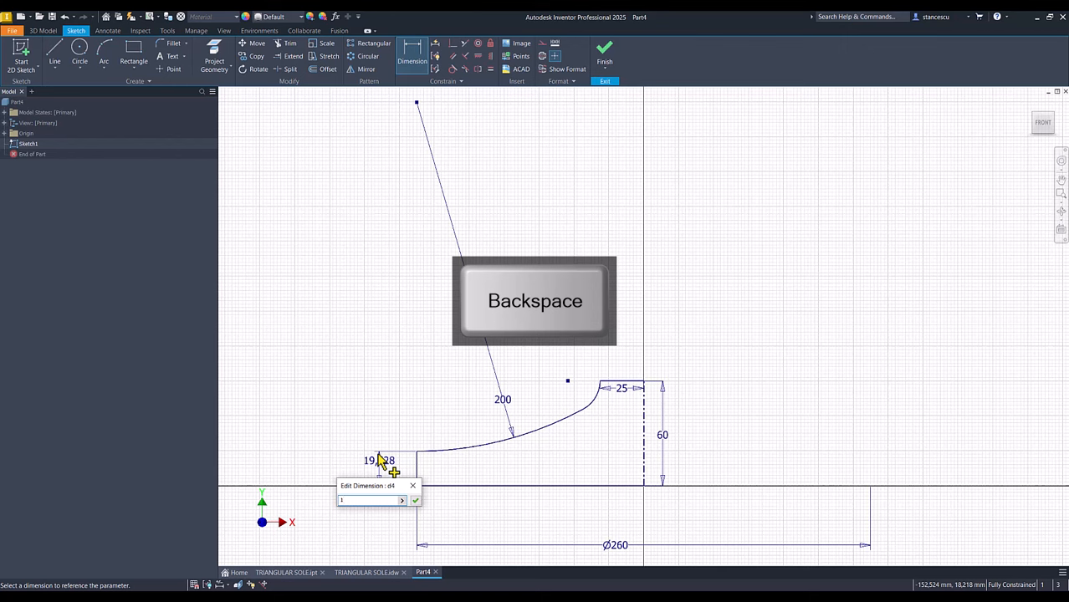
{"action": "key", "text": "Return"}
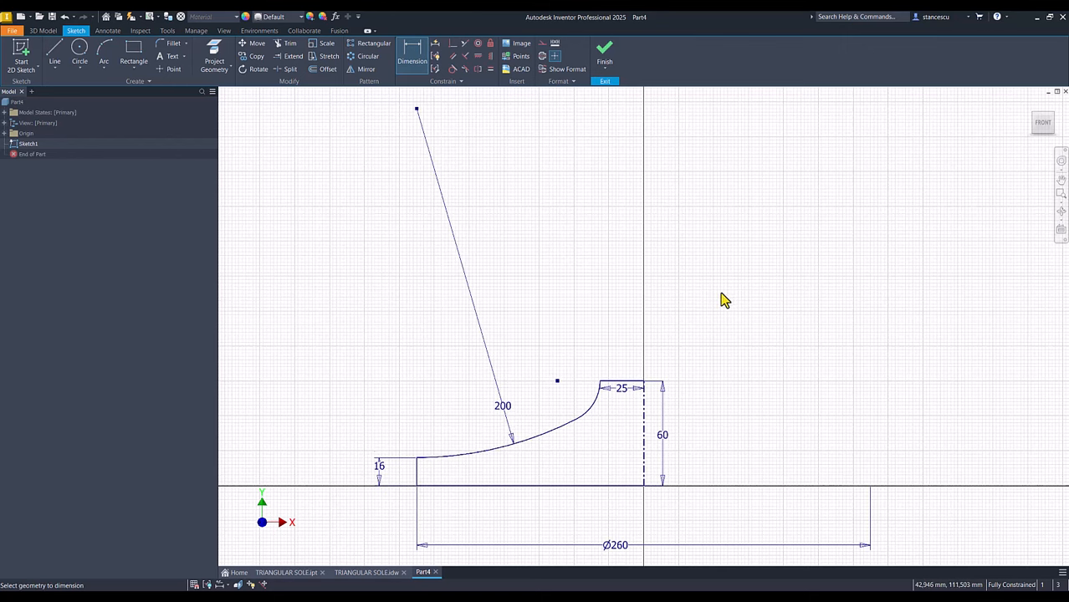
Step: Finish the sketch and revolve the profile a full 360° about the centerline
{"action": "left_click", "coordinate": [605, 52]}
{"action": "key", "text": "F6"}
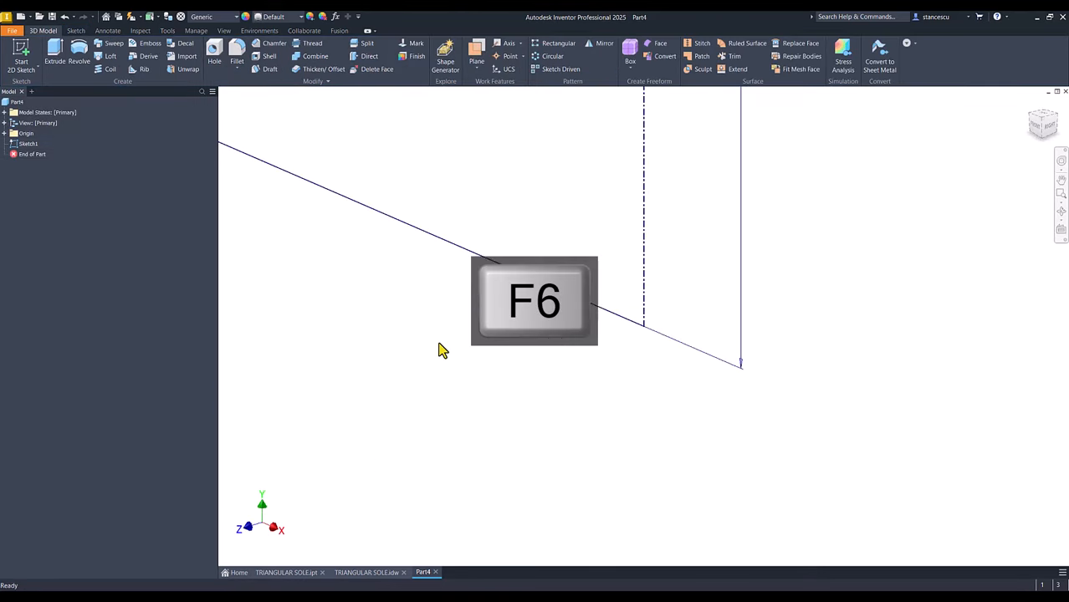
{"action": "left_click", "coordinate": [79, 55]}
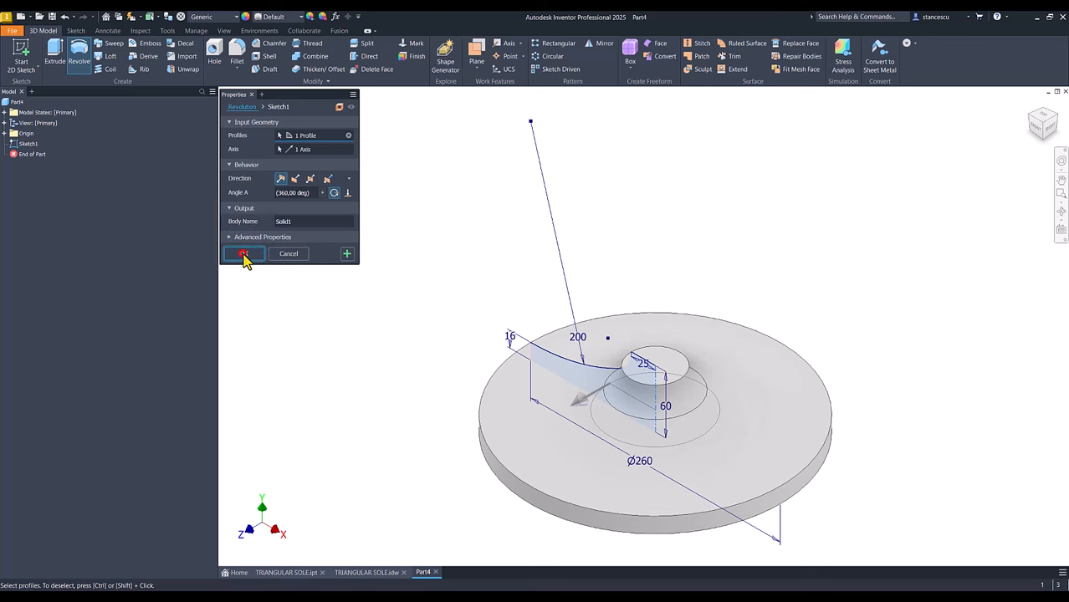
{"action": "left_click", "coordinate": [243, 255]}
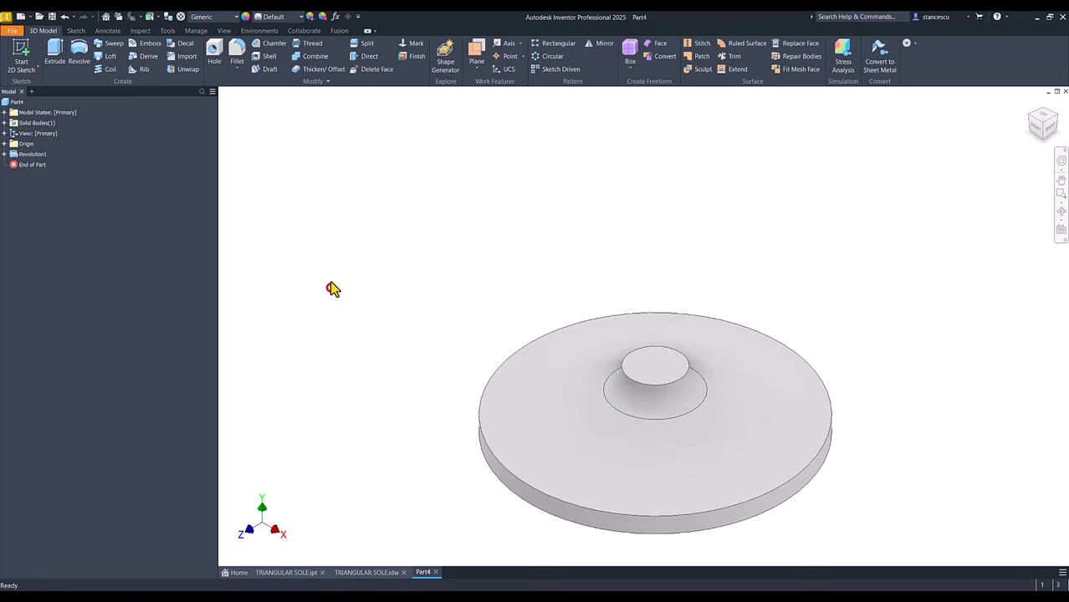
Step: Consult the TRIANGULAR SOLE.idw drawing and start a new sketch on the hub's circular top face in Part4
{"action": "left_click", "coordinate": [334, 219]}
{"action": "left_click", "coordinate": [367, 572]}
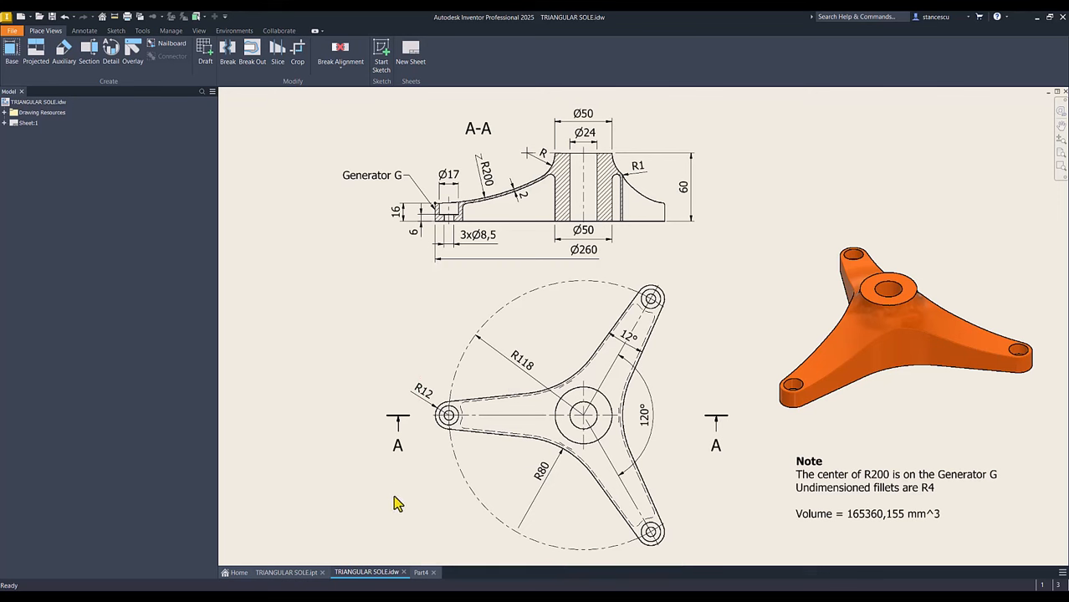
{"action": "left_click", "coordinate": [421, 572]}
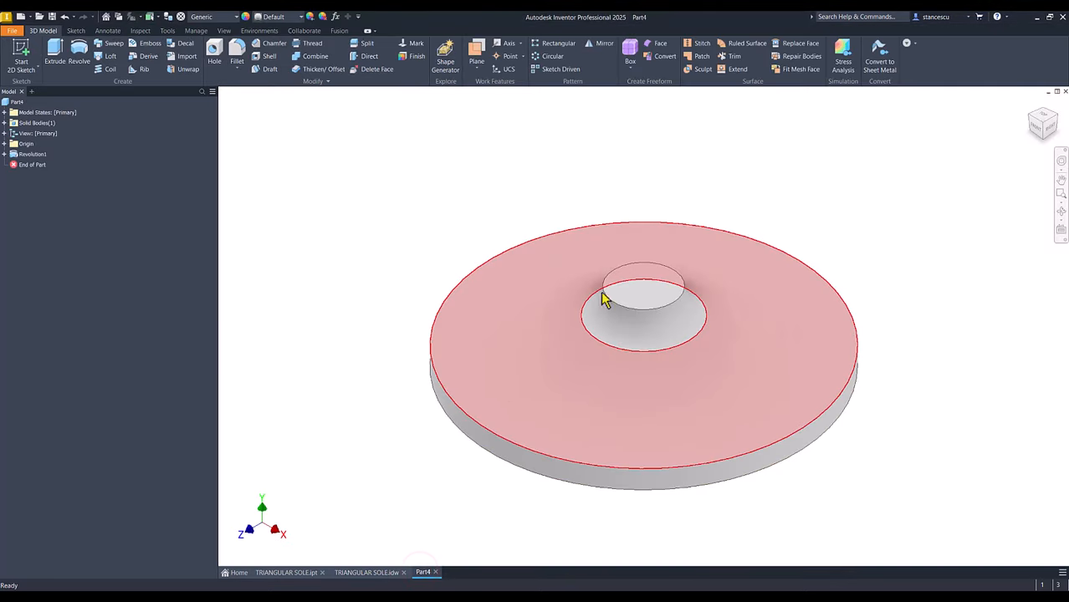
{"action": "left_click", "coordinate": [657, 290]}
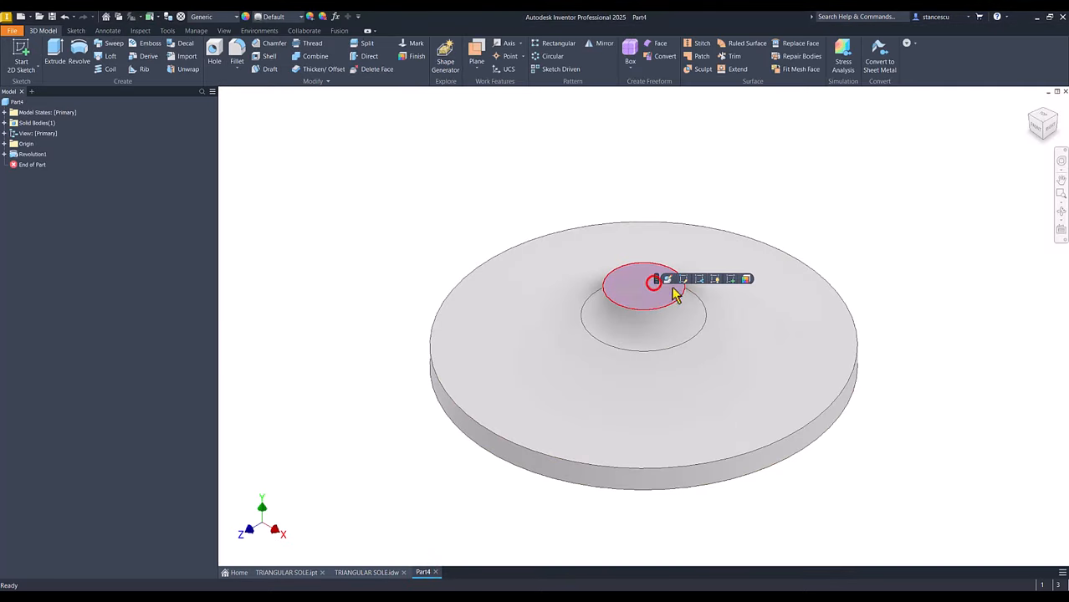
{"action": "left_click", "coordinate": [731, 281]}
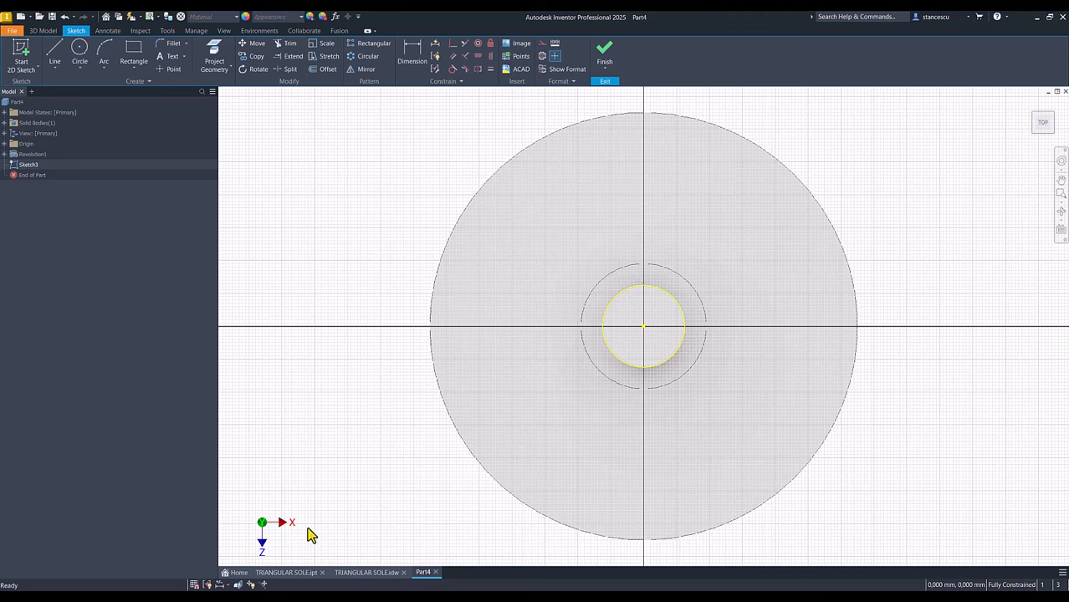
Step: Sketch an arm edge: a steep line about 67 mm long, a tangent arc of about 69 mm radius and a line about 68 mm long
{"action": "left_click", "coordinate": [54, 52]}
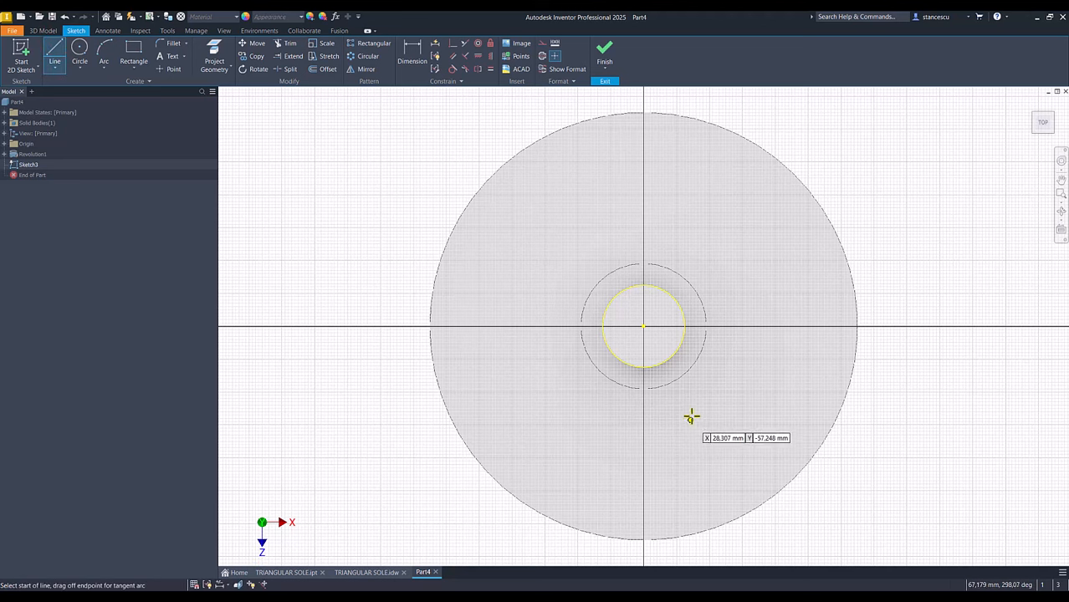
{"action": "left_click", "coordinate": [665, 512]}
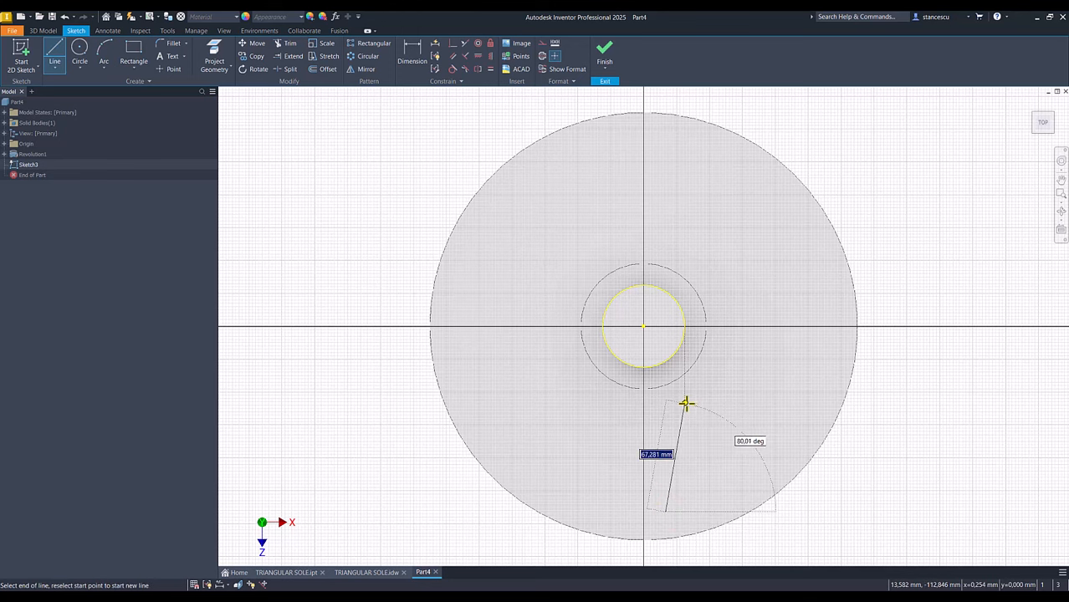
{"action": "left_click", "coordinate": [688, 403]}
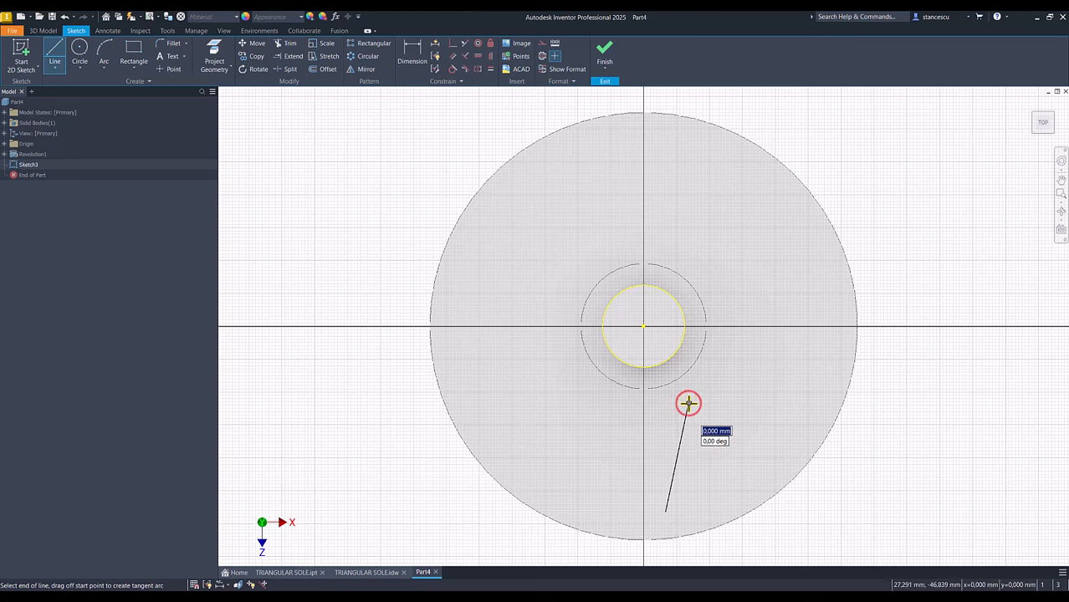
{"action": "left_click_drag", "start_coordinate": [688, 404], "coordinate": [728, 351]}
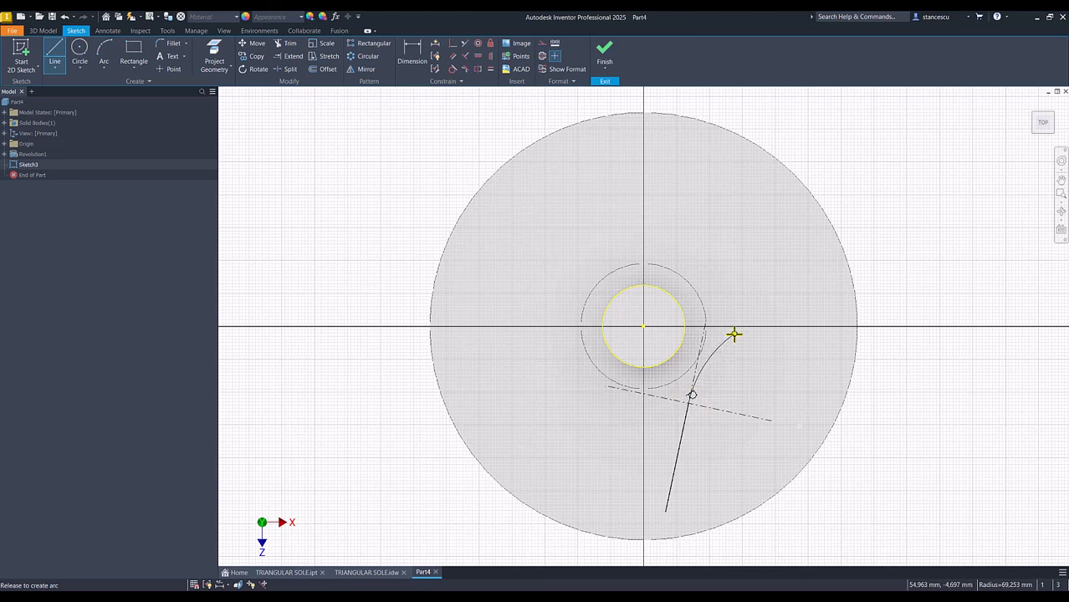
{"action": "left_click_drag", "start_coordinate": [734, 335], "coordinate": [737, 331]}
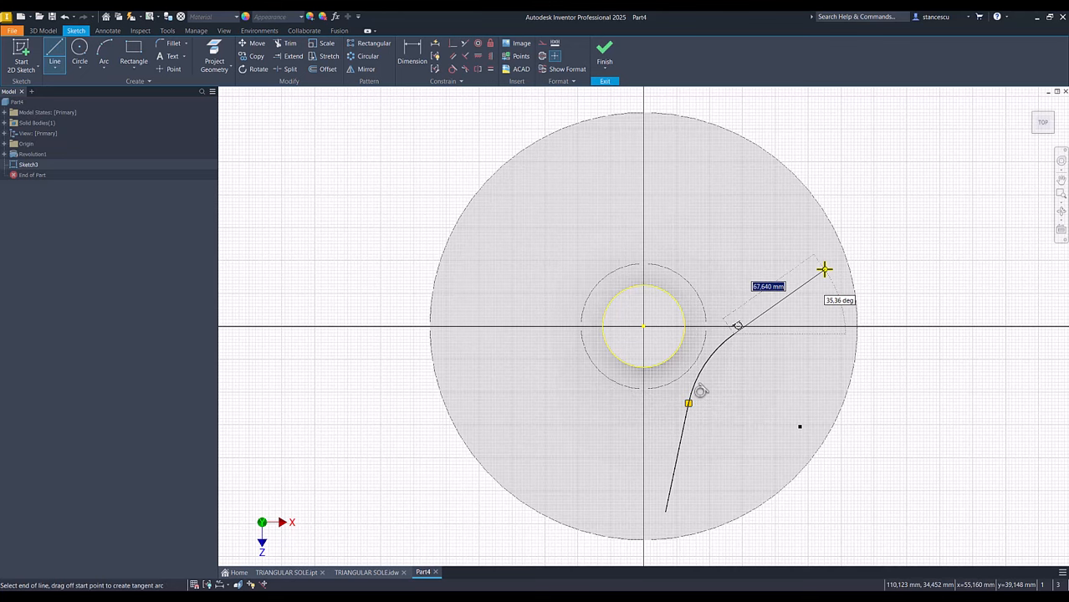
{"action": "left_click", "coordinate": [824, 269]}
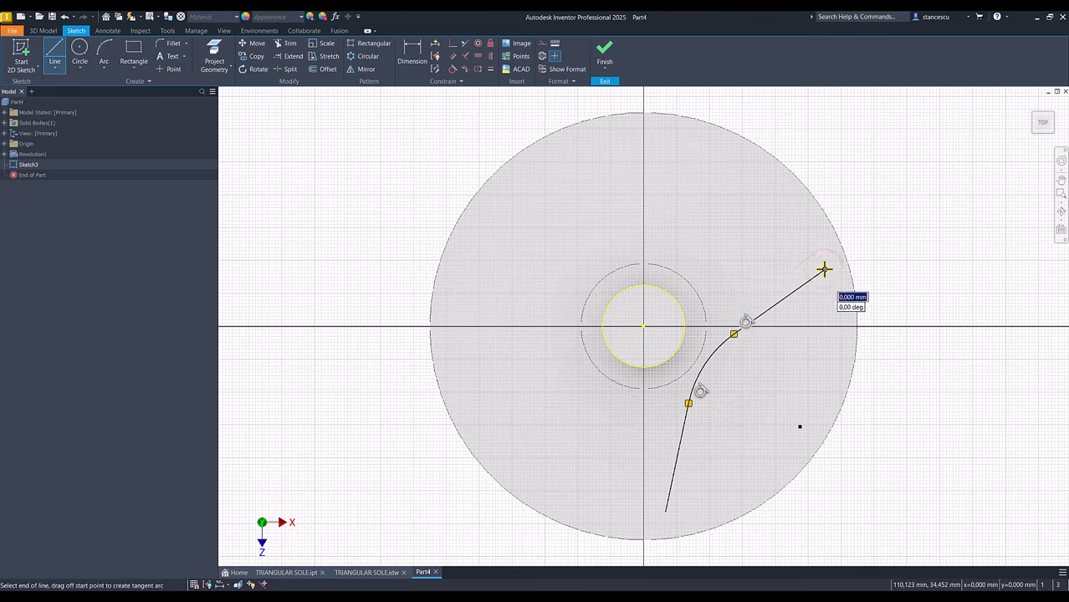
{"action": "key", "text": "Escape"}
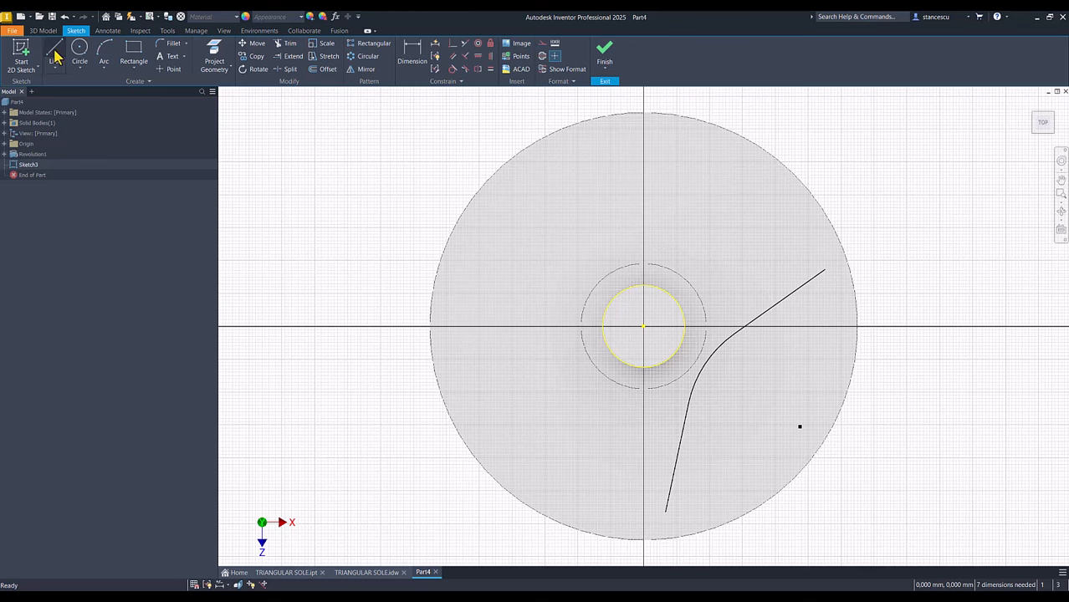
Step: Add a small tangent arc from the steep line's lower end, curving left past the disc's outer edge
{"action": "left_click", "coordinate": [55, 56]}
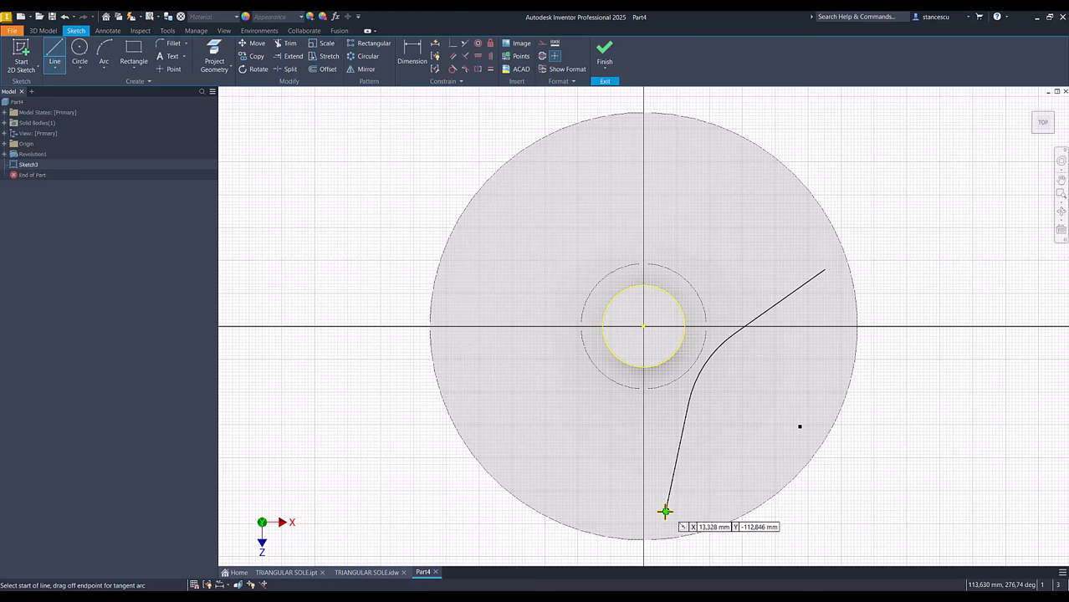
{"action": "left_click_drag", "start_coordinate": [665, 511], "coordinate": [635, 544]}
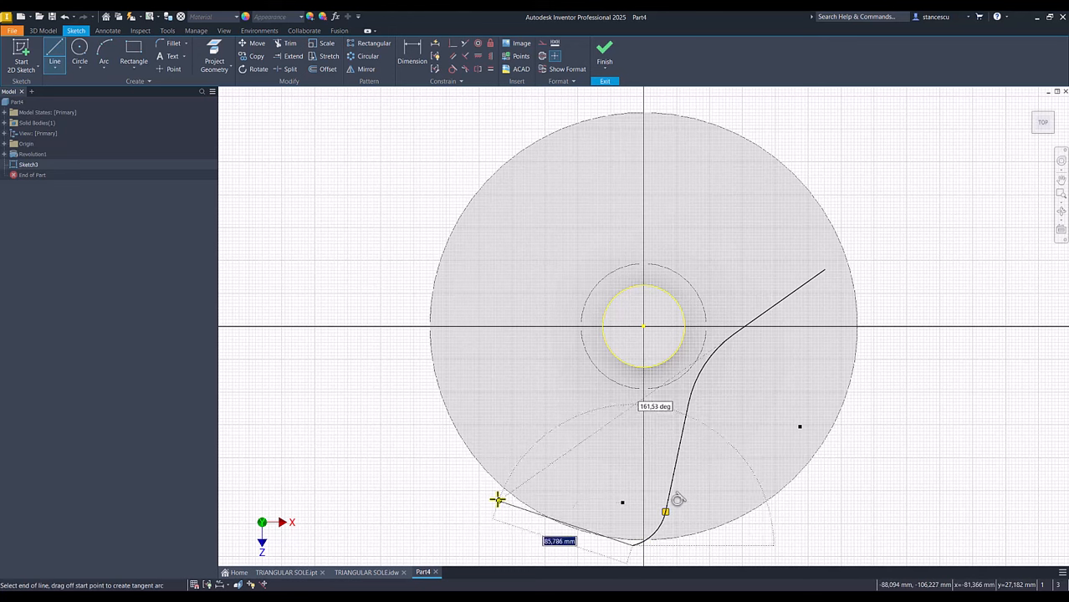
{"action": "key", "text": "Escape"}
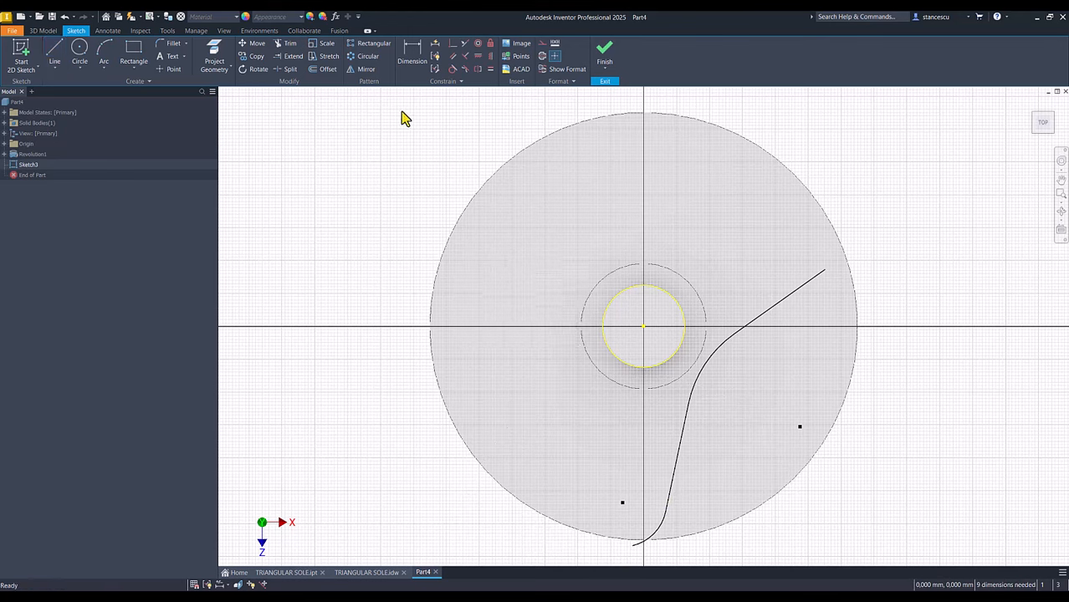
Step: Project the disc's outer edge into the sketch and constrain the small end arc tangent to it
{"action": "left_click", "coordinate": [214, 55]}
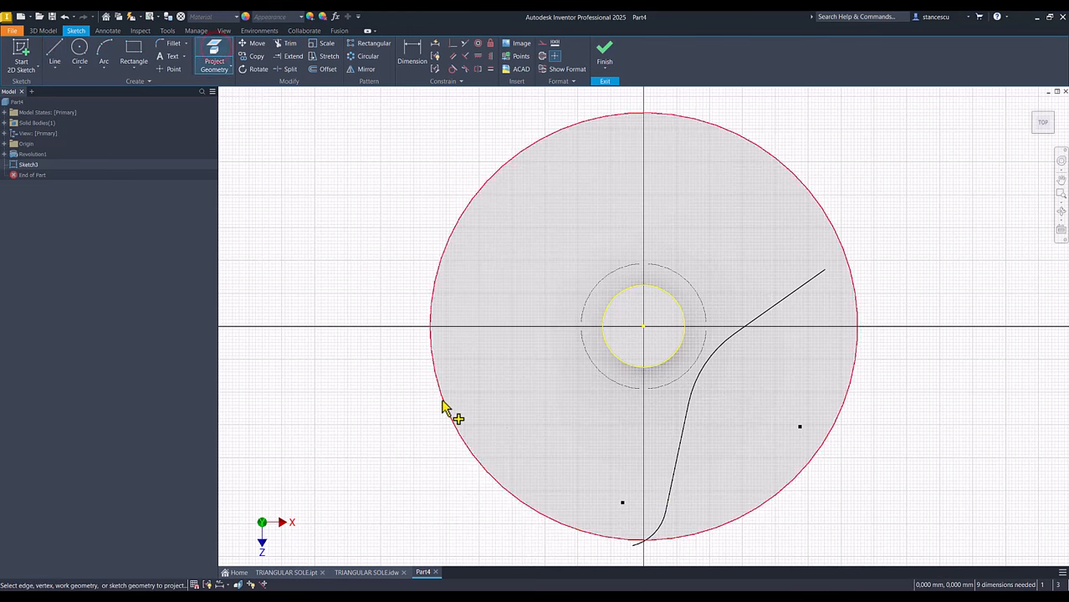
{"action": "left_click", "coordinate": [440, 405]}
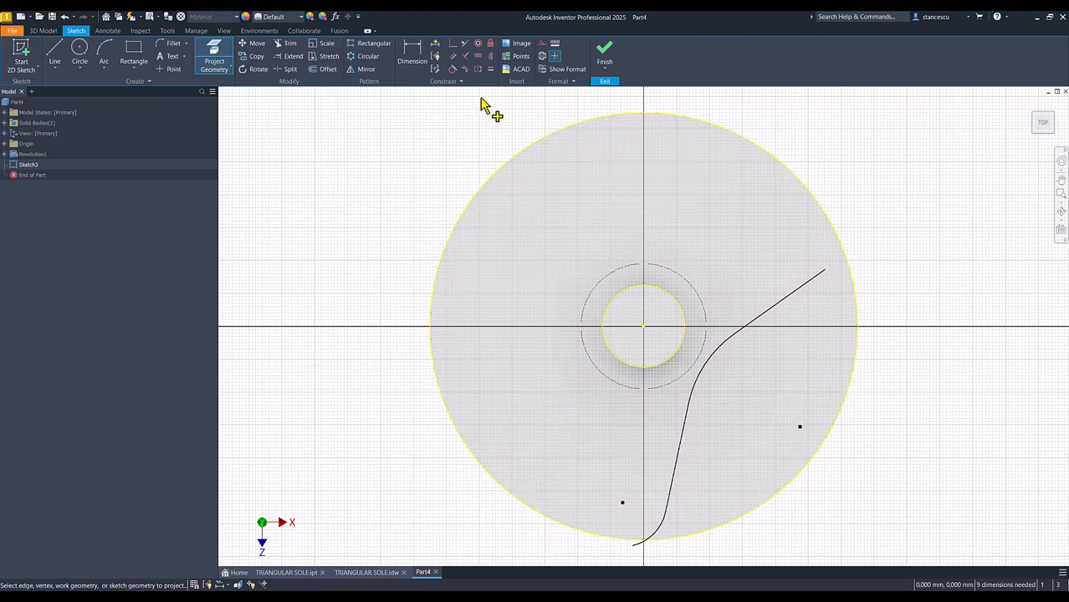
{"action": "left_click", "coordinate": [453, 69]}
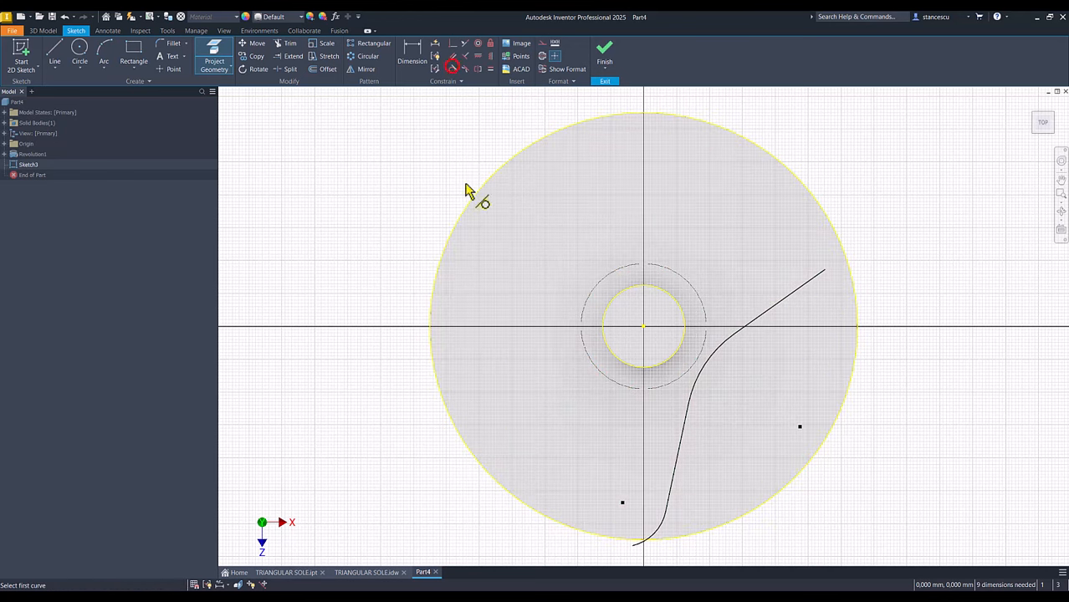
{"action": "left_click", "coordinate": [642, 548]}
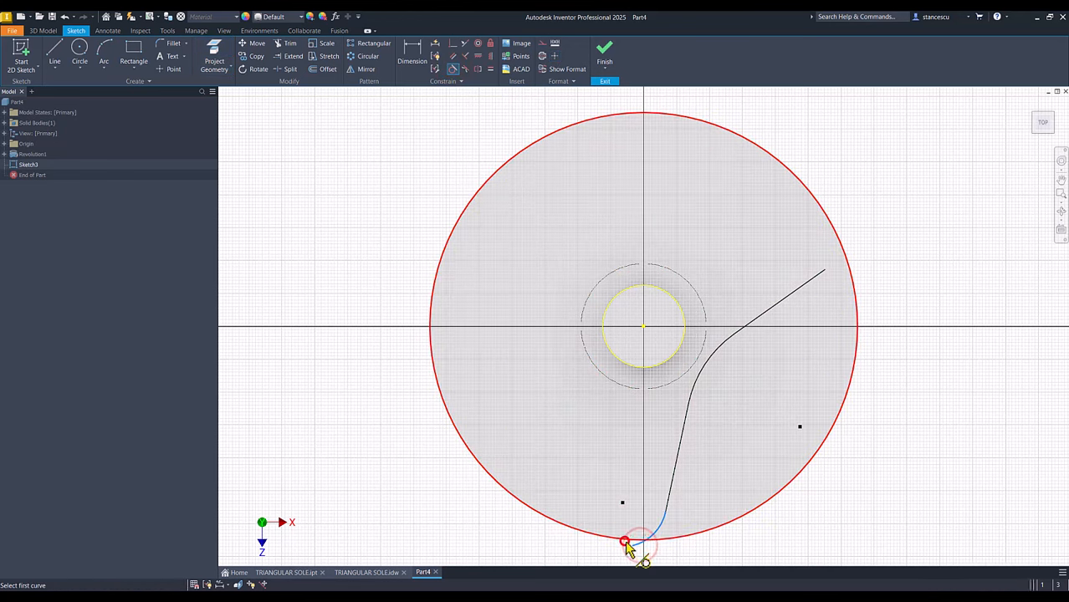
{"action": "left_click", "coordinate": [628, 542]}
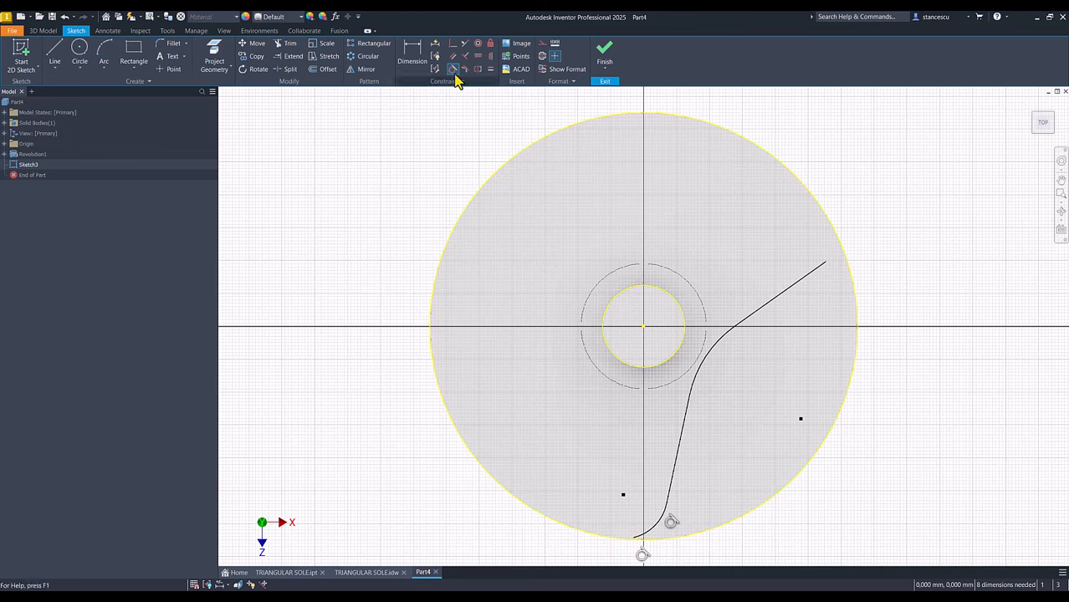
Step: Add a coincident constraint between the small arc's free endpoint and the projected outer circle
{"action": "left_click", "coordinate": [452, 44]}
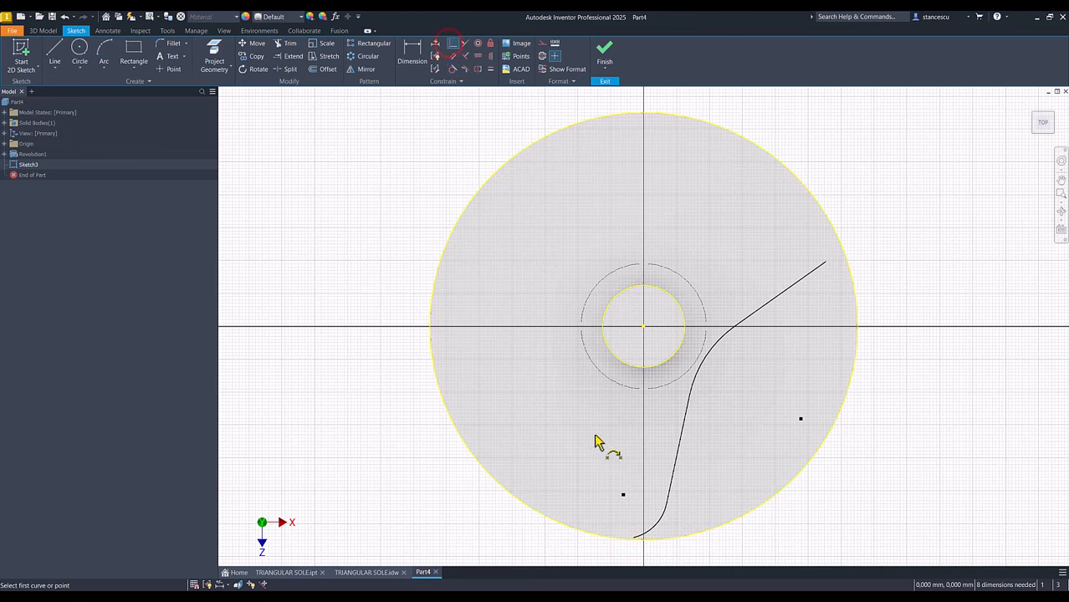
{"action": "left_click", "coordinate": [635, 540]}
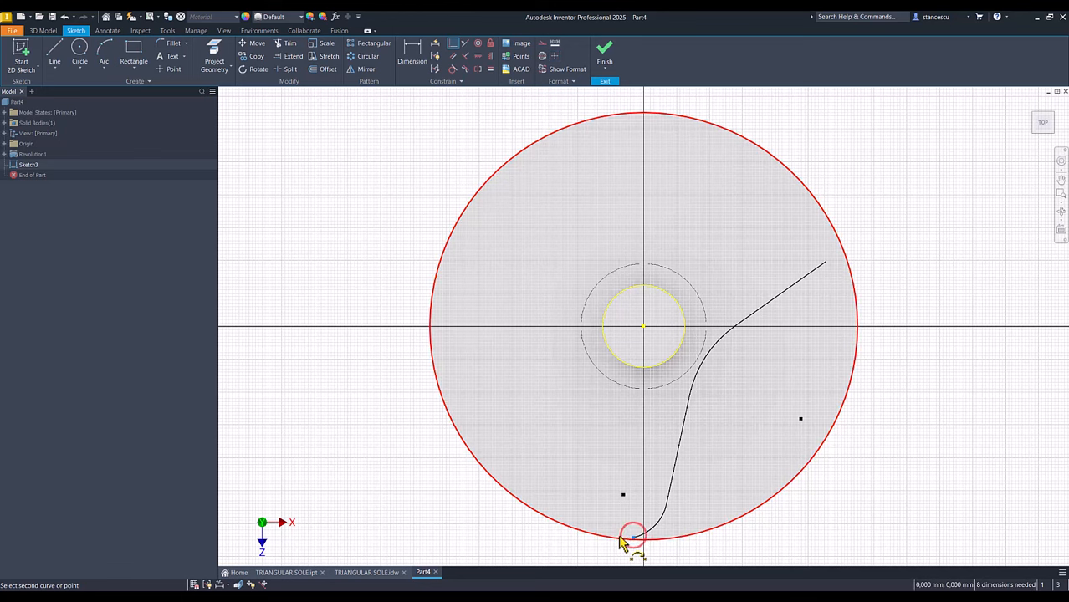
{"action": "left_click", "coordinate": [618, 541]}
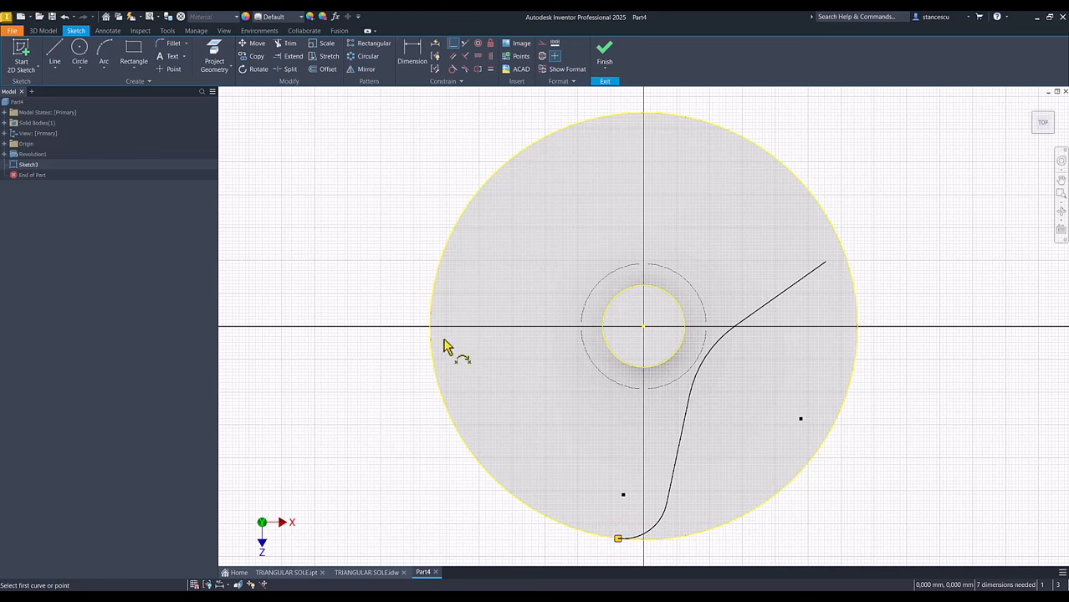
Step: Add a vertical constraint aligning the small arc's center point with the sketch origin
{"action": "left_click", "coordinate": [491, 56]}
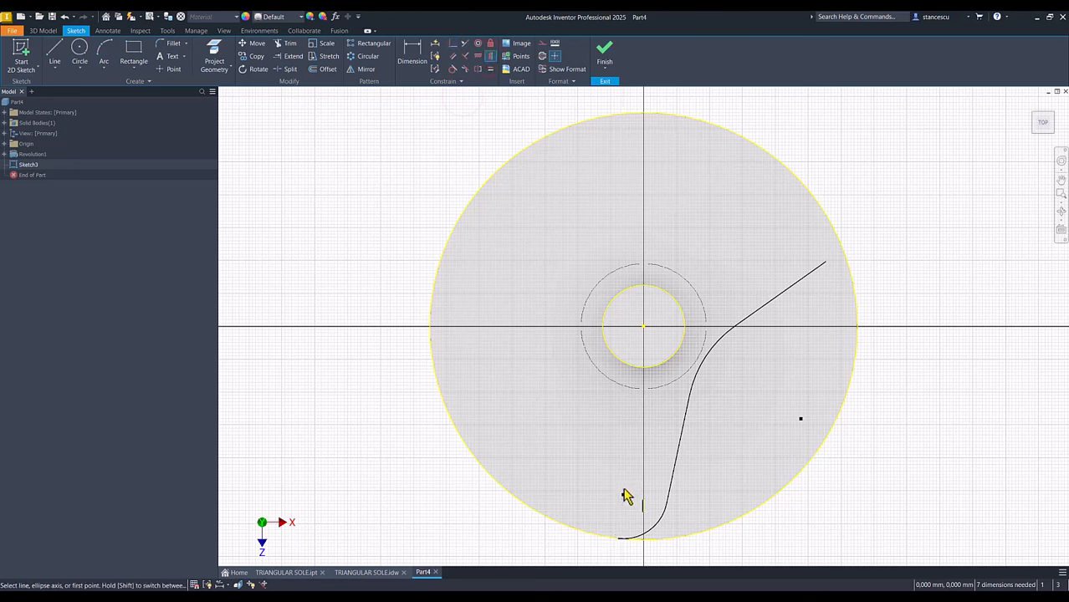
{"action": "left_click", "coordinate": [626, 496]}
{"action": "left_click", "coordinate": [643, 326]}
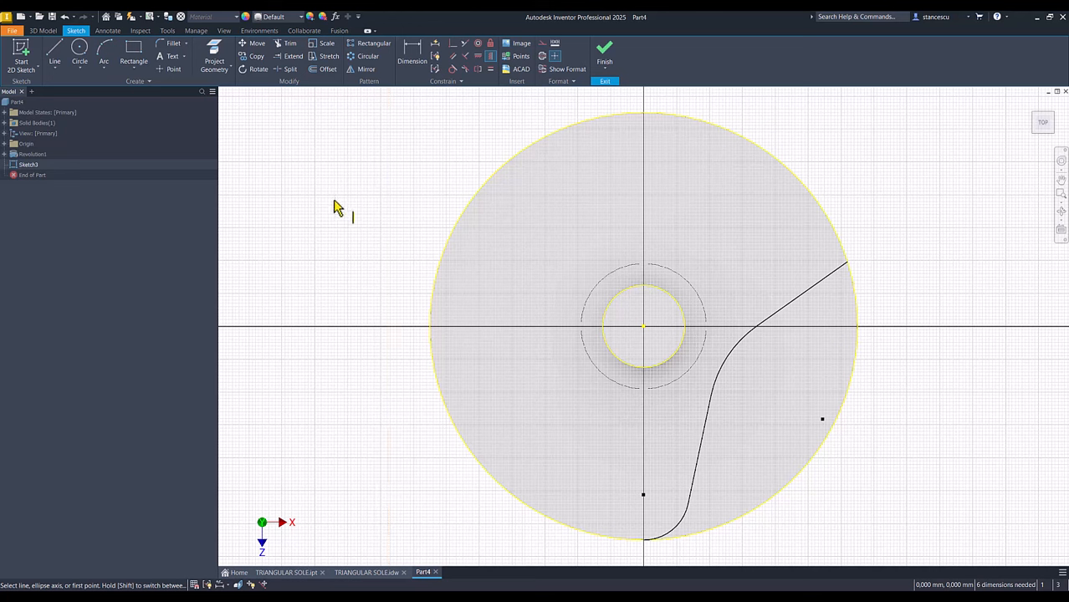
Step: Project the Z Axis from the origin geometry into the sketch
{"action": "left_click", "coordinate": [214, 56]}
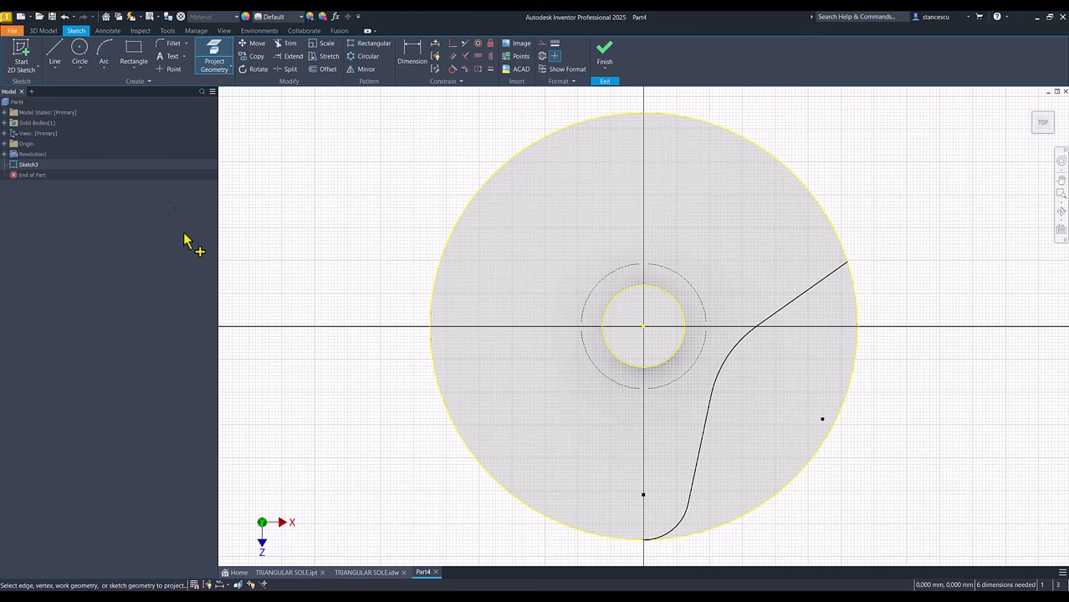
{"action": "left_click", "coordinate": [6, 145]}
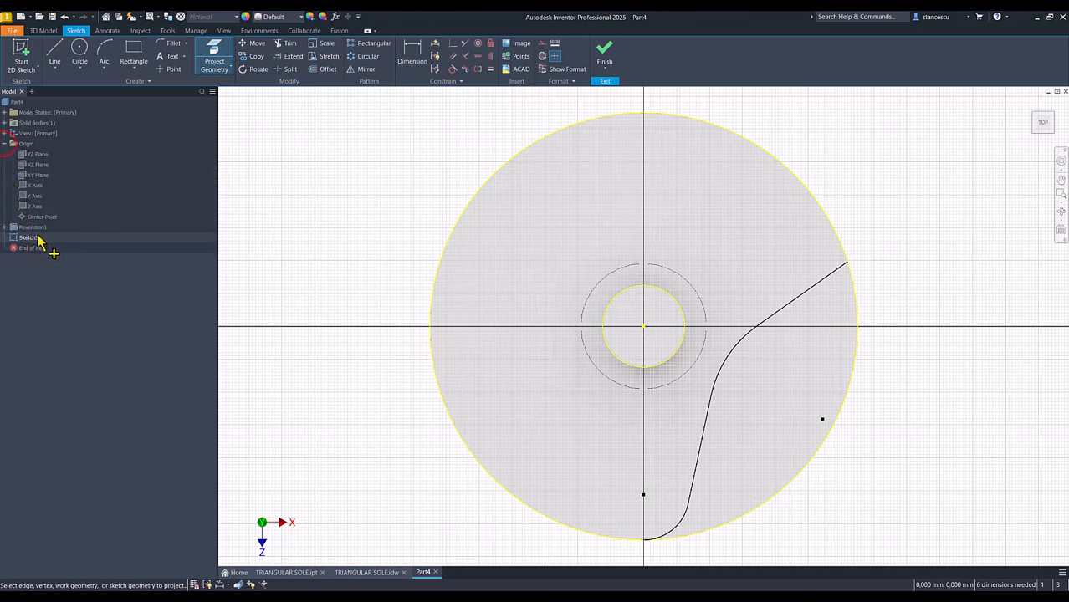
{"action": "left_click", "coordinate": [28, 208]}
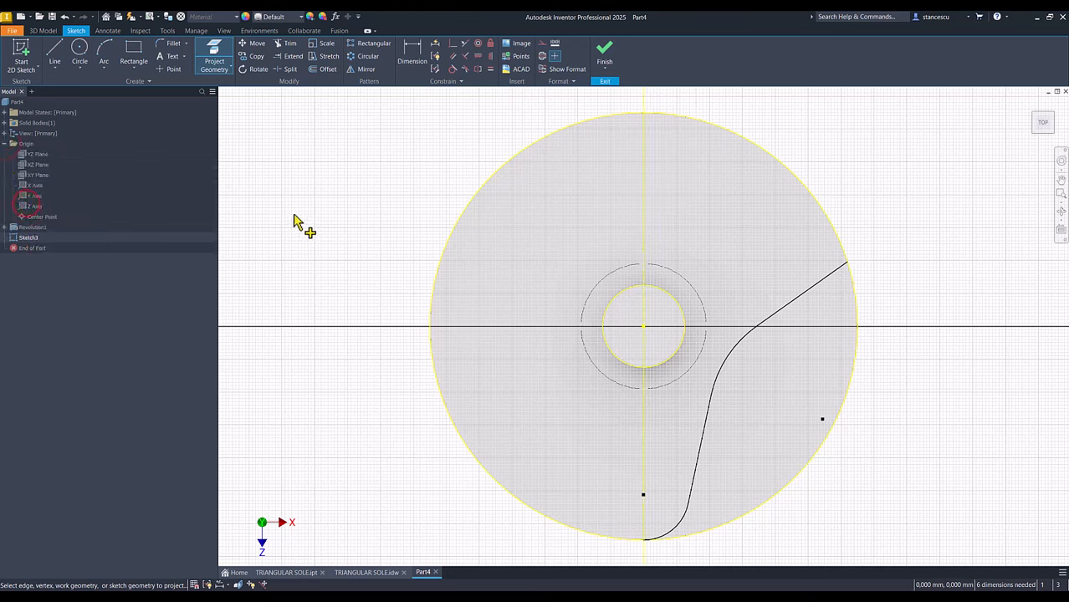
Step: Convert the projected Z axis and the projected central bore circle to construction geometry
{"action": "key", "text": "Escape"}
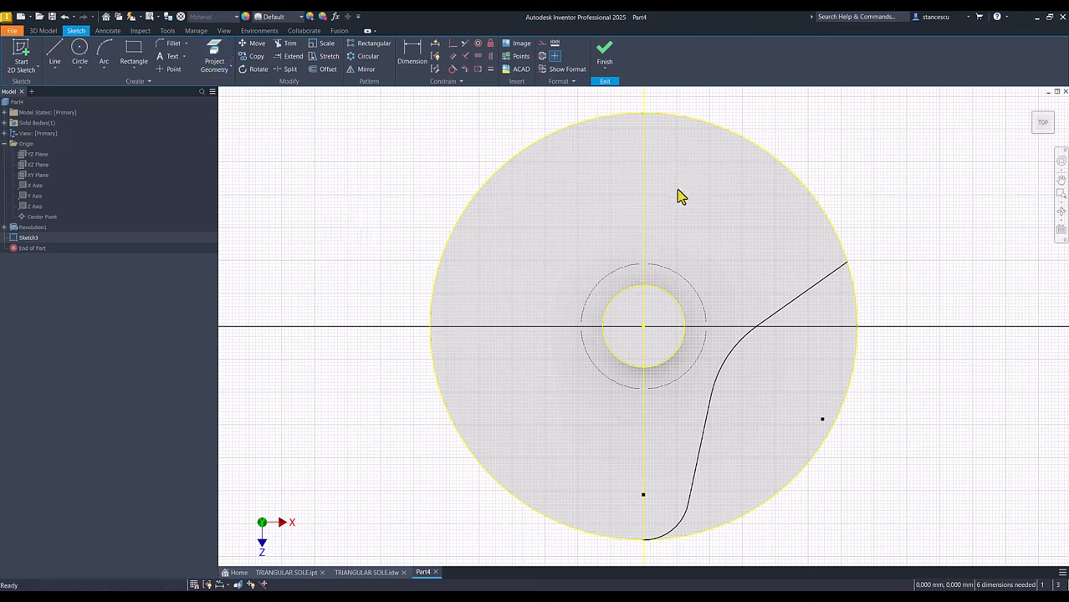
{"action": "left_click_drag", "start_coordinate": [682, 197], "coordinate": [632, 306]}
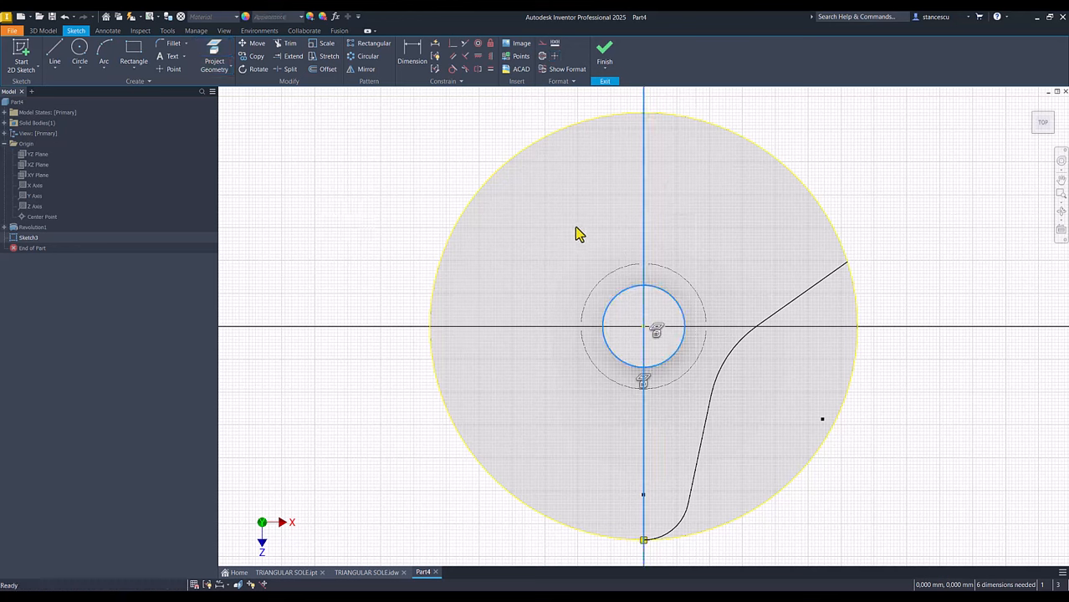
{"action": "right_click", "coordinate": [880, 138]}
{"action": "left_click", "coordinate": [927, 131]}
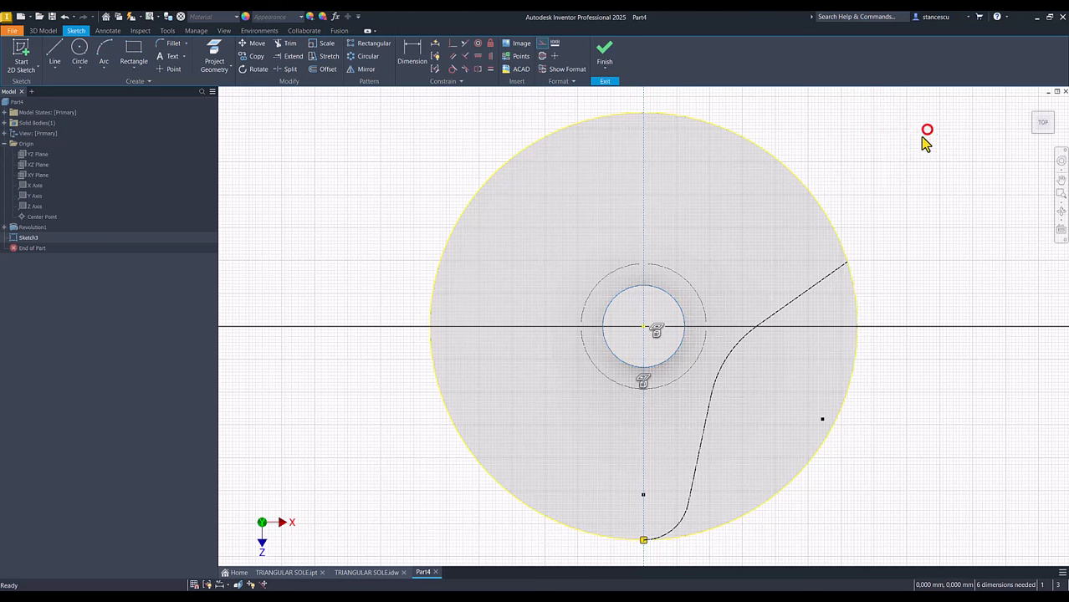
{"action": "left_click", "coordinate": [885, 148]}
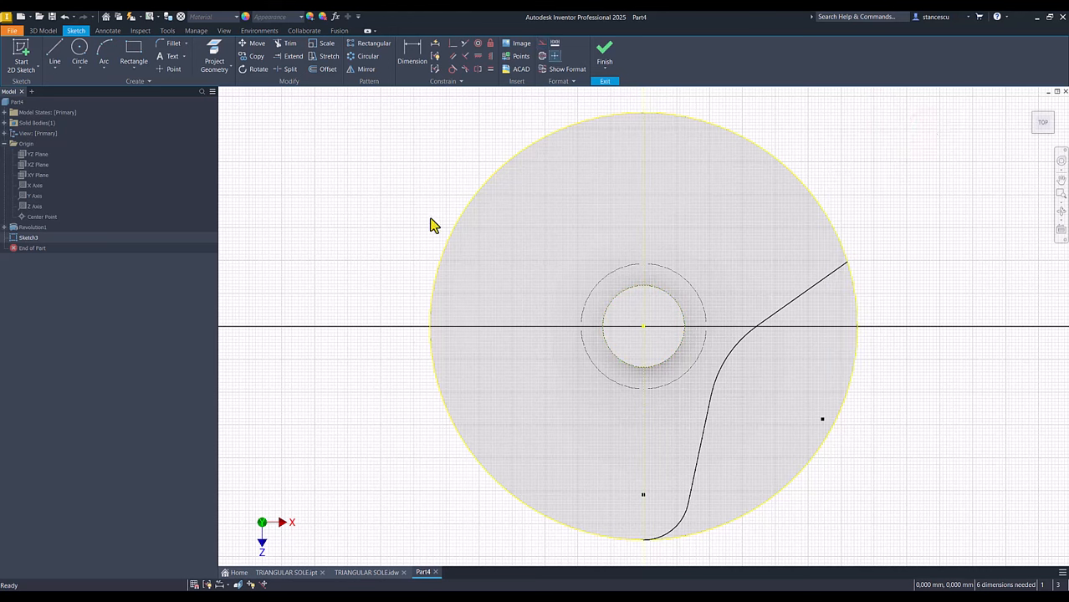
Step: Dimension the angle between the arm's straight side and the projected vertical axis as 12/2 degrees
{"action": "left_click", "coordinate": [411, 54]}
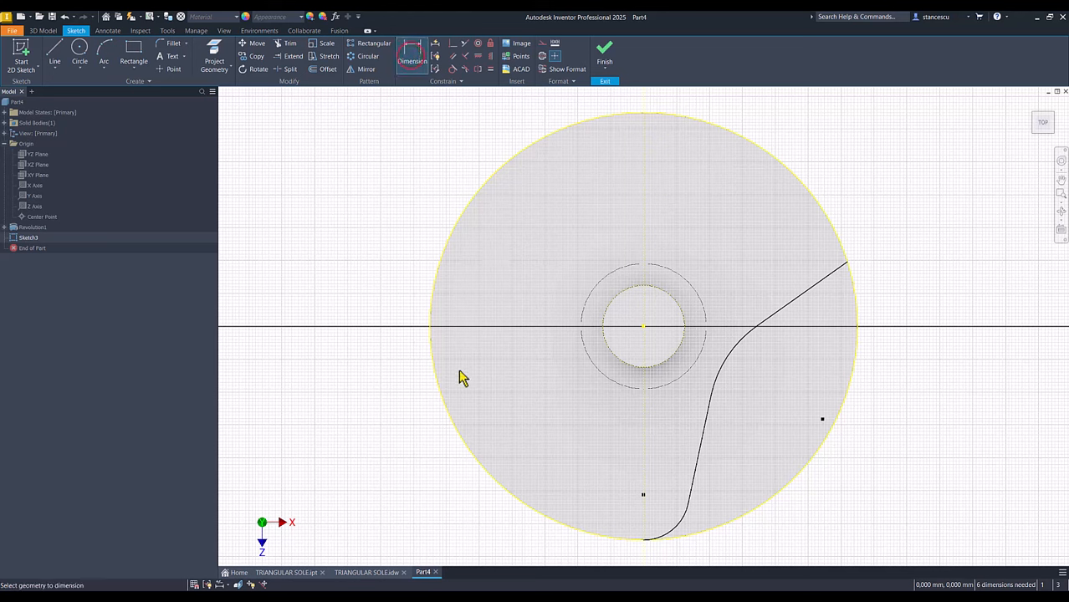
{"action": "left_click", "coordinate": [700, 444]}
{"action": "left_click", "coordinate": [641, 442]}
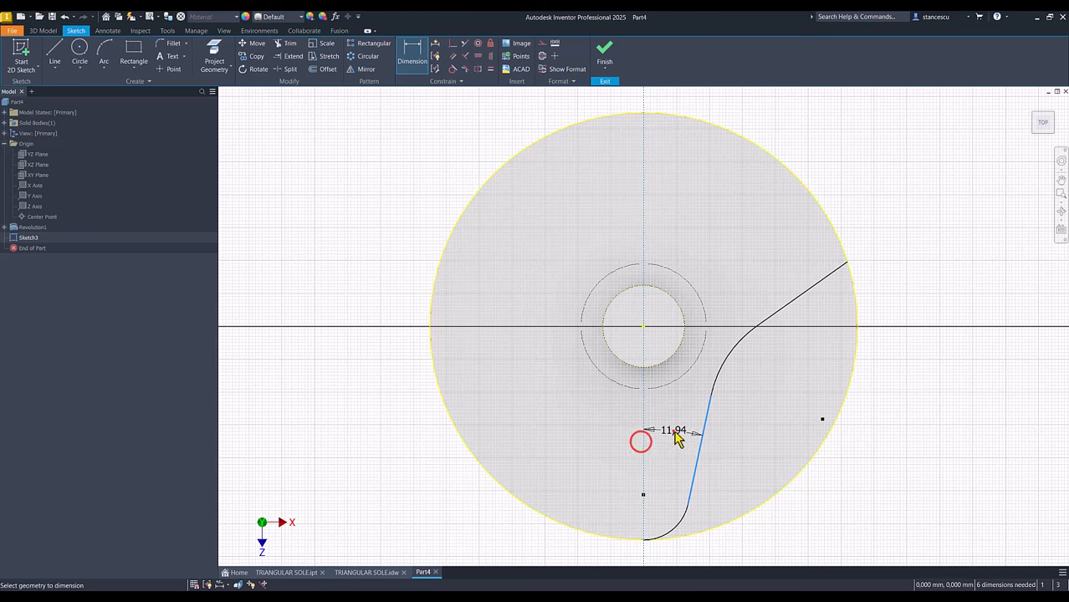
{"action": "left_click", "coordinate": [669, 434]}
{"action": "type", "text": "12"}
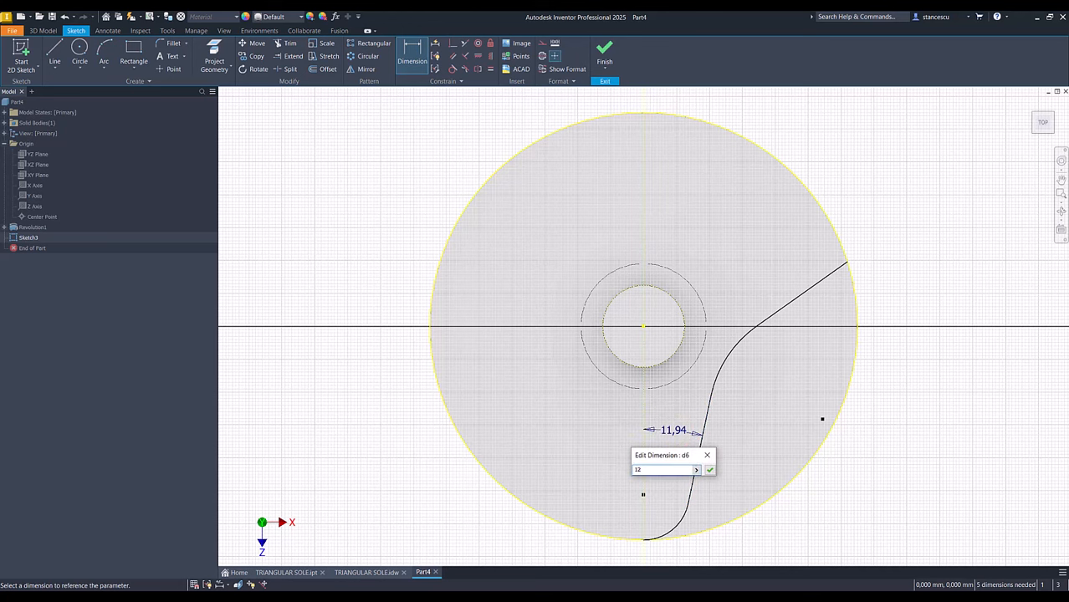
{"action": "type", "text": "/2"}
{"action": "key", "text": "Return"}
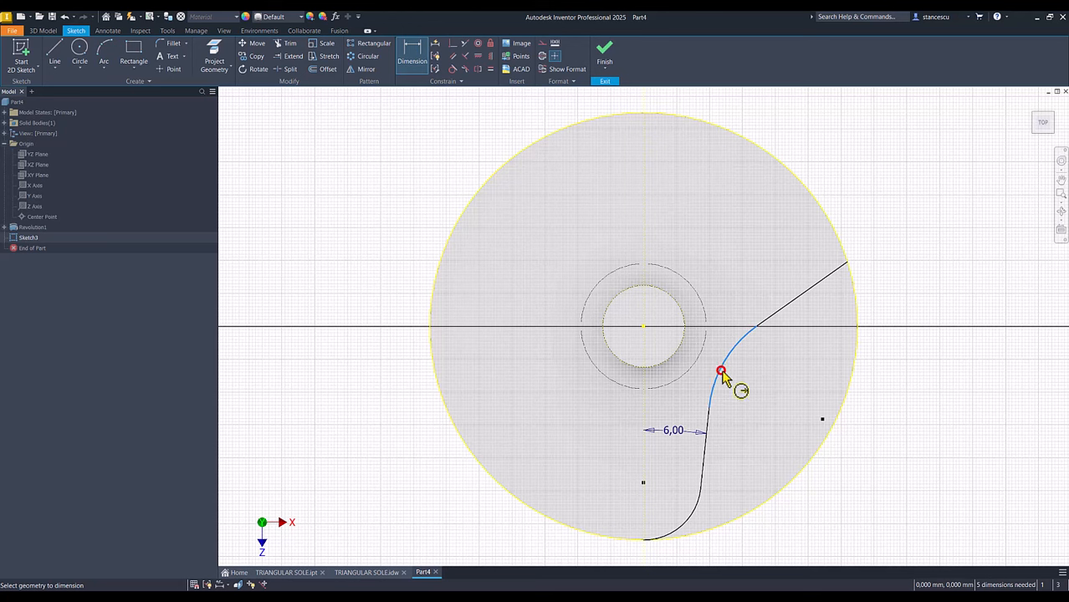
Step: Set the radius of the large concave arc between the two arms to 80 mm
{"action": "left_click", "coordinate": [722, 372]}
{"action": "left_click", "coordinate": [759, 395]}
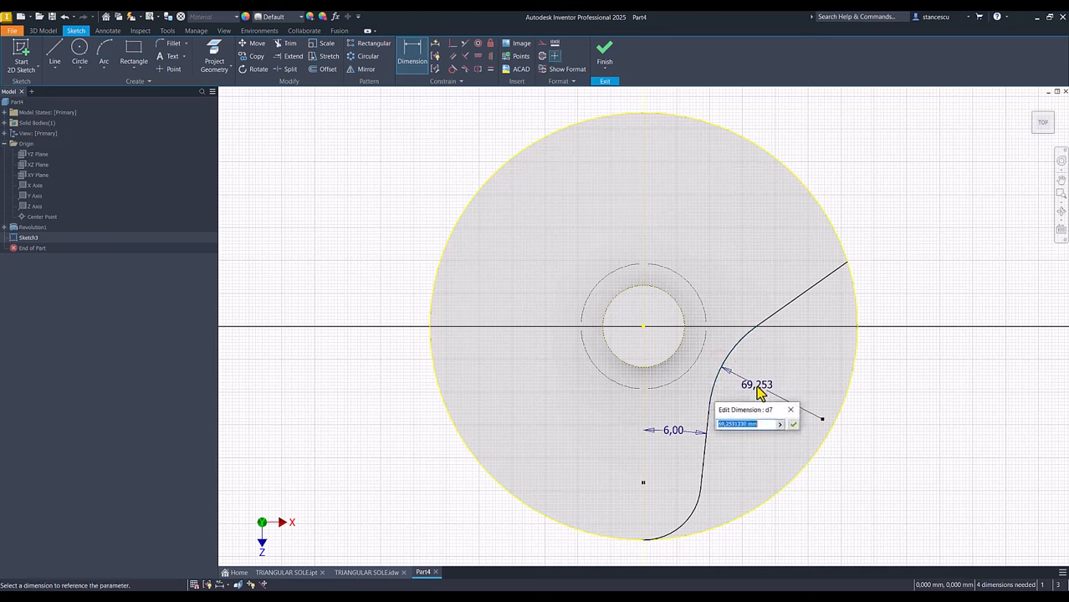
{"action": "key", "text": "Return"}
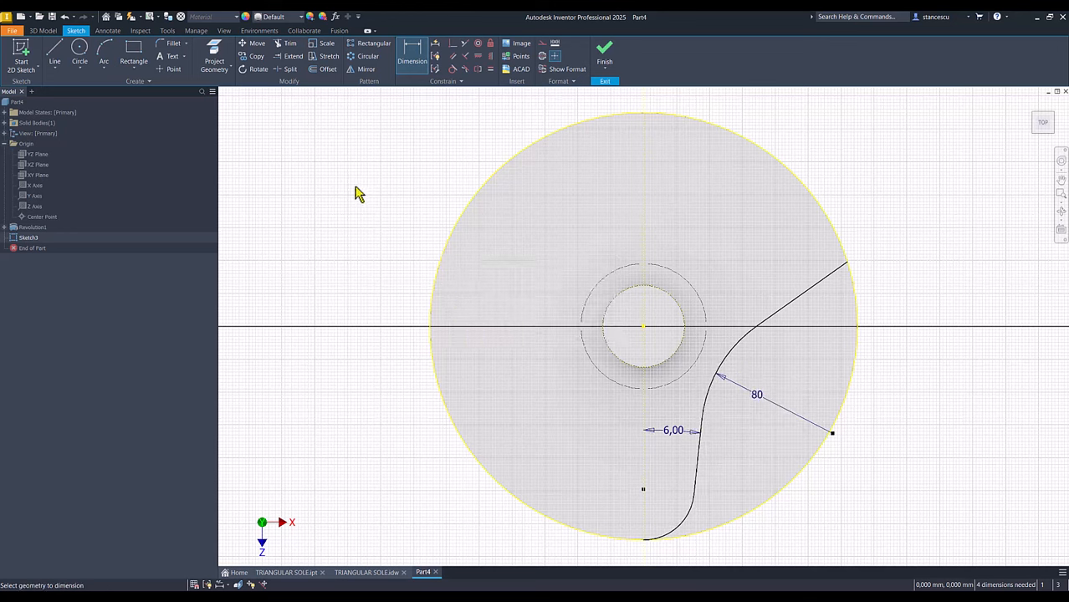
Step: Draw a line from the sketch origin to the projected outer circle, 30 degrees below the horizontal axis
{"action": "left_click", "coordinate": [54, 52]}
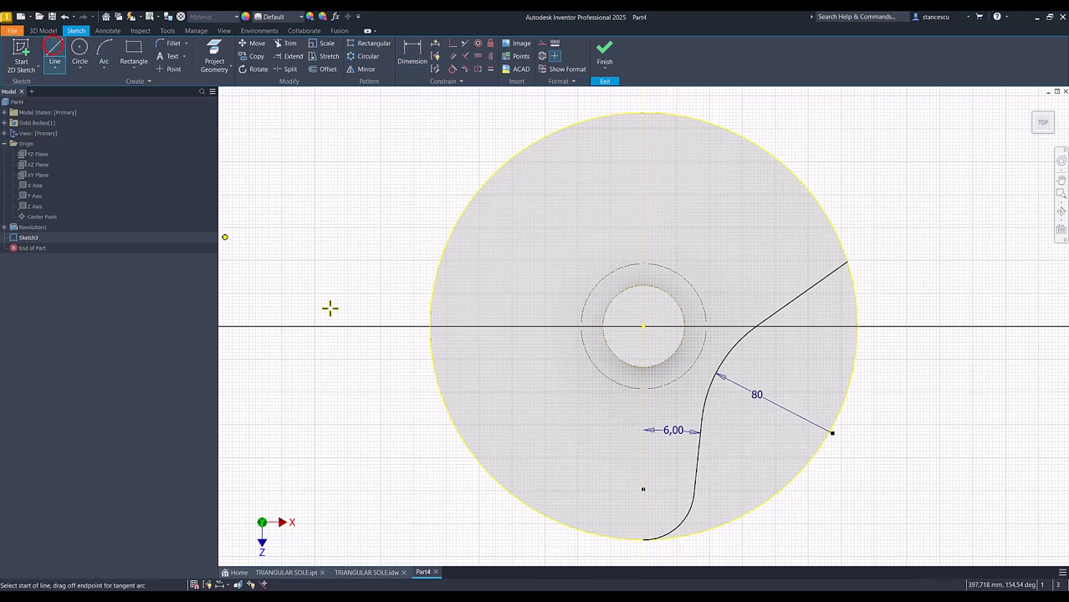
{"action": "left_click", "coordinate": [642, 327]}
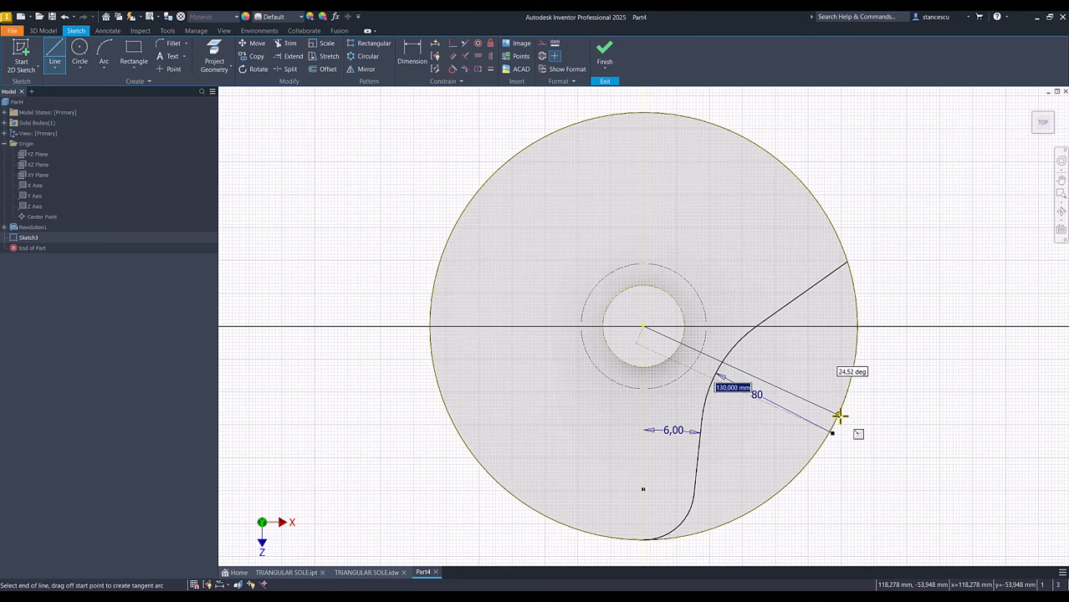
{"action": "key", "text": "Tab"}
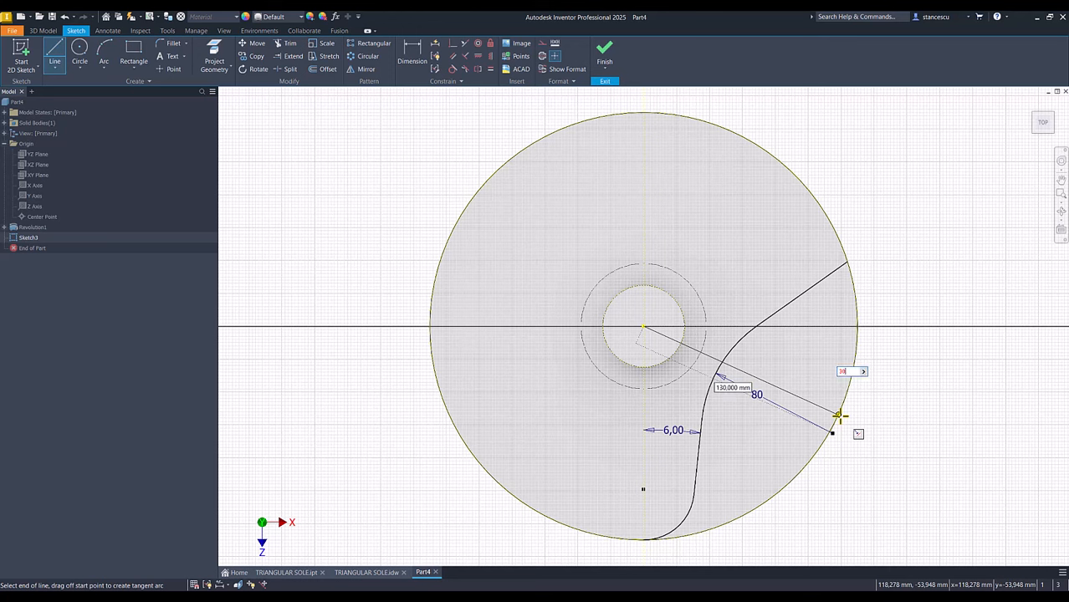
{"action": "type", "text": "30"}
{"action": "key", "text": "Return"}
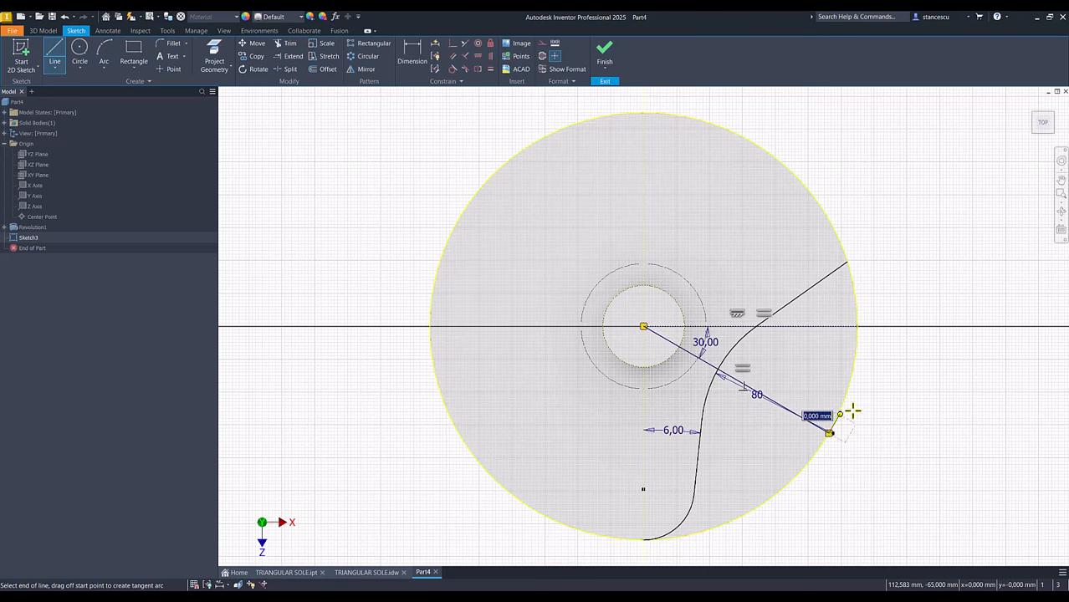
{"action": "key", "text": "Escape"}
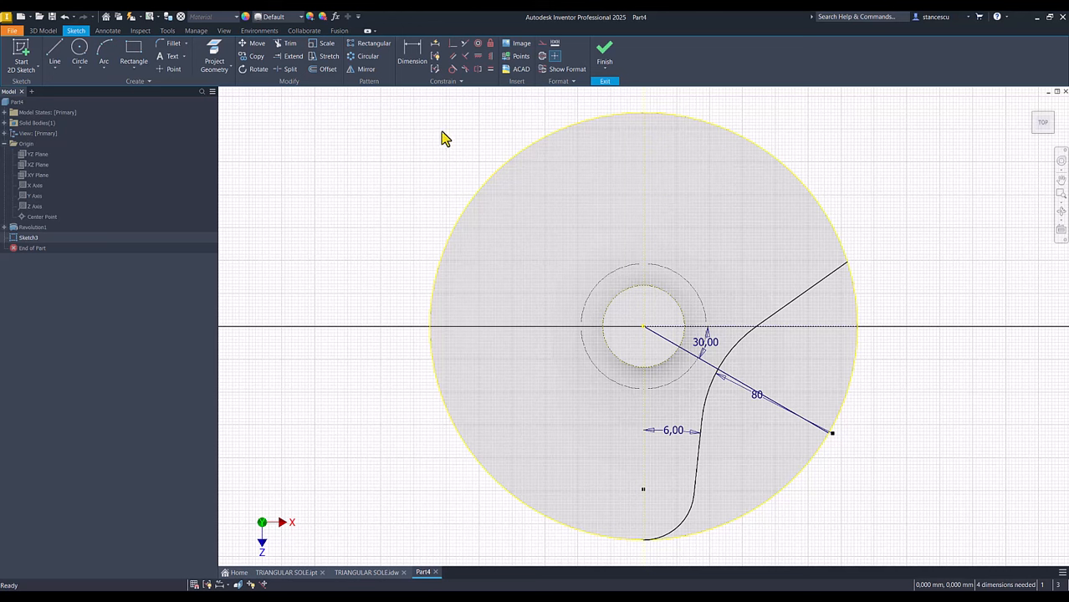
Step: Add a coincident constraint between the large concave arc's center point and the 30-degree line
{"action": "left_click", "coordinate": [452, 44]}
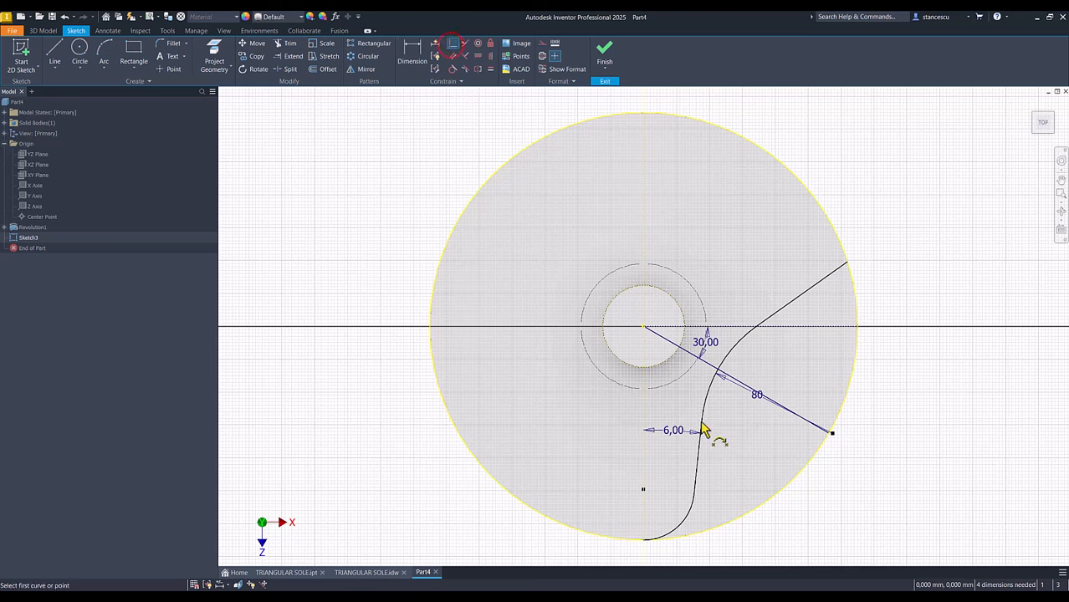
{"action": "left_click", "coordinate": [835, 434]}
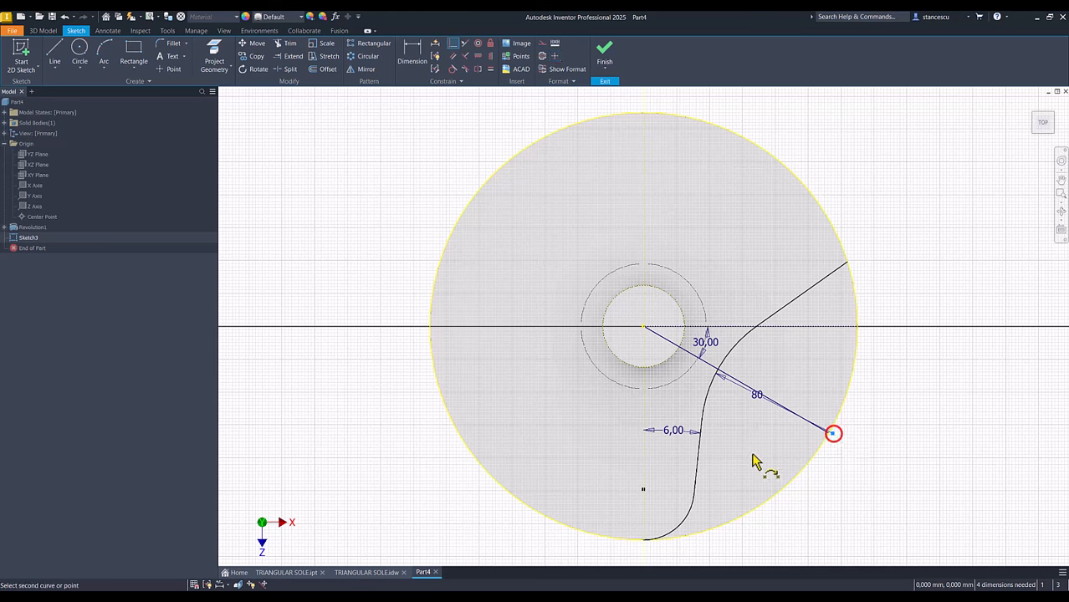
{"action": "left_click", "coordinate": [721, 377]}
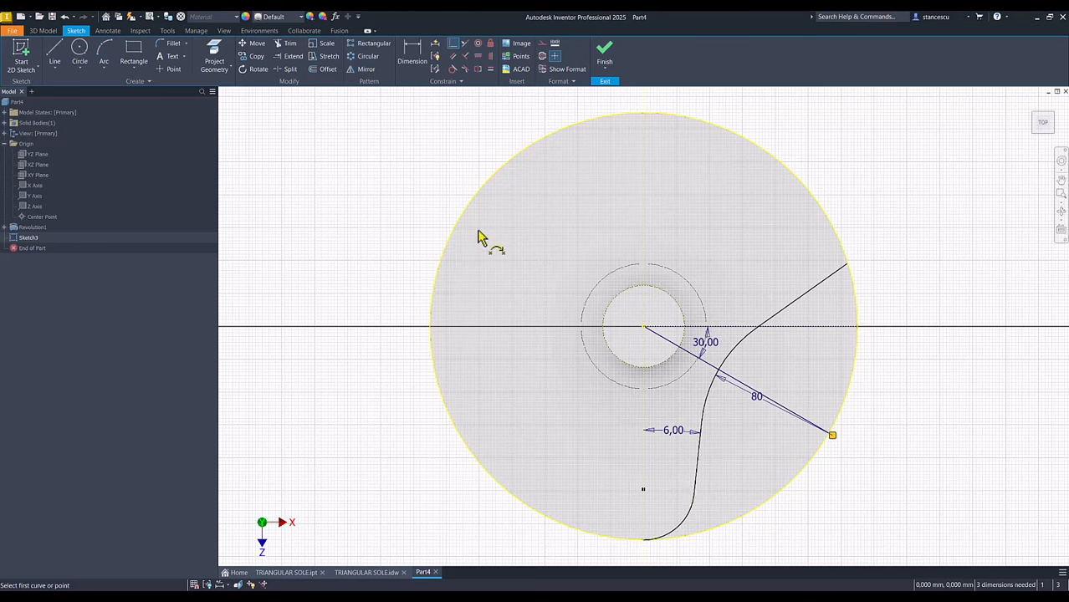
Step: Mirror the small end arc of the lower arm about the 30-degree line
{"action": "left_click", "coordinate": [360, 70]}
{"action": "left_click", "coordinate": [673, 523]}
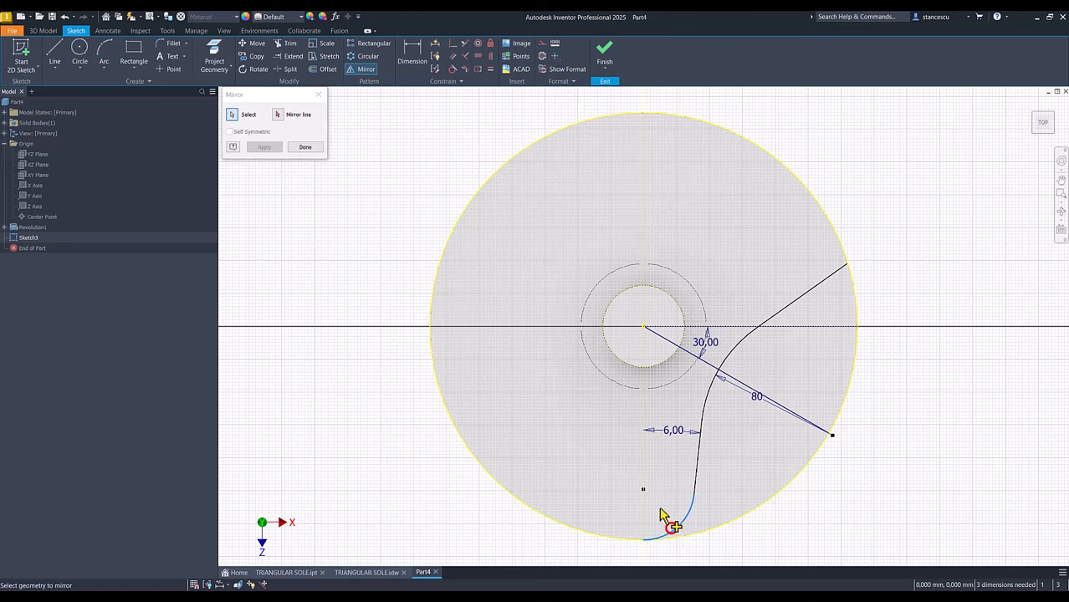
{"action": "left_click", "coordinate": [281, 115]}
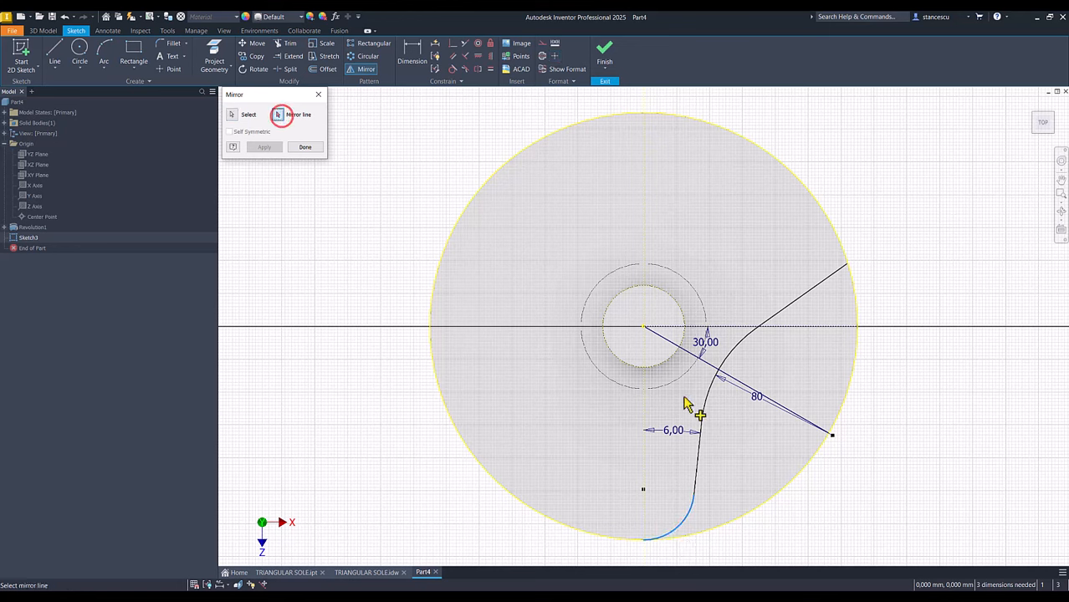
{"action": "left_click", "coordinate": [712, 365]}
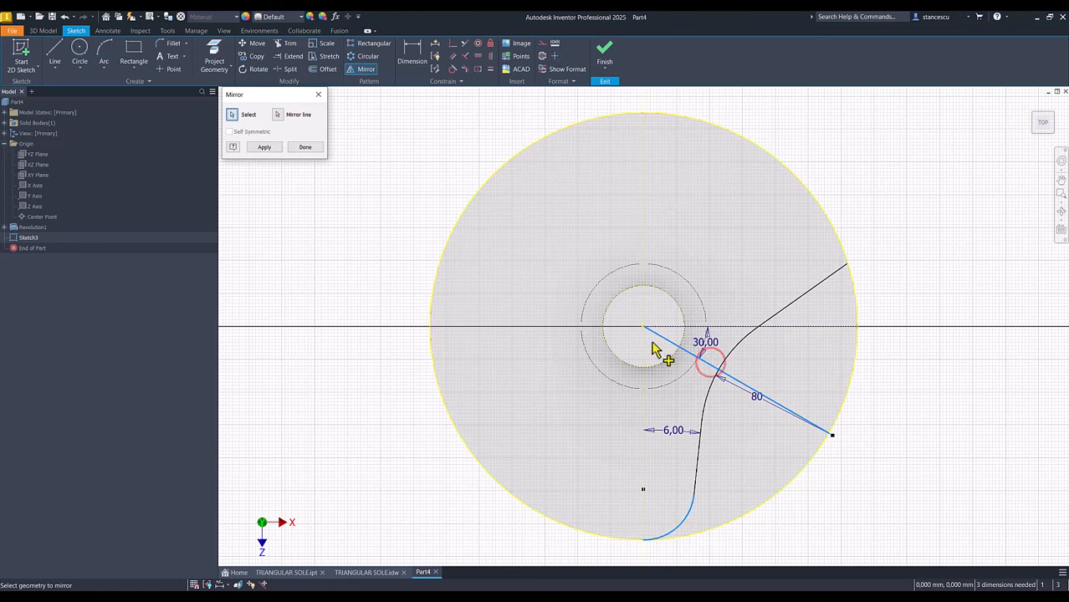
{"action": "left_click", "coordinate": [274, 147]}
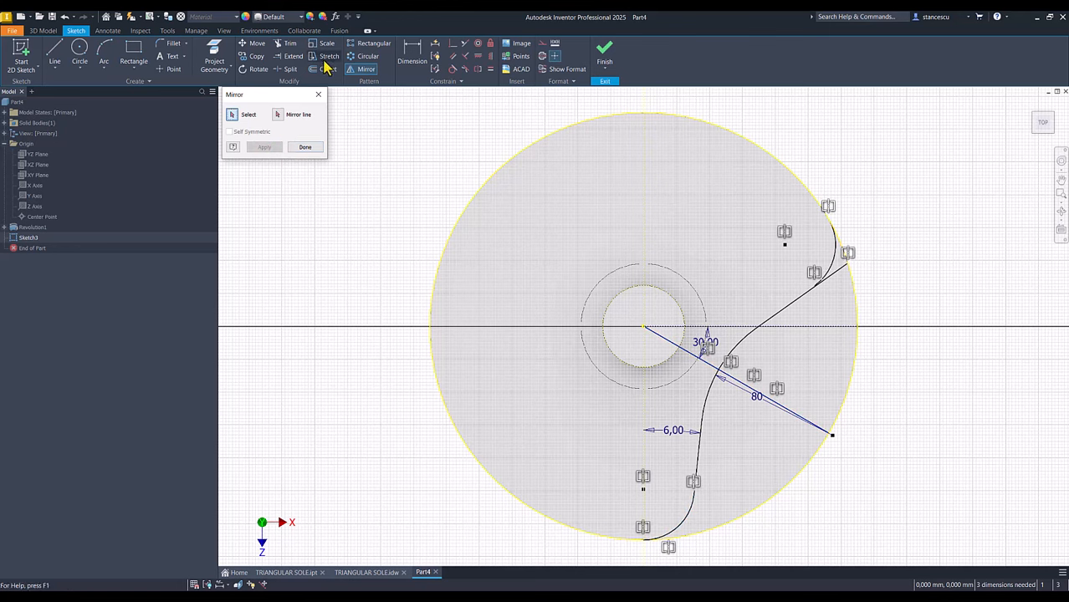
Step: Try to trim the upper arm's straight line beyond the mirrored end arc, and undo the trim
{"action": "left_click", "coordinate": [290, 43]}
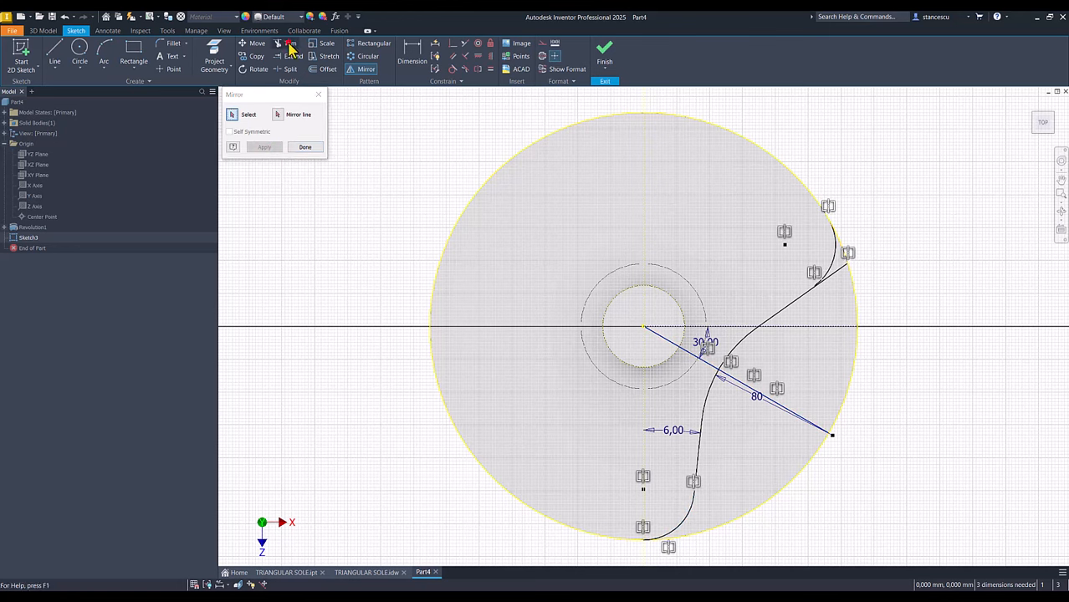
{"action": "left_click", "coordinate": [833, 273]}
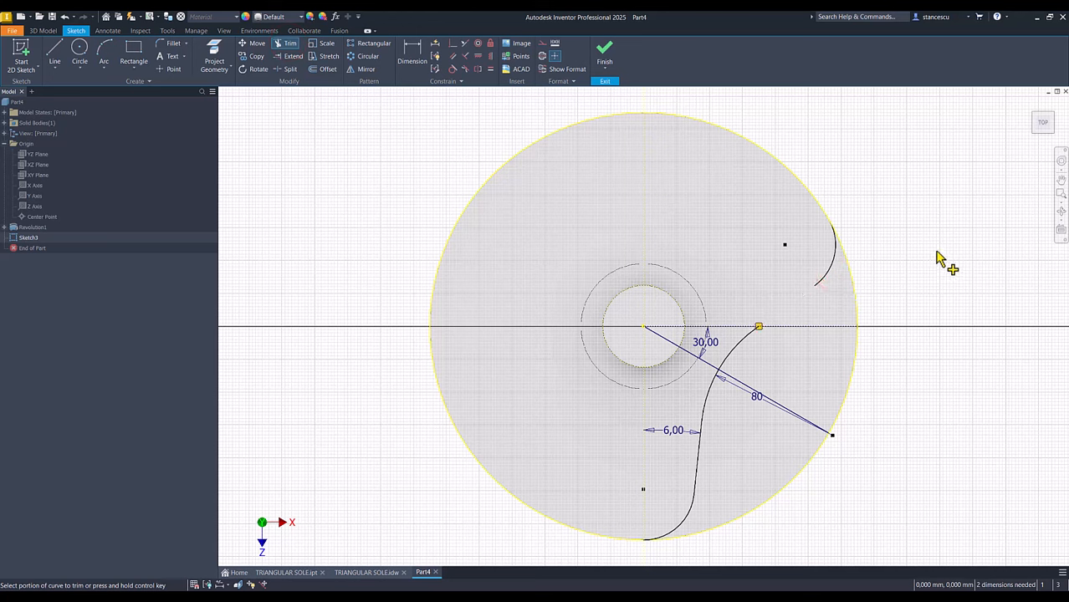
{"action": "key", "text": "ctrl+z"}
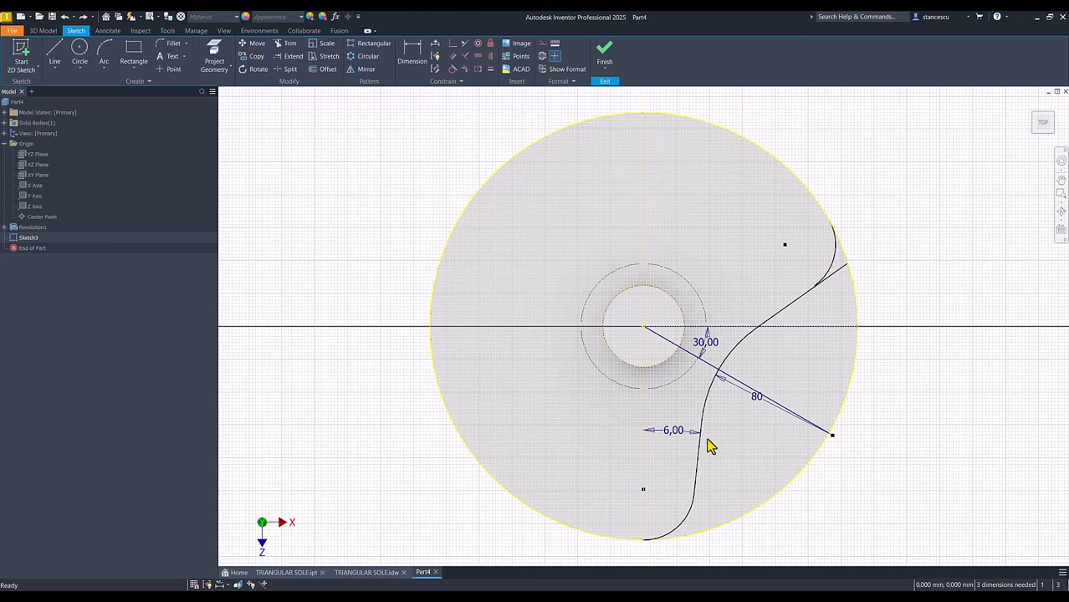
Step: Make the straight sides of the upper and lower arms symmetric about the 30-degree line
{"action": "left_click", "coordinate": [481, 72]}
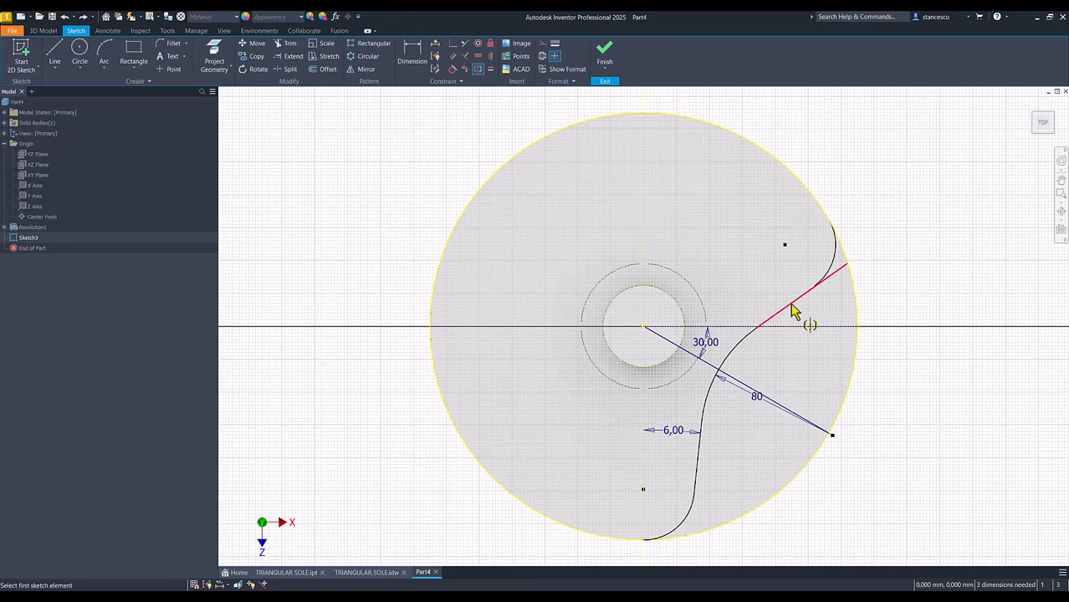
{"action": "left_click", "coordinate": [791, 308]}
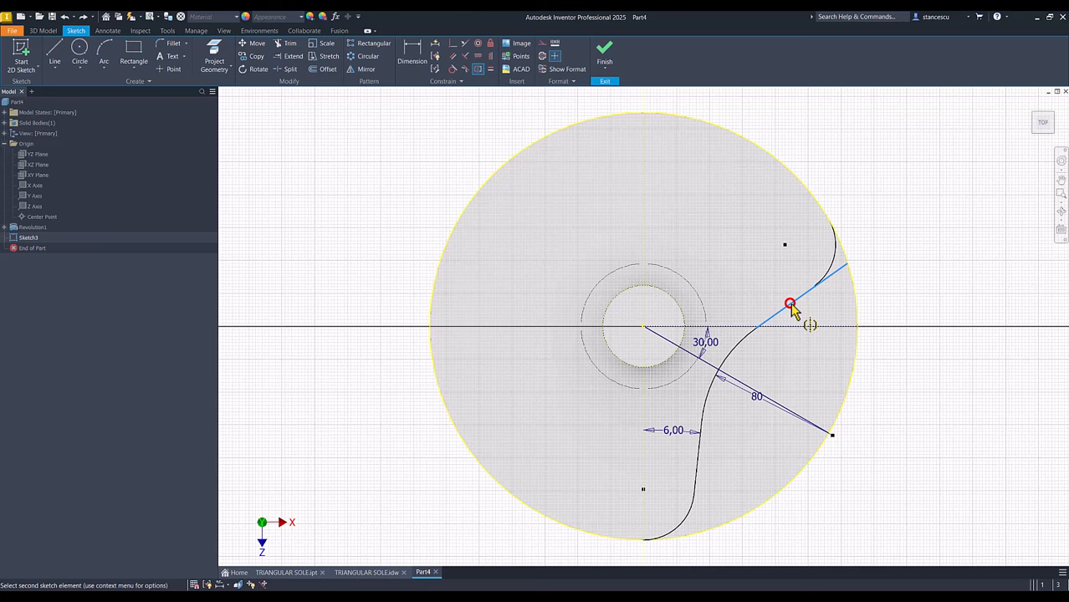
{"action": "left_click", "coordinate": [701, 466]}
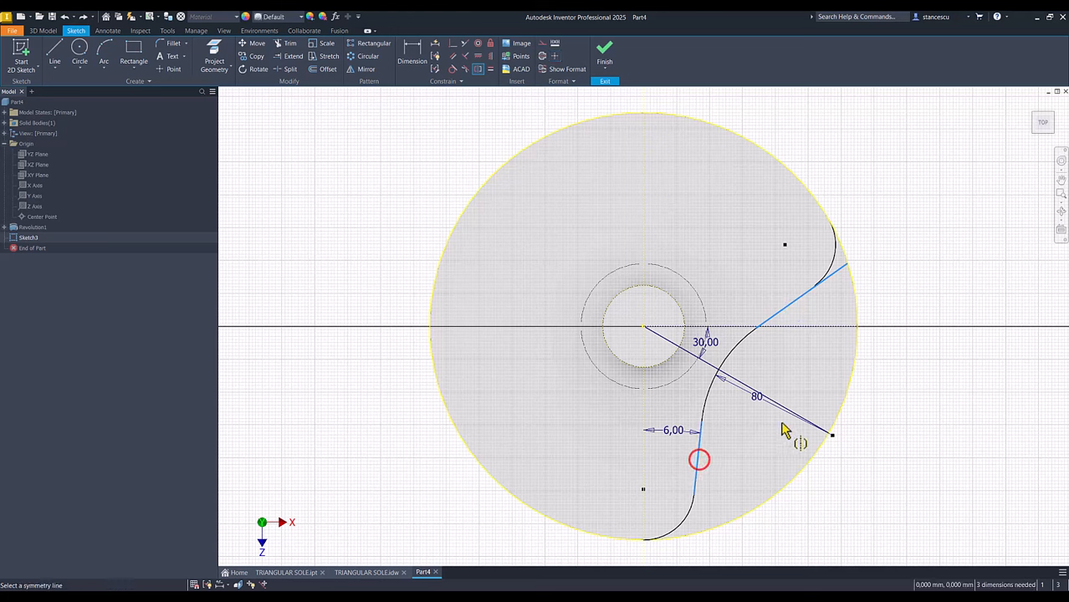
{"action": "left_click", "coordinate": [745, 386]}
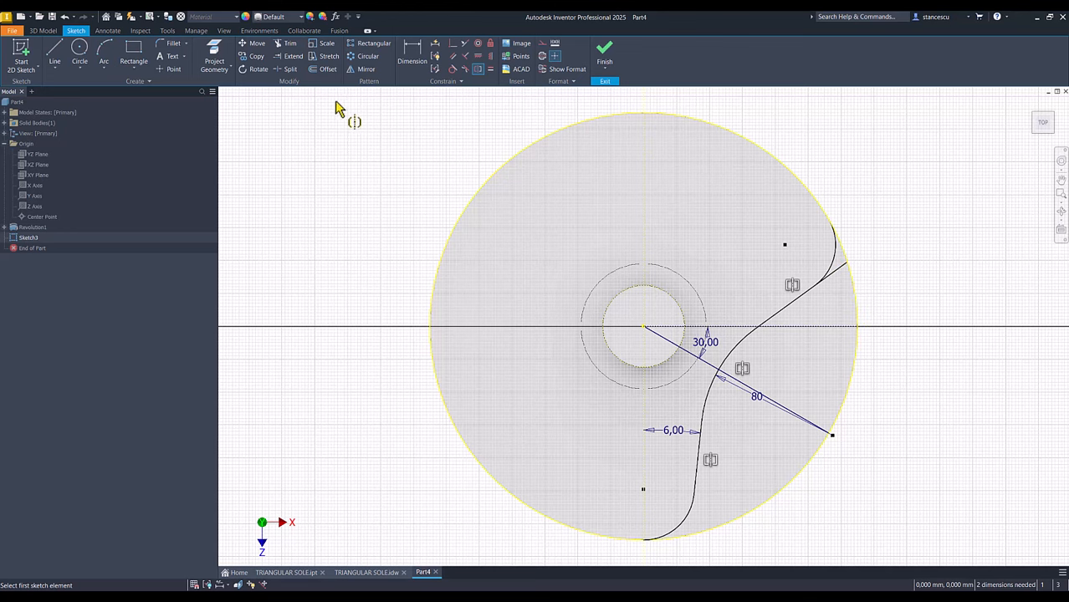
Step: Trim the part of the upper arm's straight side that extends past the mirrored end arc
{"action": "left_click", "coordinate": [289, 44]}
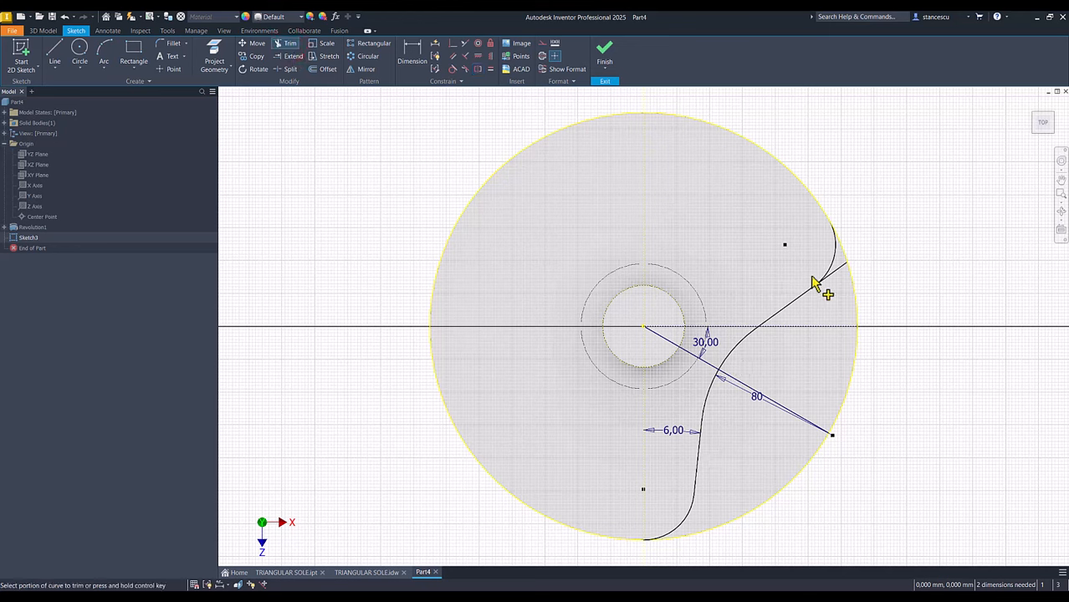
{"action": "left_click", "coordinate": [839, 270]}
{"action": "left_click", "coordinate": [884, 268]}
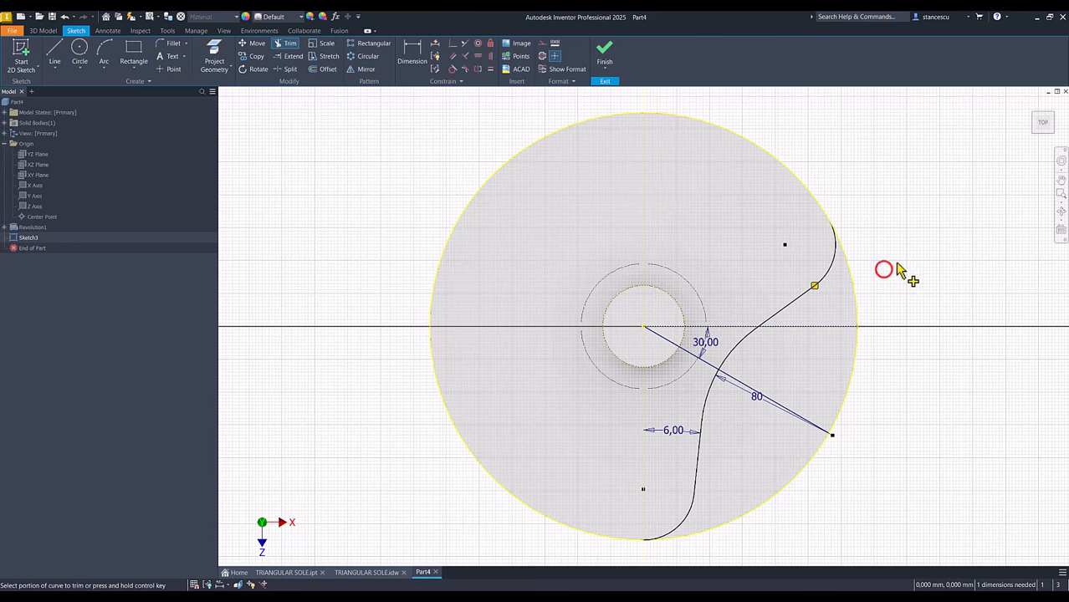
{"action": "key", "text": "Escape"}
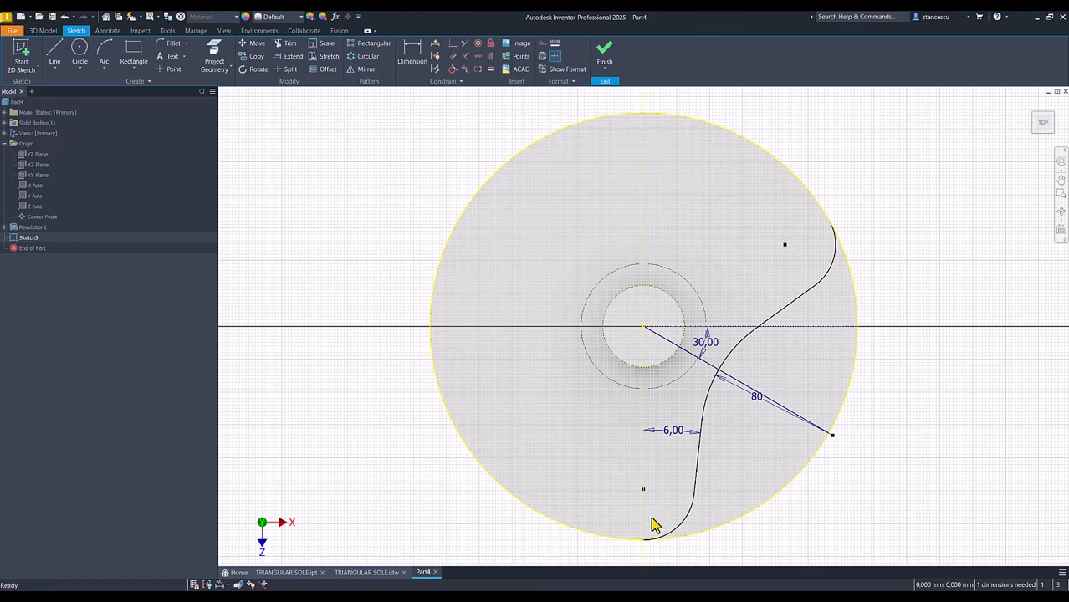
Step: Examine the radius dimension of the hole-center circle in the TRIANGULAR SOLE.idw drawing and return to Part4
{"action": "left_click", "coordinate": [368, 573]}
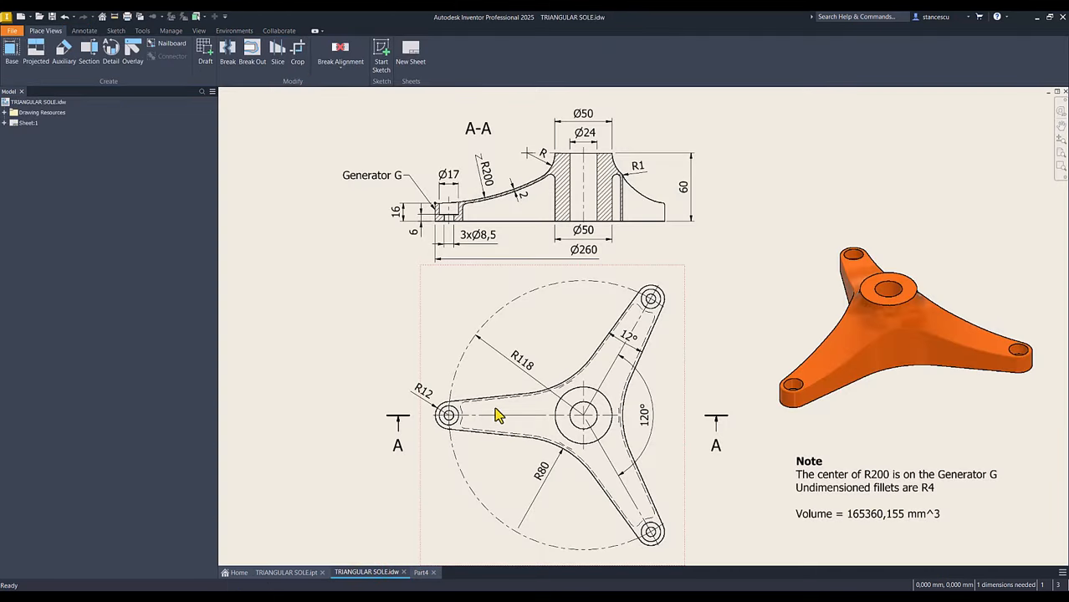
{"action": "left_click", "coordinate": [522, 364]}
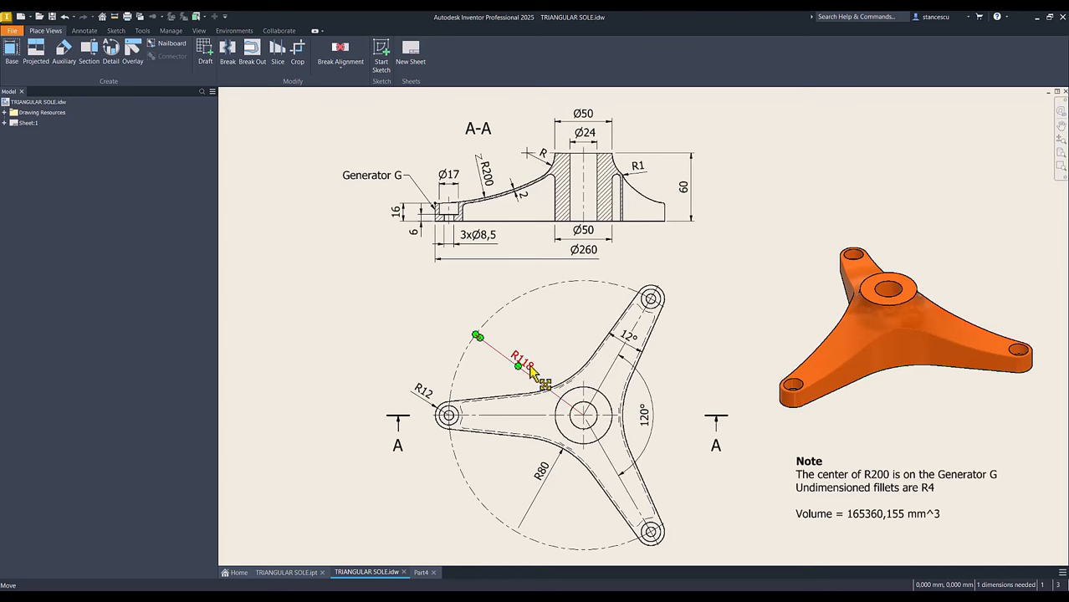
{"action": "left_click", "coordinate": [419, 572]}
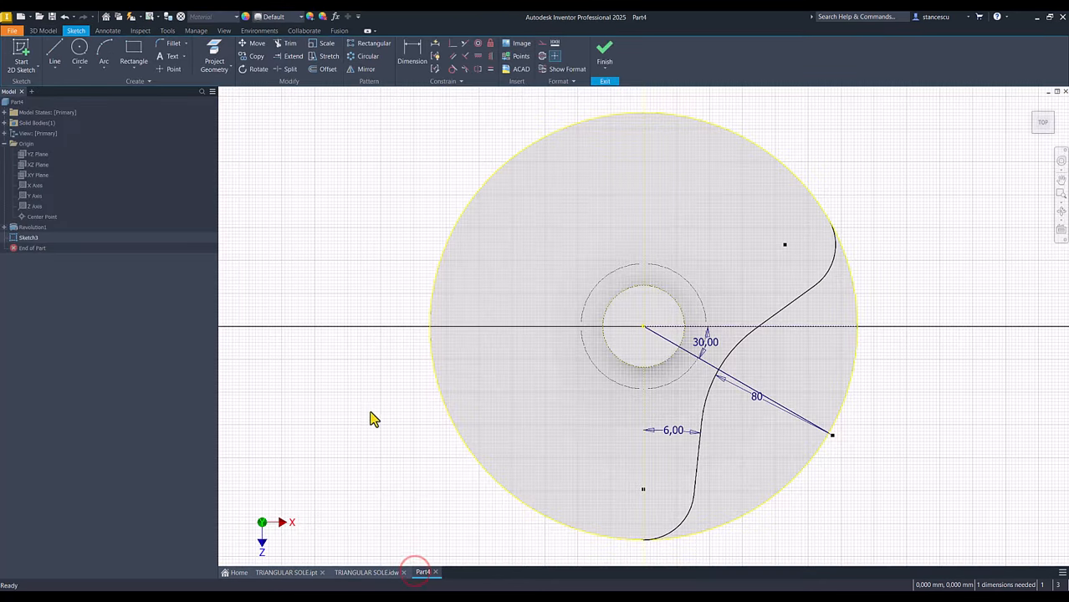
Step: Dimension the lower arm's end-arc center 118 mm vertically from the sketch origin
{"action": "left_click", "coordinate": [412, 52]}
{"action": "left_click", "coordinate": [643, 327]}
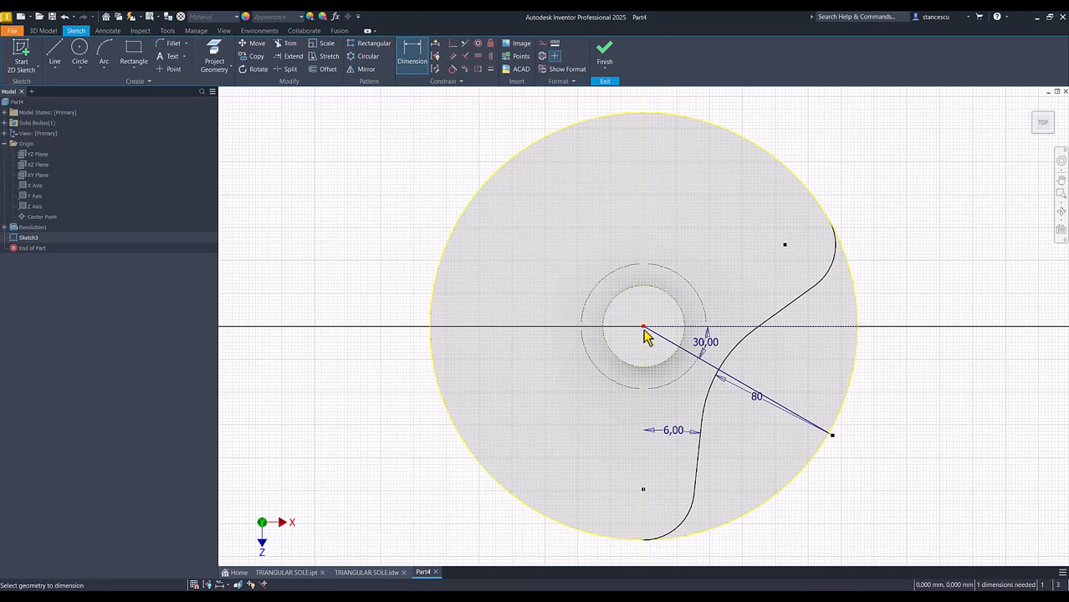
{"action": "left_click", "coordinate": [642, 490]}
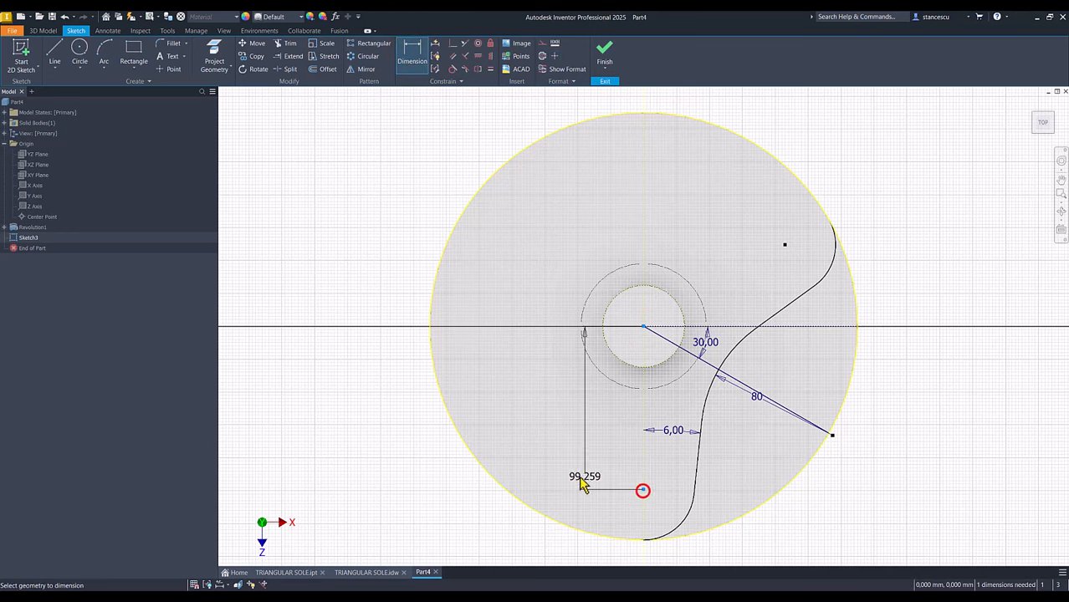
{"action": "left_click", "coordinate": [383, 418]}
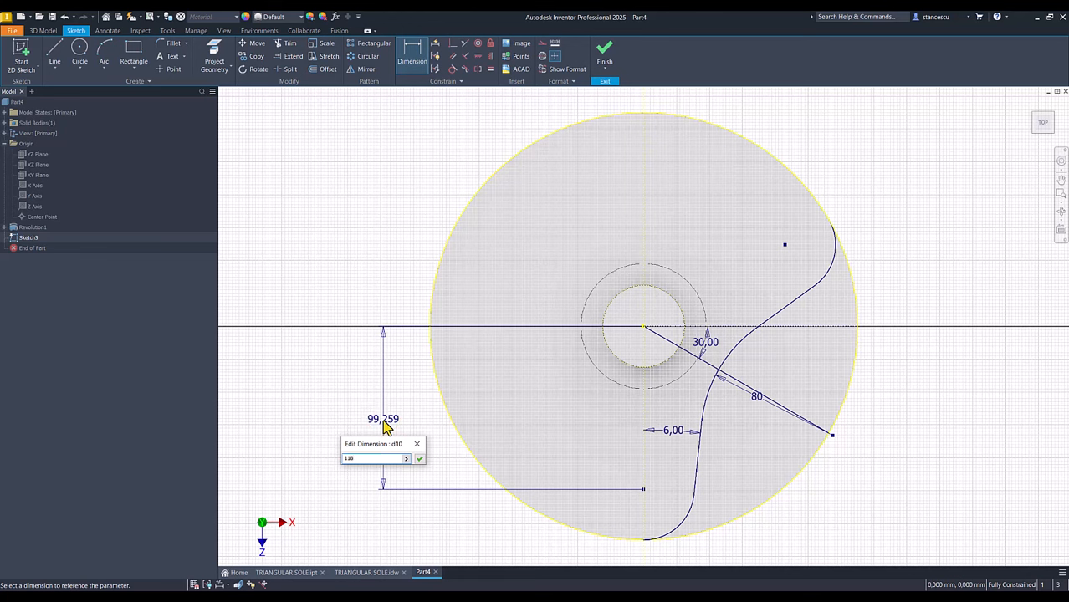
{"action": "key", "text": "Return"}
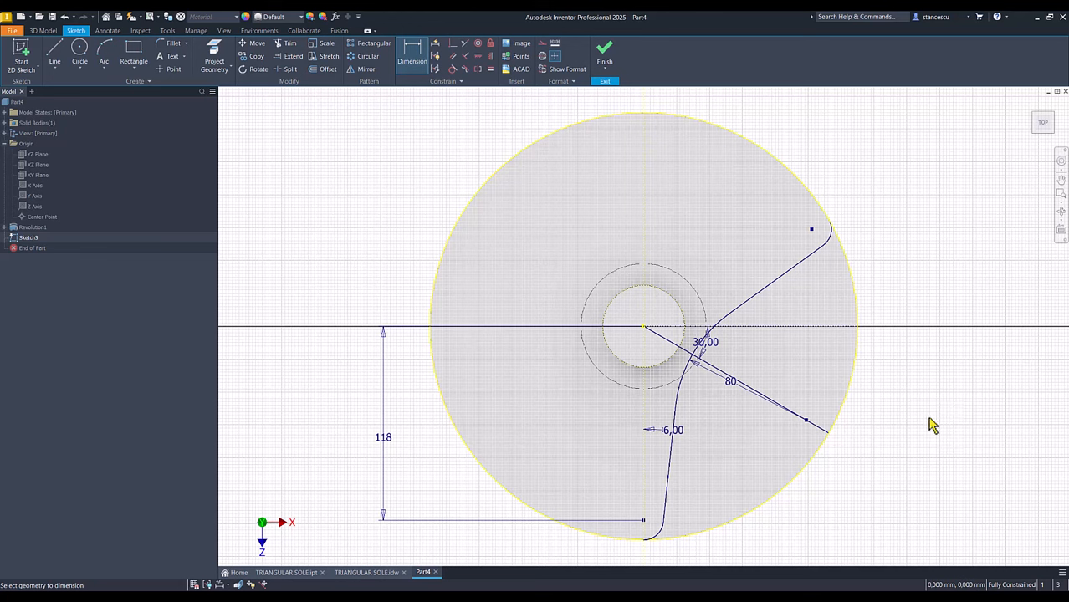
{"action": "key", "text": "Escape"}
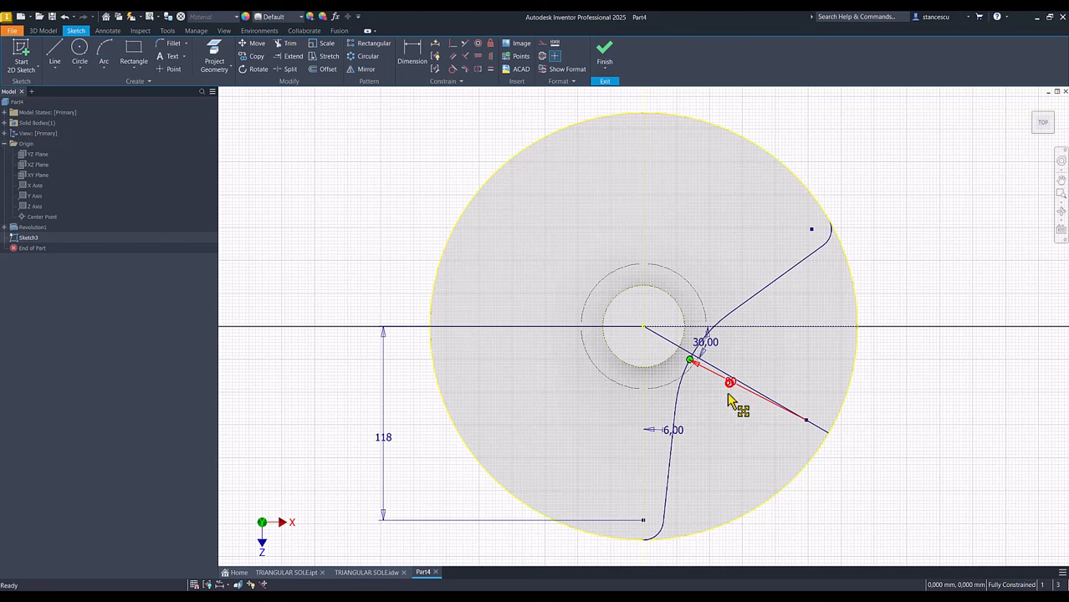
Step: Reposition the 80 radius, 6-degree and 30-degree dimensions so they sit clear of one another
{"action": "mouse_move", "coordinate": [728, 385]}
{"action": "left_mouse_down"}
{"action": "mouse_move", "coordinate": [703, 423]}
{"action": "mouse_move", "coordinate": [656, 424]}
{"action": "left_mouse_up"}
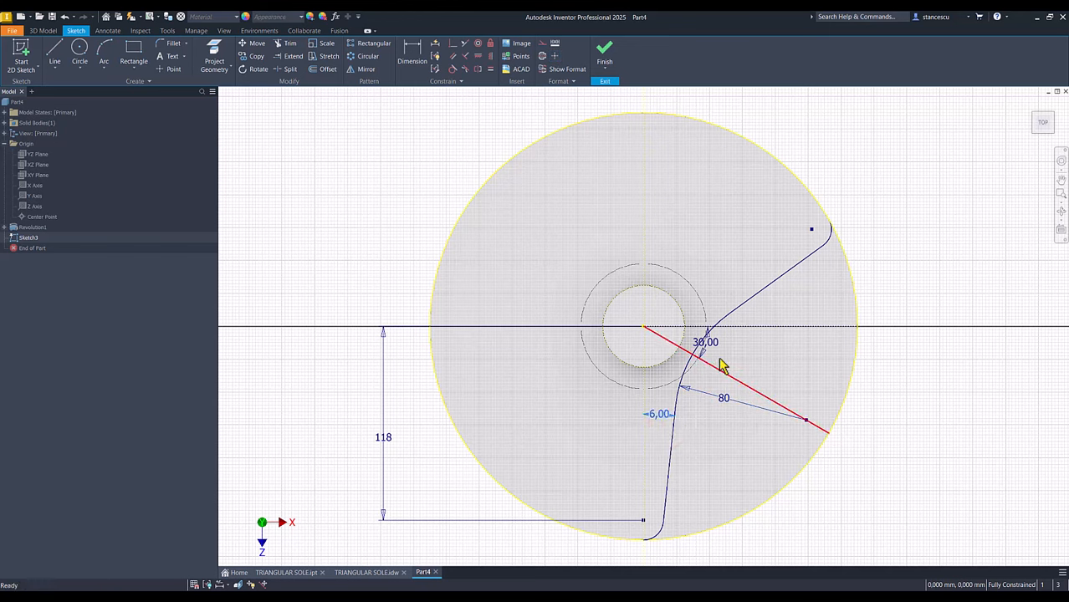
{"action": "left_click_drag", "start_coordinate": [711, 347], "coordinate": [807, 382]}
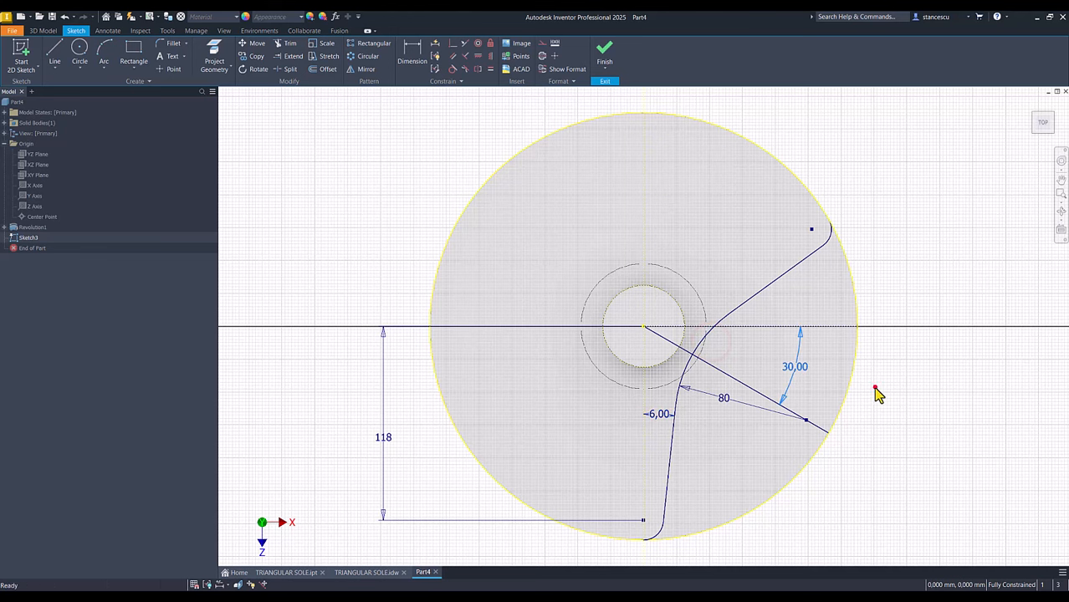
{"action": "left_click", "coordinate": [875, 388]}
Step: Convert the 30-degree symmetry line to construction geometry and finish the sketch
{"action": "left_click", "coordinate": [740, 369]}
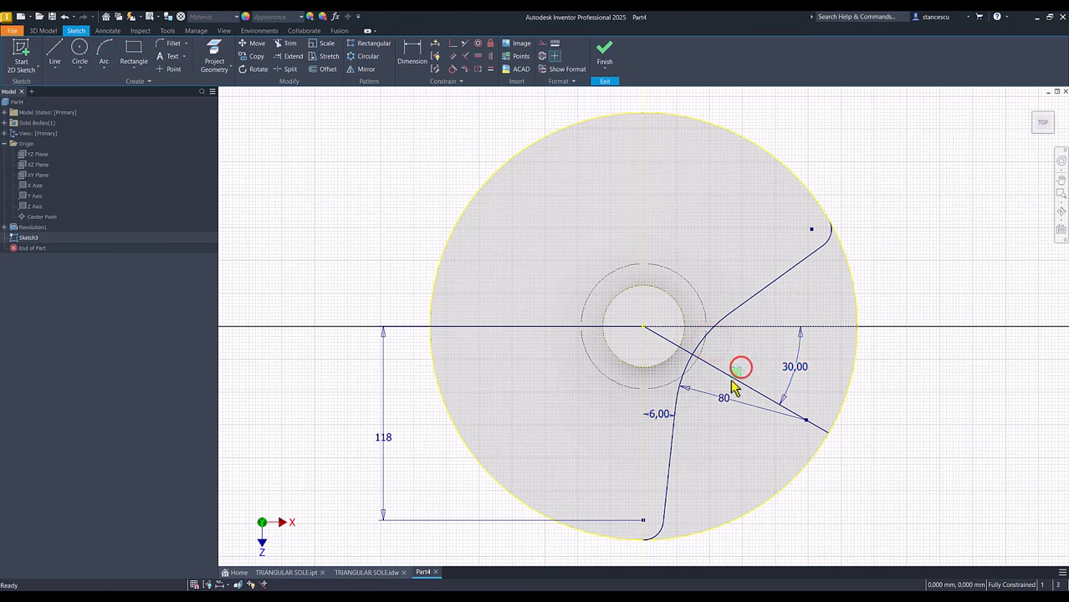
{"action": "right_click", "coordinate": [937, 378]}
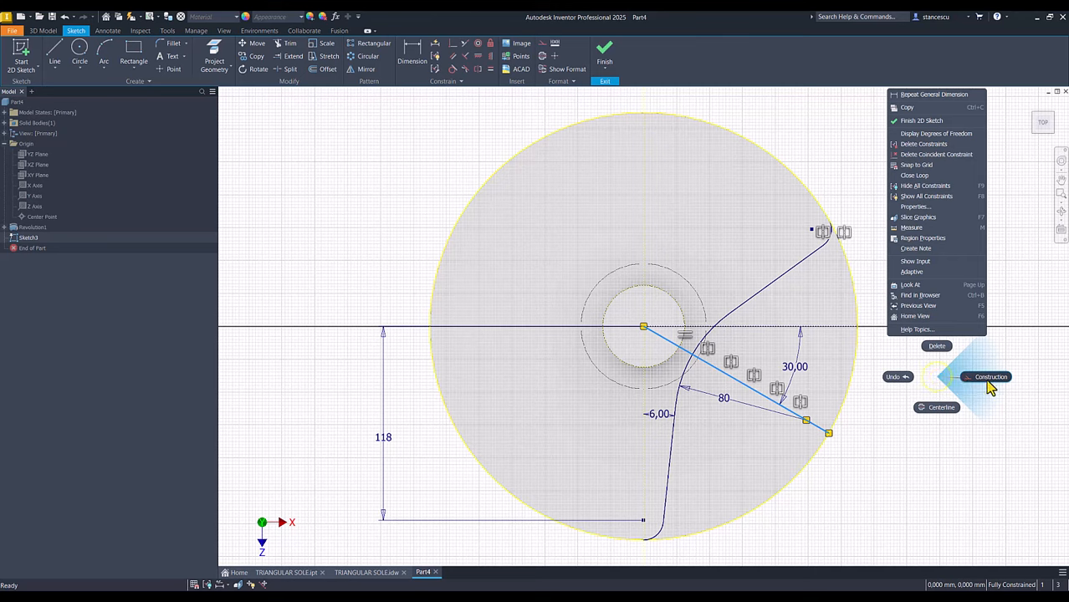
{"action": "left_click", "coordinate": [987, 380]}
{"action": "left_click", "coordinate": [962, 383]}
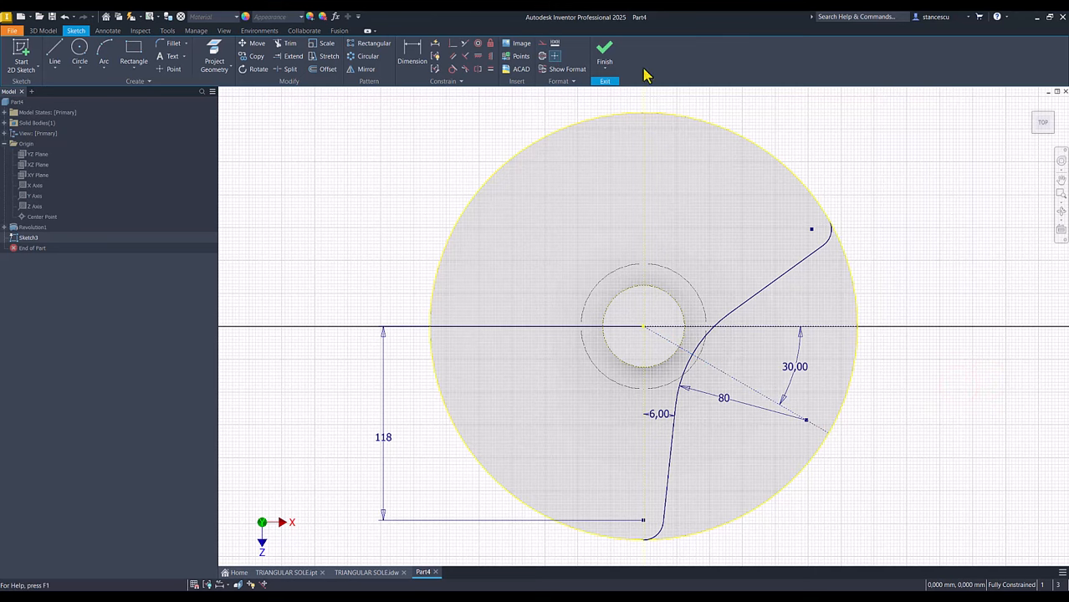
{"action": "left_click", "coordinate": [605, 53]}
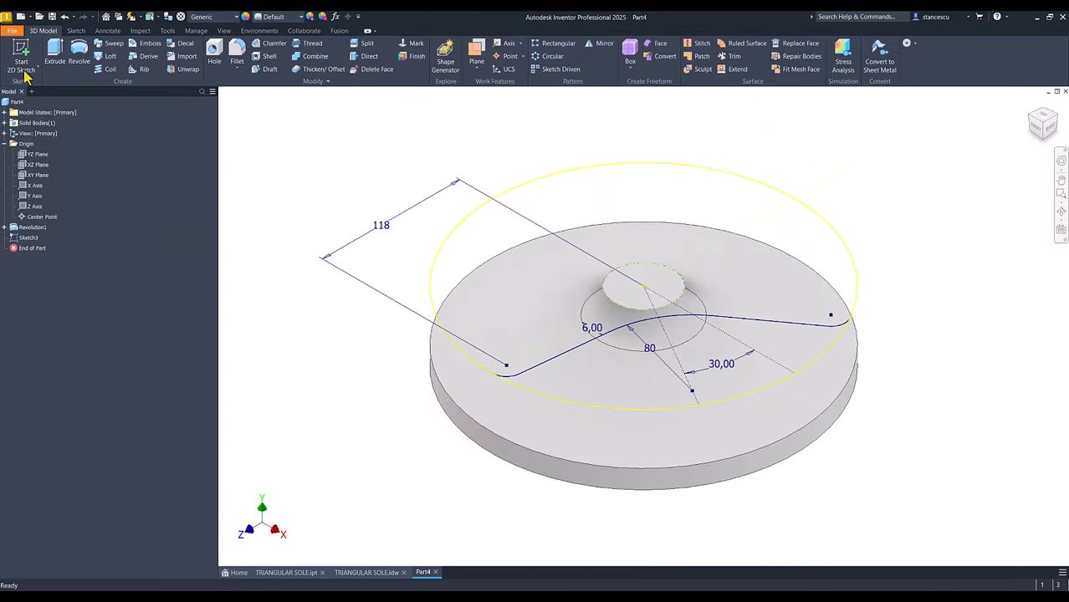
Step: Extrude the region between the arm curve and the outer circle as a cut through all of the revolved body
{"action": "left_click", "coordinate": [57, 52]}
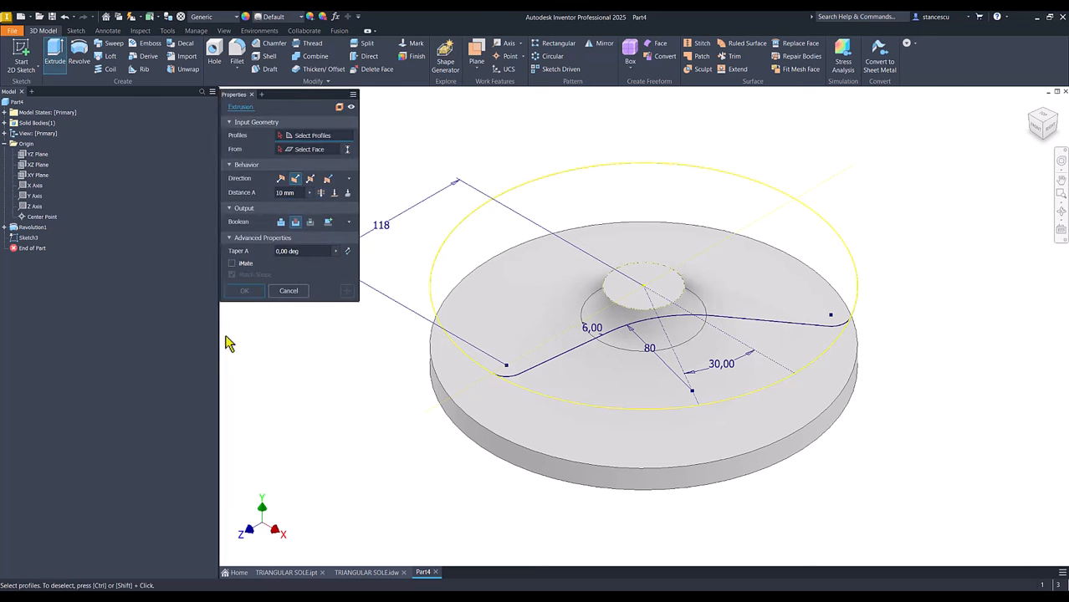
{"action": "left_click", "coordinate": [592, 385]}
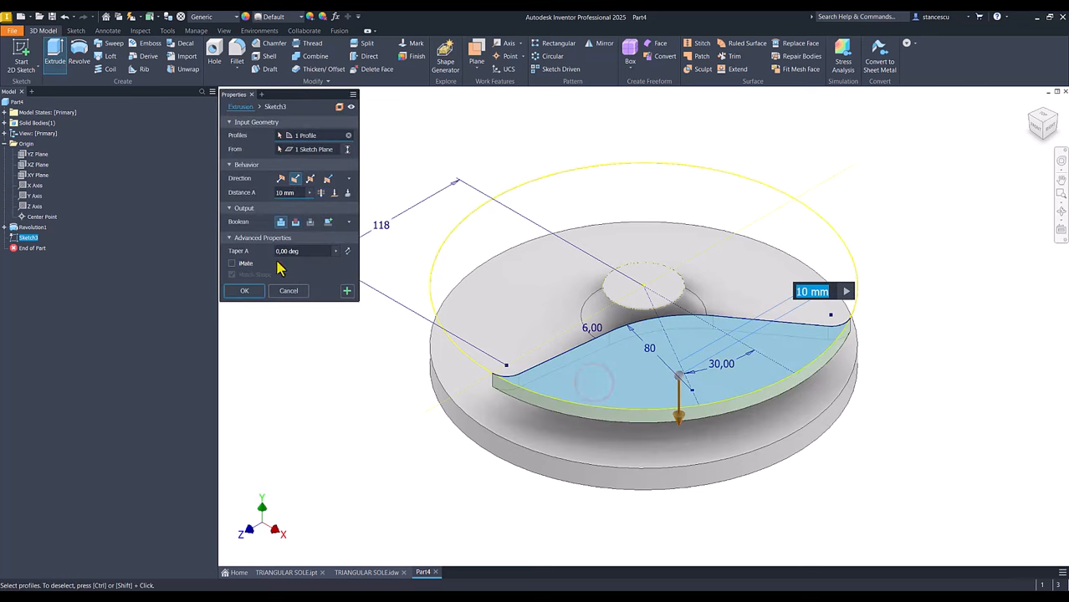
{"action": "left_click", "coordinate": [294, 223]}
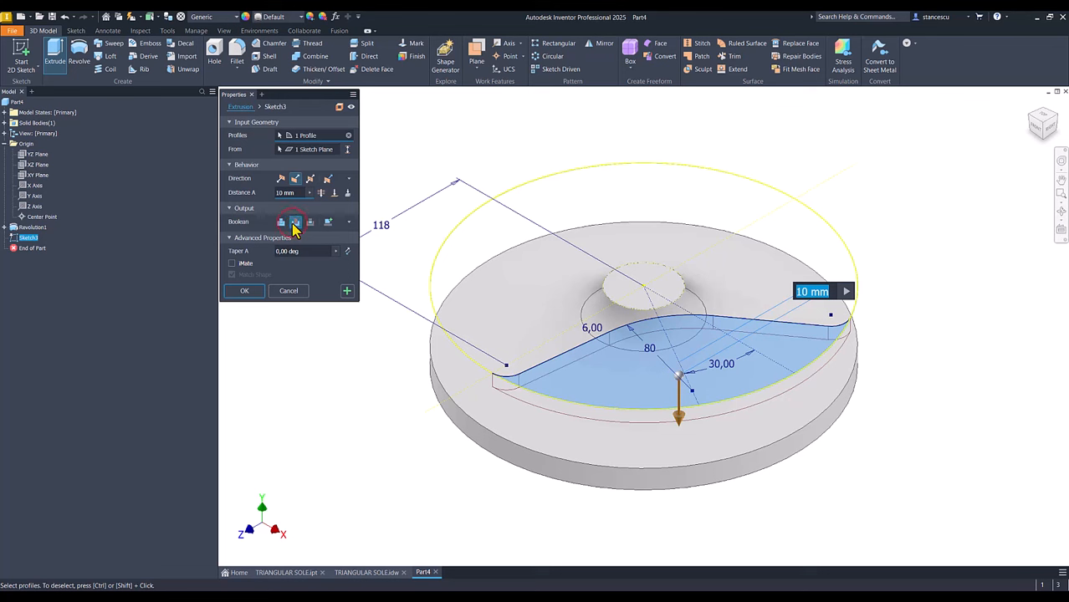
{"action": "left_click", "coordinate": [321, 193]}
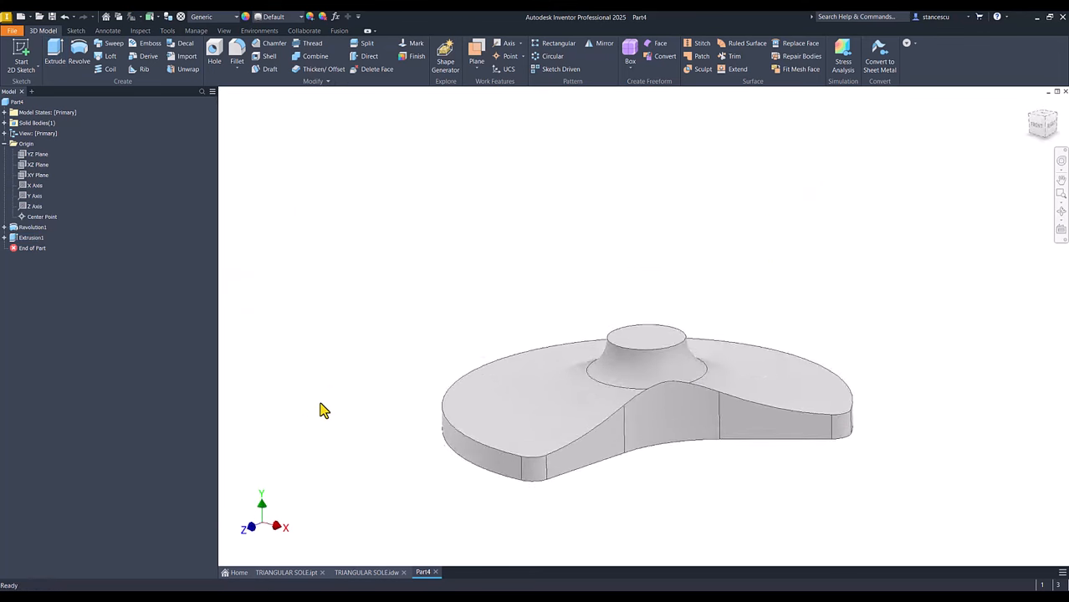
{"action": "key", "text": "F6"}
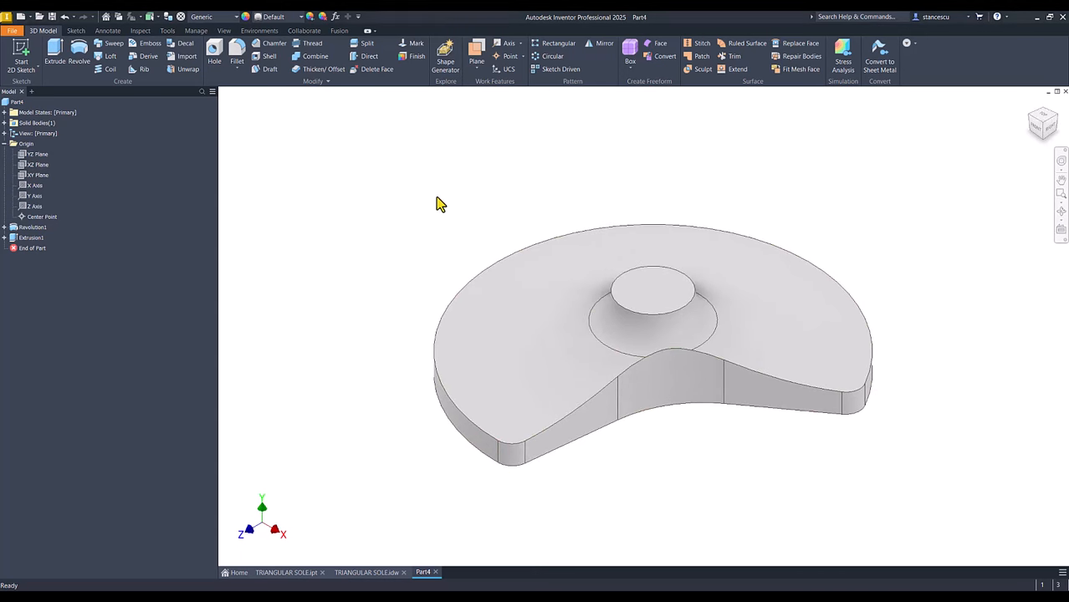
Step: Circular-pattern the extruded cut around the Y axis with 3 occurrences over 360 degrees
{"action": "left_click", "coordinate": [548, 57]}
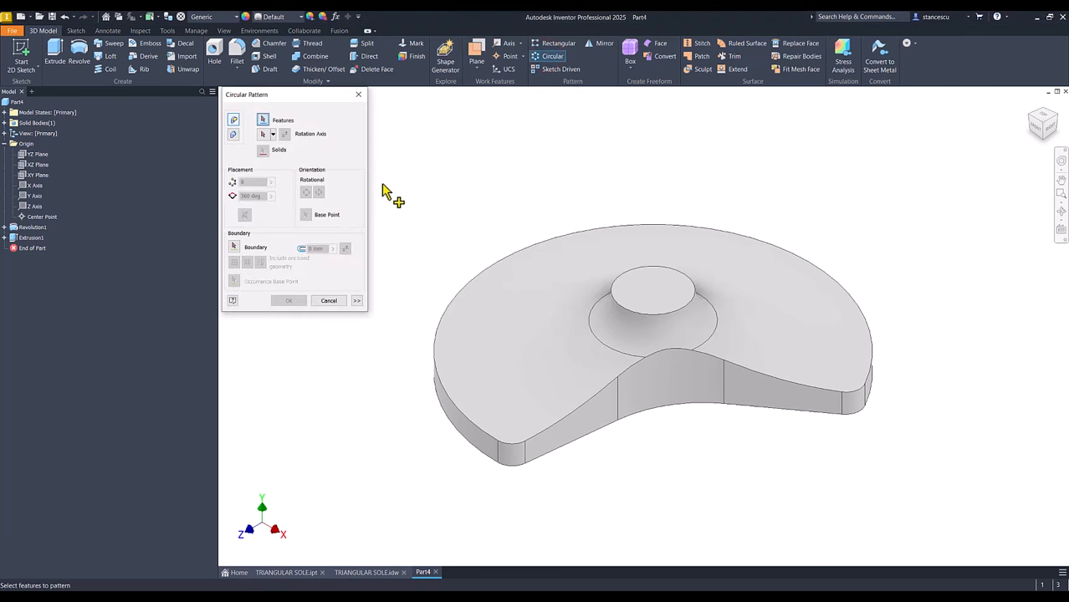
{"action": "left_click", "coordinate": [29, 238]}
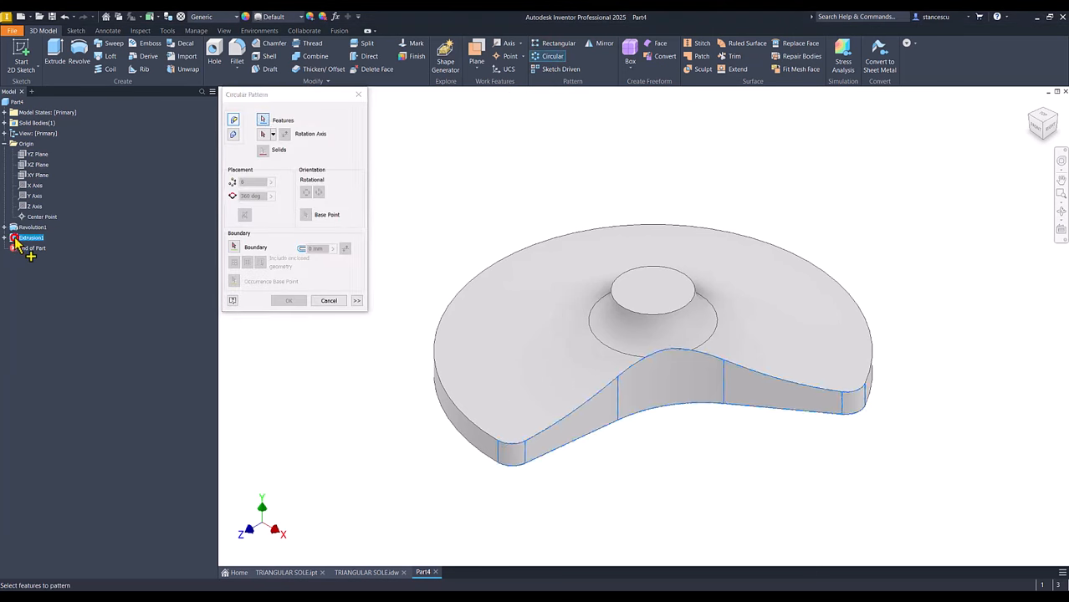
{"action": "left_click", "coordinate": [264, 136]}
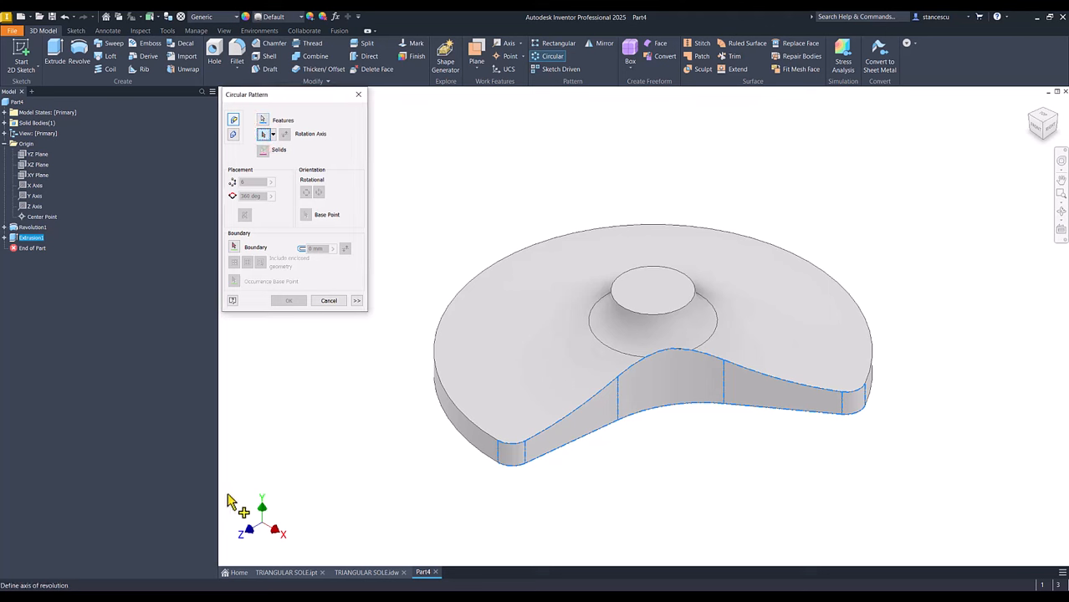
{"action": "left_click", "coordinate": [30, 196]}
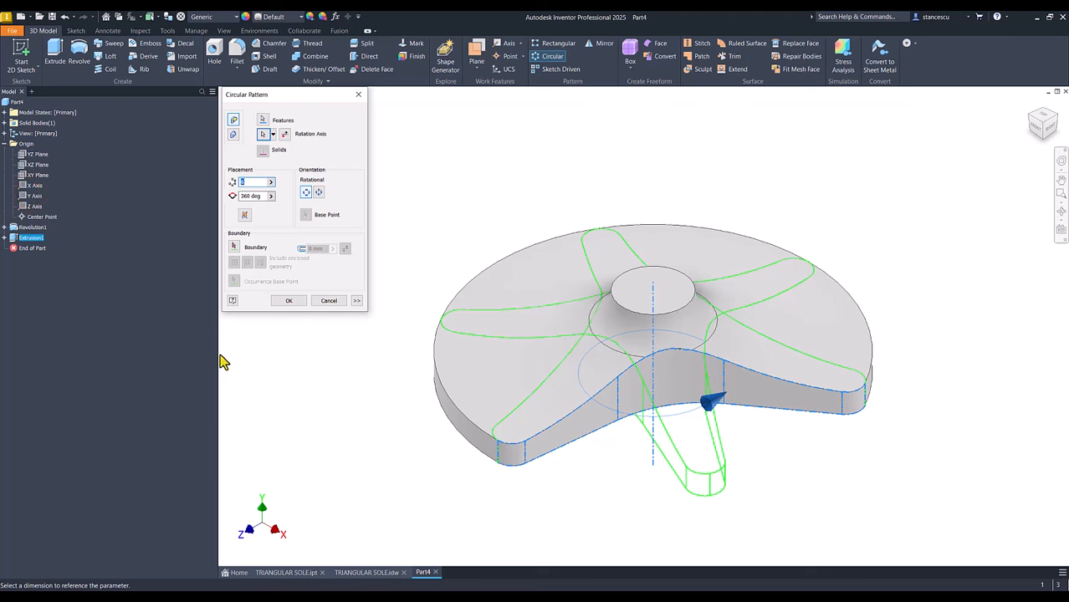
{"action": "type", "text": "3"}
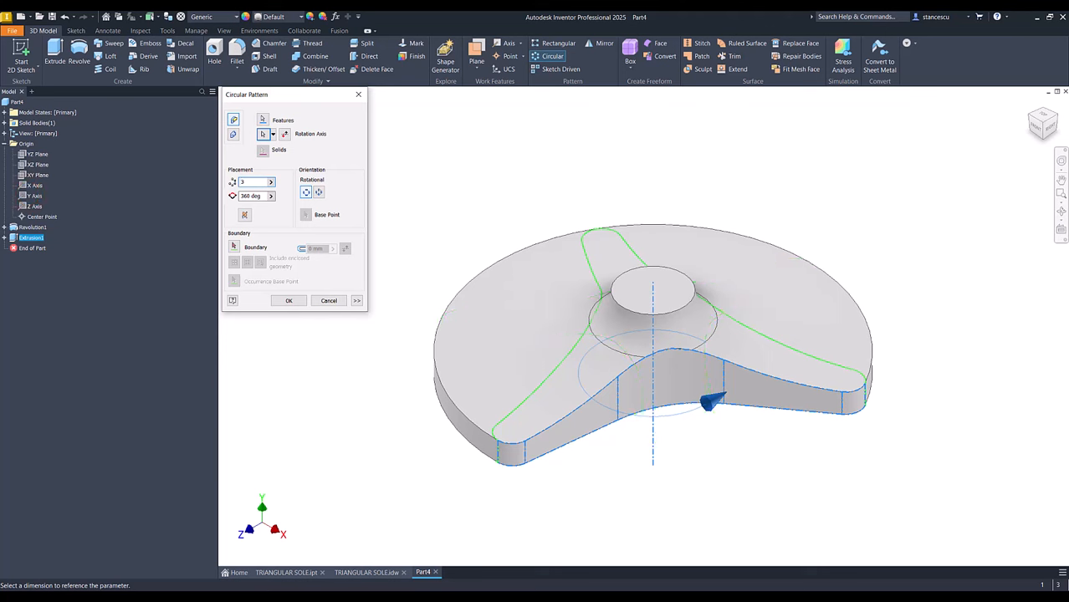
{"action": "left_click", "coordinate": [292, 302]}
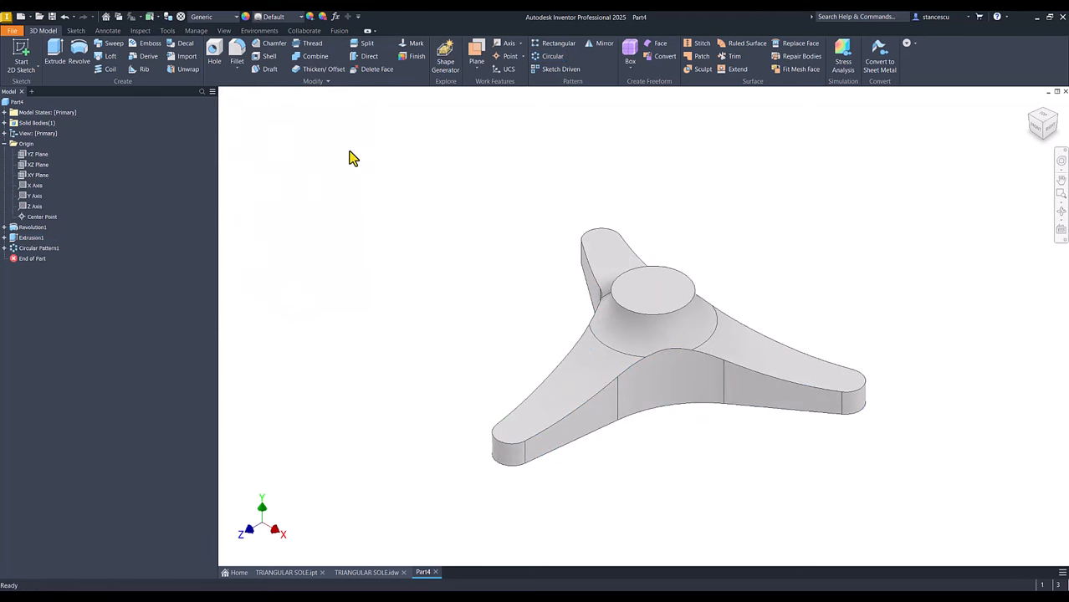
{"action": "key", "text": "F6"}
{"action": "left_click", "coordinate": [403, 242]}
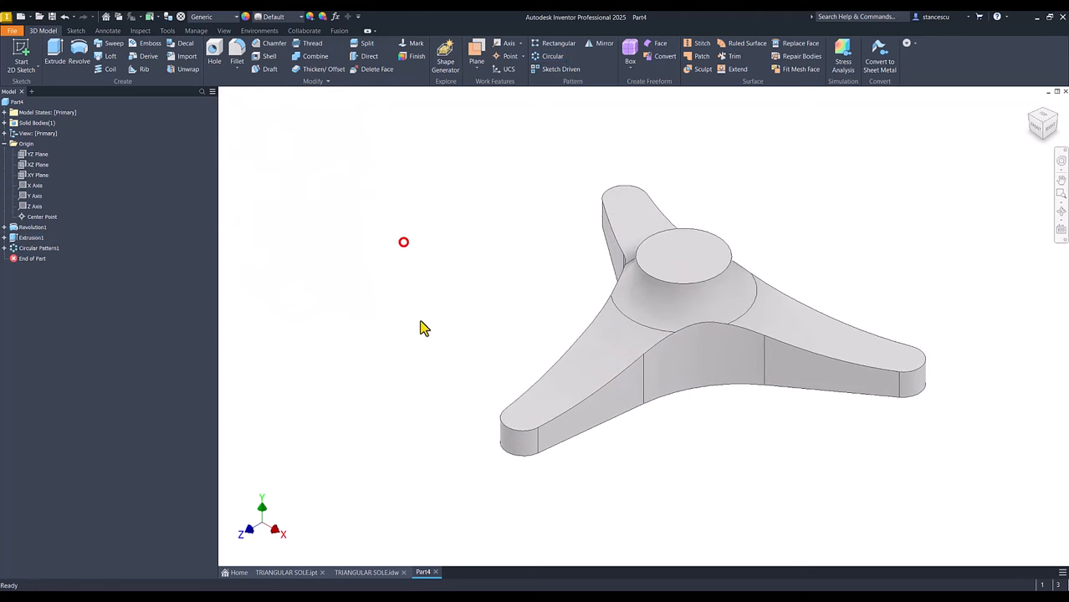
Step: Check the wall thickness in the TRIANGULAR SOLE.idw drawing, then shell Part4 to 2 mm with its bottom face removed
{"action": "left_click", "coordinate": [366, 573]}
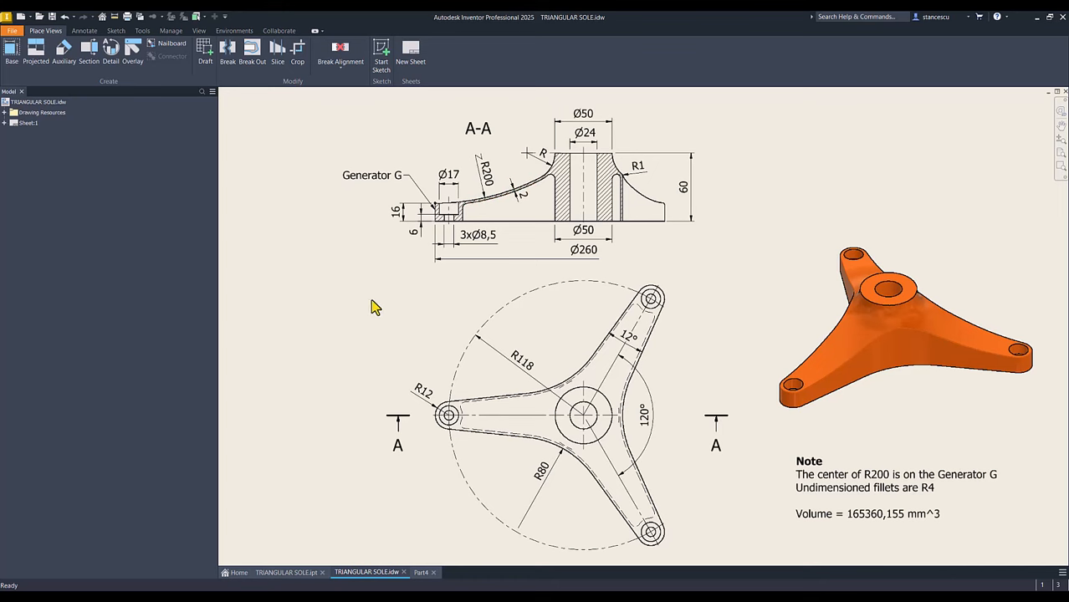
{"action": "left_click", "coordinate": [420, 574]}
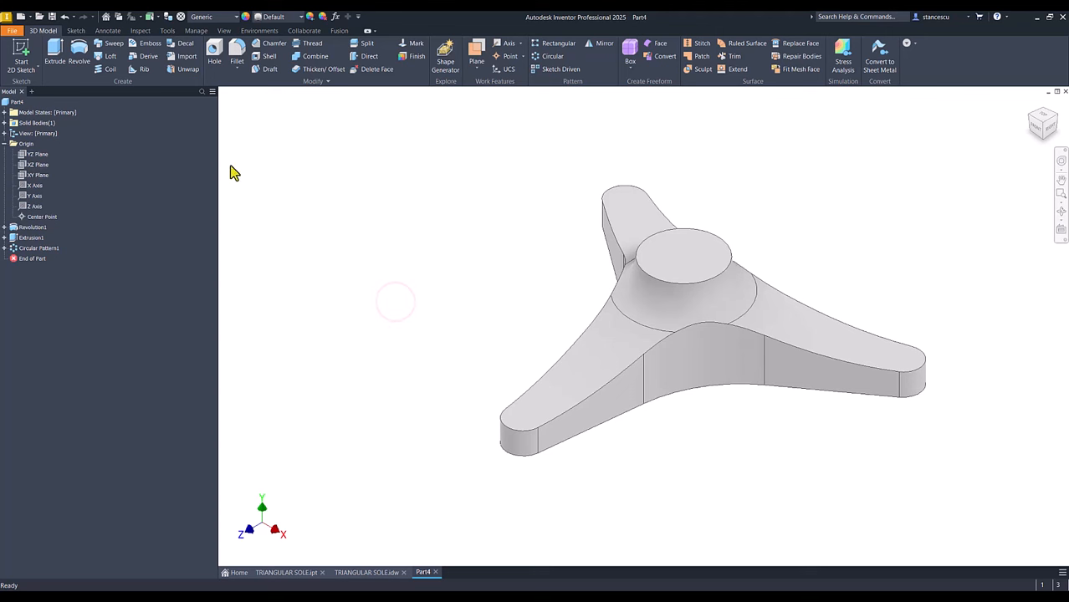
{"action": "left_click", "coordinate": [266, 56]}
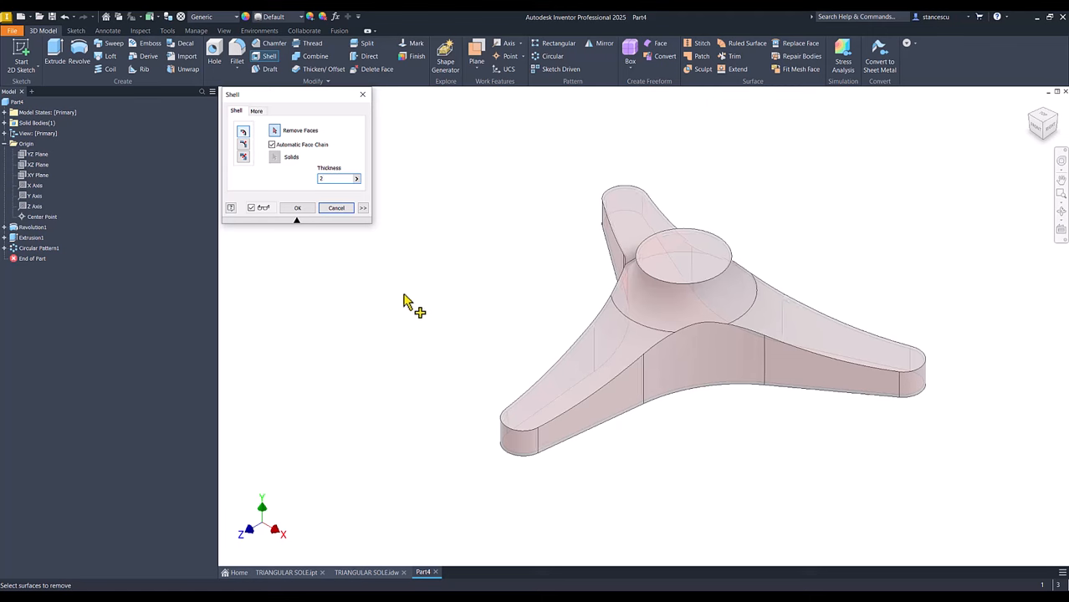
{"action": "middle_click_drag", "start_coordinate": [410, 305], "coordinate": [670, 406], "text": "shift"}
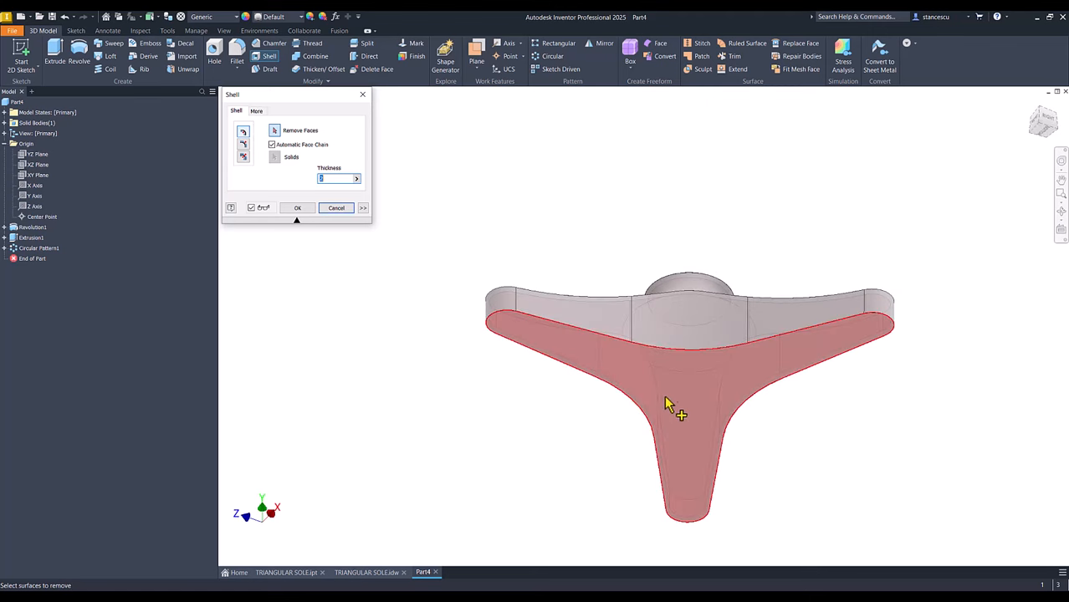
{"action": "left_click", "coordinate": [672, 398]}
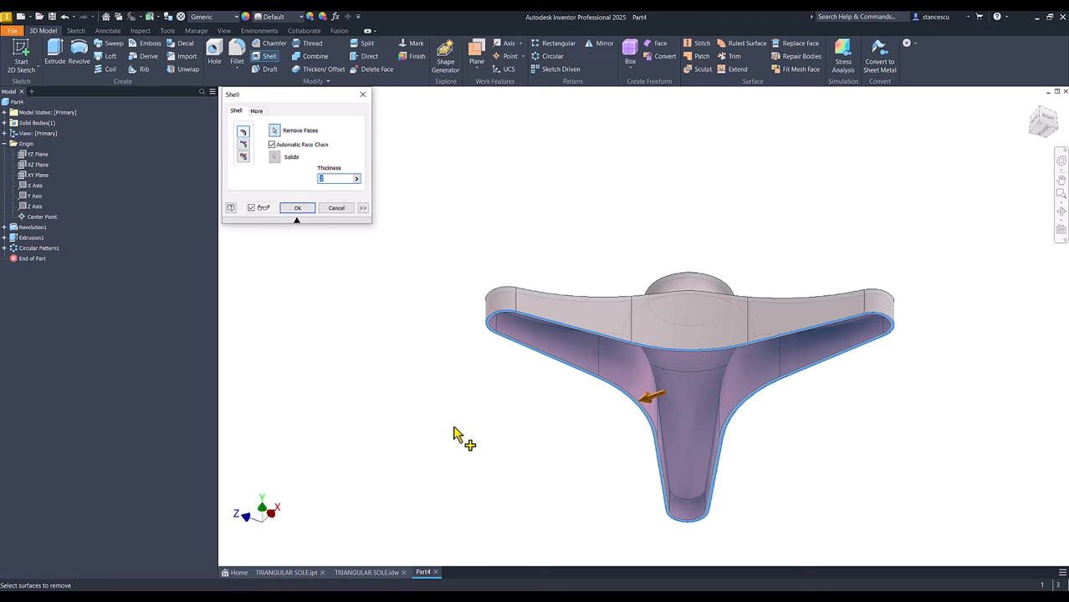
{"action": "middle_click_drag", "start_coordinate": [455, 427], "coordinate": [472, 350], "text": "shift"}
{"action": "left_click", "coordinate": [297, 208]}
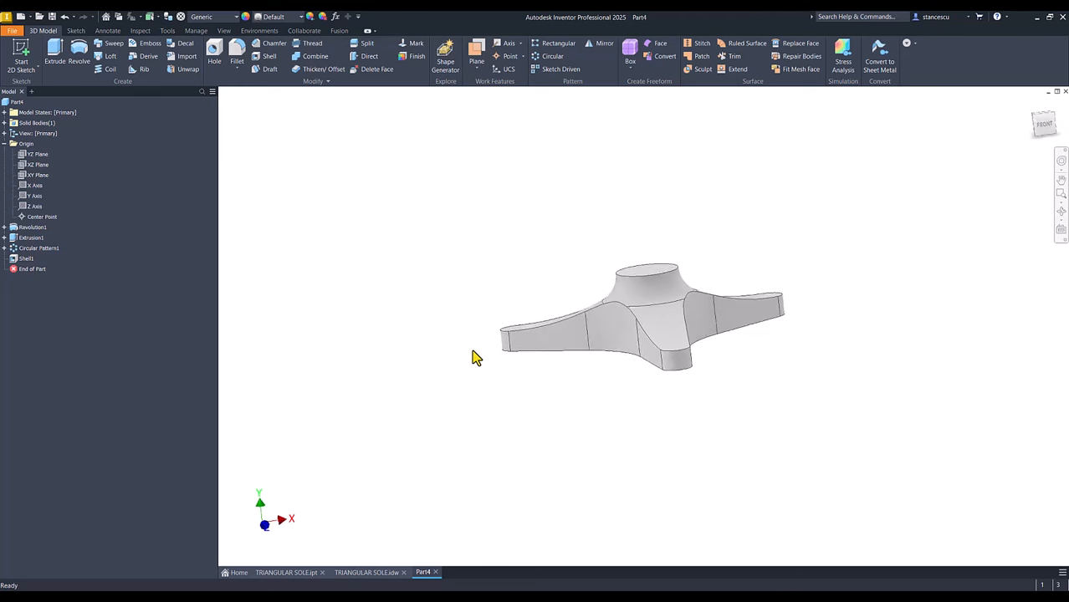
{"action": "key", "text": "F6"}
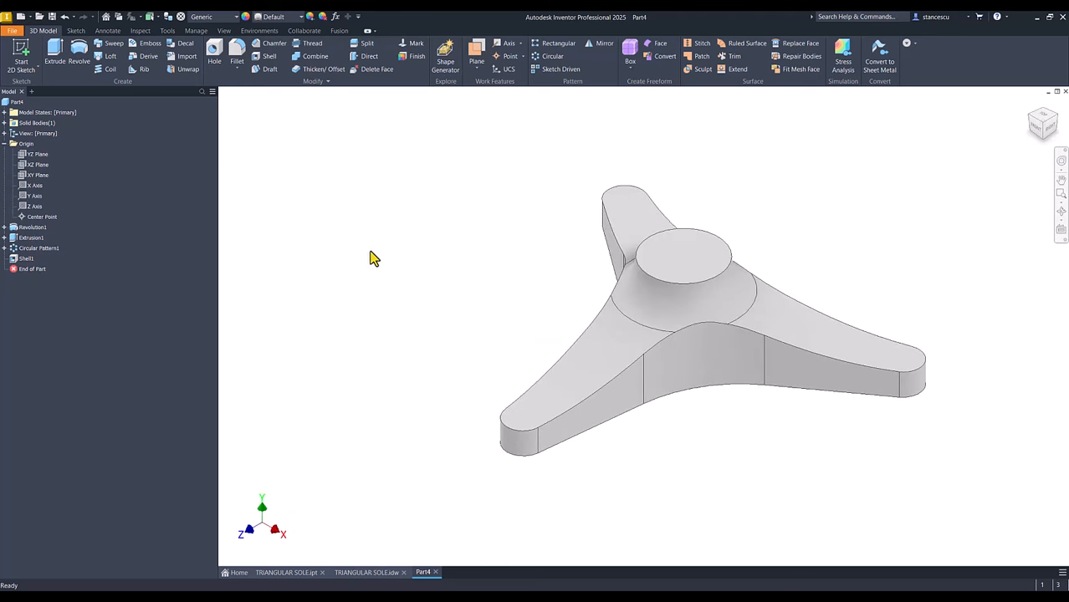
Step: Start a sketch on the shelled body's bottom rim face and draw a circle centred on the rounded end of one arm
{"action": "middle_click_drag", "start_coordinate": [544, 504], "coordinate": [461, 455], "text": "shift"}
{"action": "scroll", "coordinate": [461, 454], "scroll_direction": "up", "scroll_amount": 3}
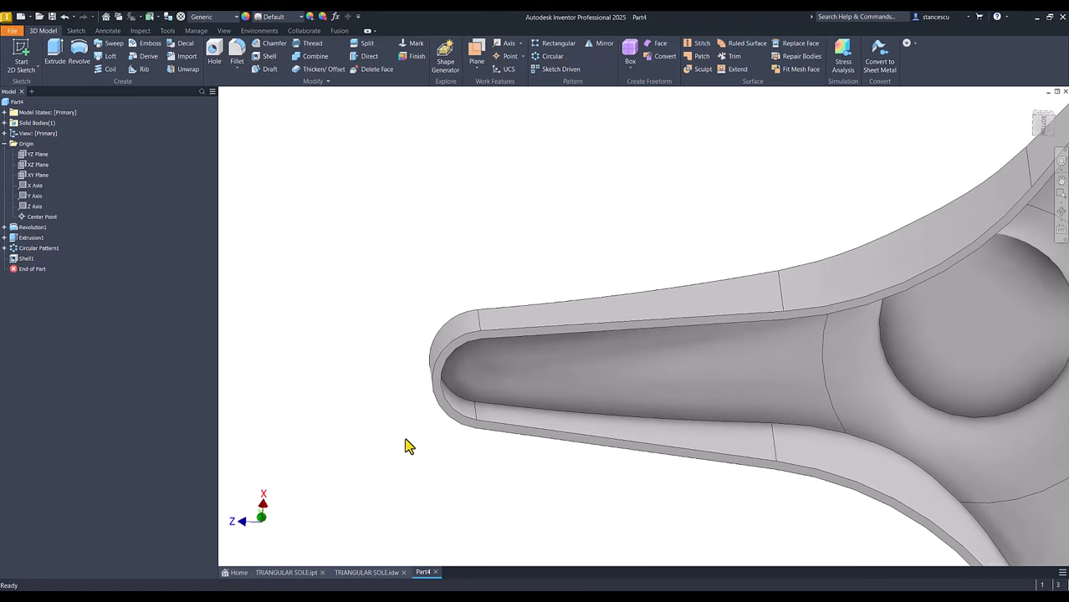
{"action": "left_click", "coordinate": [446, 412]}
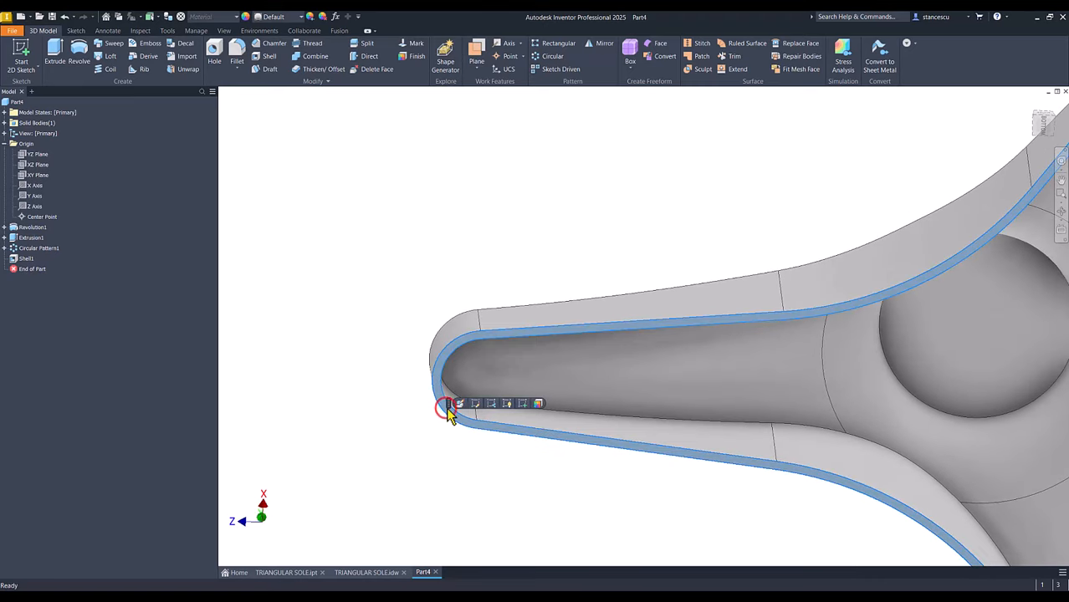
{"action": "left_click", "coordinate": [522, 404]}
{"action": "middle_click_drag", "start_coordinate": [355, 486], "coordinate": [577, 478]}
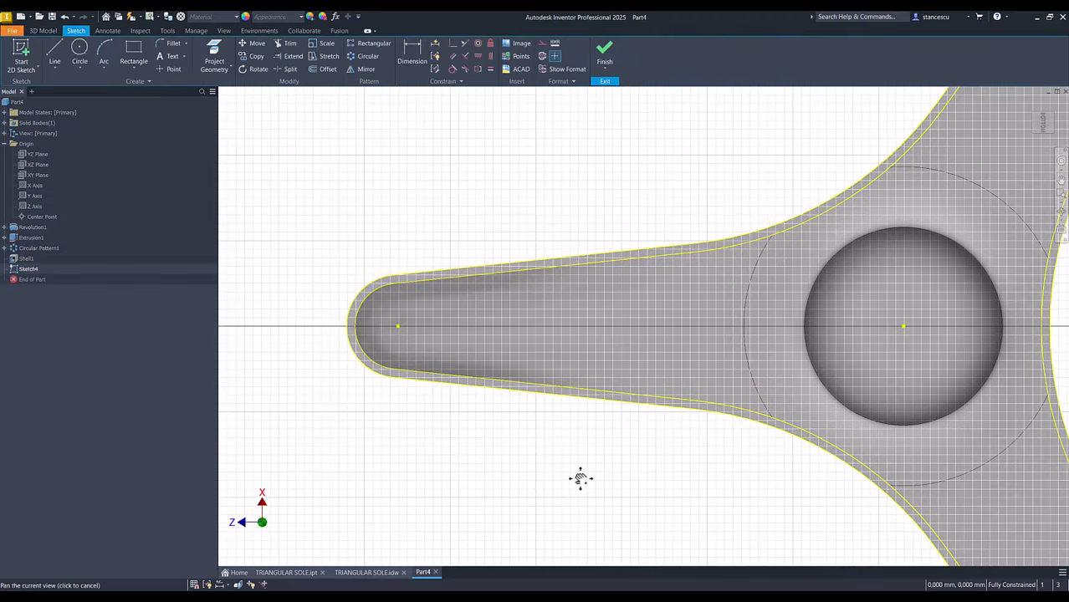
{"action": "left_click", "coordinate": [79, 52]}
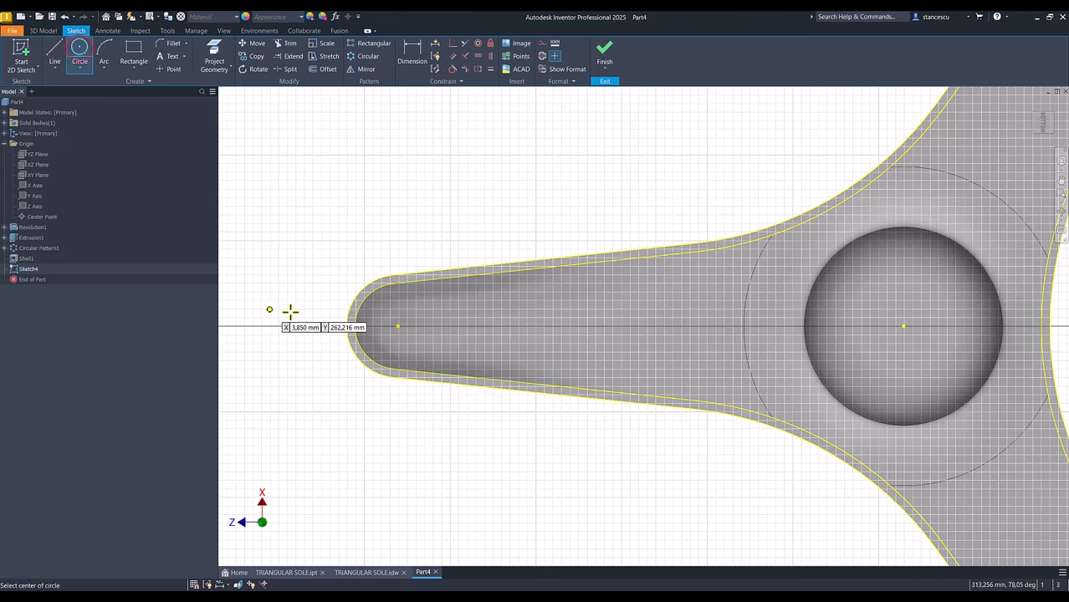
{"action": "left_click", "coordinate": [398, 326]}
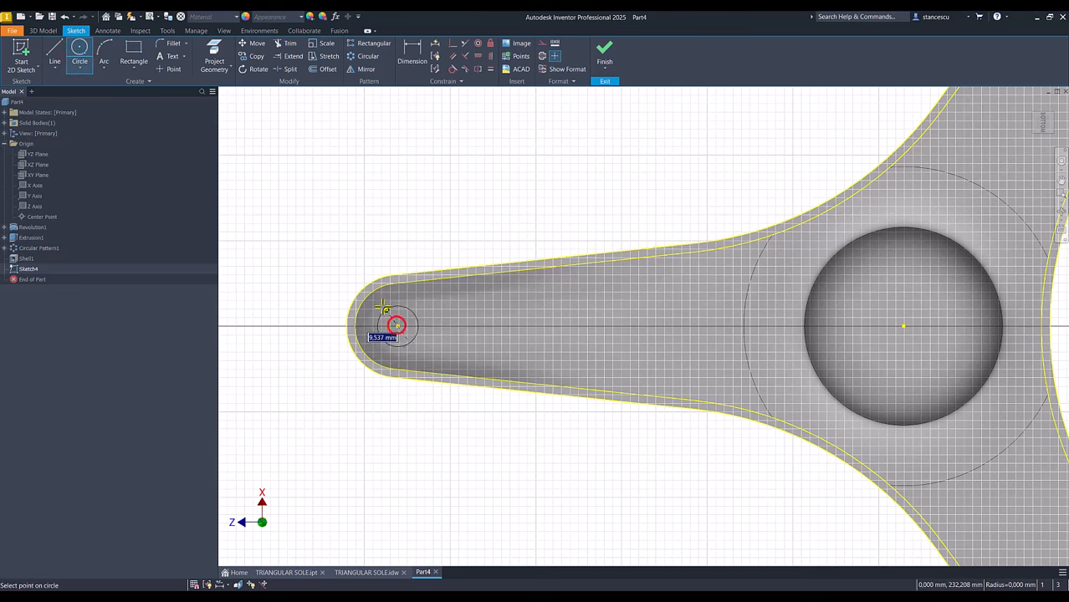
{"action": "left_click", "coordinate": [360, 267]}
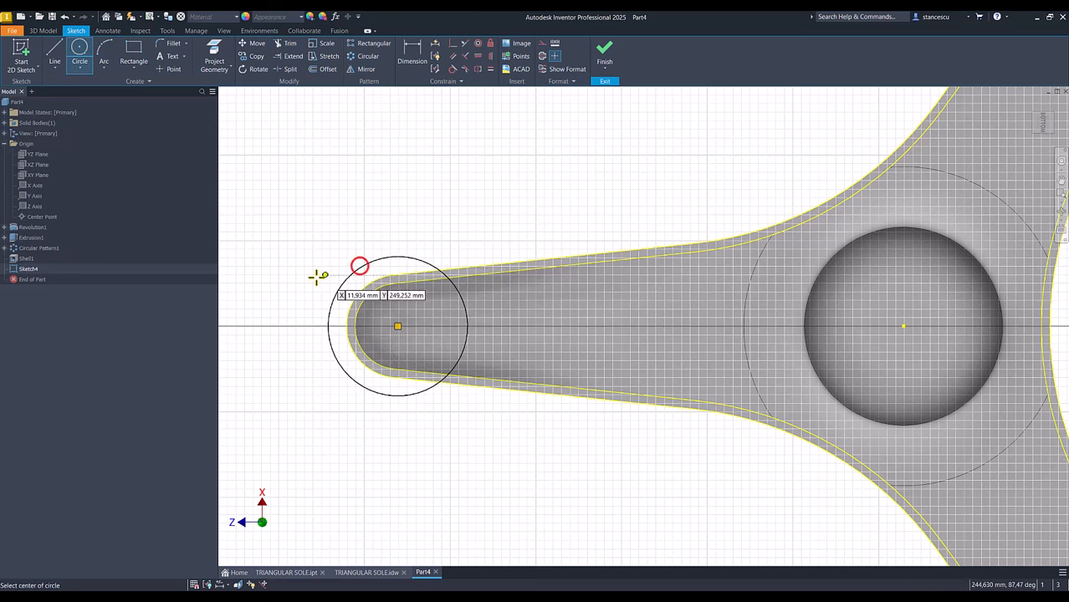
Step: Make the circle equal in radius to the outer arc of the arm end and finish the sketch
{"action": "left_click", "coordinate": [491, 70]}
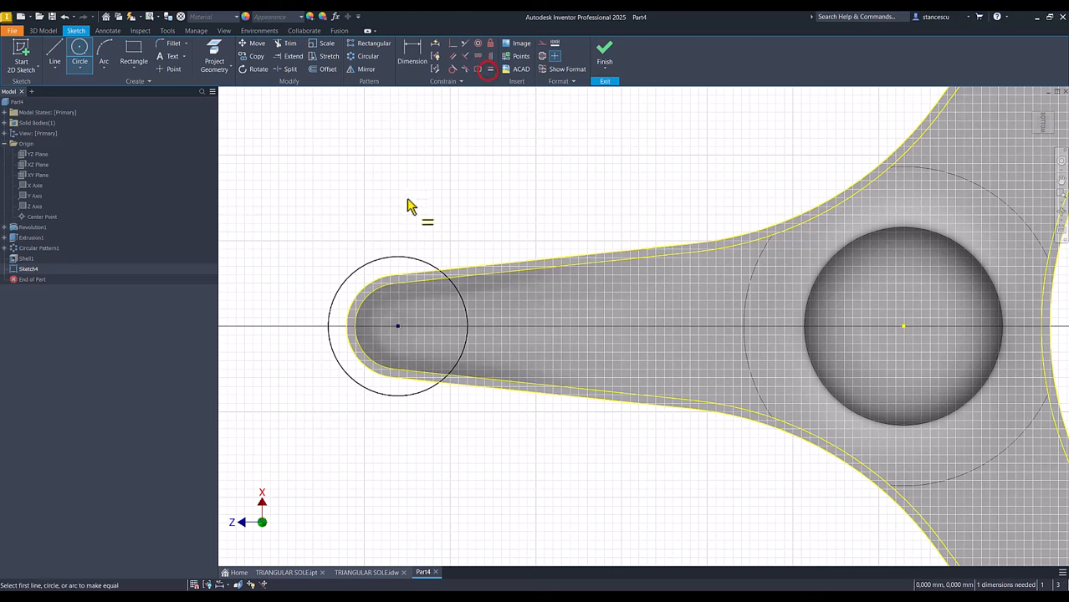
{"action": "left_click", "coordinate": [383, 264]}
{"action": "left_click", "coordinate": [369, 286]}
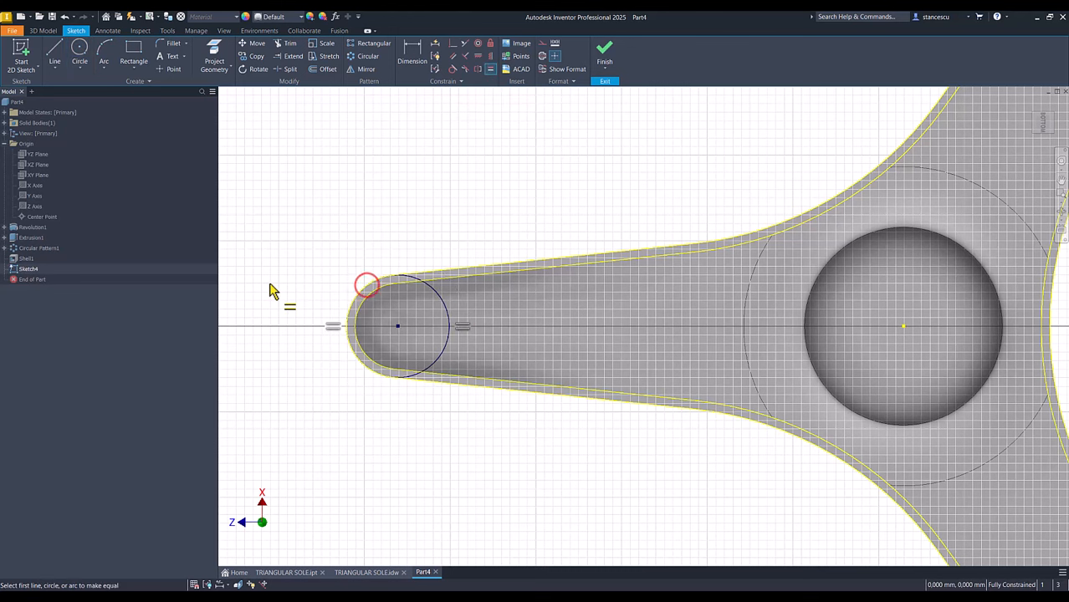
{"action": "left_click", "coordinate": [604, 52]}
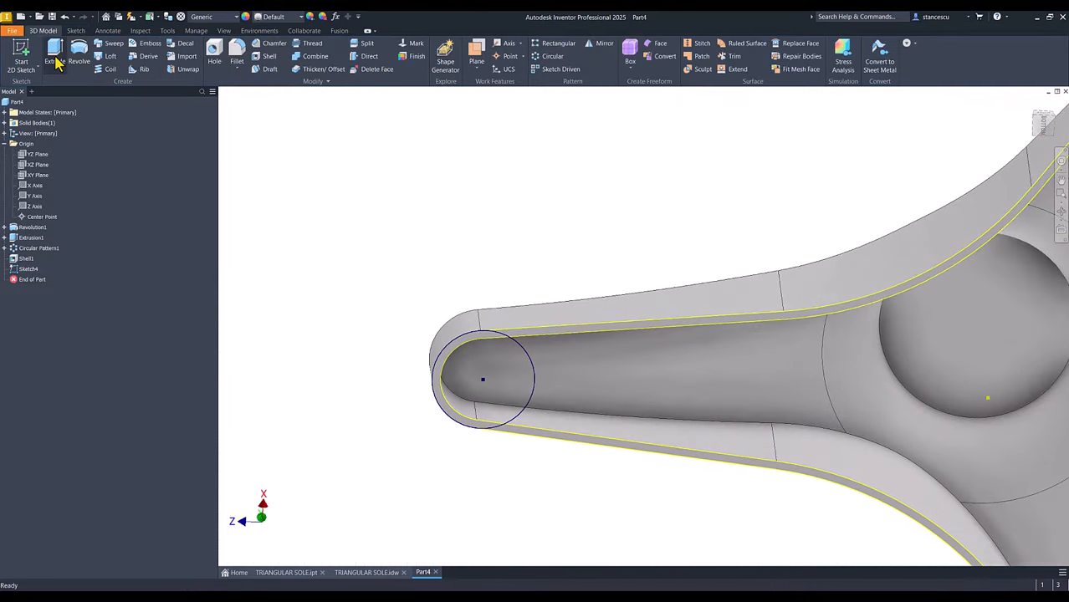
Step: Extrude both regions of the arm-end circle up to the arm's inner curved face, joined to the body
{"action": "left_click", "coordinate": [54, 55]}
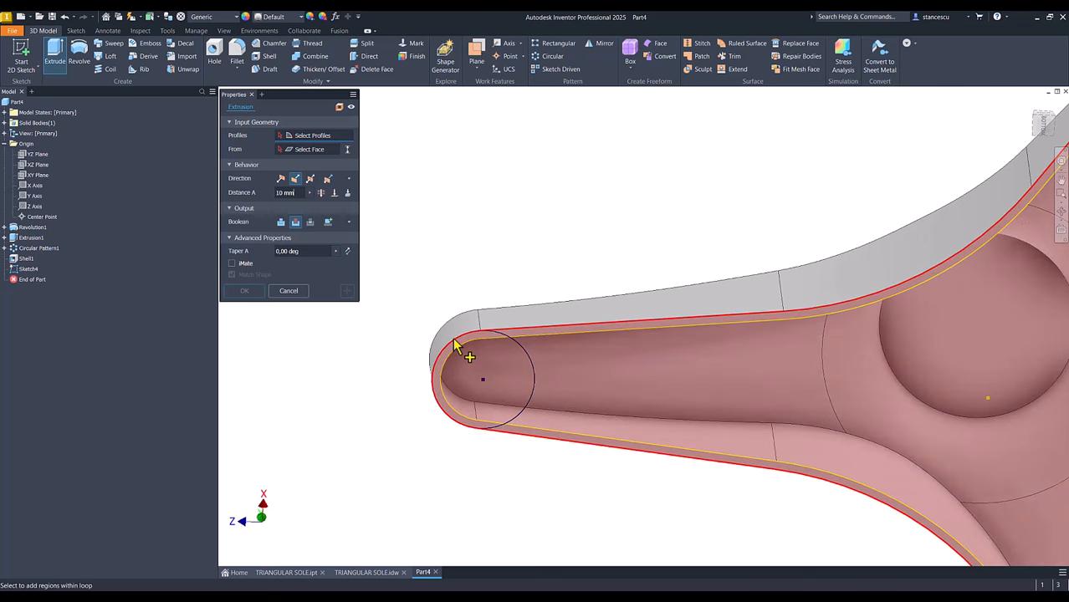
{"action": "left_click", "coordinate": [516, 344]}
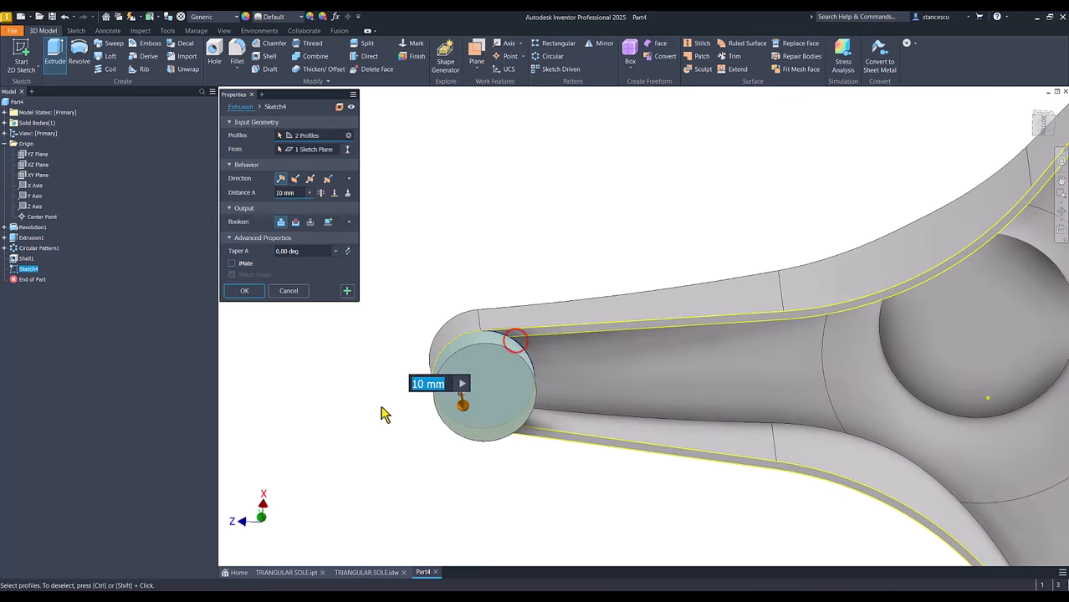
{"action": "left_click", "coordinate": [335, 193]}
{"action": "left_click", "coordinate": [583, 368]}
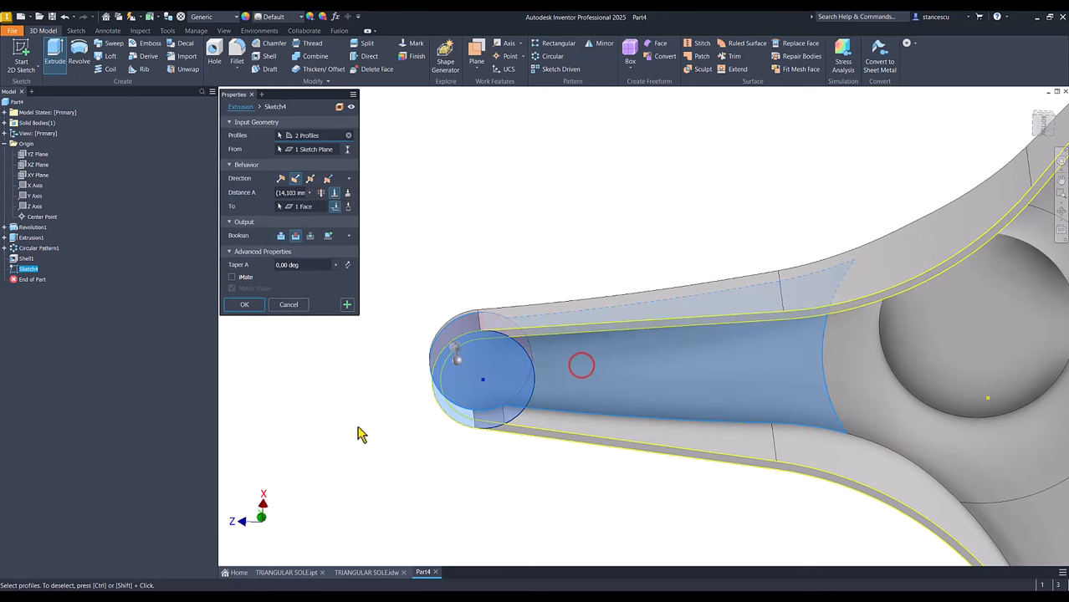
{"action": "middle_click_drag", "start_coordinate": [358, 427], "coordinate": [333, 351], "text": "shift"}
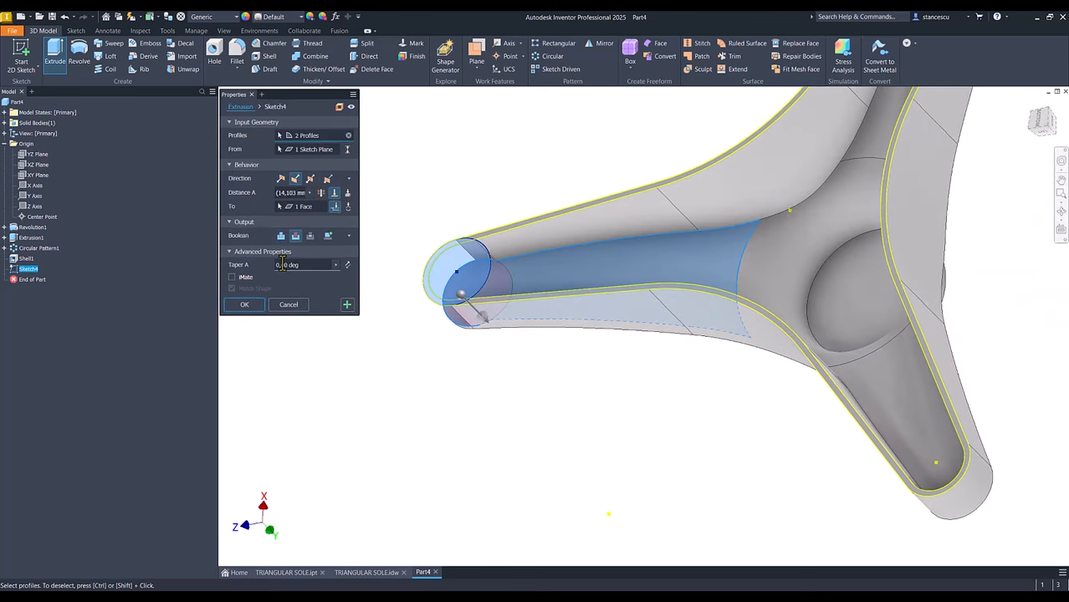
{"action": "left_click", "coordinate": [280, 236]}
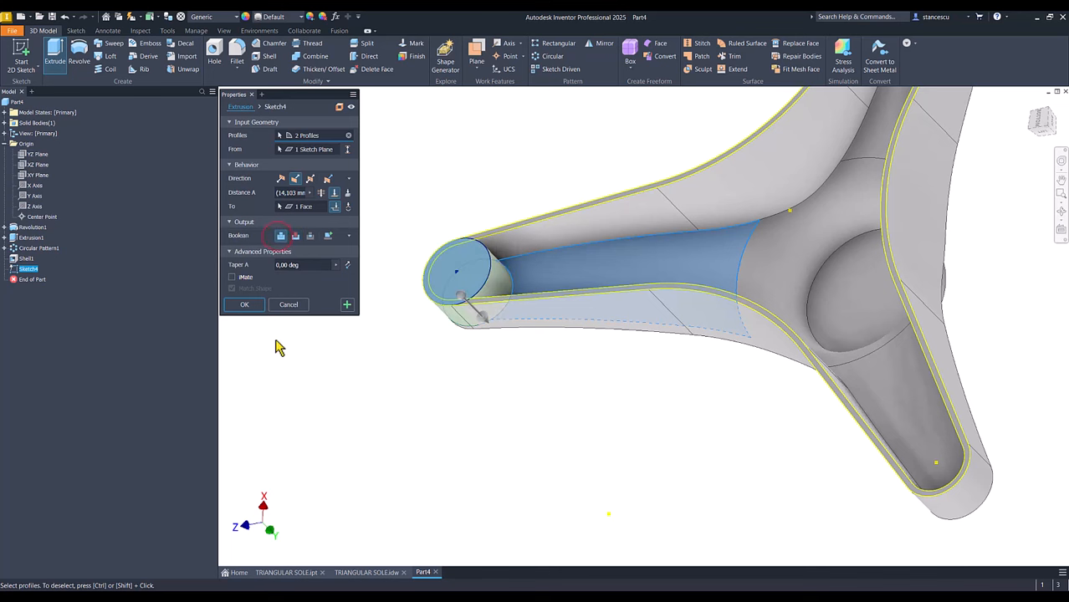
{"action": "left_click", "coordinate": [243, 306]}
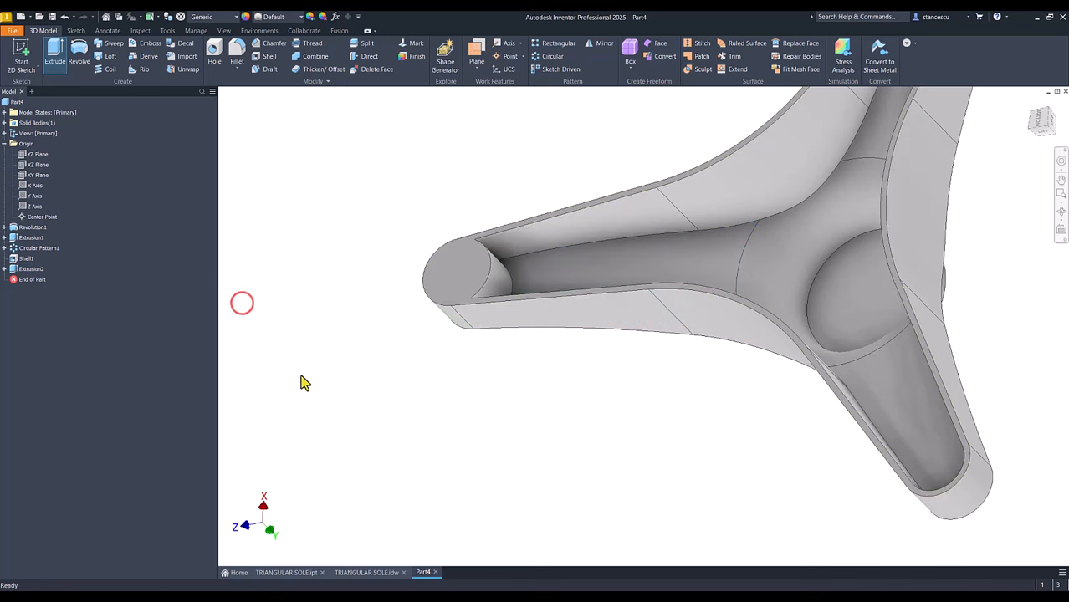
Step: Check the undimensioned fillet radius in TRIANGULAR SOLE.idw, then fillet the two edges between the boss and the arm's inner walls at 4 mm
{"action": "scroll", "coordinate": [431, 422], "scroll_direction": "up", "scroll_amount": 2}
{"action": "middle_click_drag", "start_coordinate": [427, 381], "coordinate": [476, 270], "text": "shift"}
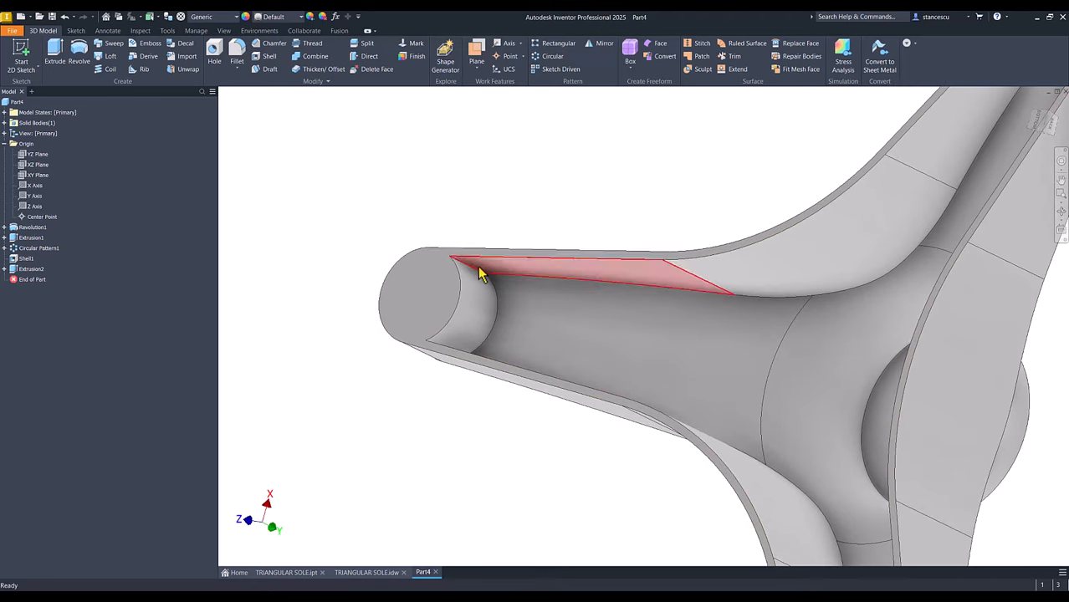
{"action": "left_click", "coordinate": [393, 575]}
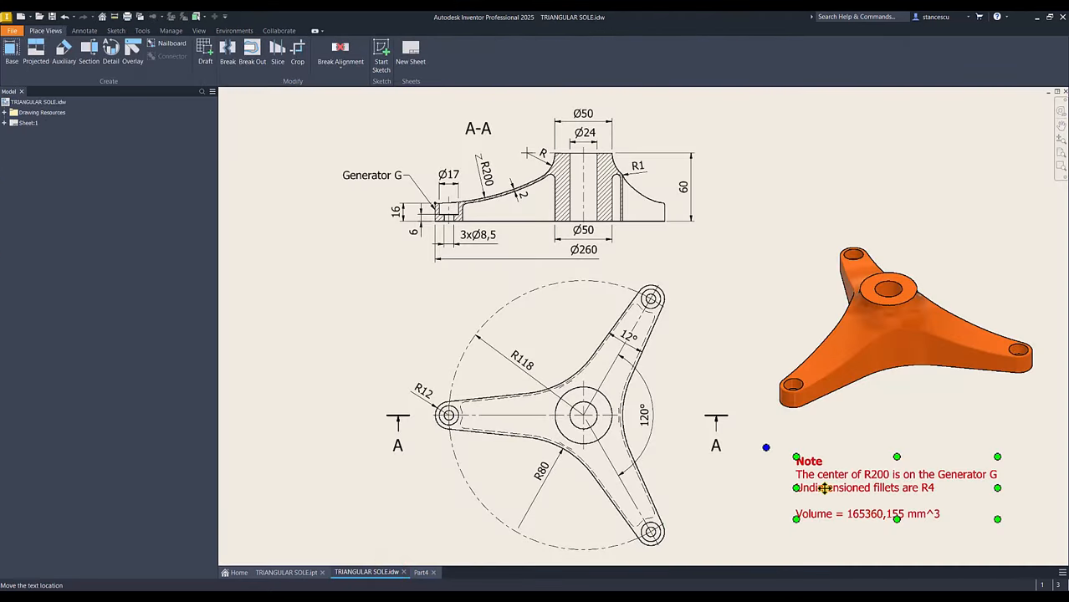
{"action": "left_click", "coordinate": [422, 573]}
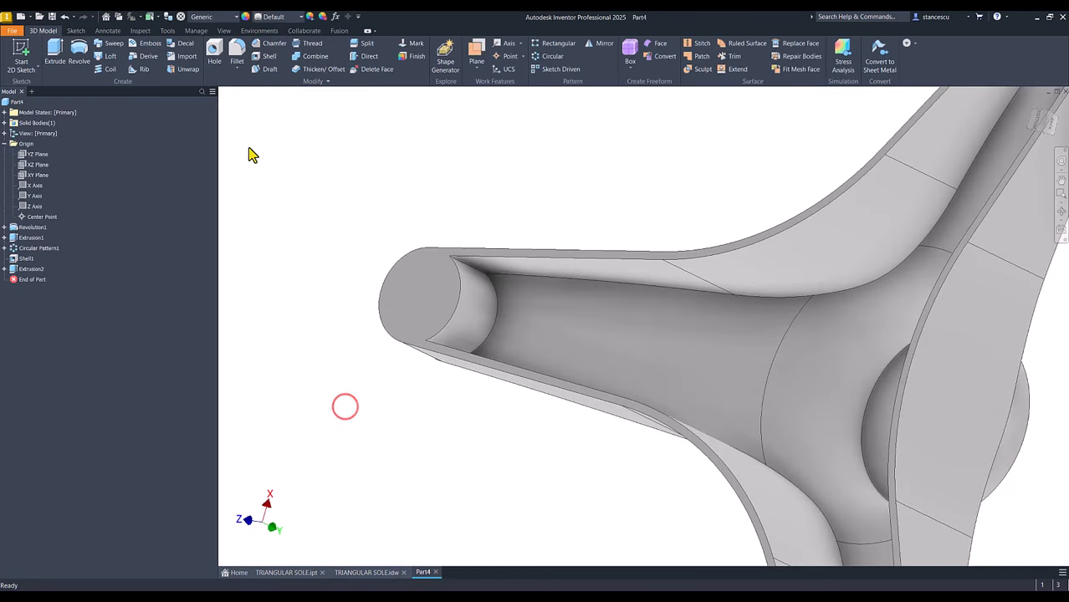
{"action": "left_click", "coordinate": [243, 67]}
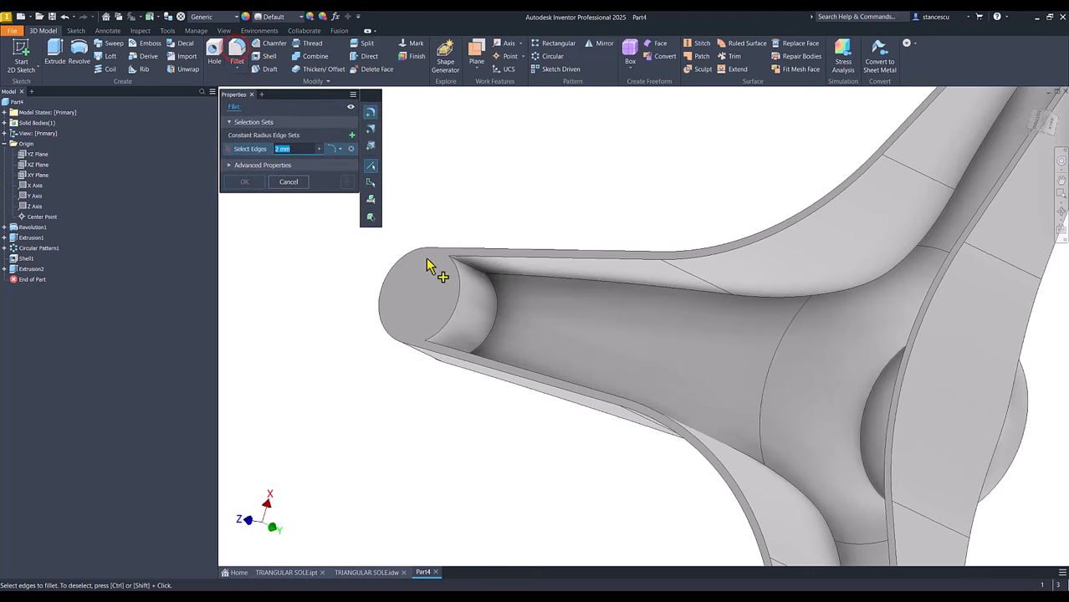
{"action": "left_click", "coordinate": [470, 271]}
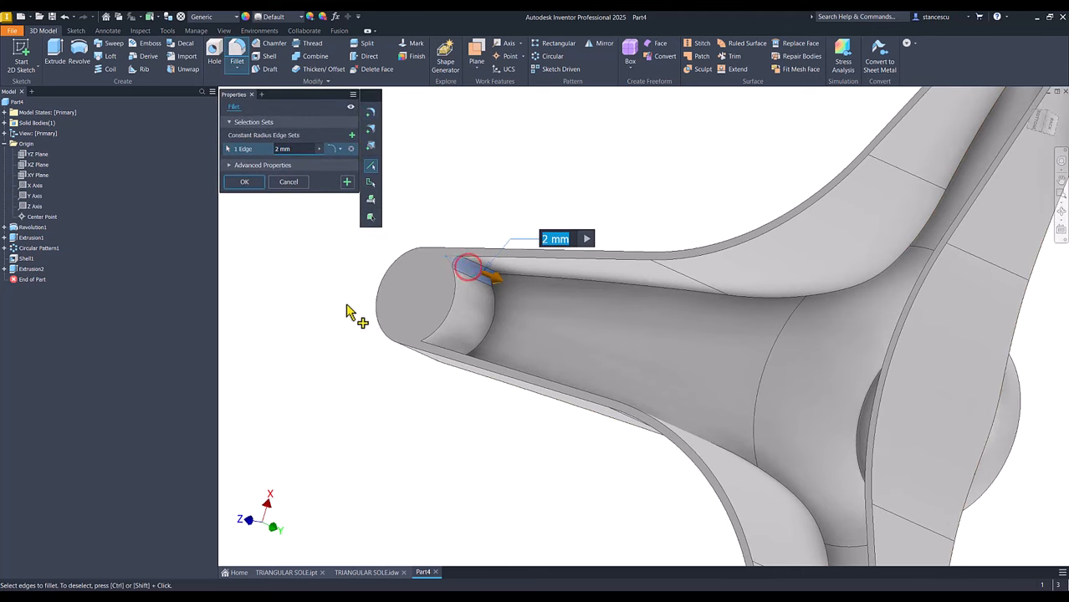
{"action": "type", "text": "4"}
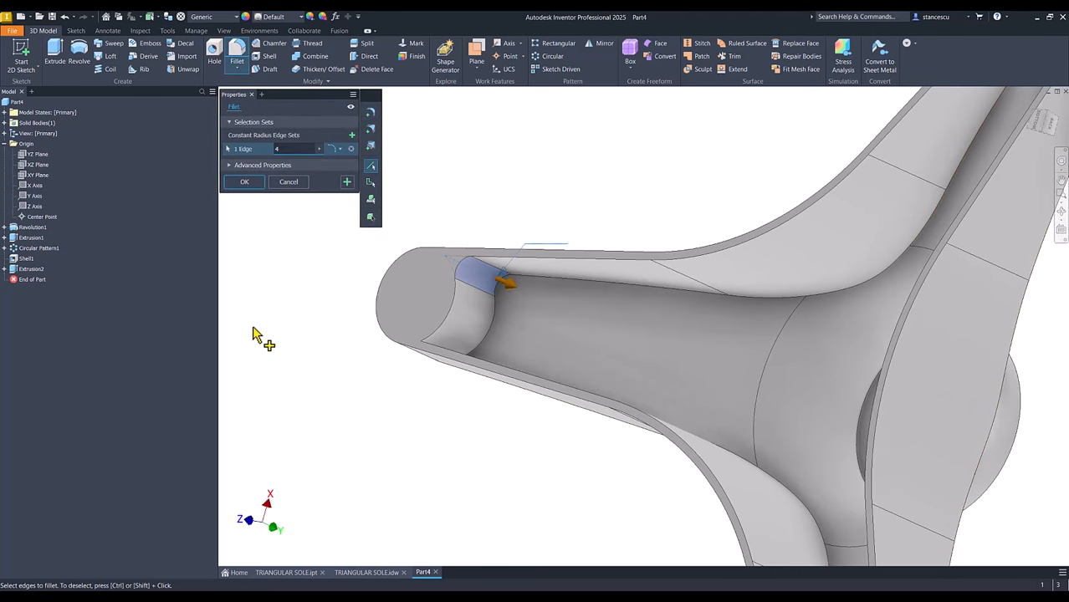
{"action": "middle_click_drag", "start_coordinate": [257, 335], "coordinate": [447, 360], "text": "shift"}
{"action": "left_click", "coordinate": [447, 361]}
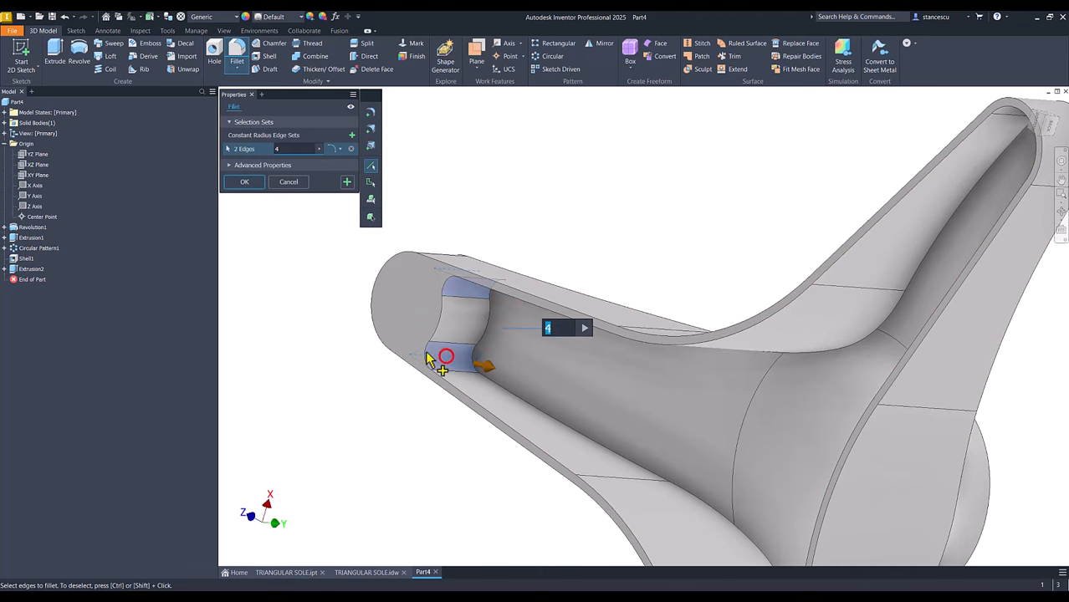
{"action": "left_click", "coordinate": [246, 183]}
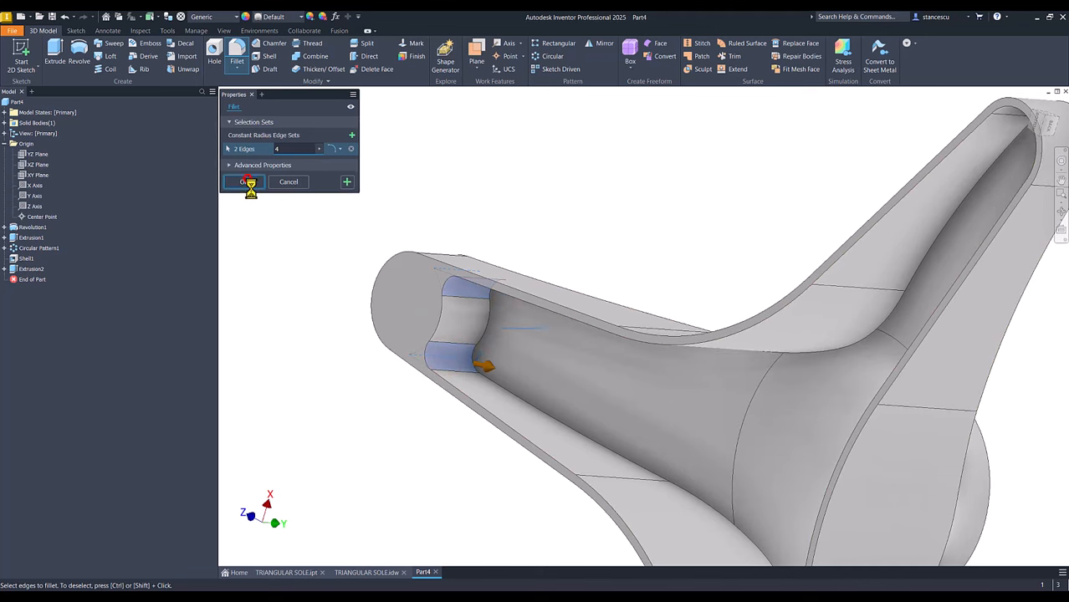
Step: Check the arm-end hole dimensions in TRIANGULAR SOLE.idw, then create a work axis from the rounded end face of the bossed arm in Part4
{"action": "key", "text": "F6"}
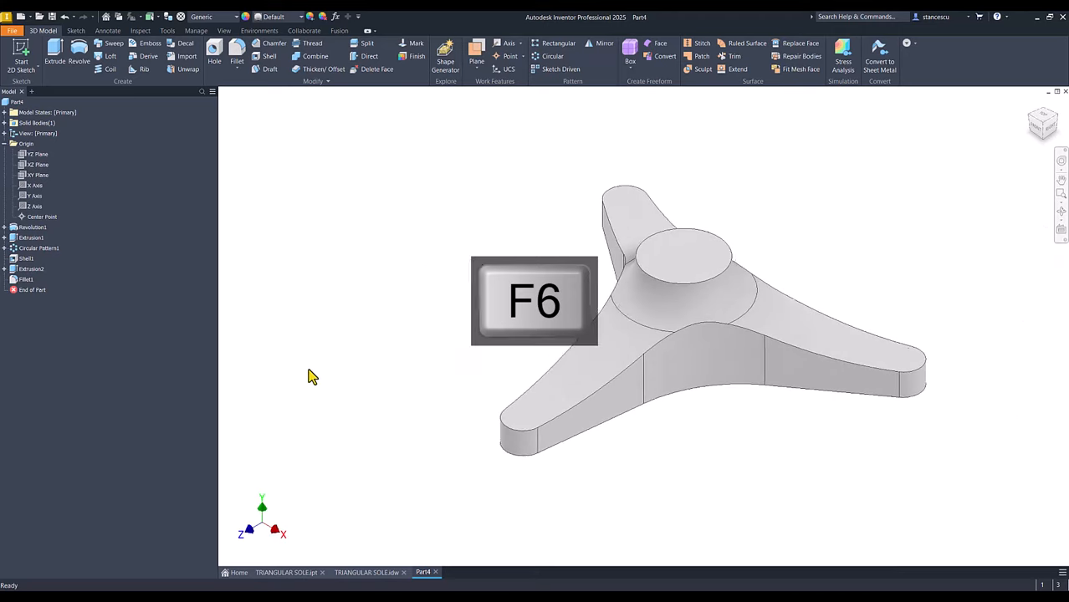
{"action": "left_click", "coordinate": [378, 574]}
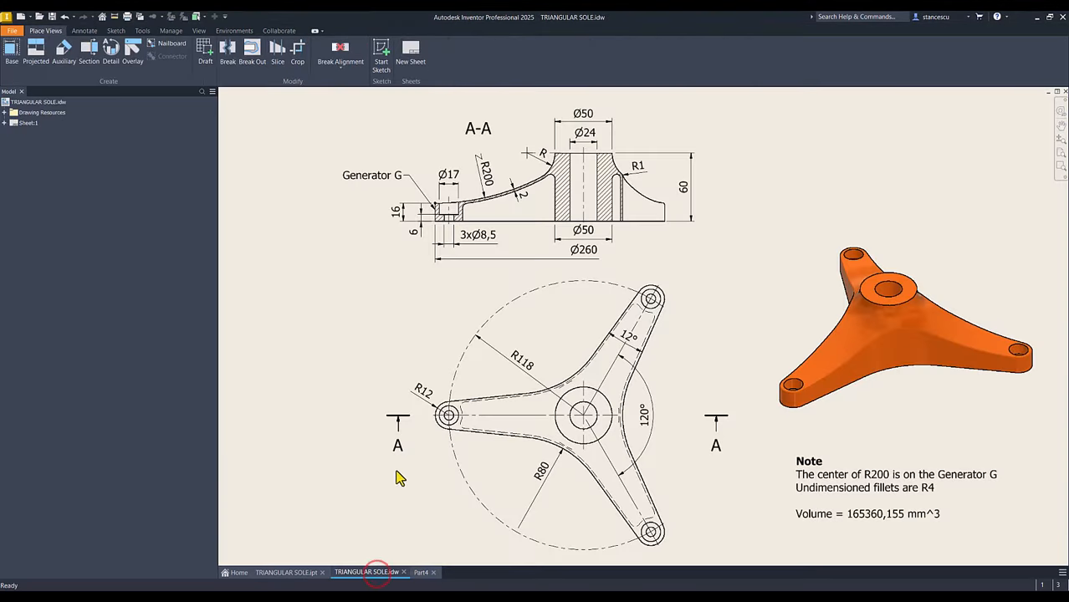
{"action": "scroll", "coordinate": [435, 243], "scroll_direction": "up", "scroll_amount": 3}
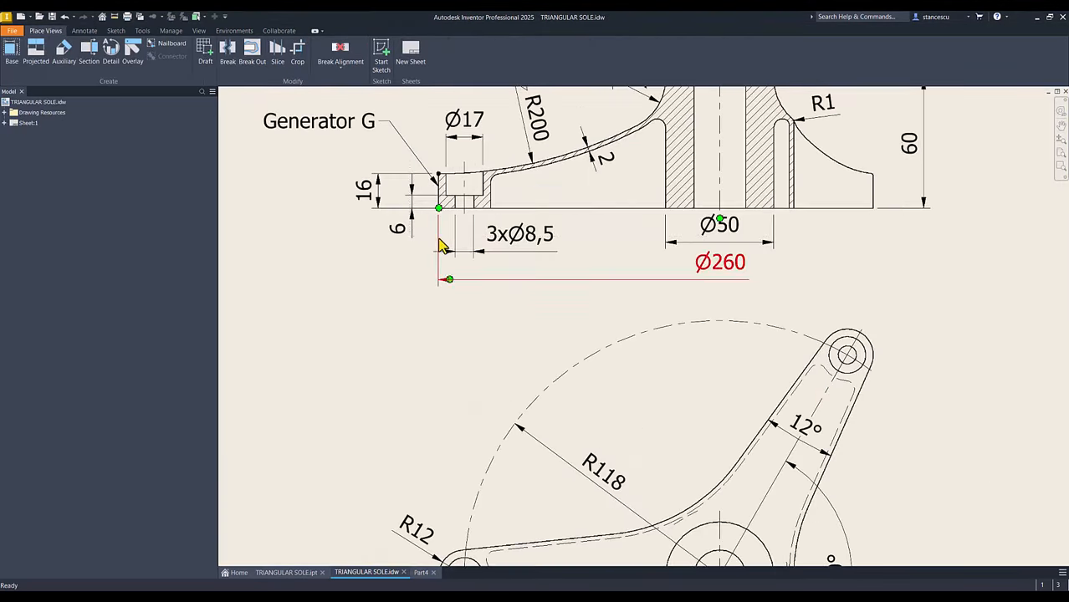
{"action": "middle_click_drag", "start_coordinate": [436, 244], "coordinate": [439, 345]}
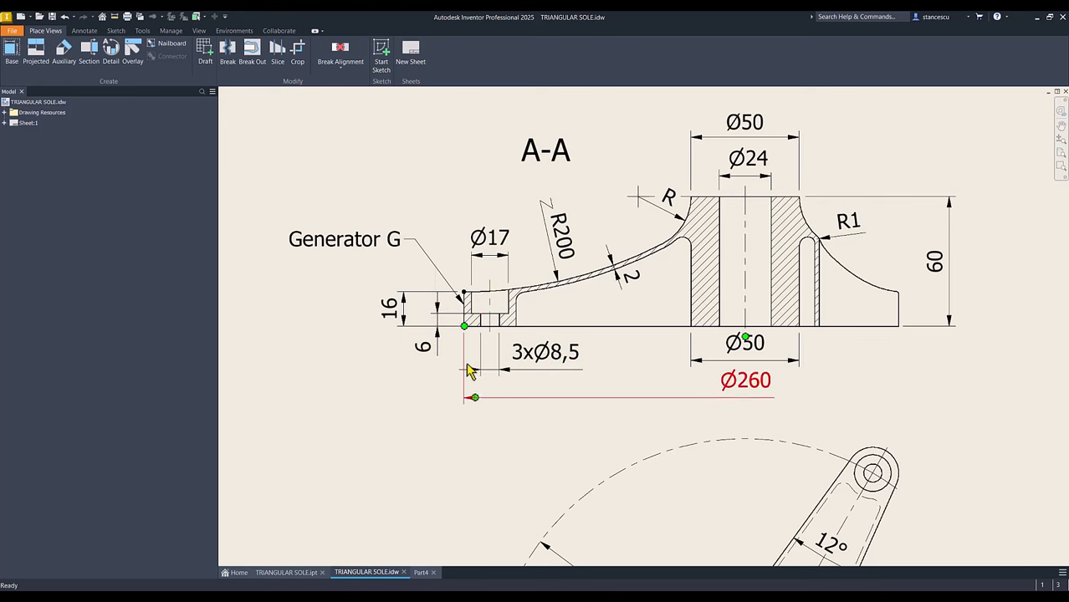
{"action": "scroll", "coordinate": [430, 387], "scroll_direction": "down", "scroll_amount": 3}
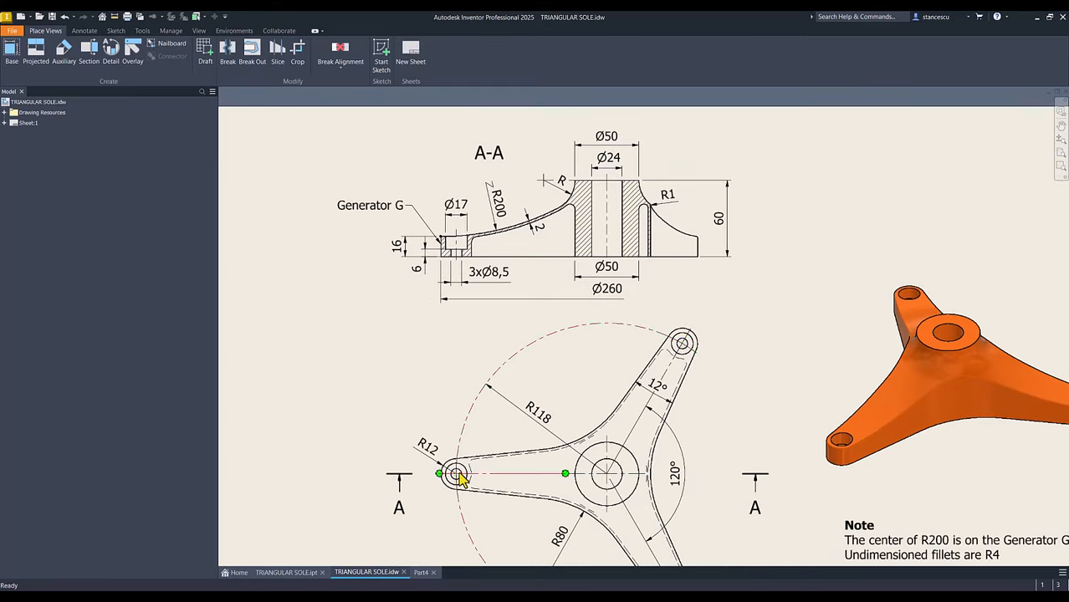
{"action": "left_click", "coordinate": [420, 572]}
{"action": "left_click", "coordinate": [404, 332]}
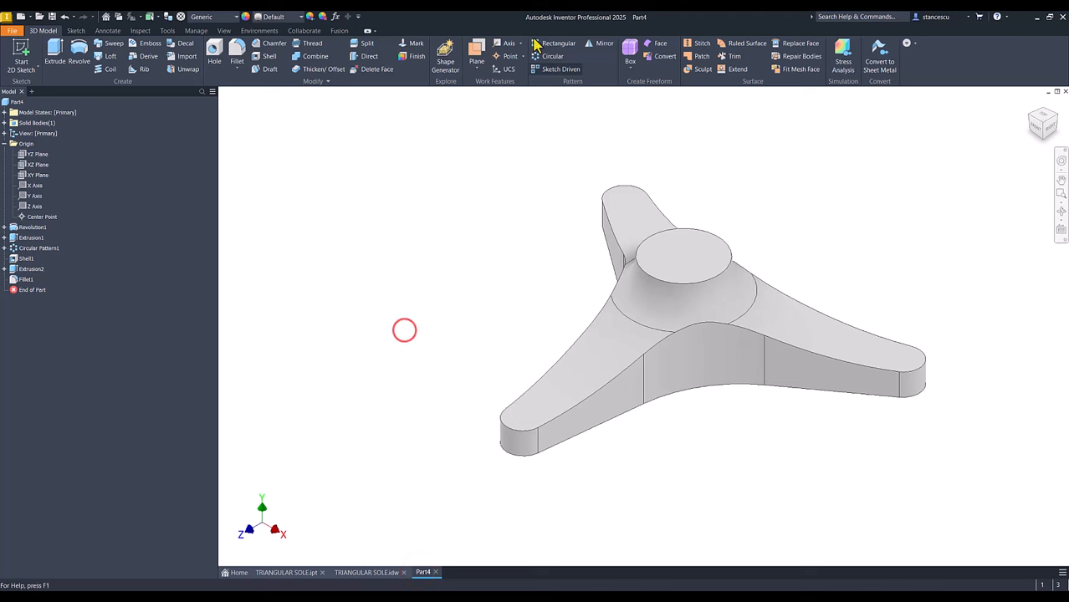
{"action": "left_click", "coordinate": [508, 46]}
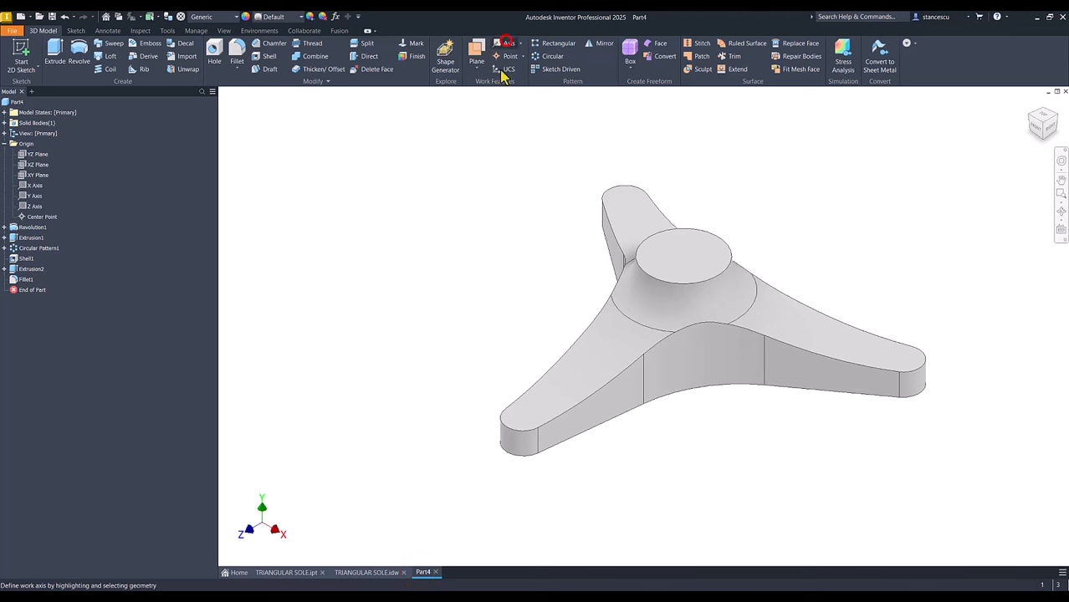
{"action": "left_click", "coordinate": [513, 446]}
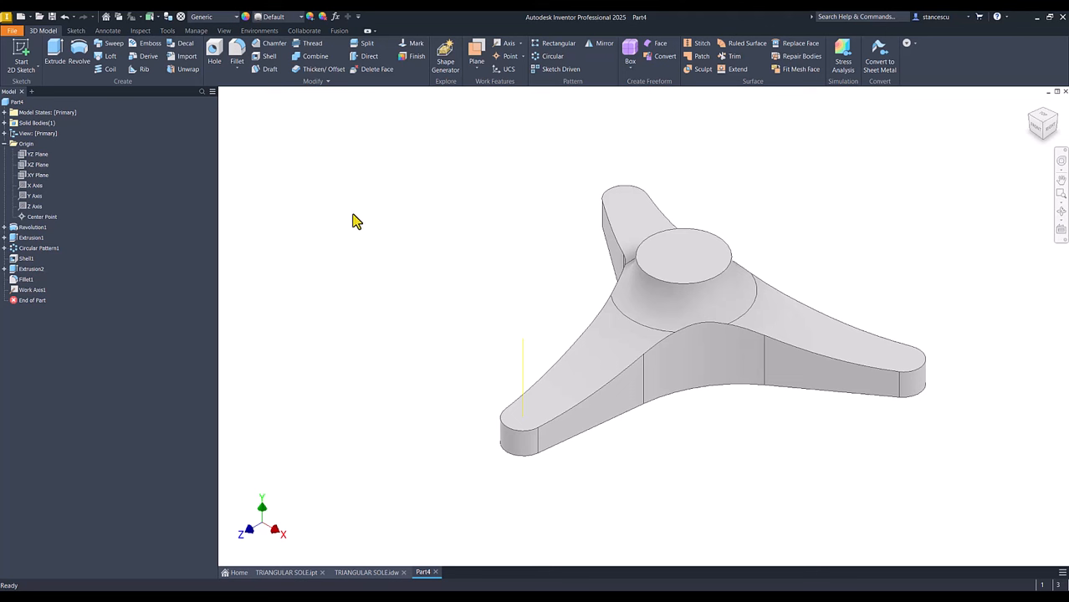
Step: Start a sketch on the YZ plane and slice the model graphics at the sketch plane
{"action": "left_click", "coordinate": [36, 154]}
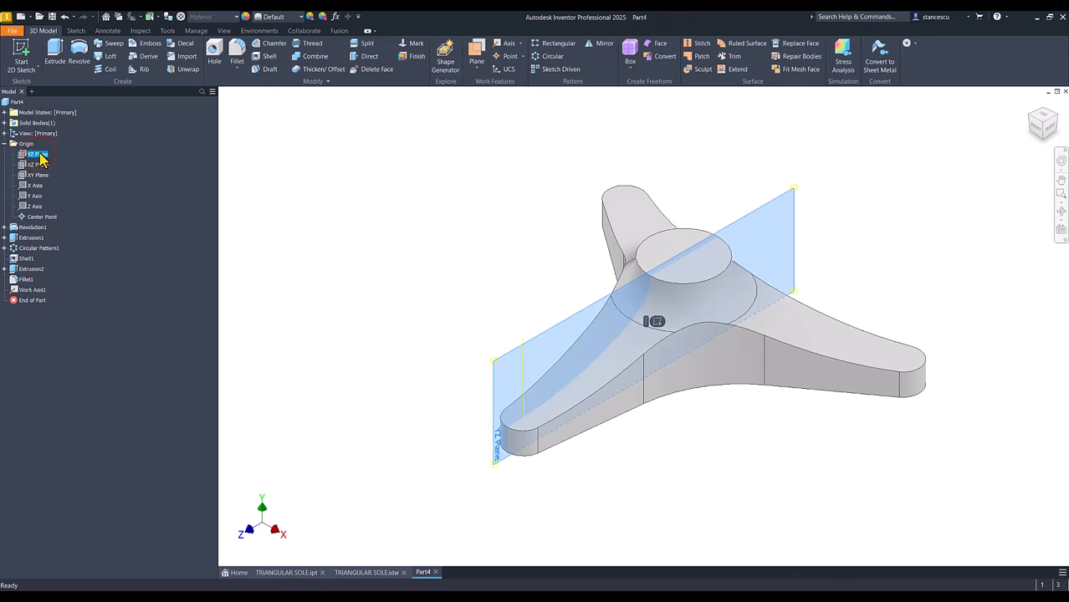
{"action": "left_click", "coordinate": [657, 323]}
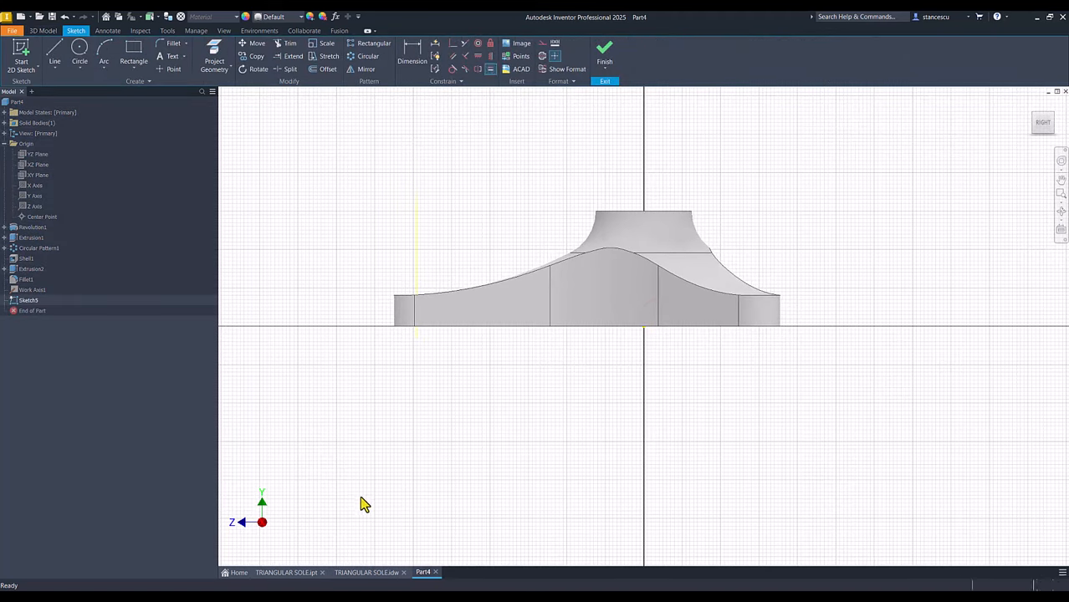
{"action": "key", "text": "Num_Lock"}
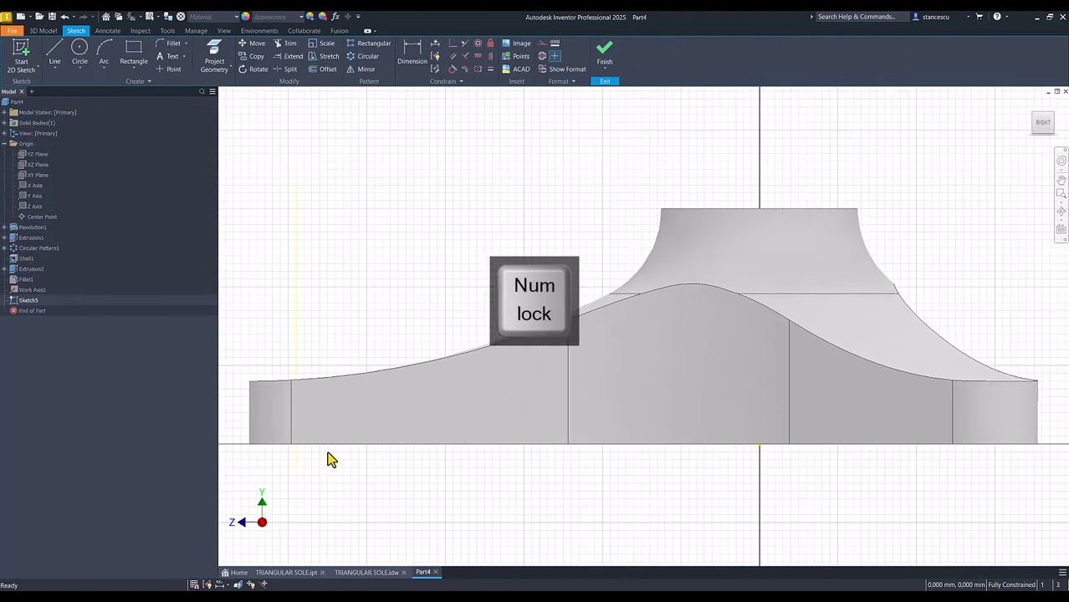
{"action": "key", "text": "F7"}
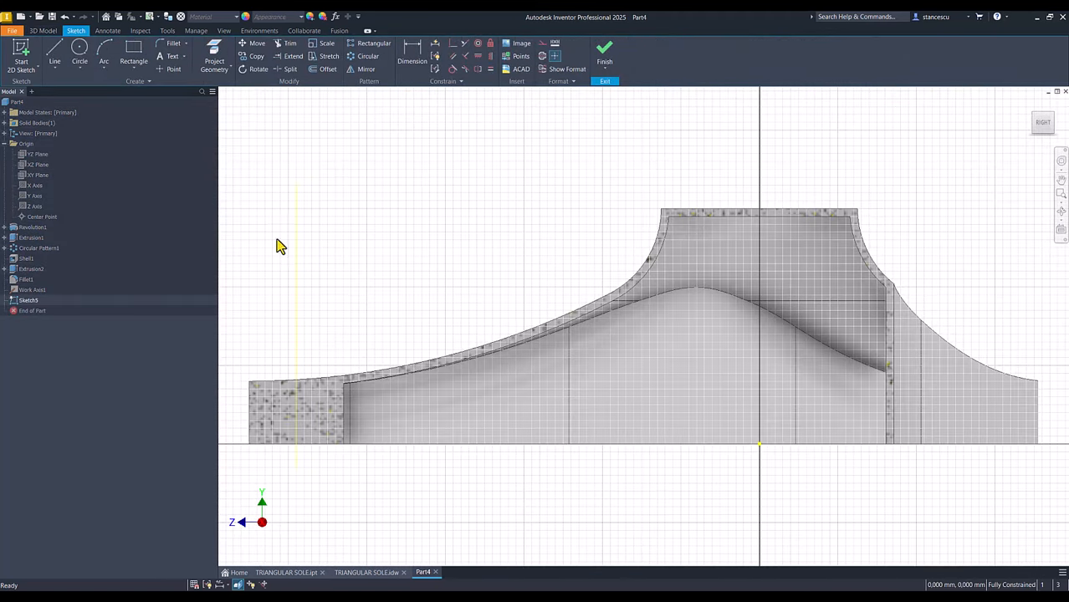
Step: Project the arm-end work axis into the sketch
{"action": "left_click", "coordinate": [215, 51]}
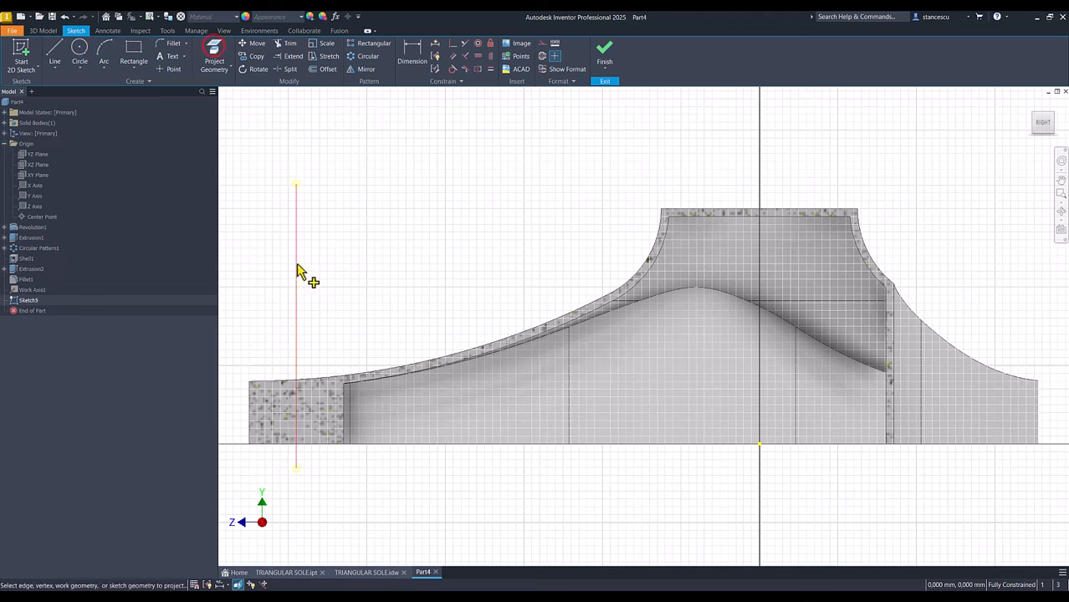
{"action": "left_click", "coordinate": [297, 334]}
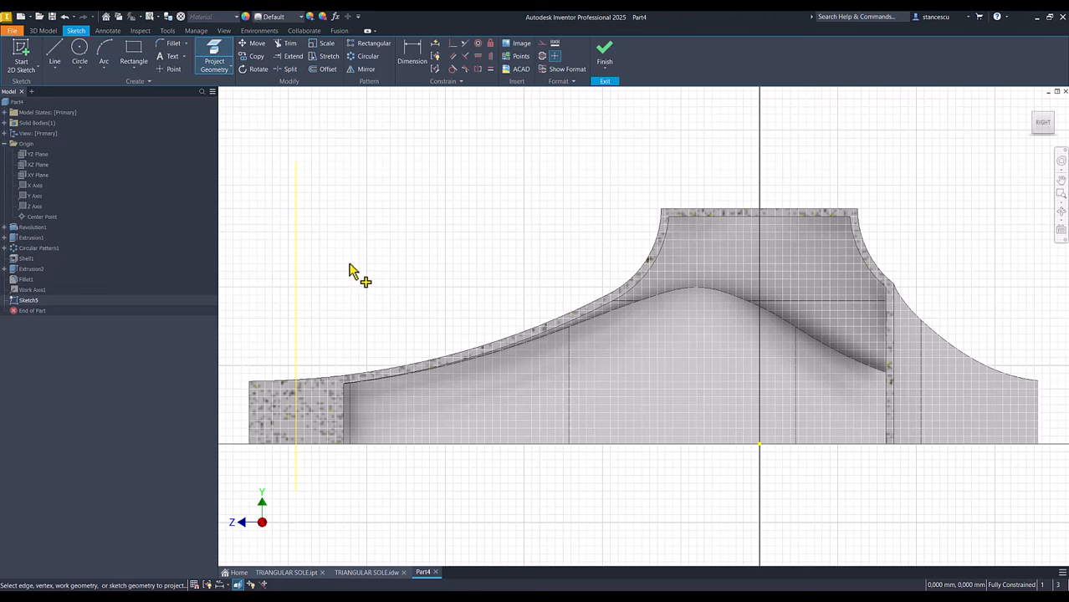
{"action": "middle_click_drag", "start_coordinate": [366, 301], "coordinate": [511, 285]}
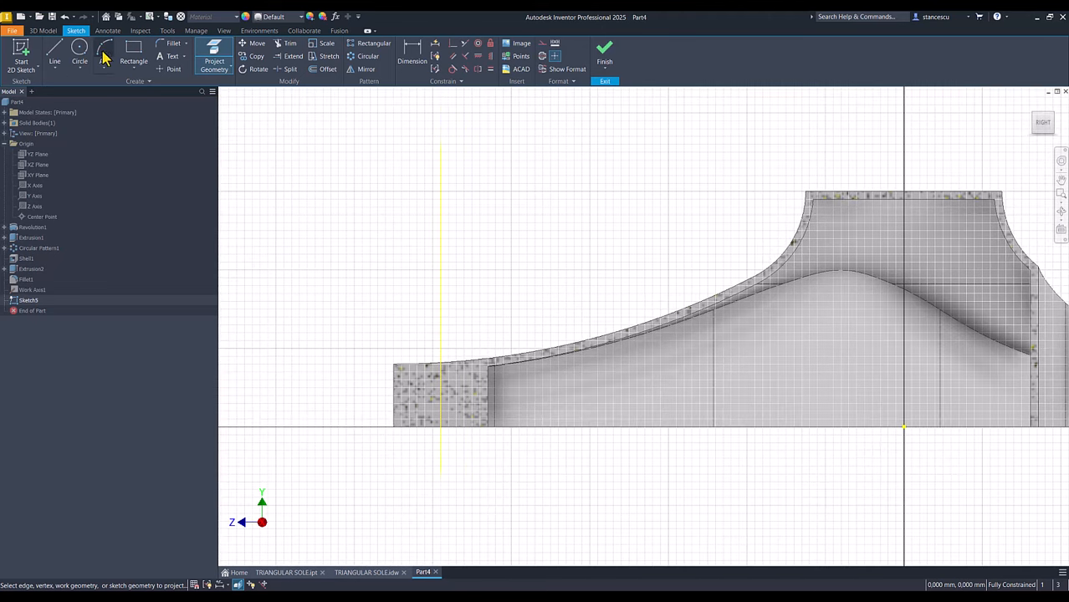
Step: Draw a closed stepped profile from the projected axis, about 35 mm tall and 8.7 mm wide, narrowing to 4.3 mm over the lowest 8.8 mm
{"action": "left_click", "coordinate": [56, 50]}
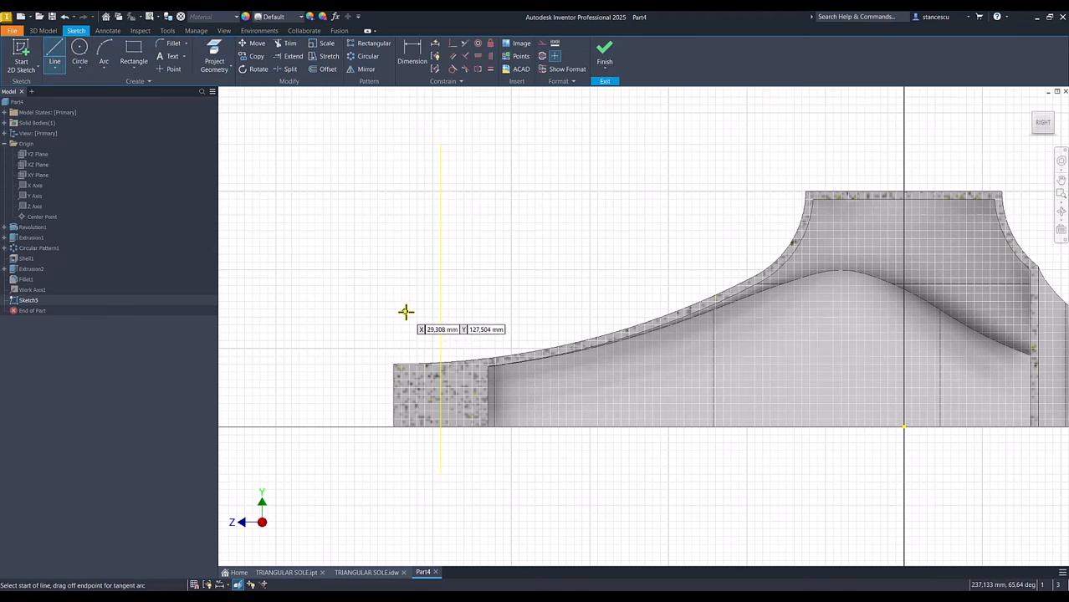
{"action": "left_click", "coordinate": [442, 427]}
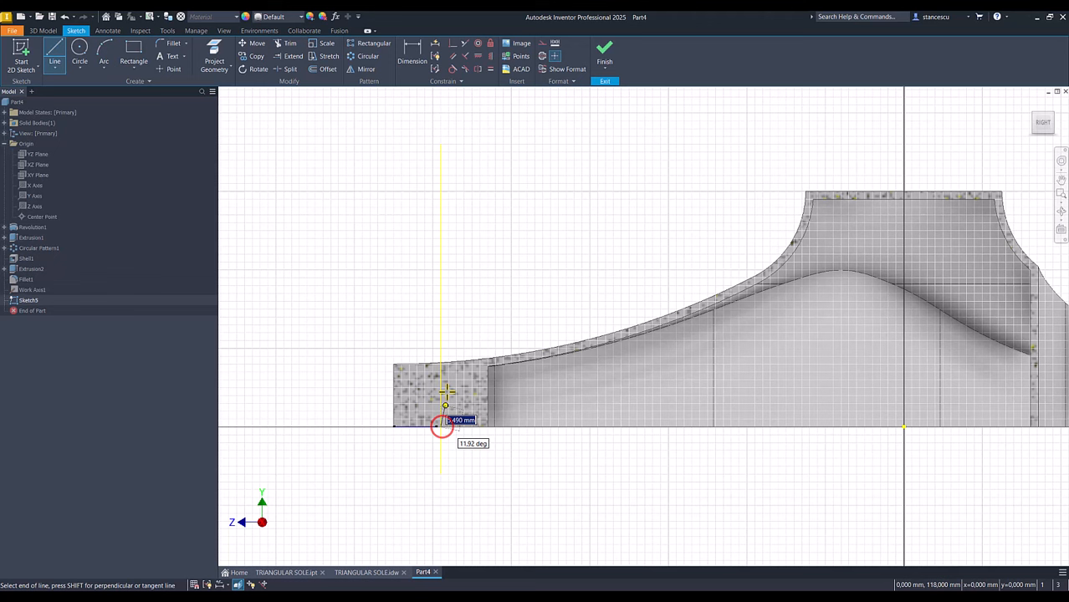
{"action": "left_click", "coordinate": [441, 288]}
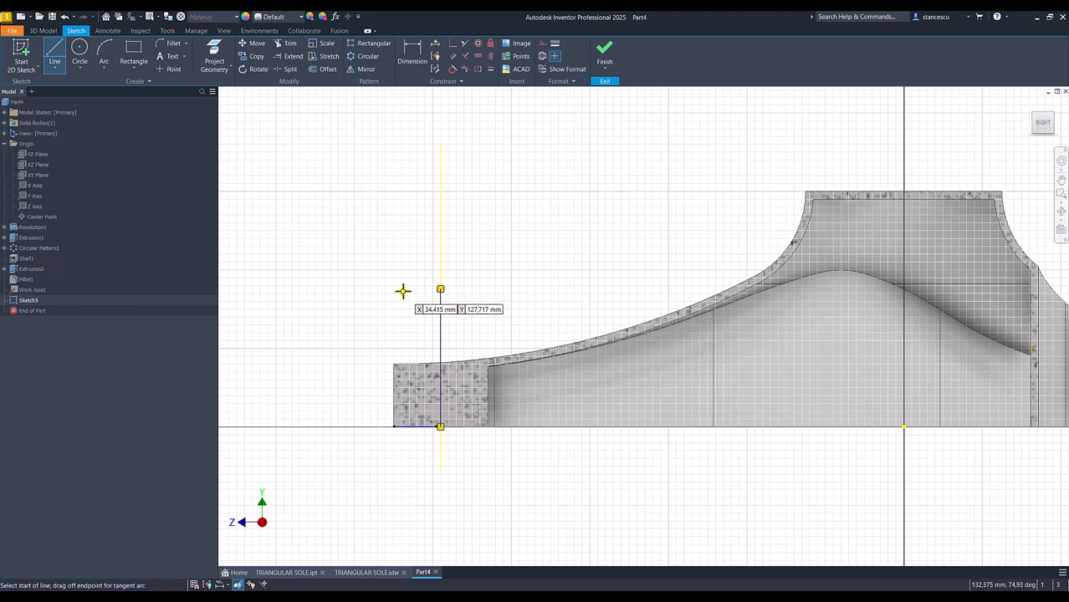
{"action": "left_click", "coordinate": [441, 289]}
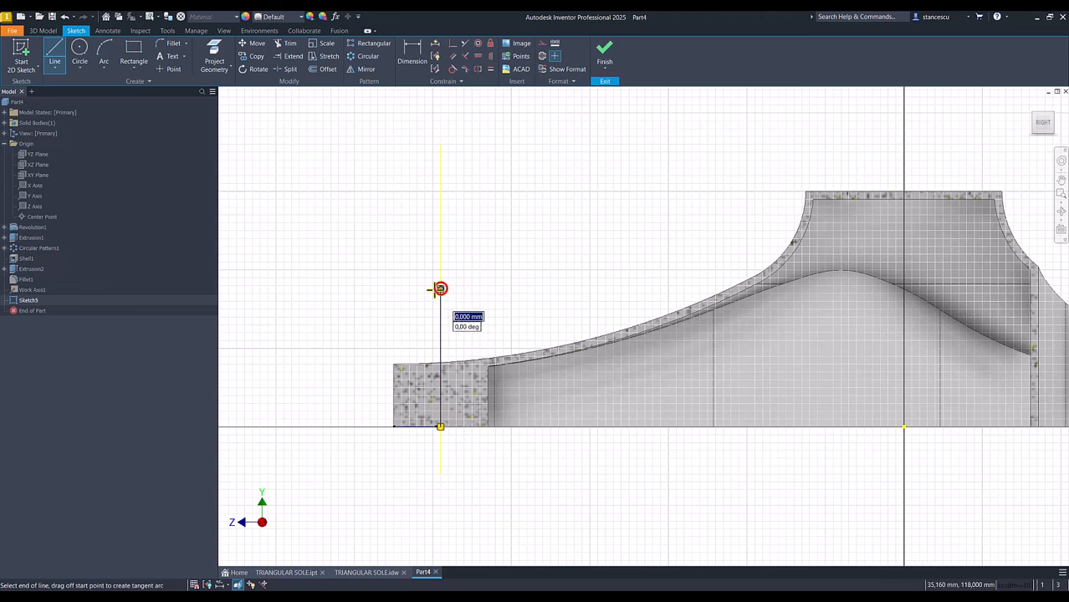
{"action": "left_click", "coordinate": [406, 289]}
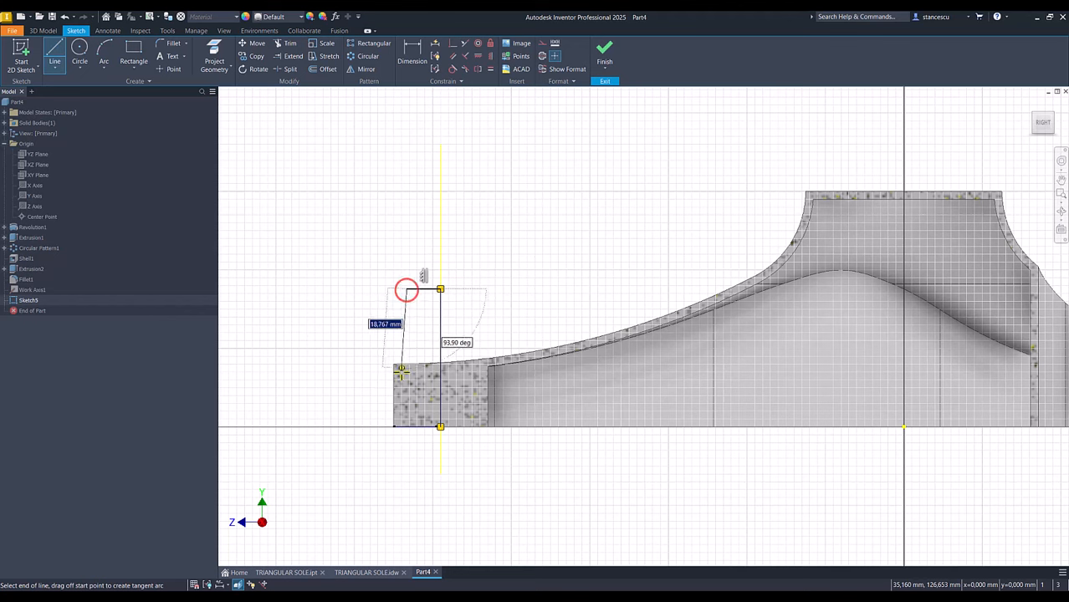
{"action": "left_click", "coordinate": [407, 391]}
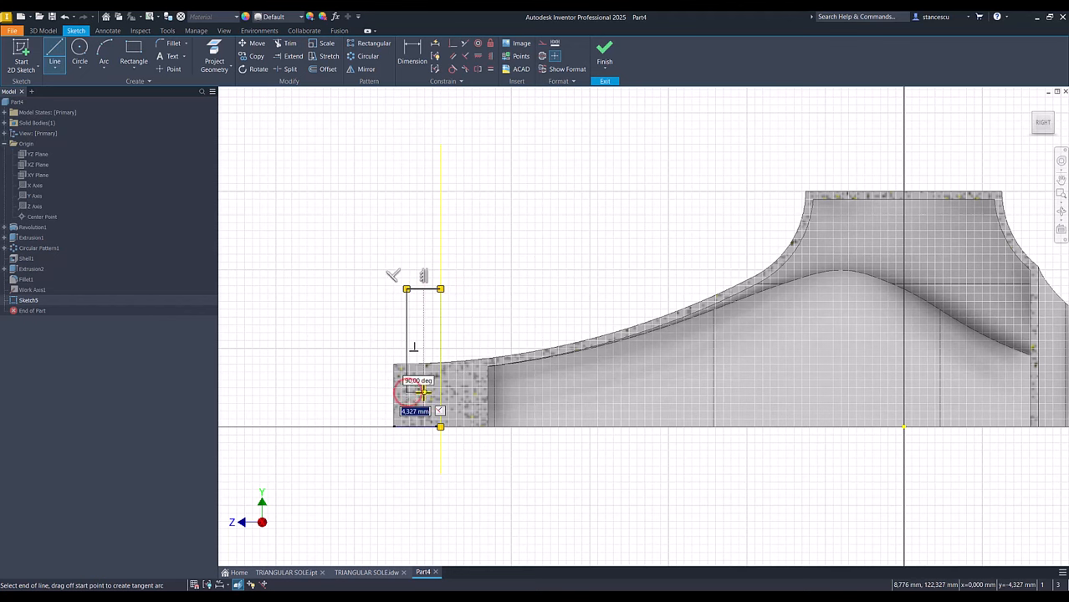
{"action": "left_click", "coordinate": [423, 392]}
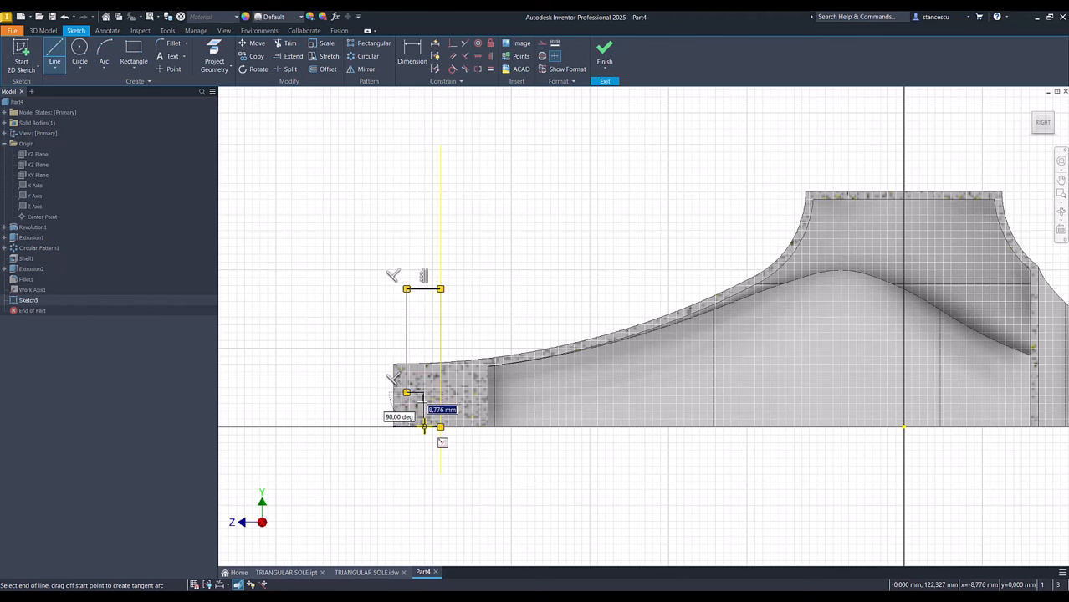
{"action": "left_click", "coordinate": [423, 426]}
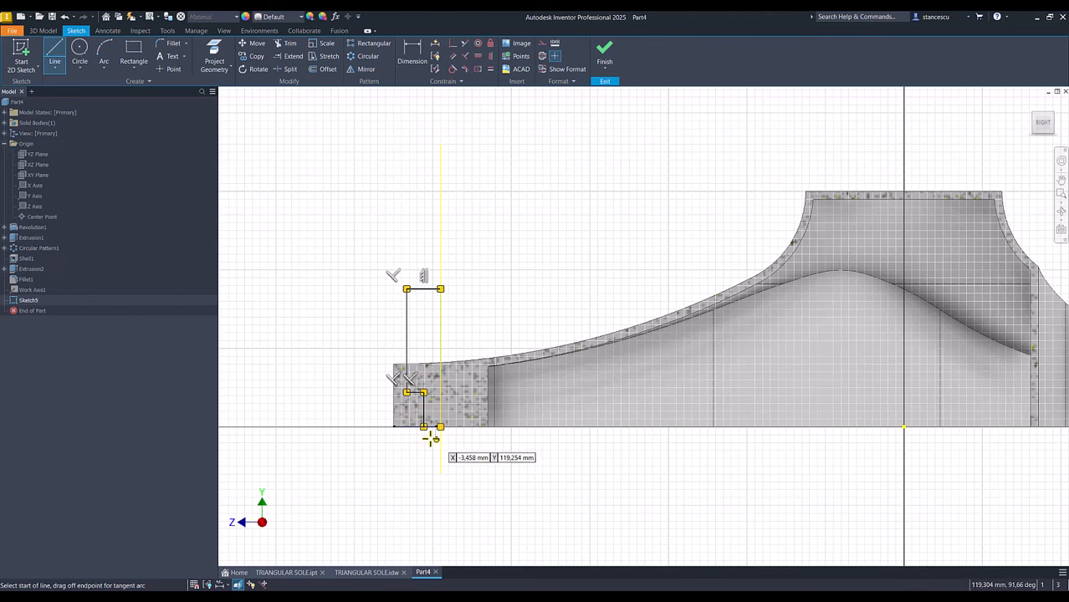
{"action": "left_click", "coordinate": [423, 426]}
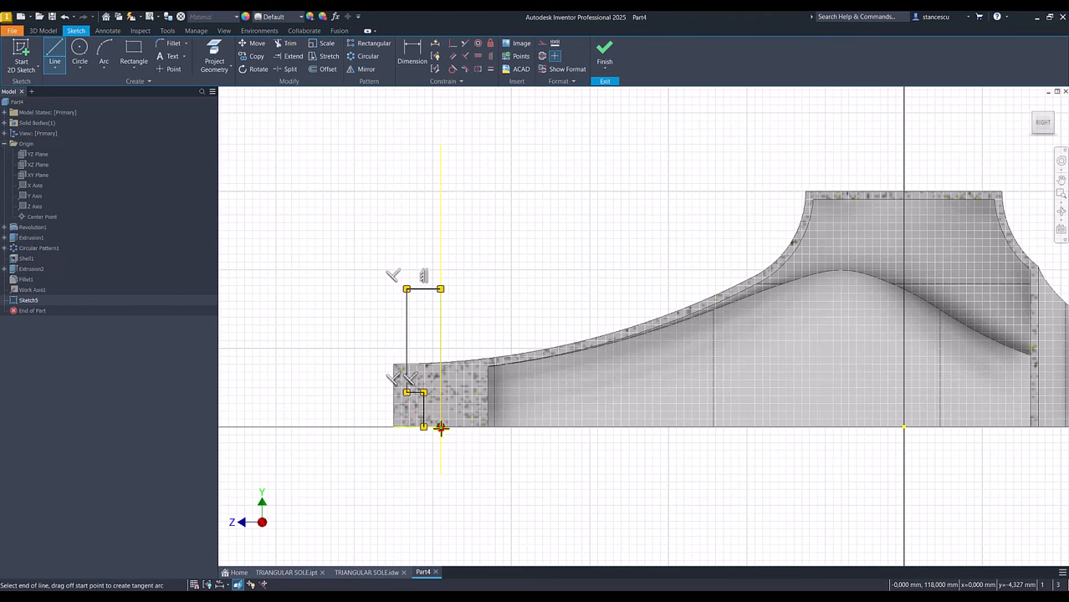
{"action": "left_click", "coordinate": [440, 427]}
{"action": "key", "text": "Escape"}
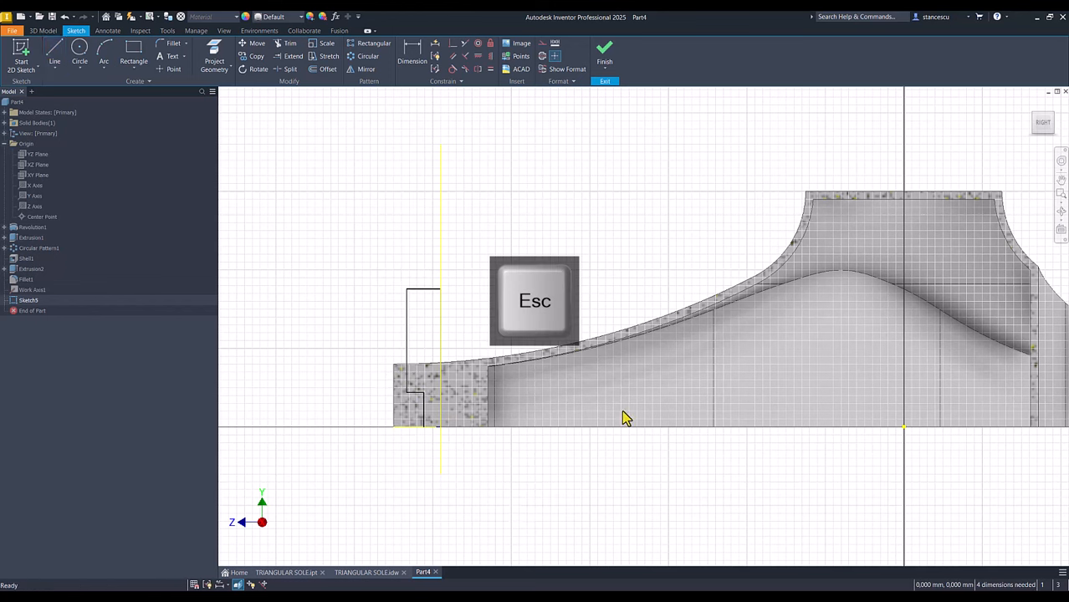
Step: Hide the work axis, and convert the projected axis and the profile line lying on it to centerlines
{"action": "right_click", "coordinate": [25, 293]}
{"action": "left_click", "coordinate": [52, 406]}
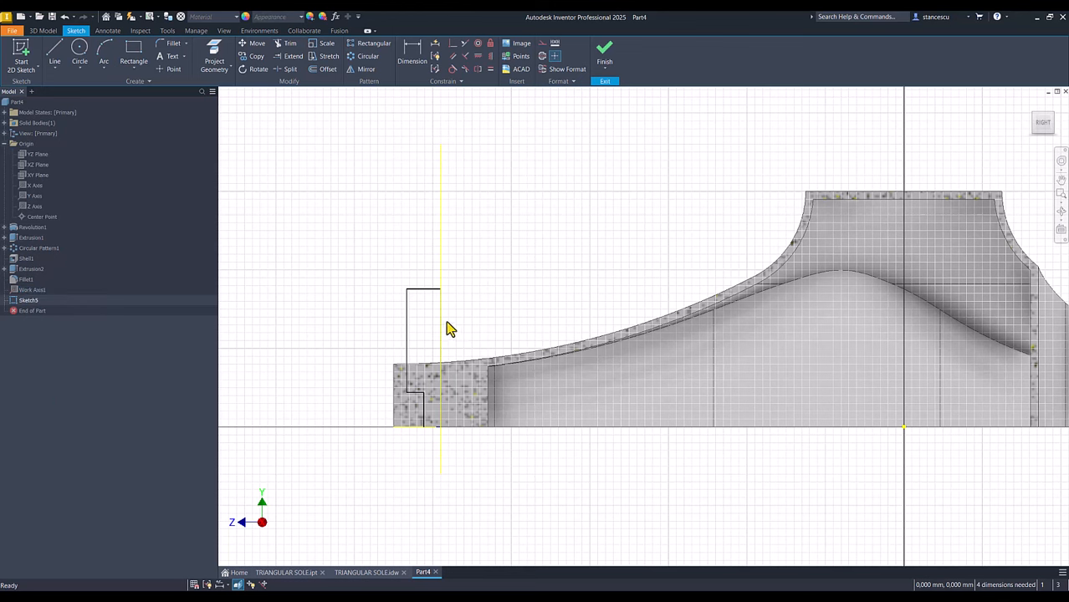
{"action": "left_click", "coordinate": [452, 252]}
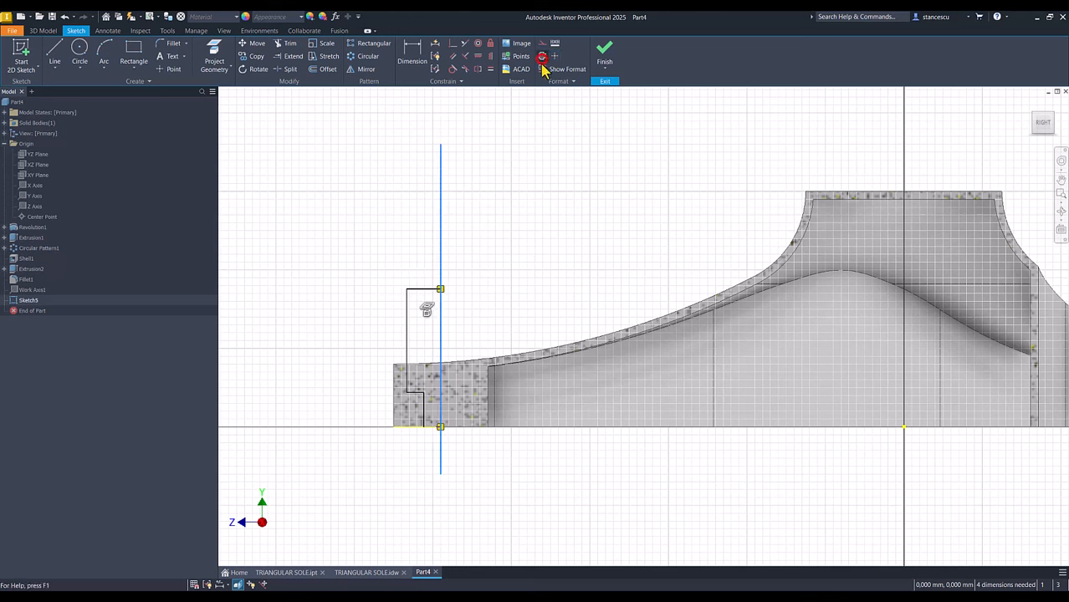
{"action": "left_click", "coordinate": [524, 200]}
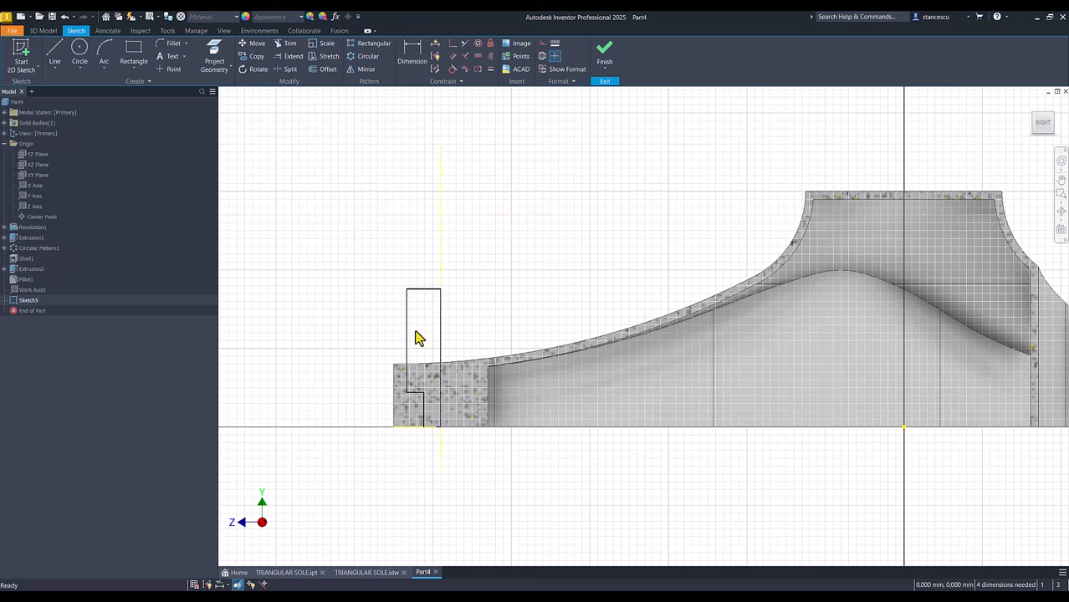
{"action": "left_click", "coordinate": [439, 339]}
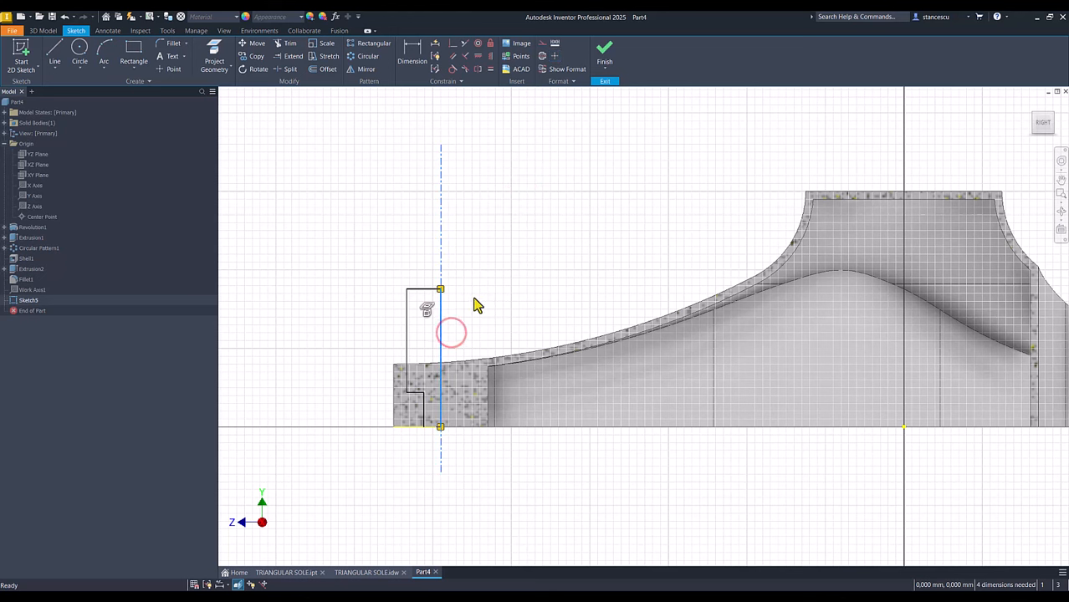
{"action": "left_click", "coordinate": [541, 56]}
{"action": "left_click", "coordinate": [540, 214]}
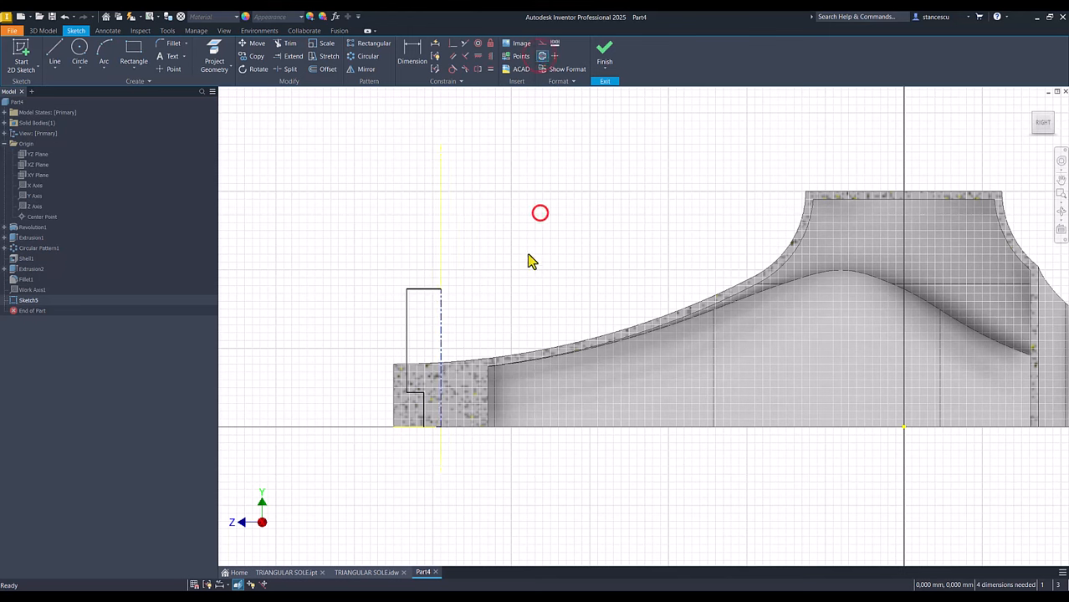
Step: Dimension the profile's wide upper section from the centerline as a 17 mm diameter
{"action": "left_click", "coordinate": [412, 52]}
{"action": "left_click", "coordinate": [440, 311]}
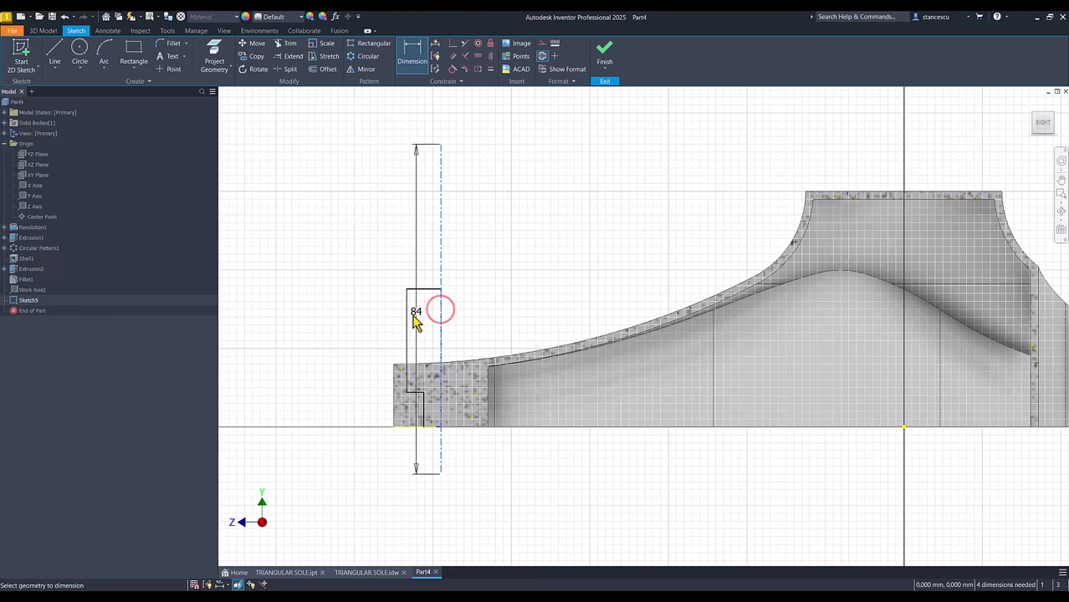
{"action": "left_click", "coordinate": [406, 317]}
{"action": "left_click", "coordinate": [434, 264]}
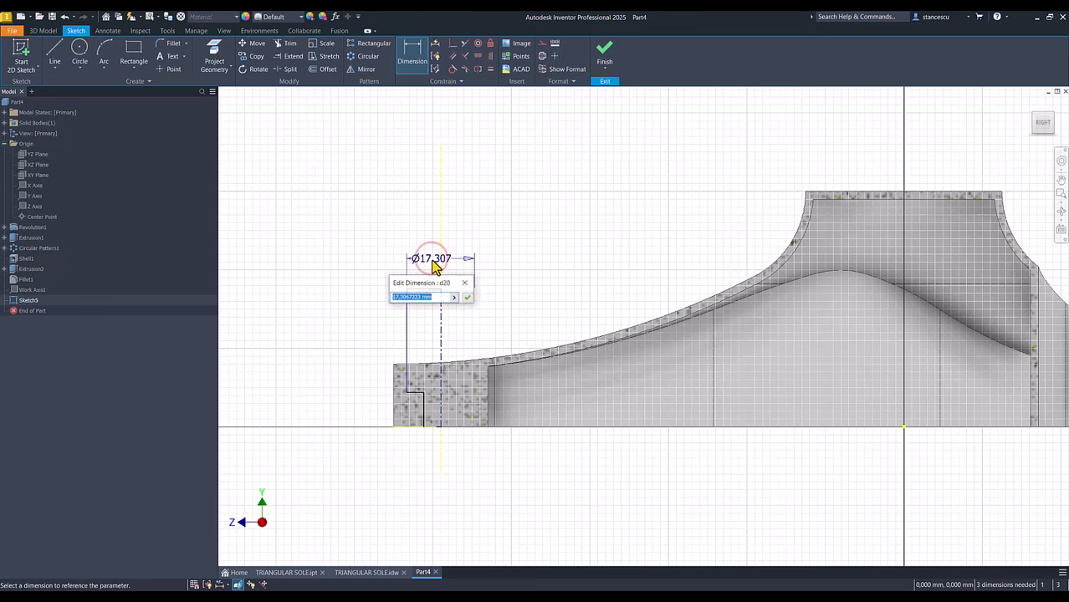
{"action": "type", "text": "17"}
{"action": "key", "text": "Return"}
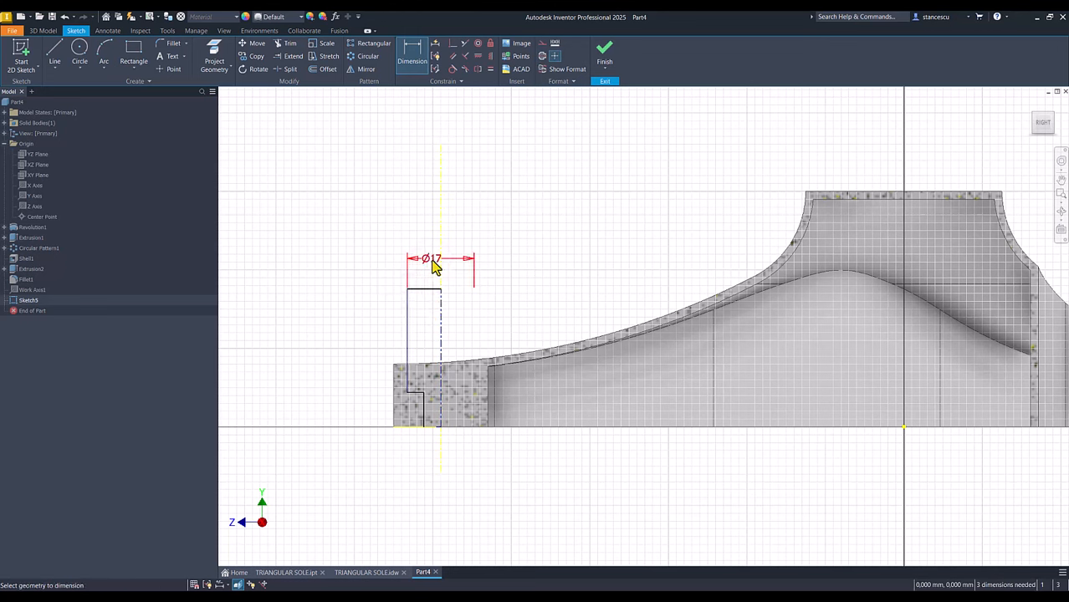
Step: Dimension the profile's narrow lower step with an 8.5 mm diameter and a 6 mm height
{"action": "left_click", "coordinate": [425, 404]}
{"action": "left_click", "coordinate": [439, 405]}
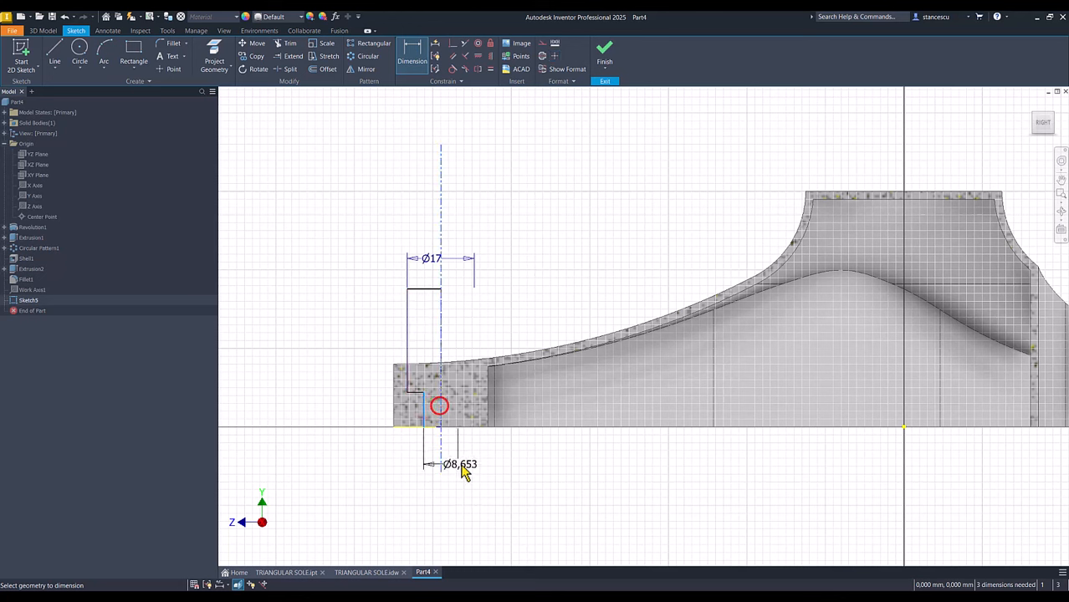
{"action": "left_click", "coordinate": [462, 472]}
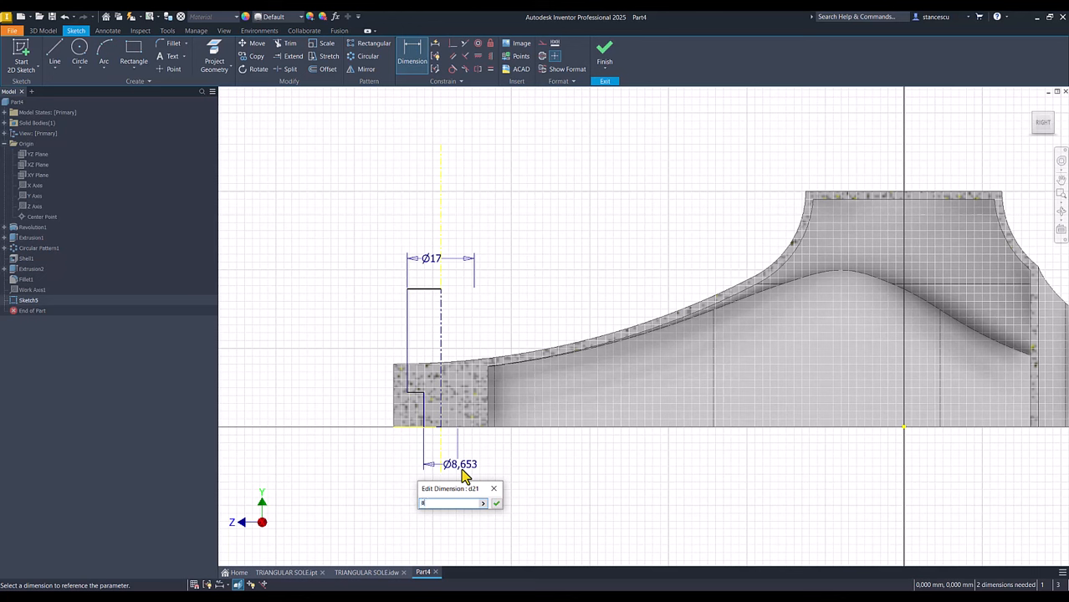
{"action": "key", "text": "Return"}
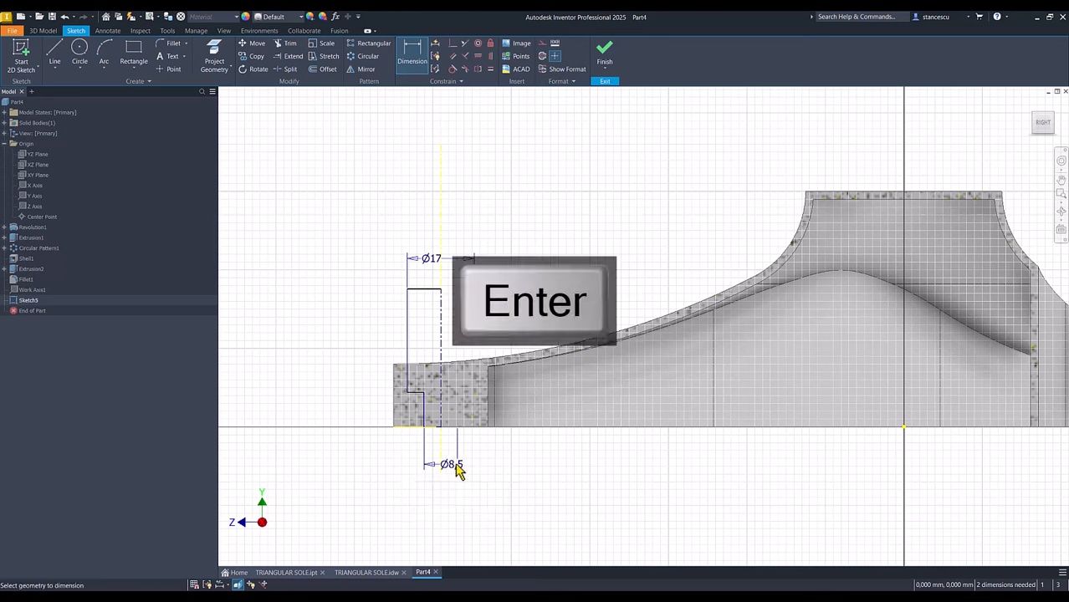
{"action": "left_click", "coordinate": [425, 410]}
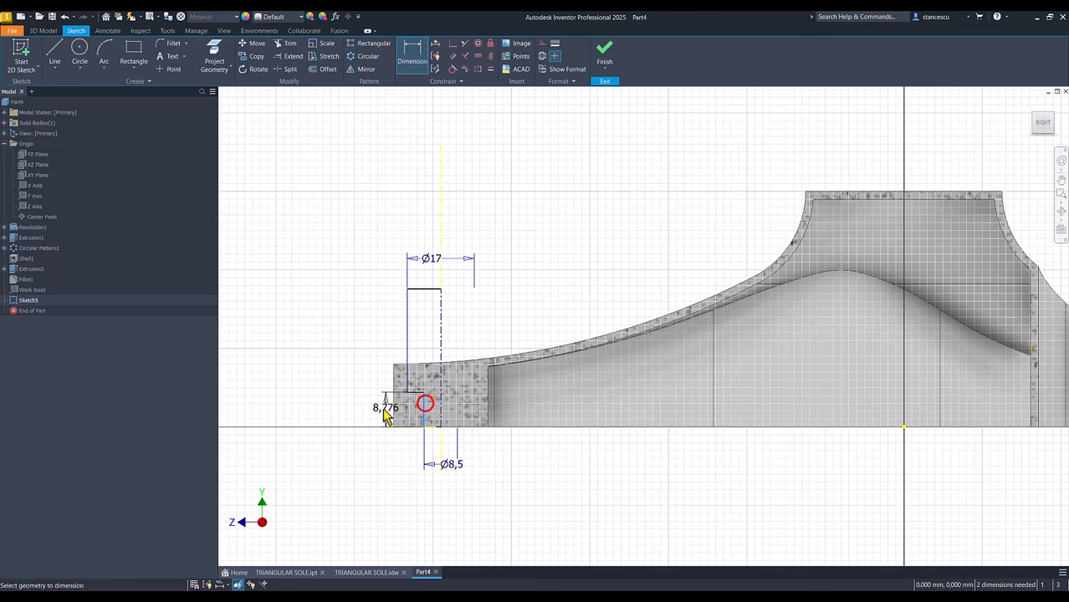
{"action": "left_click", "coordinate": [361, 413]}
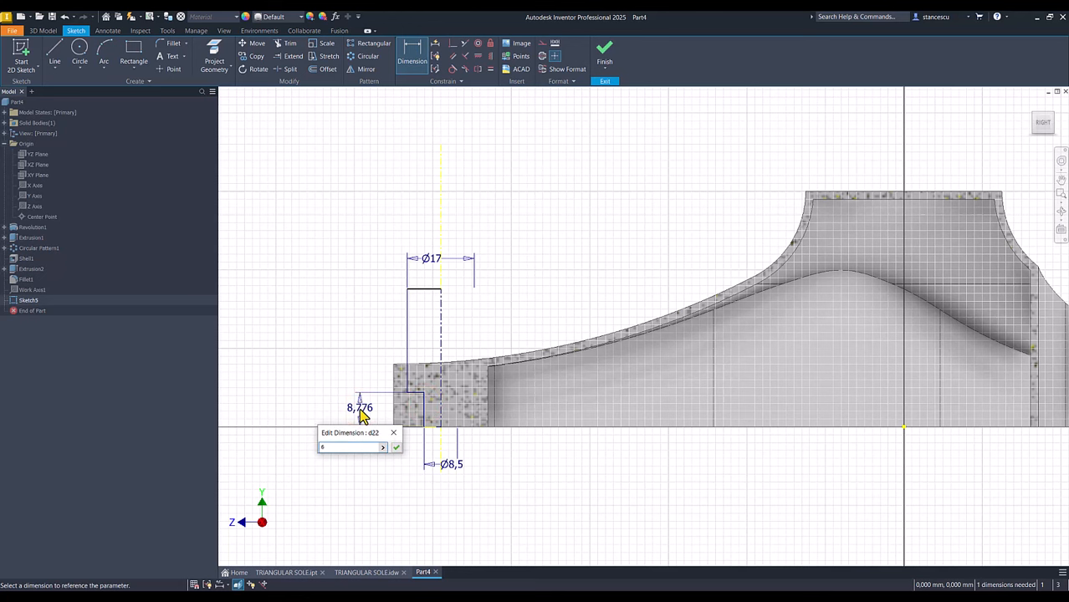
{"action": "key", "text": "Return"}
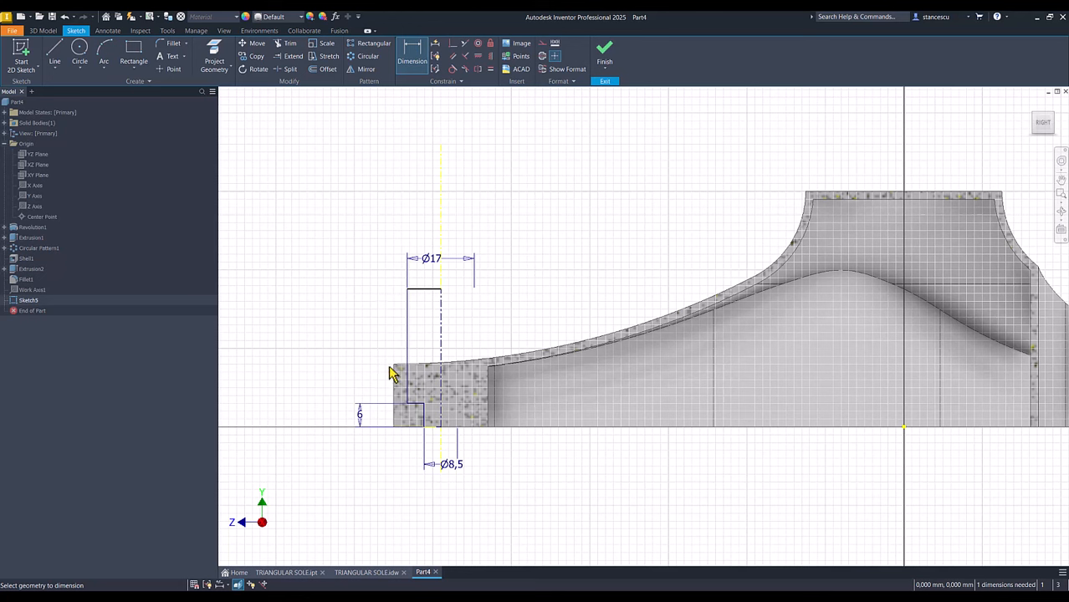
Step: Dimension the profile's top edge from a new point at the arm's upper outer corner, linked to the 6 mm step height, and finish the sketch
{"action": "left_click", "coordinate": [168, 71]}
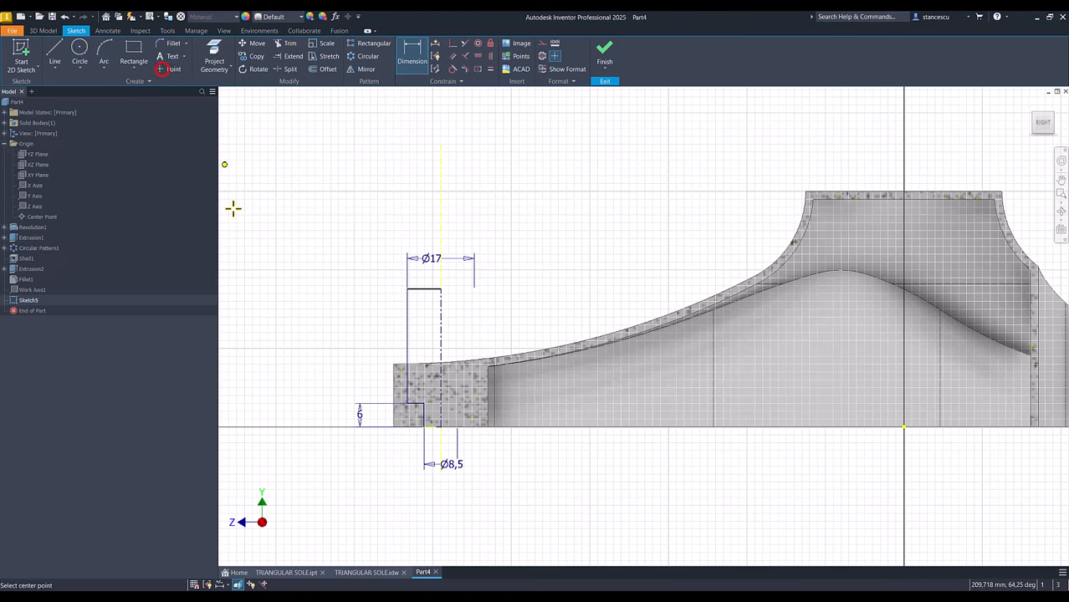
{"action": "left_click", "coordinate": [393, 363]}
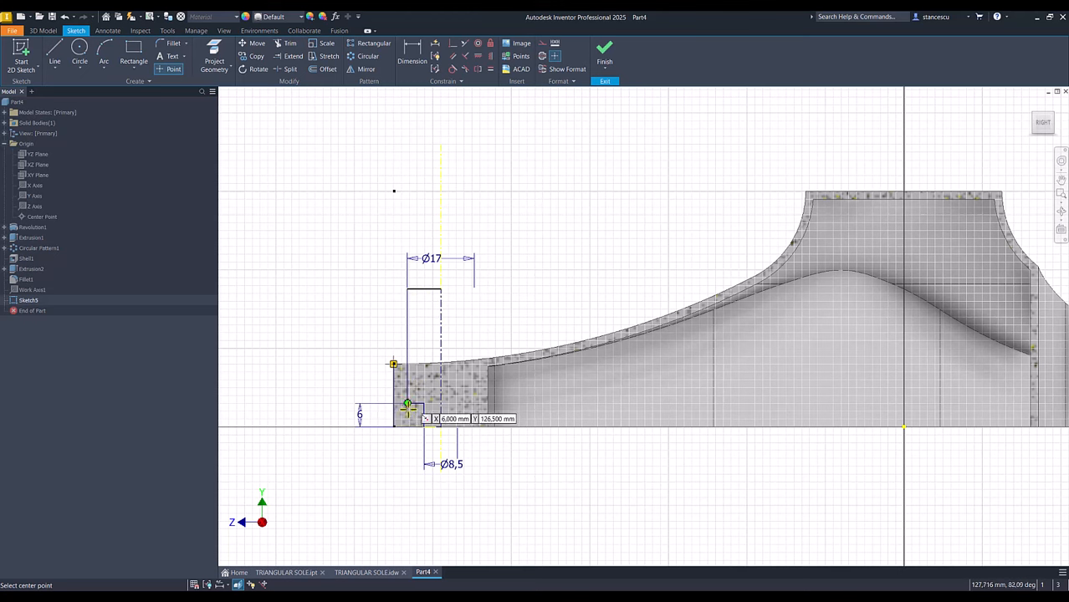
{"action": "left_click", "coordinate": [411, 52]}
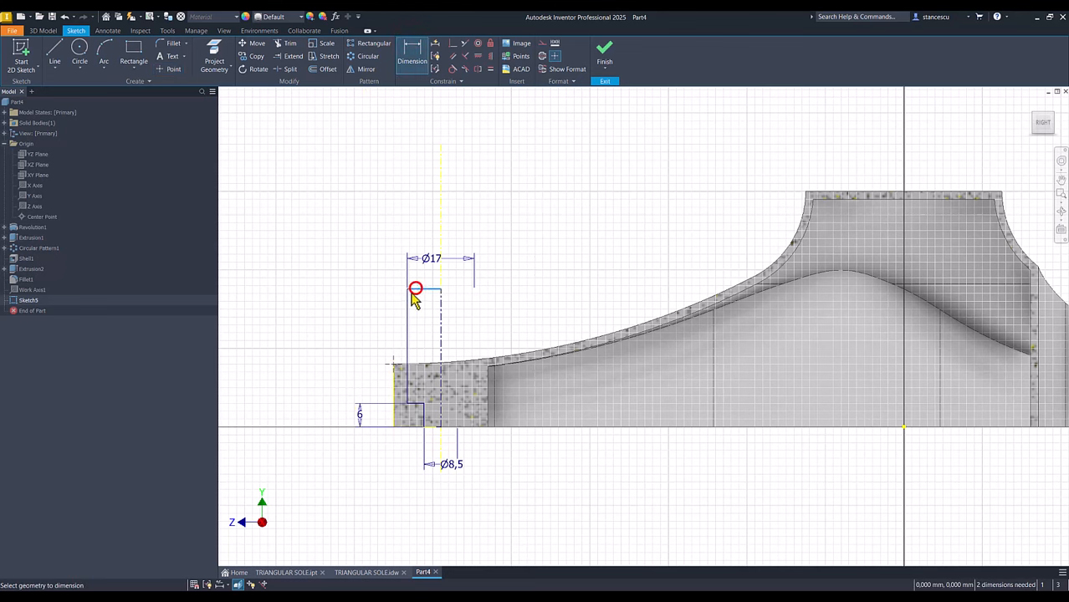
{"action": "left_click", "coordinate": [393, 368]}
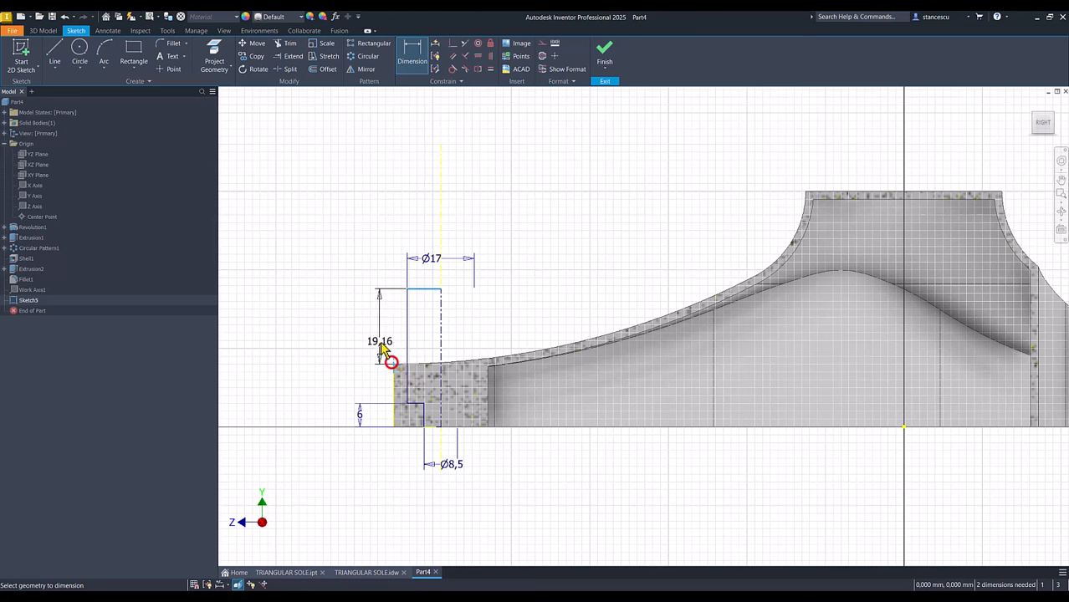
{"action": "left_click", "coordinate": [364, 328]}
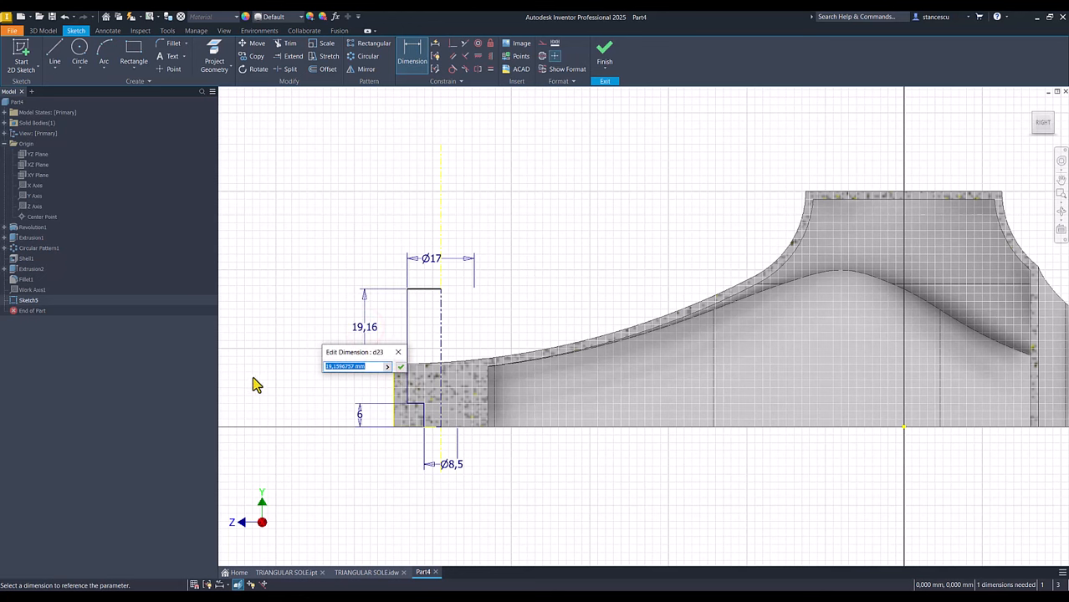
{"action": "left_click", "coordinate": [359, 415]}
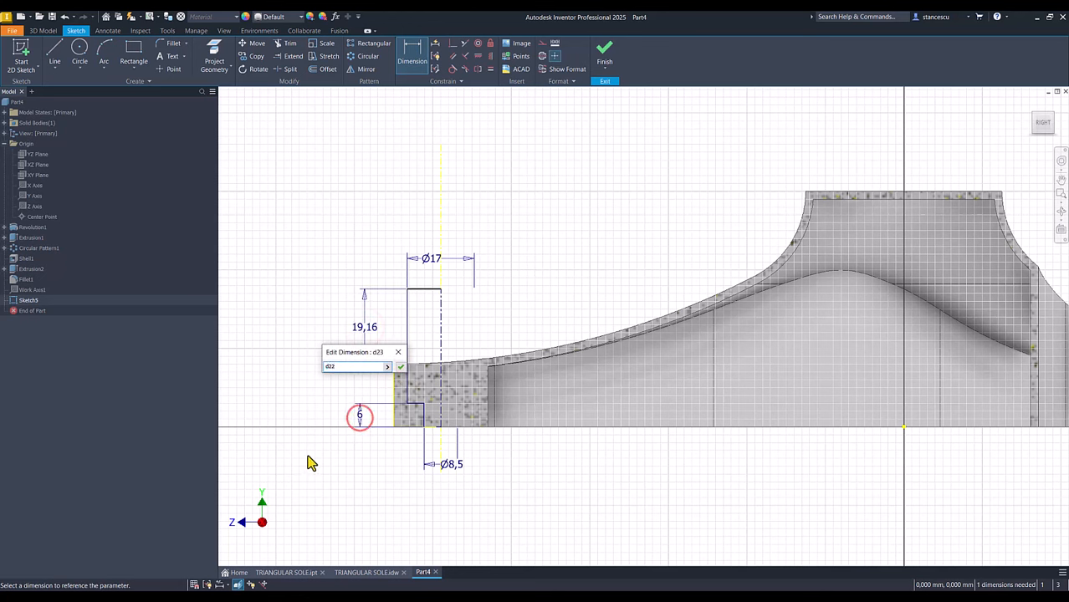
{"action": "left_click", "coordinate": [398, 367]}
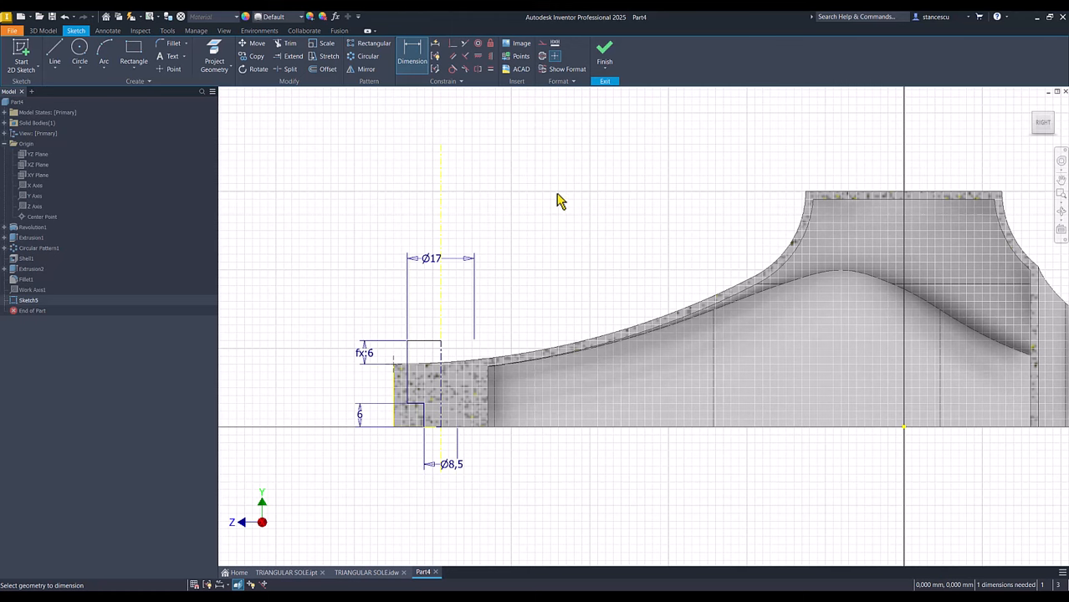
{"action": "left_click", "coordinate": [607, 57]}
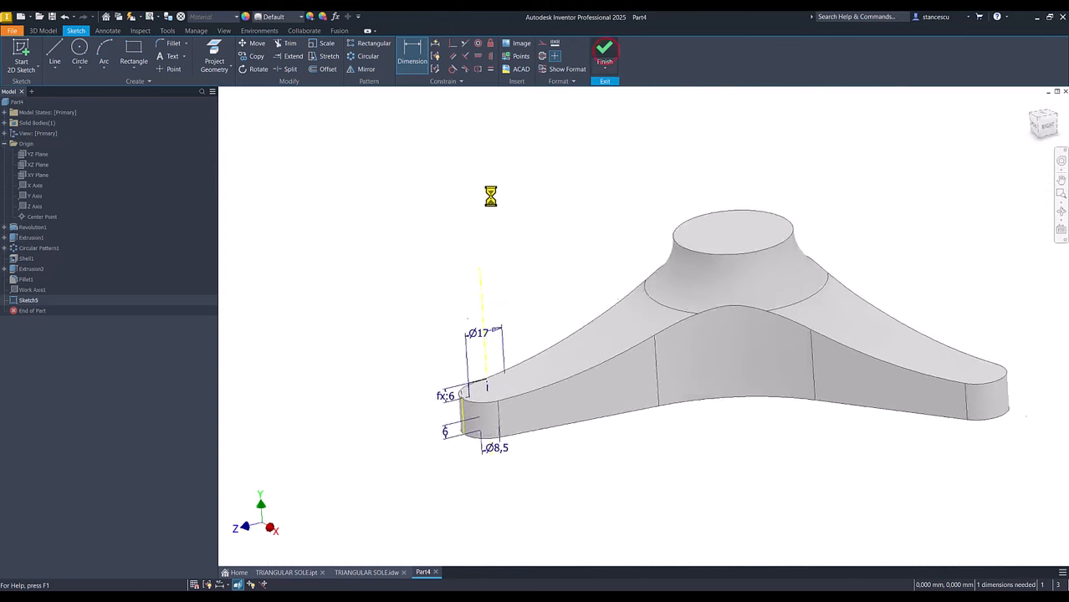
Step: Revolve the stepped hole profile a full 360 degrees about its vertical centerline as a cut through the arm end
{"action": "left_click", "coordinate": [85, 54]}
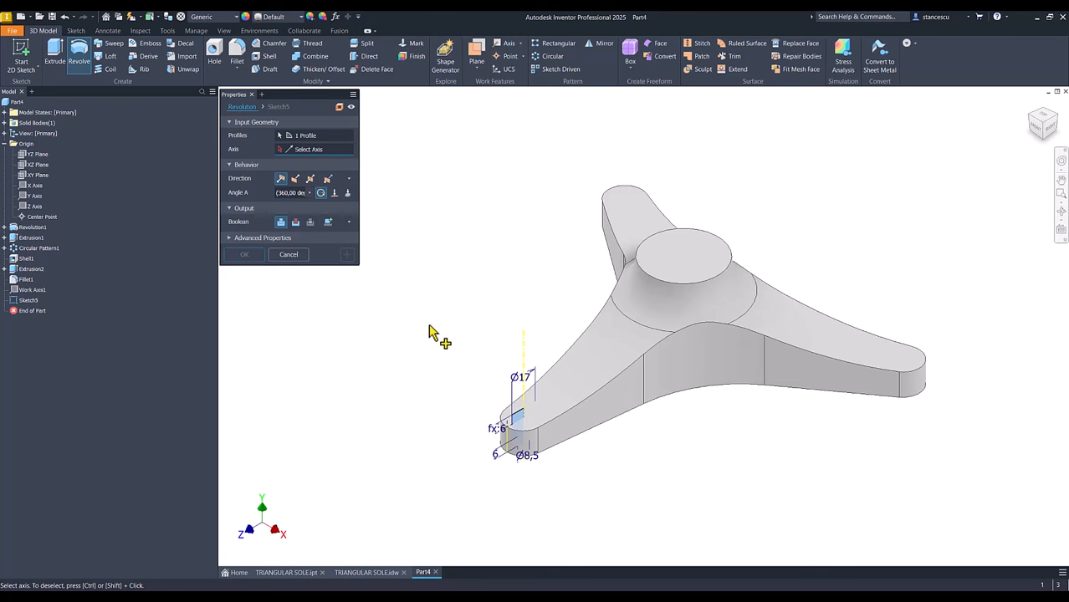
{"action": "left_click", "coordinate": [522, 369]}
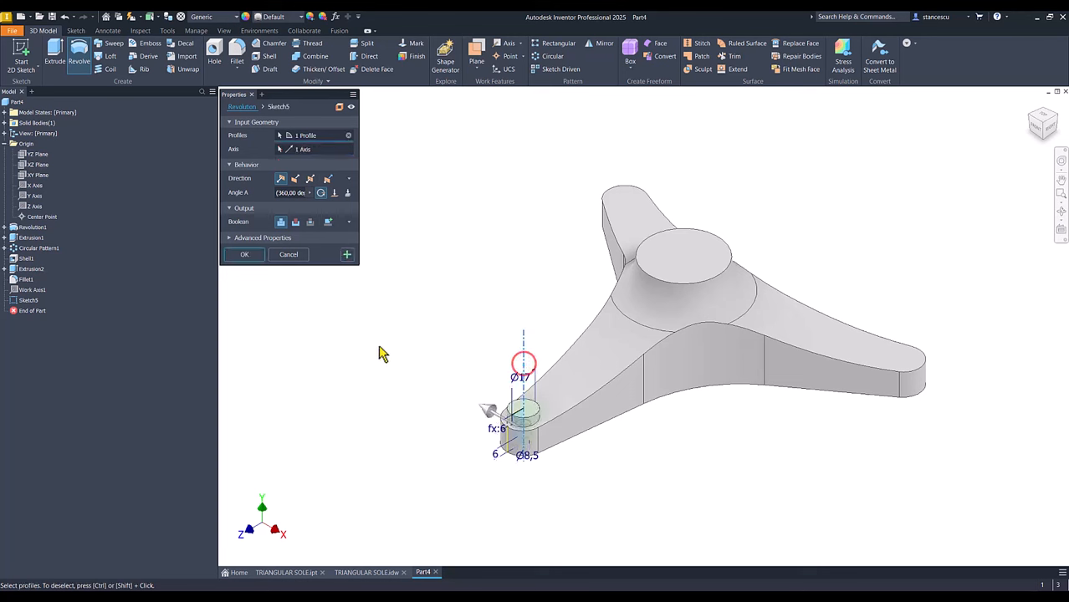
{"action": "left_click", "coordinate": [295, 222]}
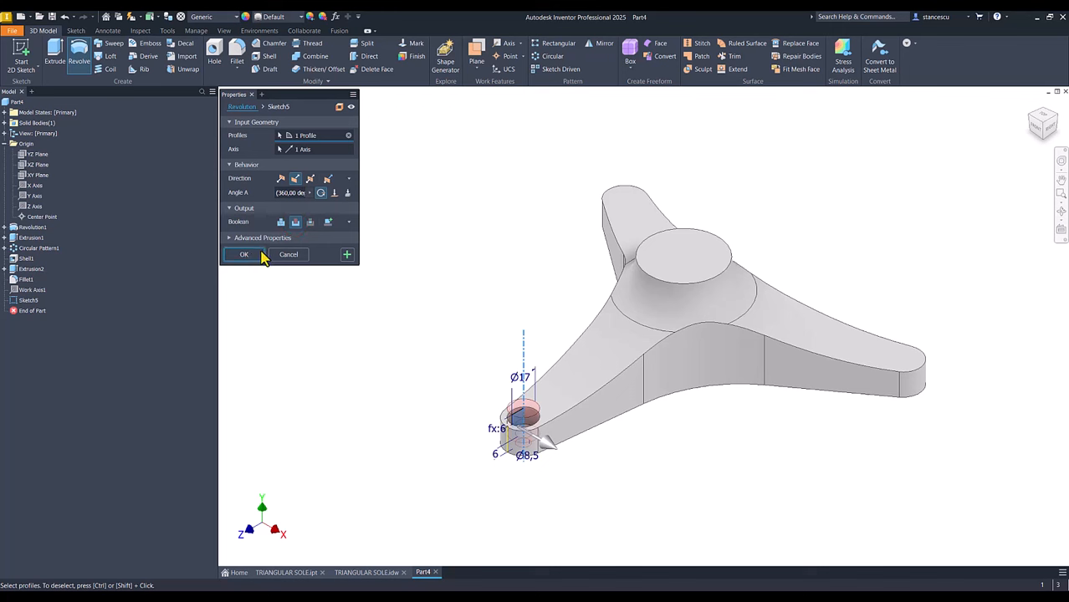
{"action": "left_click", "coordinate": [245, 254]}
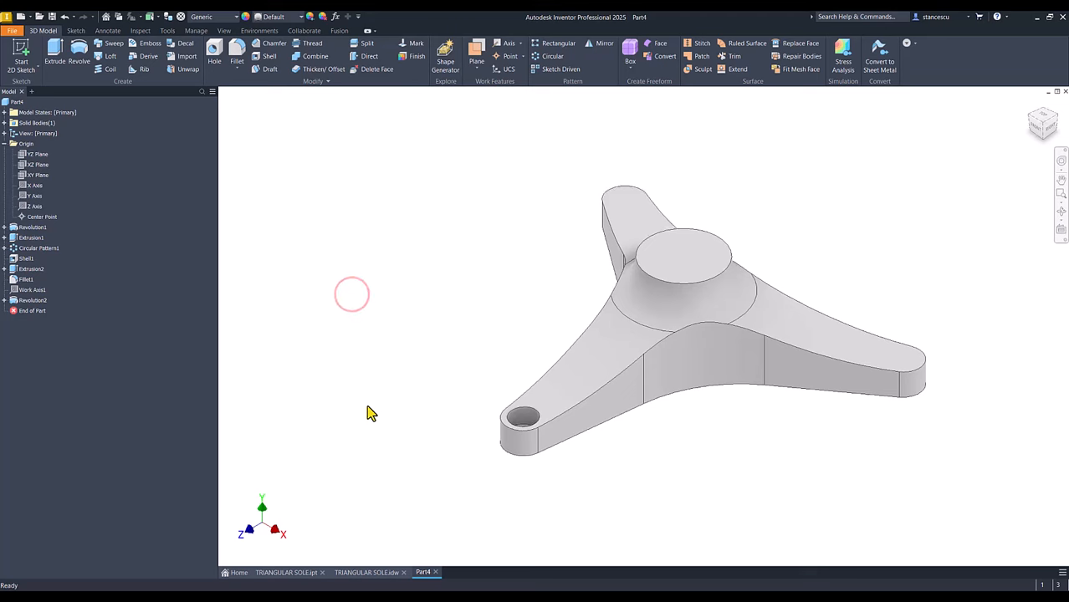
{"action": "scroll", "coordinate": [467, 378], "scroll_direction": "up", "scroll_amount": 2}
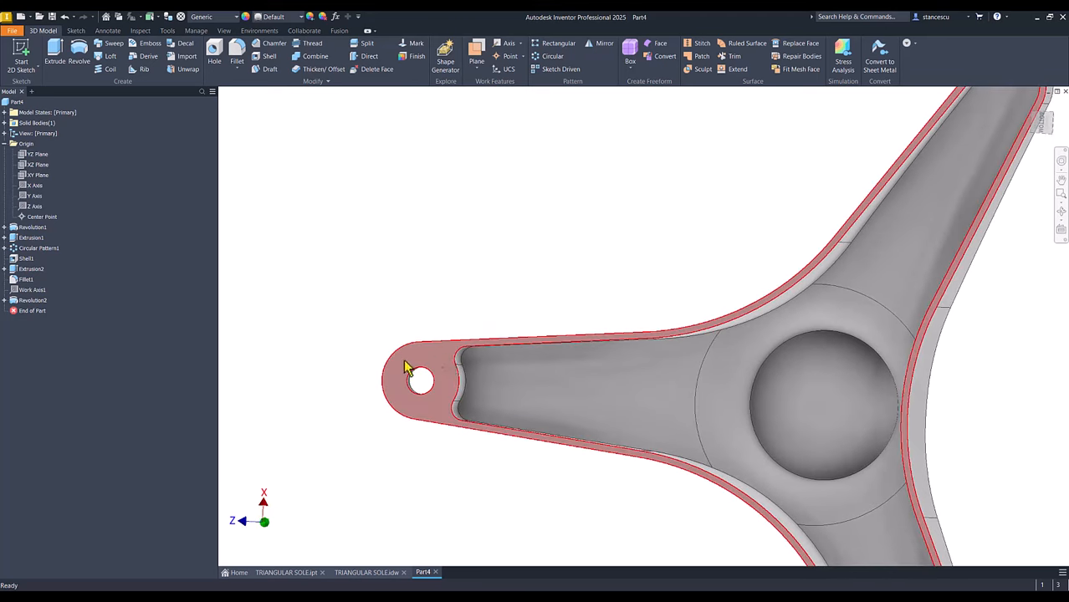
{"action": "scroll", "coordinate": [422, 386], "scroll_direction": "down", "scroll_amount": 3}
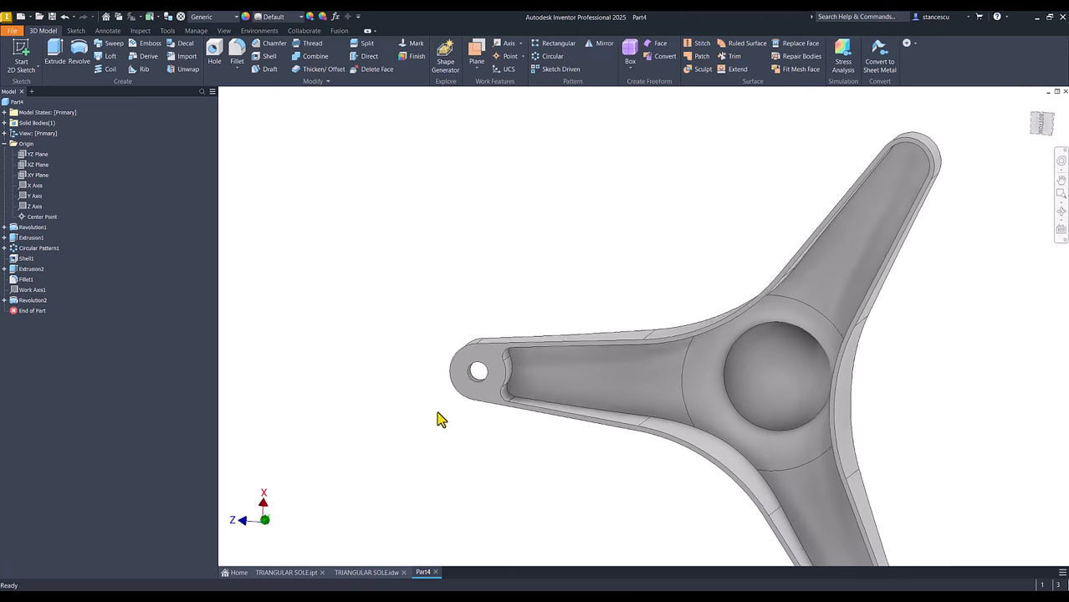
Step: Circular-pattern the stepped hole, the arm-end boss extrusion and its fillet about the Y axis with 3 occurrences over 360 degrees
{"action": "middle_click_drag", "start_coordinate": [928, 361], "coordinate": [864, 376], "text": "shift"}
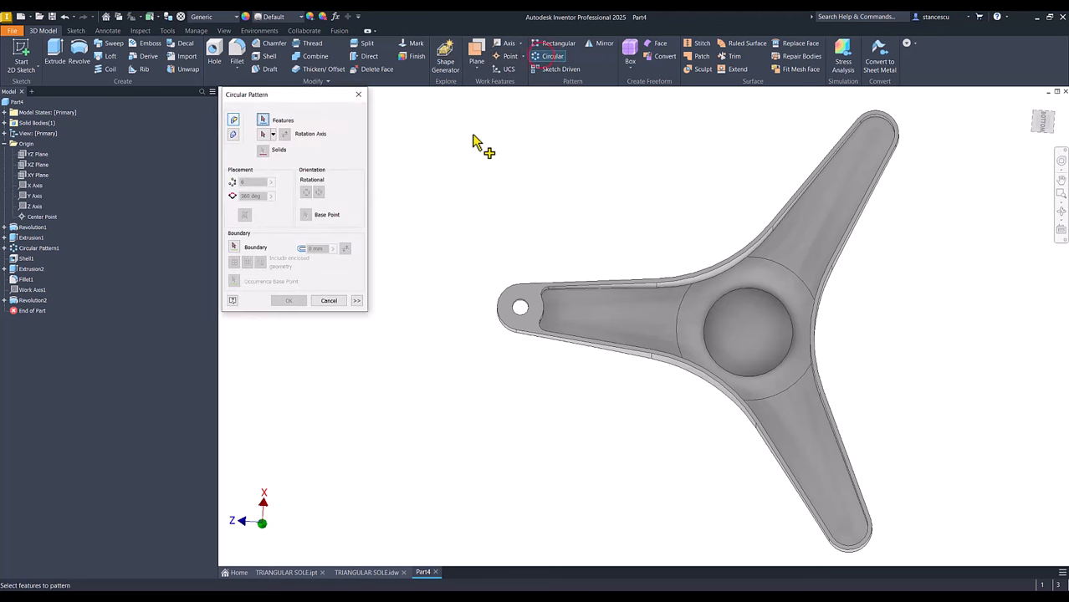
{"action": "left_click", "coordinate": [34, 301]}
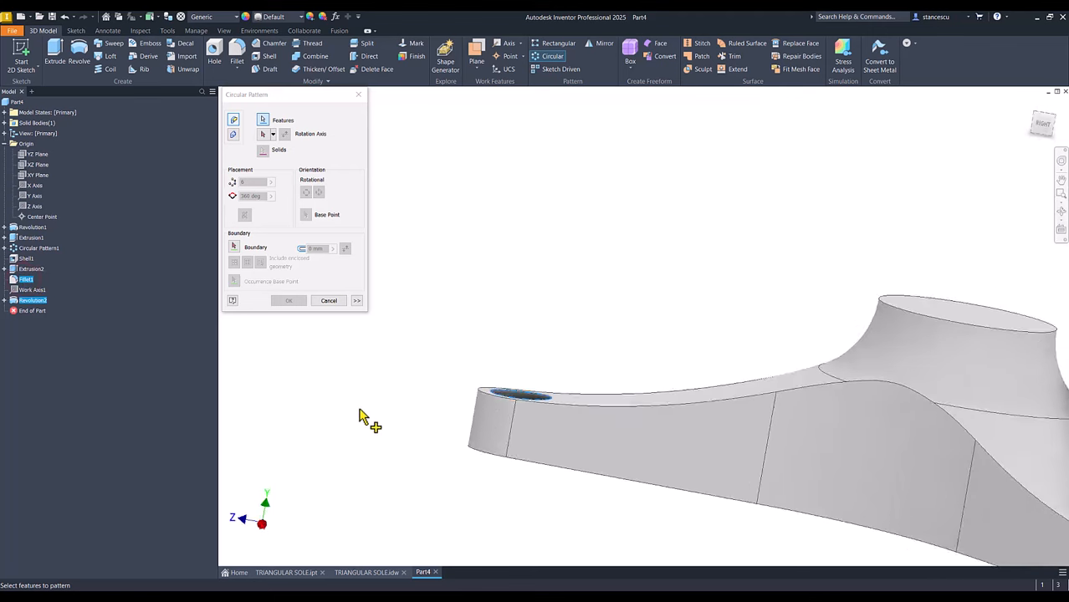
{"action": "left_click", "coordinate": [12, 269], "text": "ctrl"}
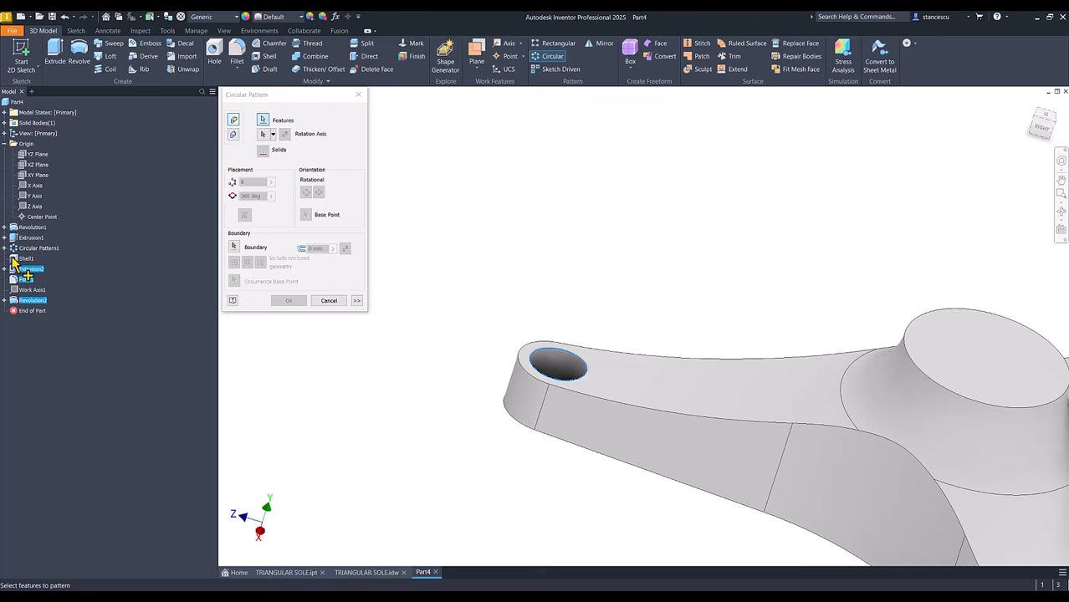
{"action": "left_click", "coordinate": [265, 135]}
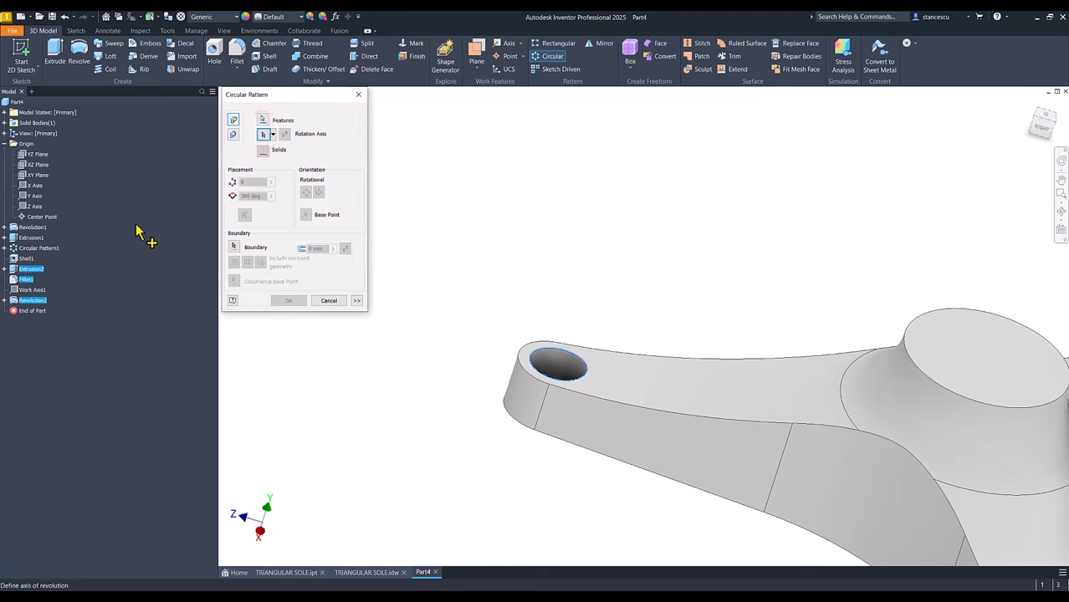
{"action": "middle_click_drag", "start_coordinate": [259, 507], "coordinate": [234, 422], "text": "shift"}
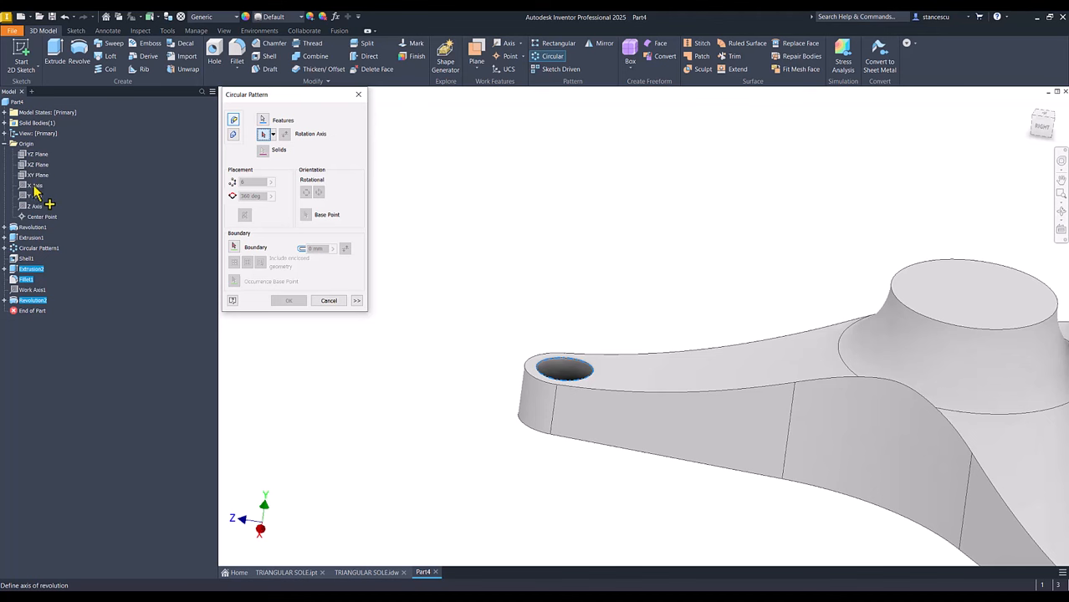
{"action": "left_click", "coordinate": [30, 198]}
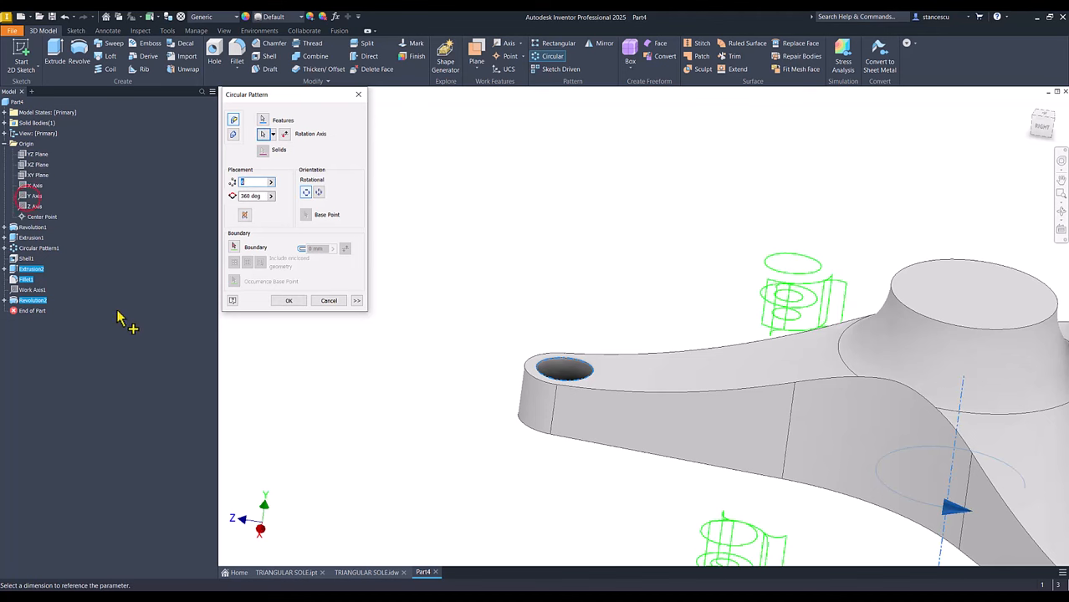
{"action": "key", "text": "Home"}
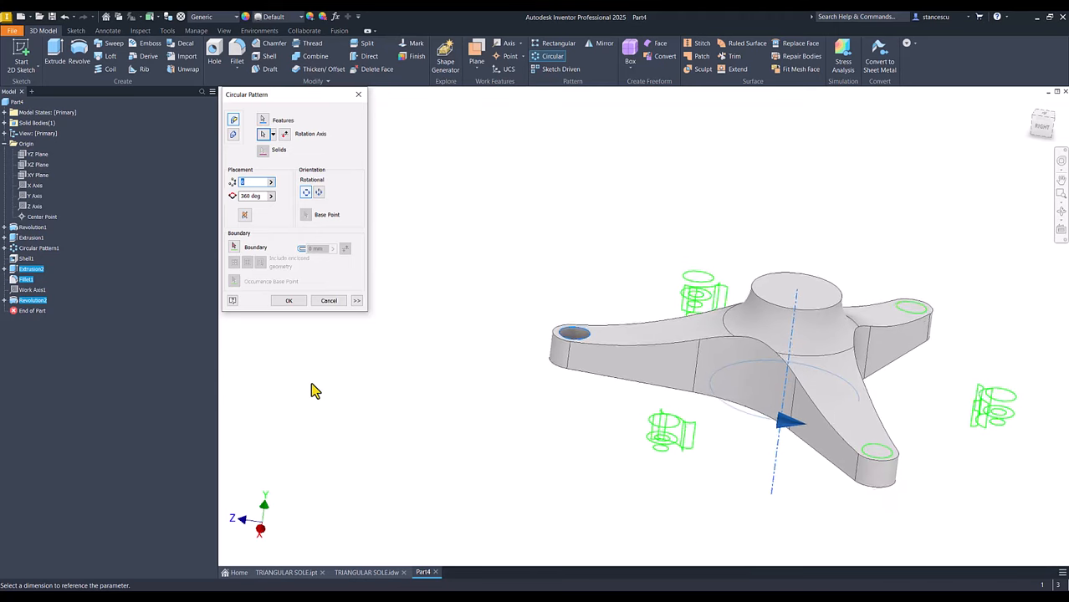
{"action": "type", "text": "3"}
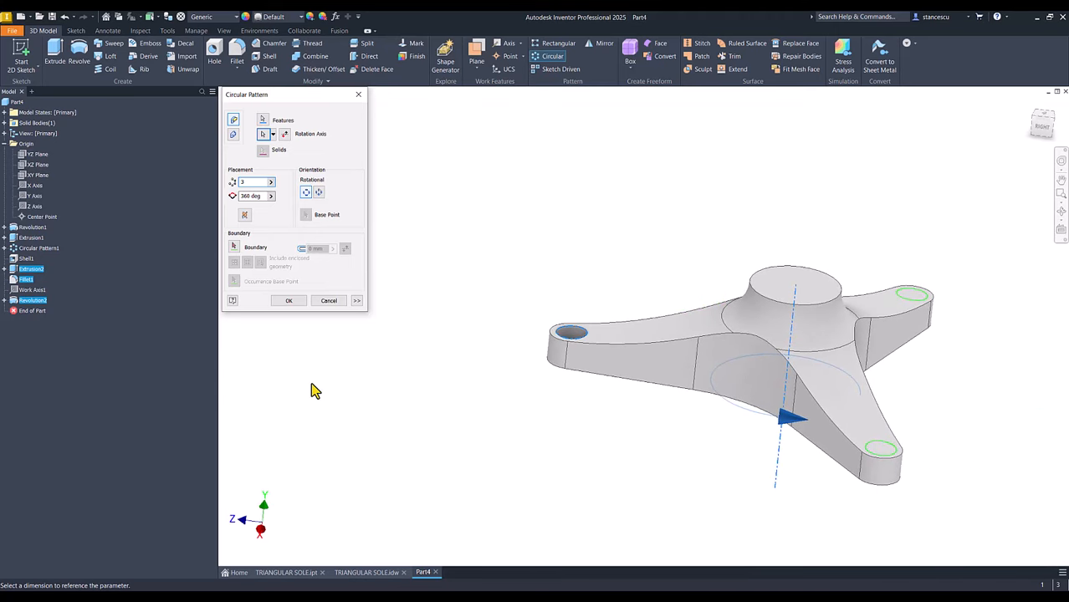
{"action": "left_click", "coordinate": [283, 300]}
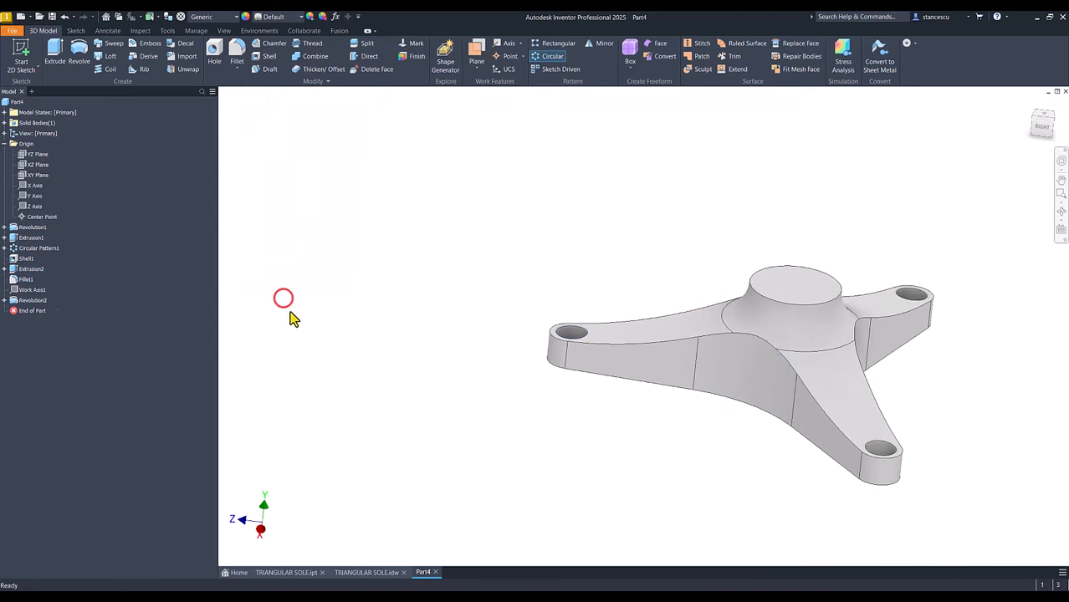
Step: Create a sketch on the hub's flat top face, keeping its projected circular edge as the profile, and finish it
{"action": "middle_click_drag", "start_coordinate": [933, 184], "coordinate": [513, 404], "text": "shift"}
{"action": "key", "text": "F6"}
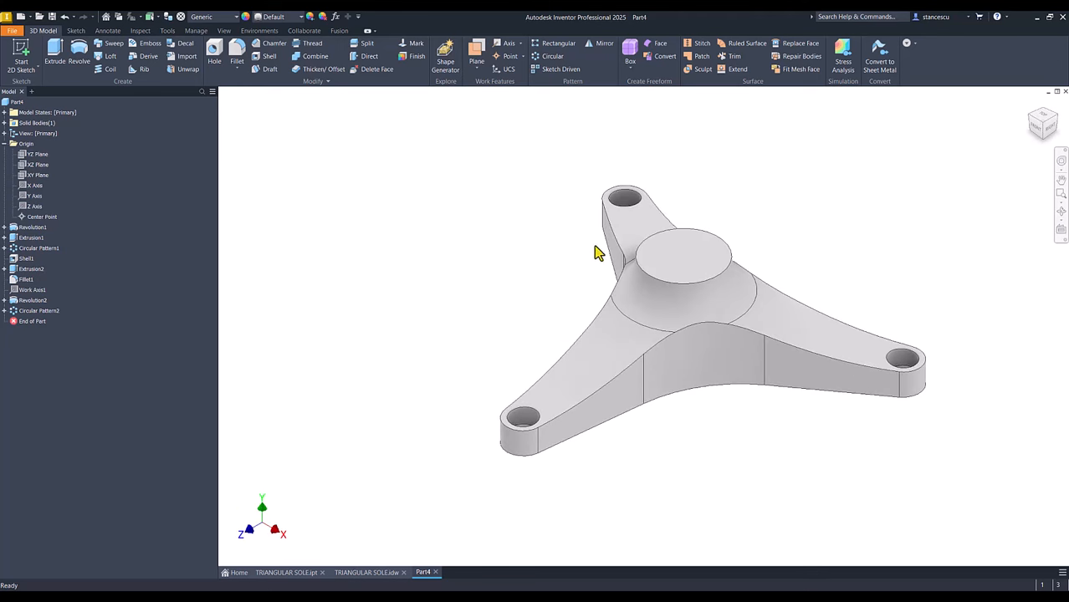
{"action": "left_click", "coordinate": [681, 260]}
{"action": "left_click", "coordinate": [754, 251]}
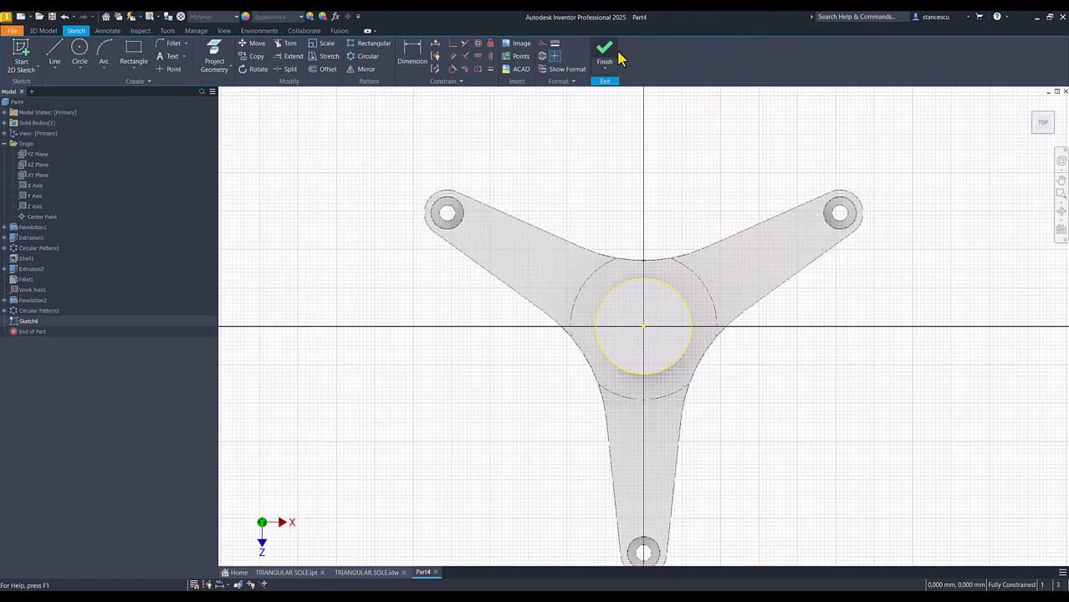
{"action": "left_click", "coordinate": [606, 54]}
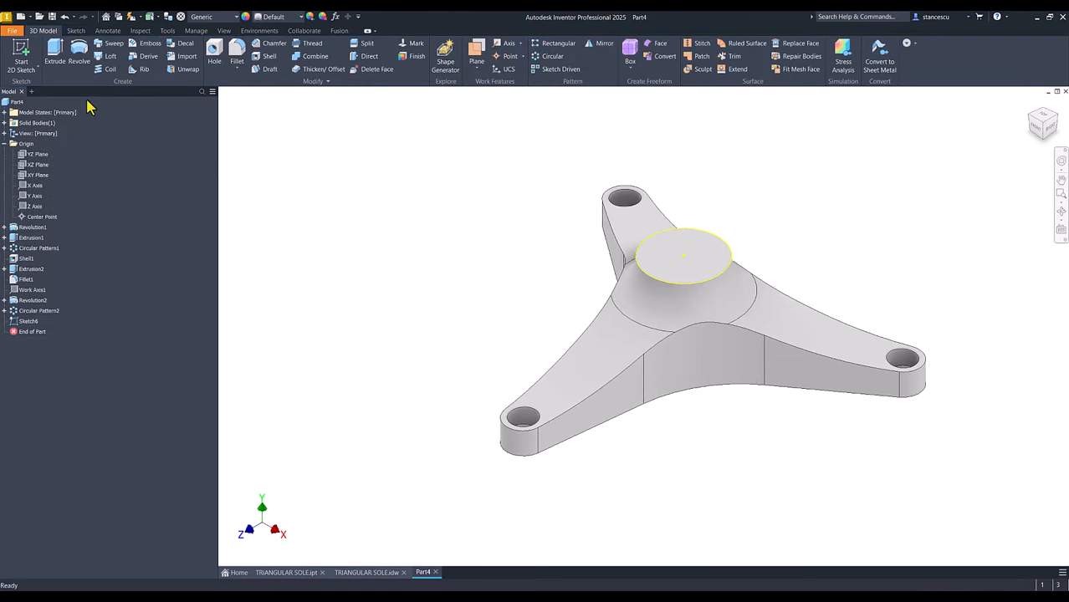
Step: Extrude the hub's circular profile down to the arms' bottom face and join it to the body
{"action": "left_click", "coordinate": [56, 56]}
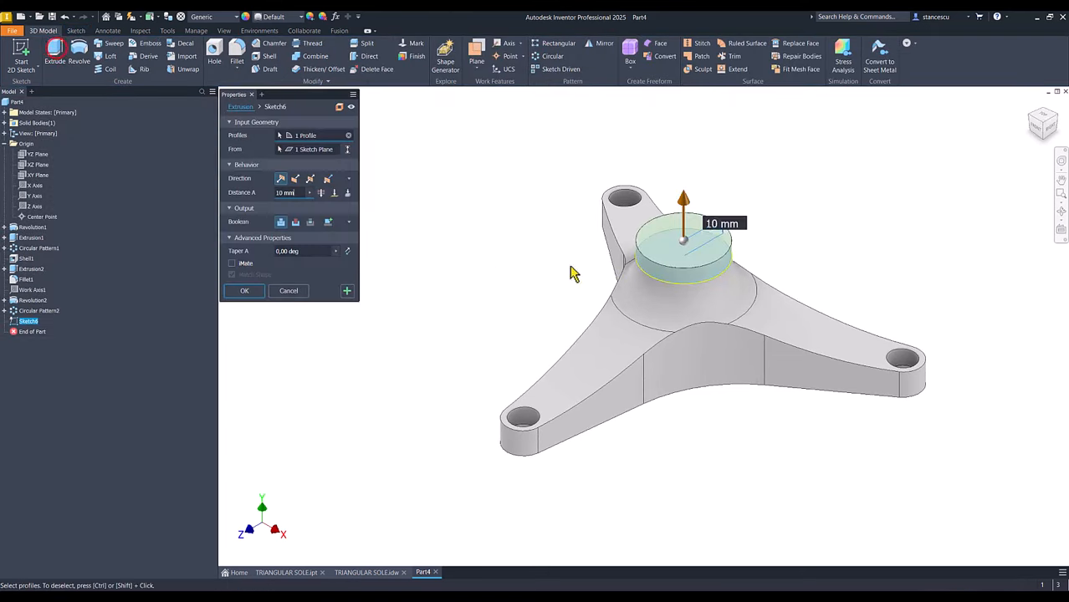
{"action": "left_click", "coordinate": [335, 192]}
{"action": "middle_click_drag", "start_coordinate": [406, 322], "coordinate": [510, 501], "text": "shift"}
{"action": "scroll", "coordinate": [469, 443], "scroll_direction": "up", "scroll_amount": 5}
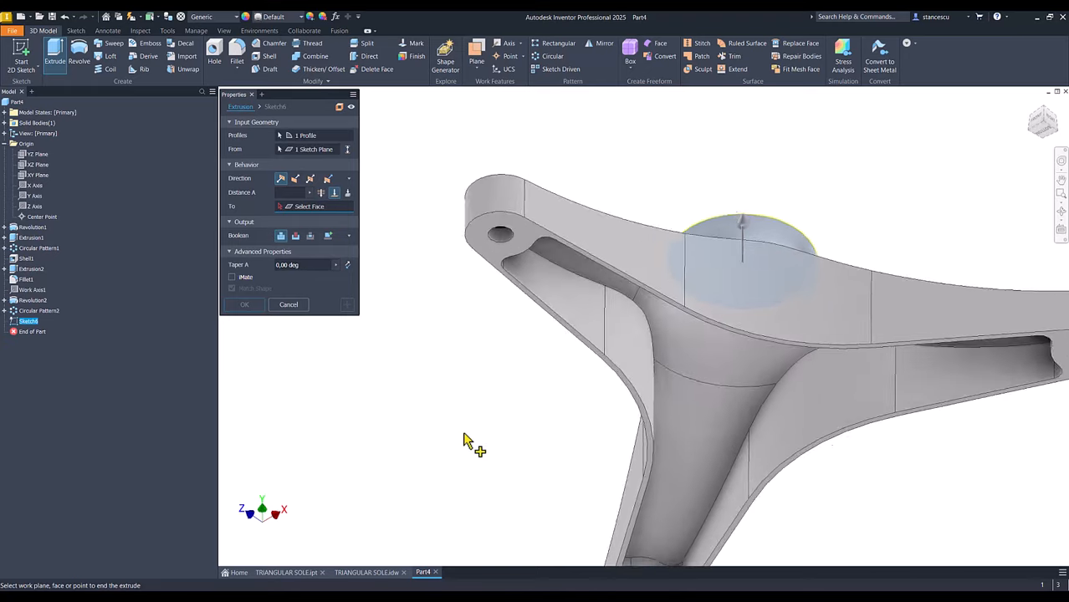
{"action": "left_click", "coordinate": [509, 266]}
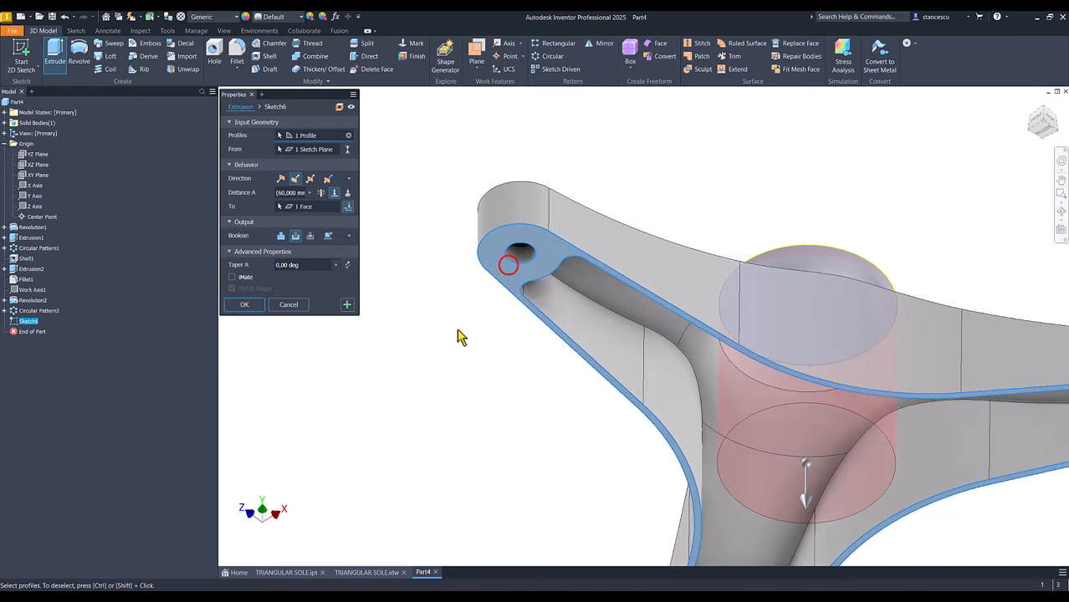
{"action": "middle_click_drag", "start_coordinate": [458, 329], "coordinate": [360, 334], "text": "shift"}
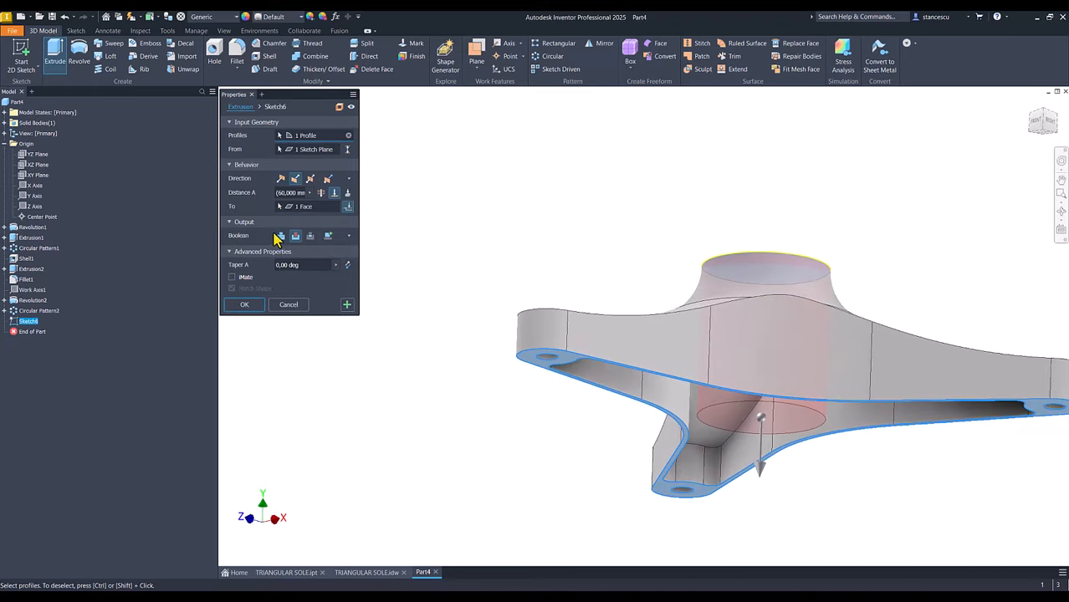
{"action": "left_click", "coordinate": [280, 236]}
{"action": "middle_click_drag", "start_coordinate": [298, 291], "coordinate": [272, 313], "text": "shift"}
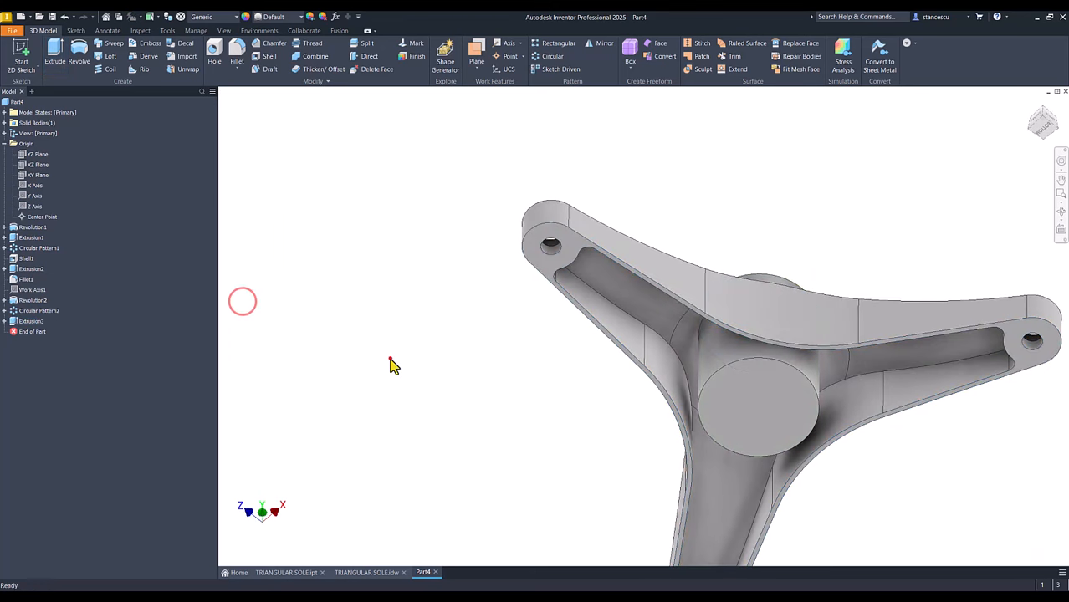
{"action": "key", "text": "F6"}
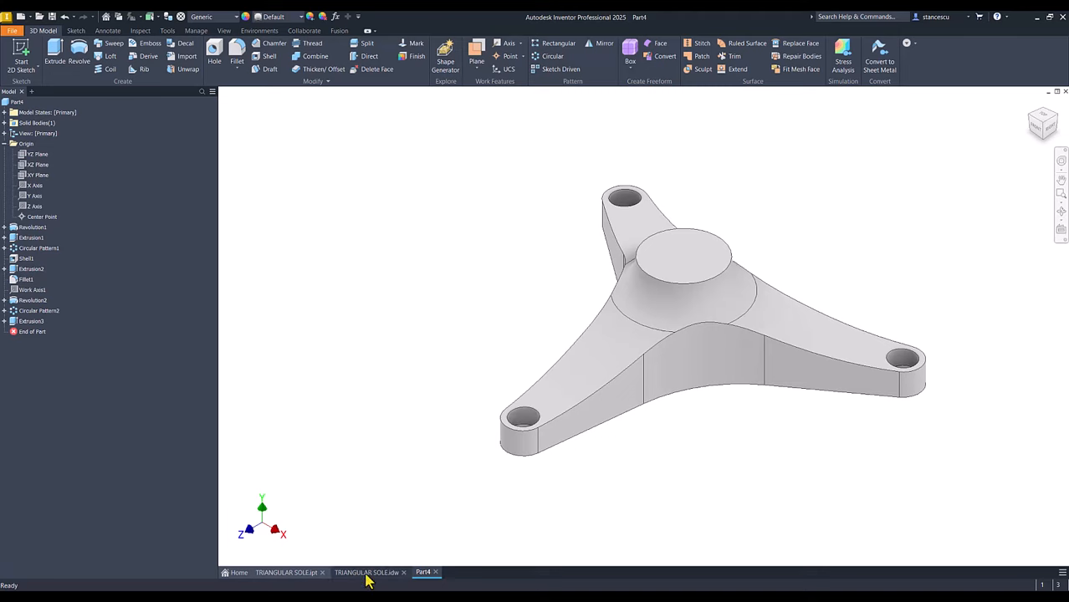
Step: Check the hub bore on the drawing and cut a simple 24 mm through-all hole concentric with the hub's top face
{"action": "left_click", "coordinate": [366, 573]}
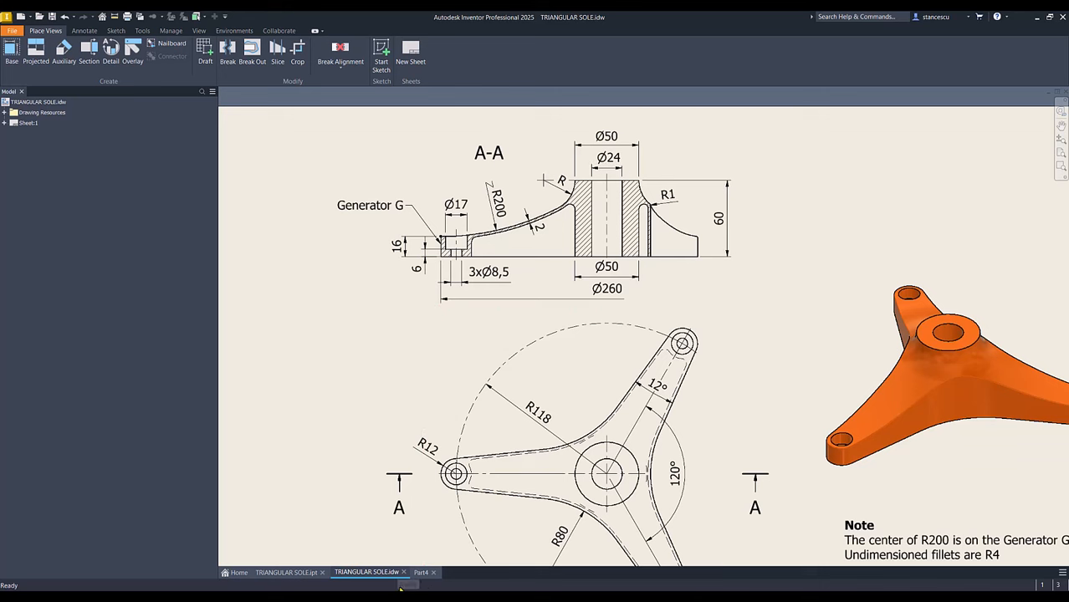
{"action": "left_click", "coordinate": [421, 573]}
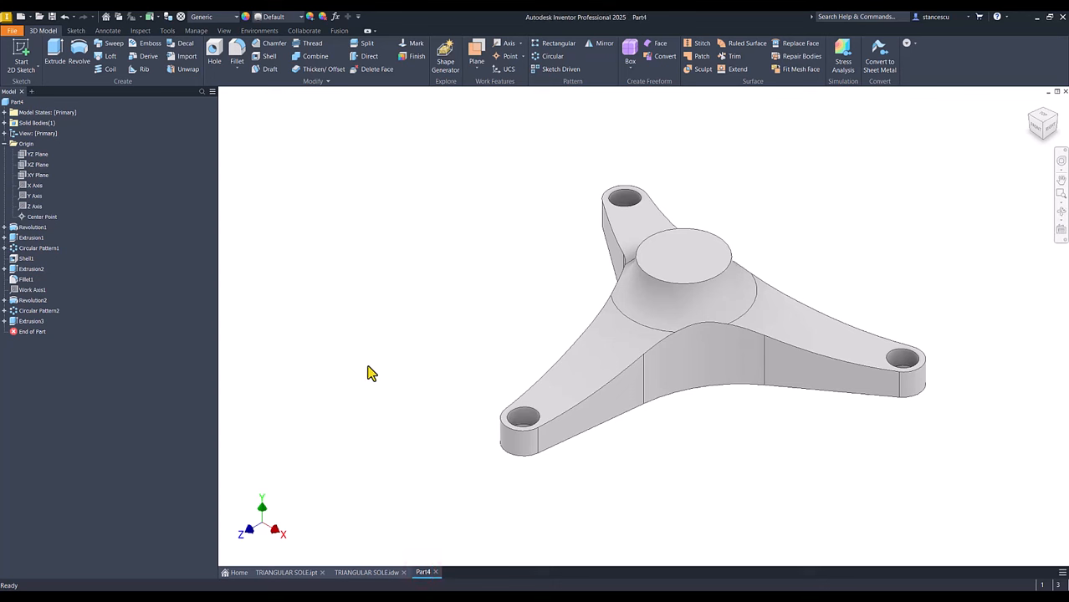
{"action": "left_click", "coordinate": [215, 52]}
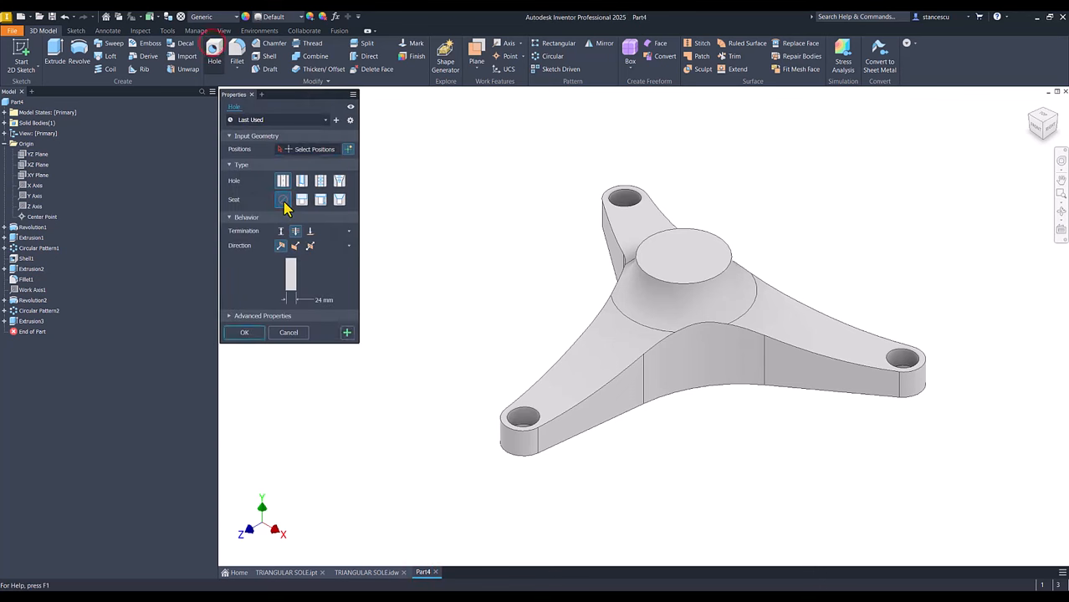
{"action": "left_click", "coordinate": [664, 241]}
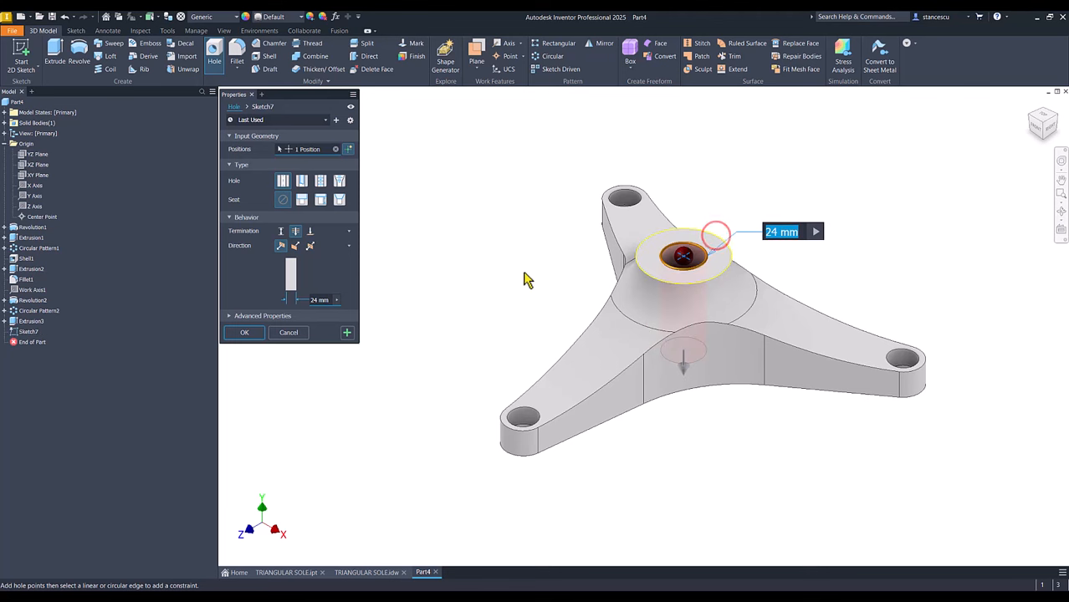
{"action": "left_click", "coordinate": [244, 333]}
{"action": "left_click", "coordinate": [348, 326]}
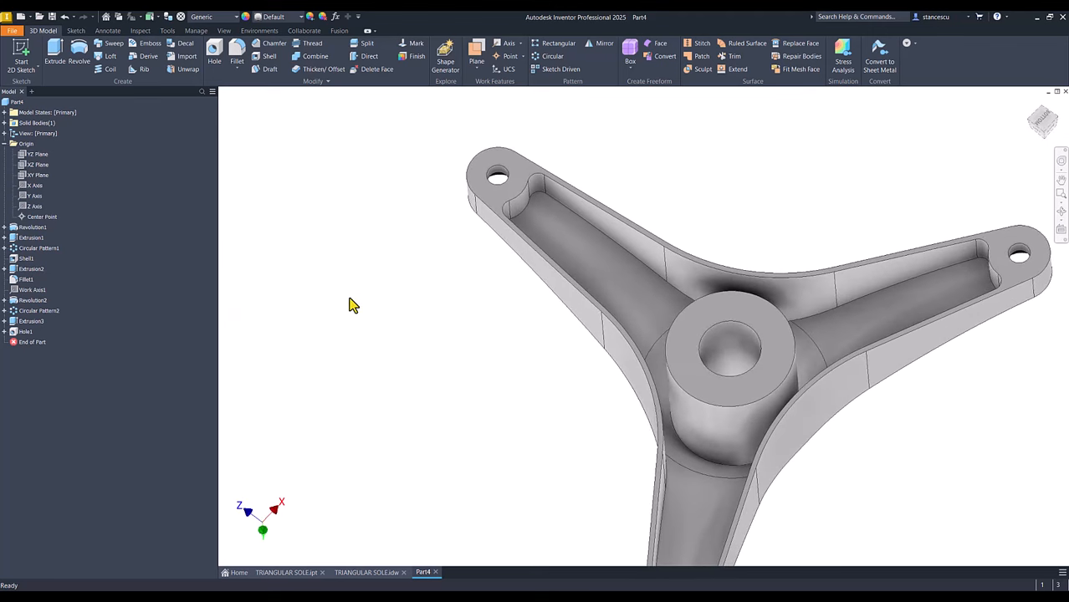
{"action": "key", "text": "F6"}
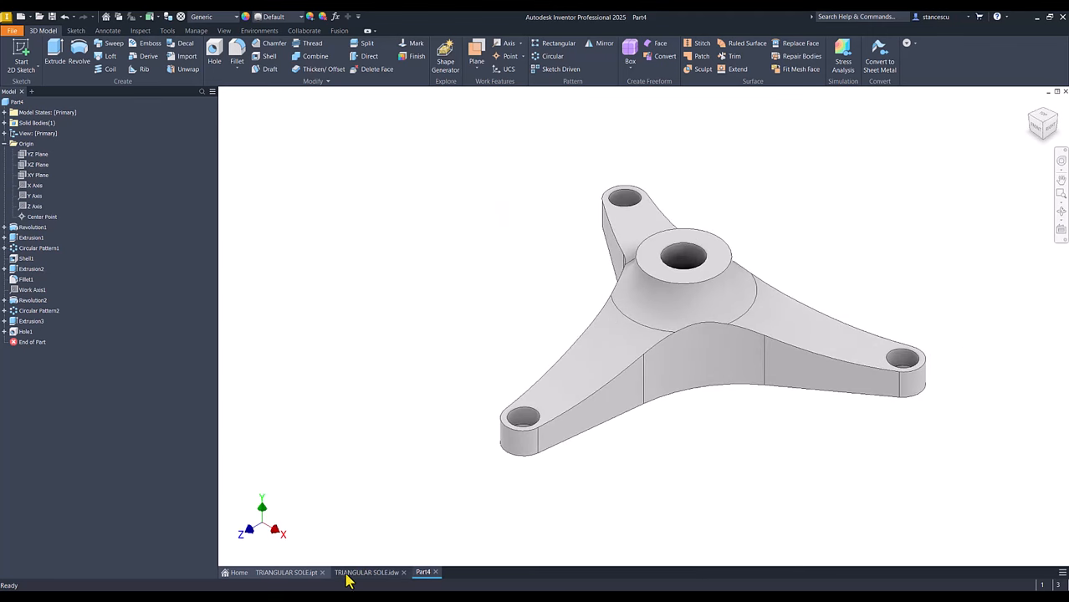
Step: Examine the fillets on the underside of the finished reference part and the undimensioned-fillet note on the drawing
{"action": "left_click", "coordinate": [306, 575]}
{"action": "left_click", "coordinate": [424, 410]}
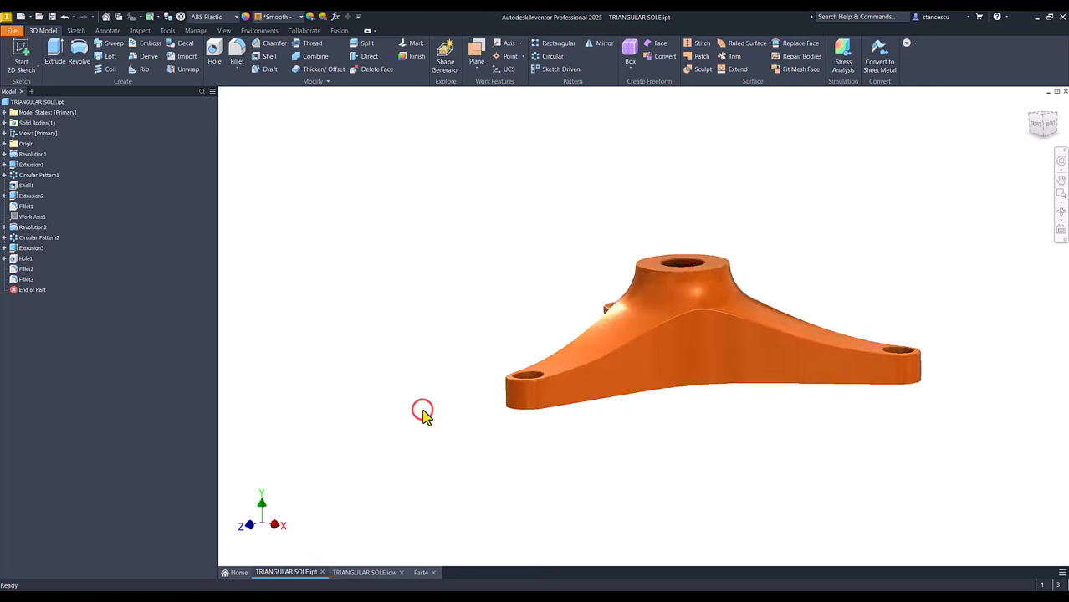
{"action": "middle_click_drag", "start_coordinate": [504, 433], "coordinate": [638, 408], "text": "shift"}
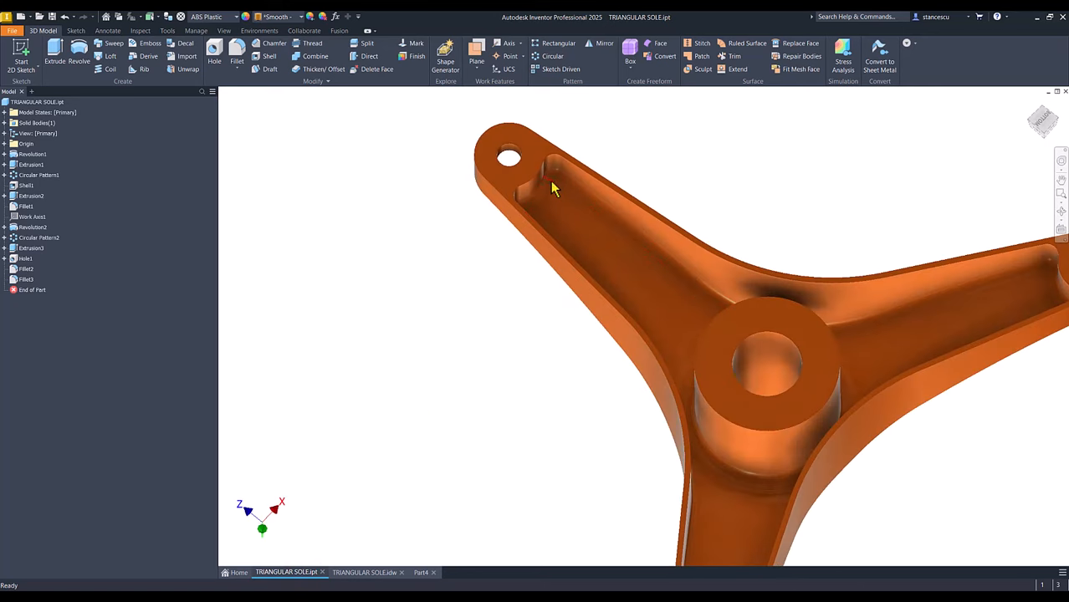
{"action": "middle_click_drag", "start_coordinate": [585, 232], "coordinate": [432, 389], "text": "shift"}
{"action": "middle_click_drag", "start_coordinate": [477, 427], "coordinate": [415, 580], "text": "shift"}
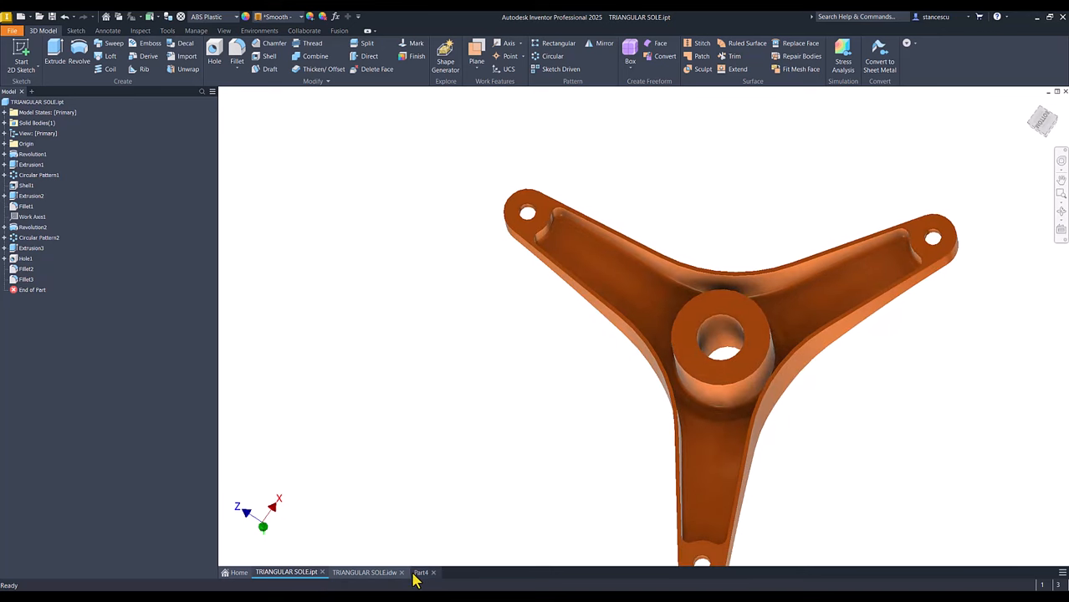
{"action": "left_click", "coordinate": [420, 574]}
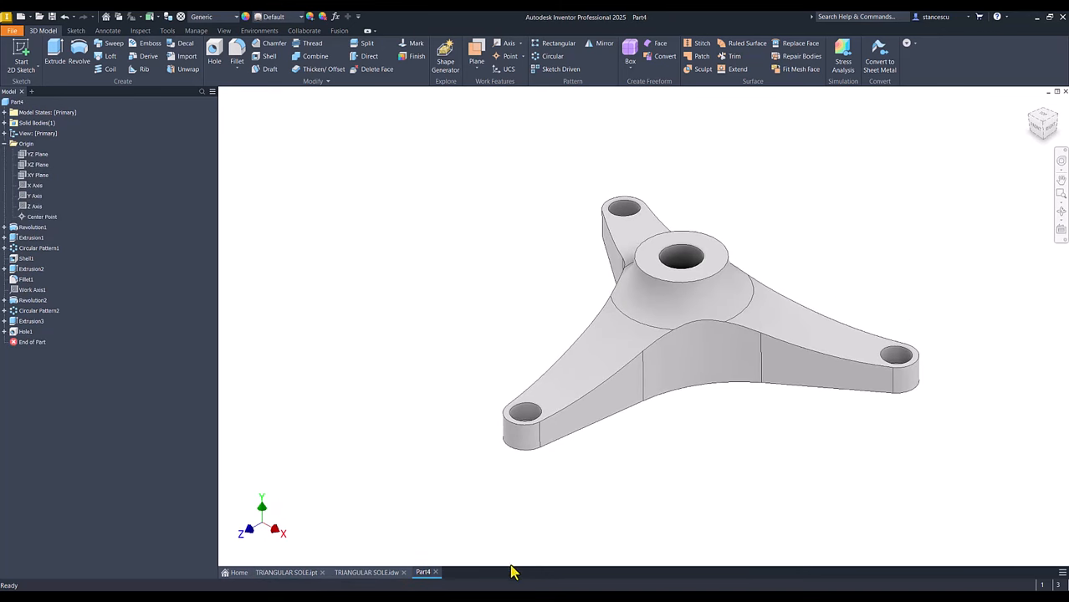
{"action": "left_click", "coordinate": [375, 573]}
{"action": "key", "text": "F6"}
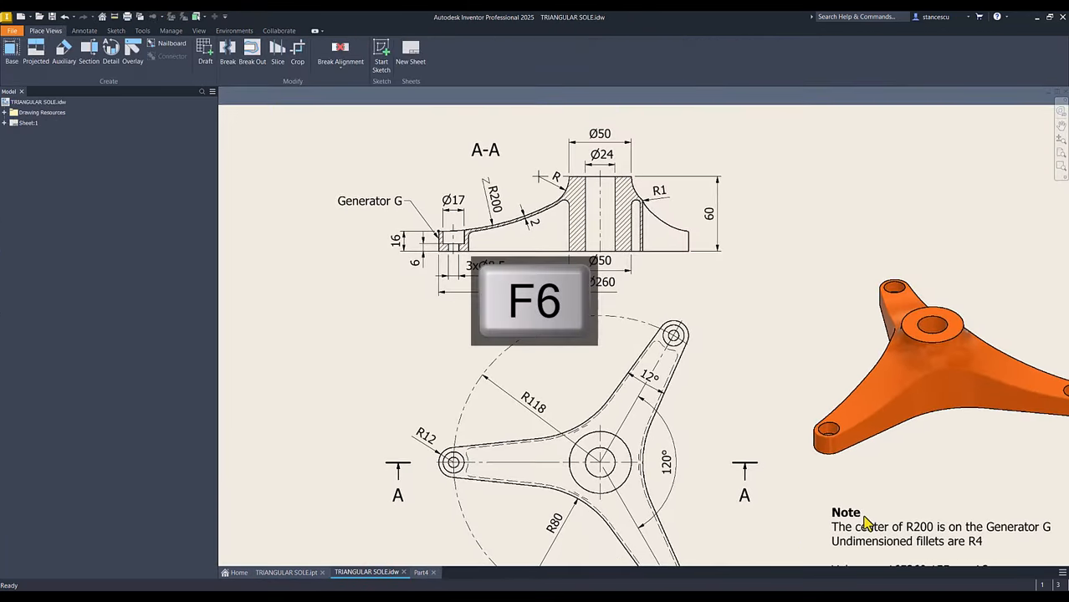
Step: Check the undimensioned-fillet note on the drawing and set up a 4 mm fillet on the inner edge loops of the part's underside pocket
{"action": "key", "text": "Num_Lock"}
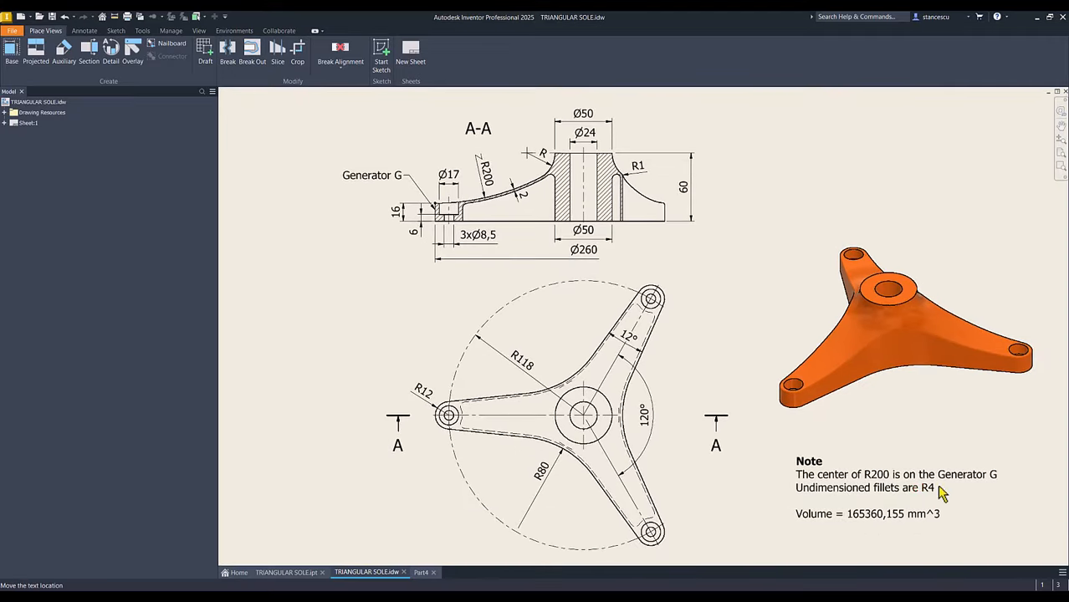
{"action": "left_click", "coordinate": [931, 490]}
{"action": "left_click", "coordinate": [423, 573]}
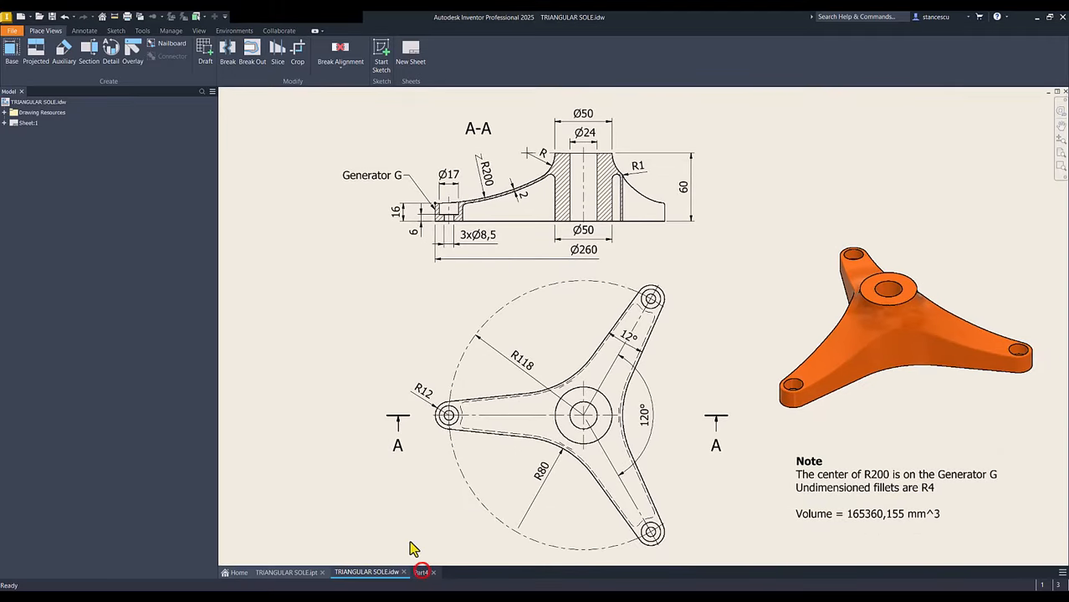
{"action": "middle_click_drag", "start_coordinate": [383, 343], "coordinate": [563, 339], "text": "shift"}
{"action": "left_click", "coordinate": [565, 337]}
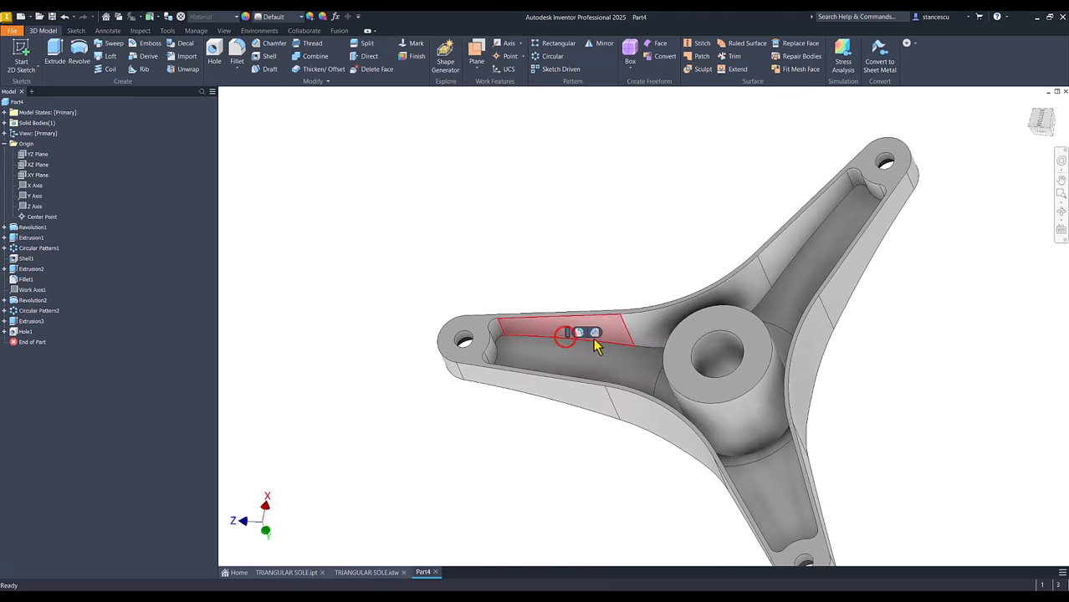
{"action": "left_click", "coordinate": [581, 332]}
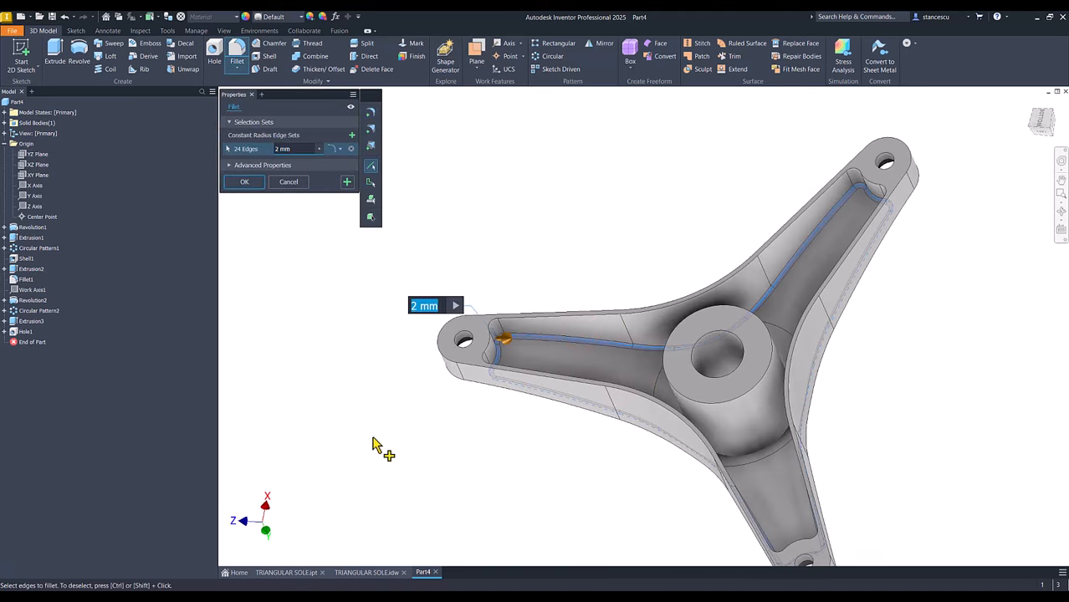
{"action": "type", "text": "4"}
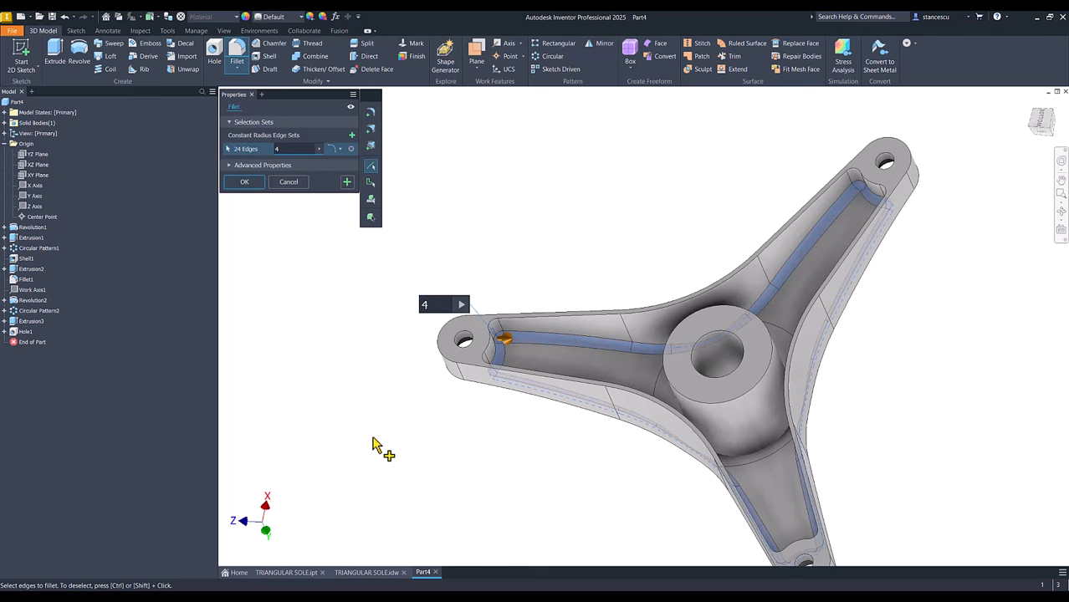
Step: Add the circular edge where the hub meets the underside to the fillet, apply it and restore the home view
{"action": "middle_click_drag", "start_coordinate": [373, 438], "coordinate": [747, 383], "text": "shift"}
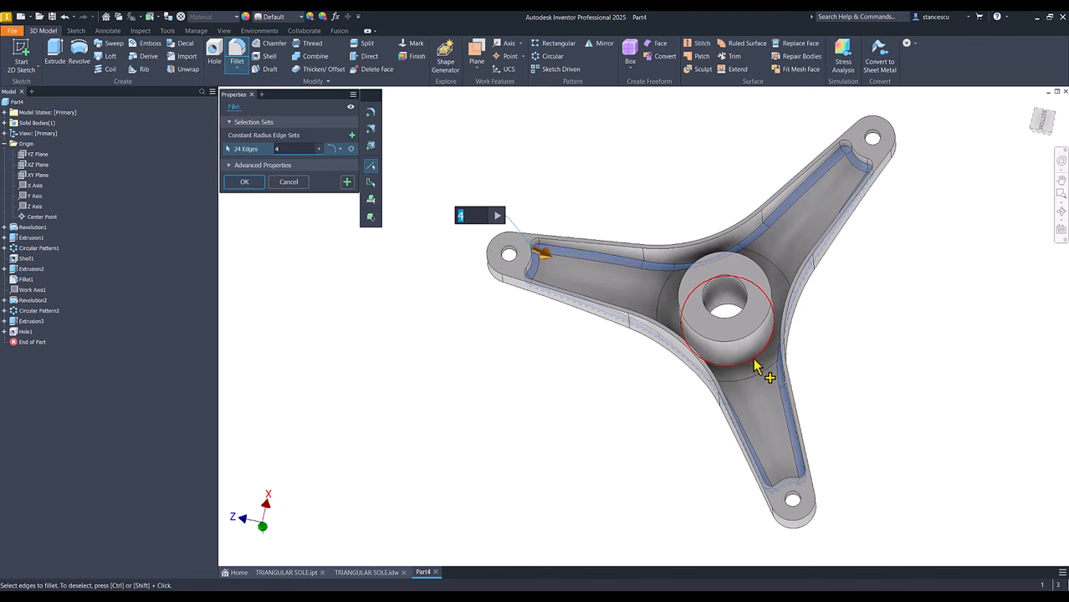
{"action": "left_click", "coordinate": [756, 366]}
{"action": "middle_click_drag", "start_coordinate": [561, 420], "coordinate": [503, 411], "text": "shift"}
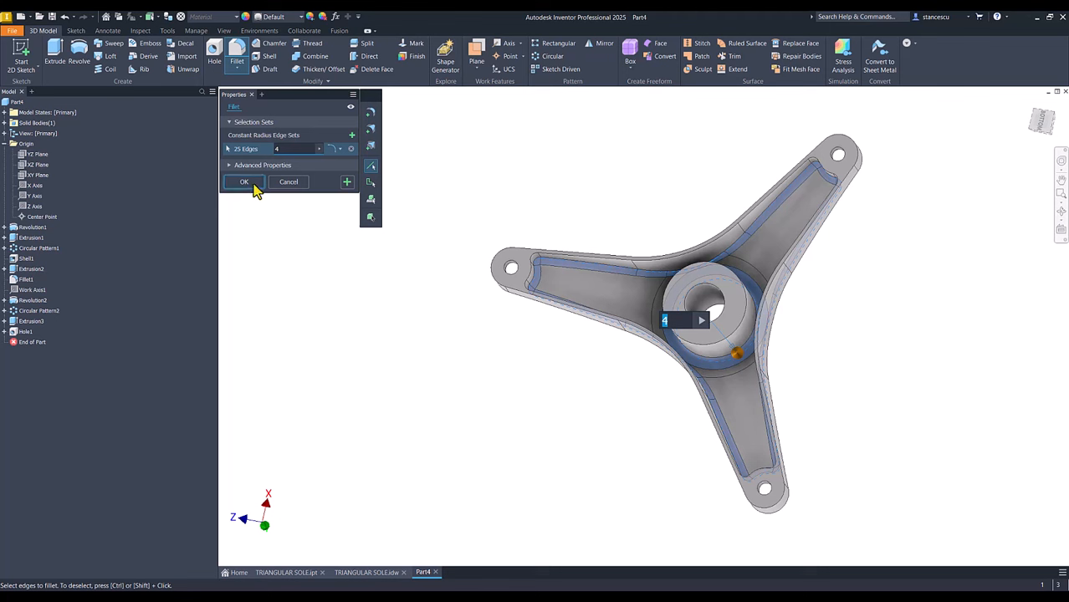
{"action": "left_click", "coordinate": [254, 186]}
{"action": "left_click", "coordinate": [336, 302]}
{"action": "key", "text": "F6"}
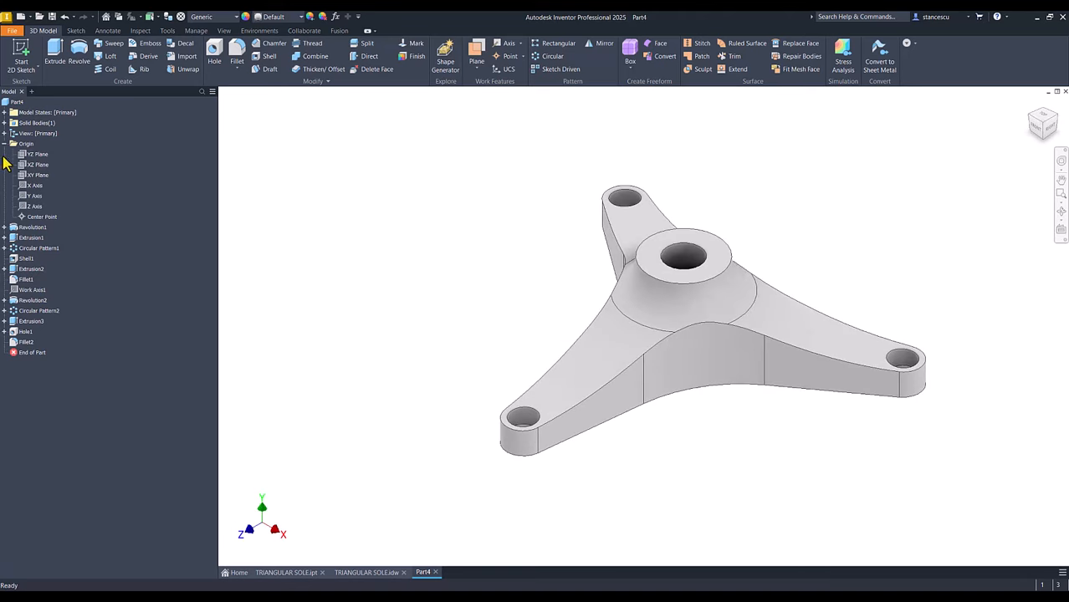
Step: Update the part's physical properties in iProperties and copy its volume value
{"action": "left_click", "coordinate": [4, 144]}
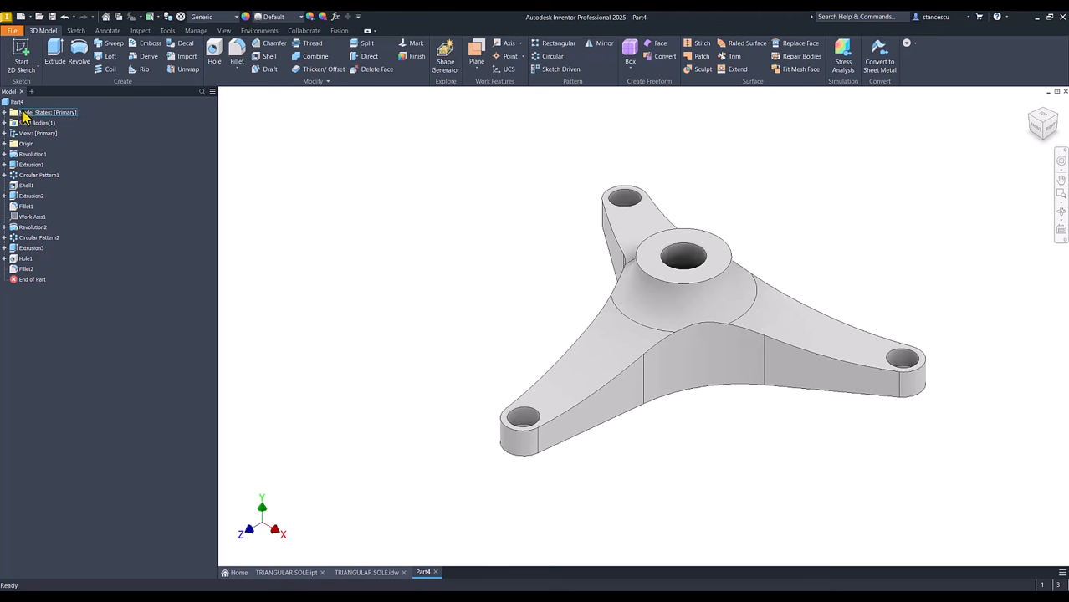
{"action": "right_click", "coordinate": [14, 105]}
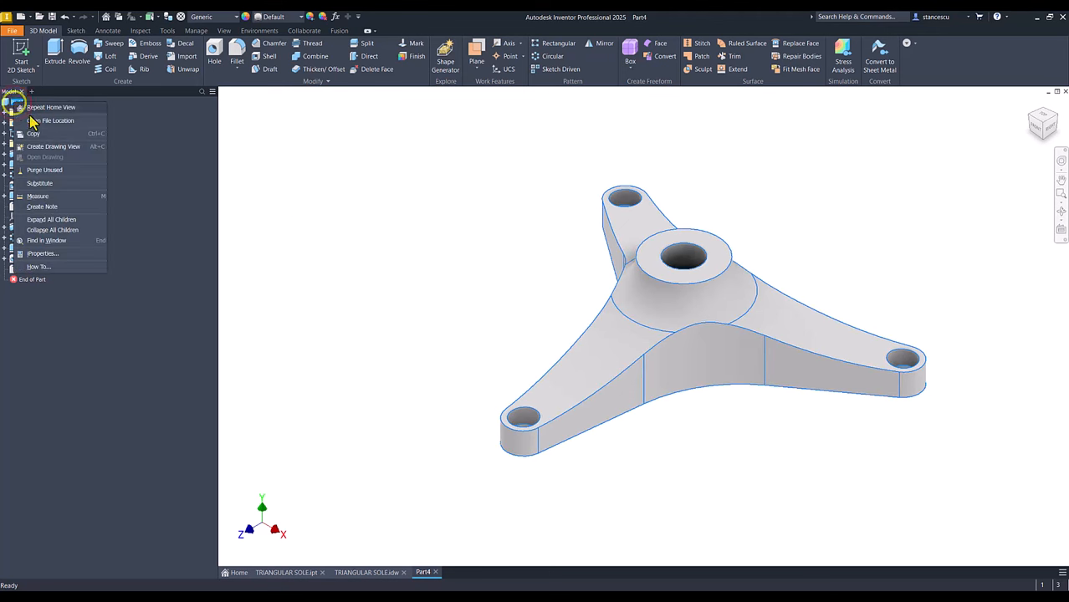
{"action": "left_click", "coordinate": [42, 255]}
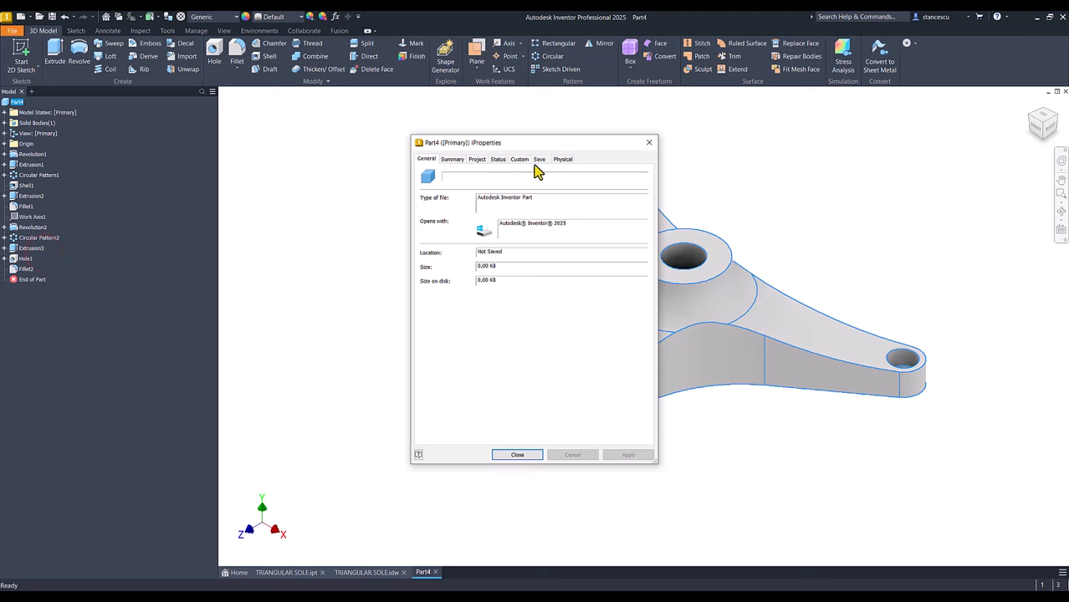
{"action": "left_click", "coordinate": [563, 159]}
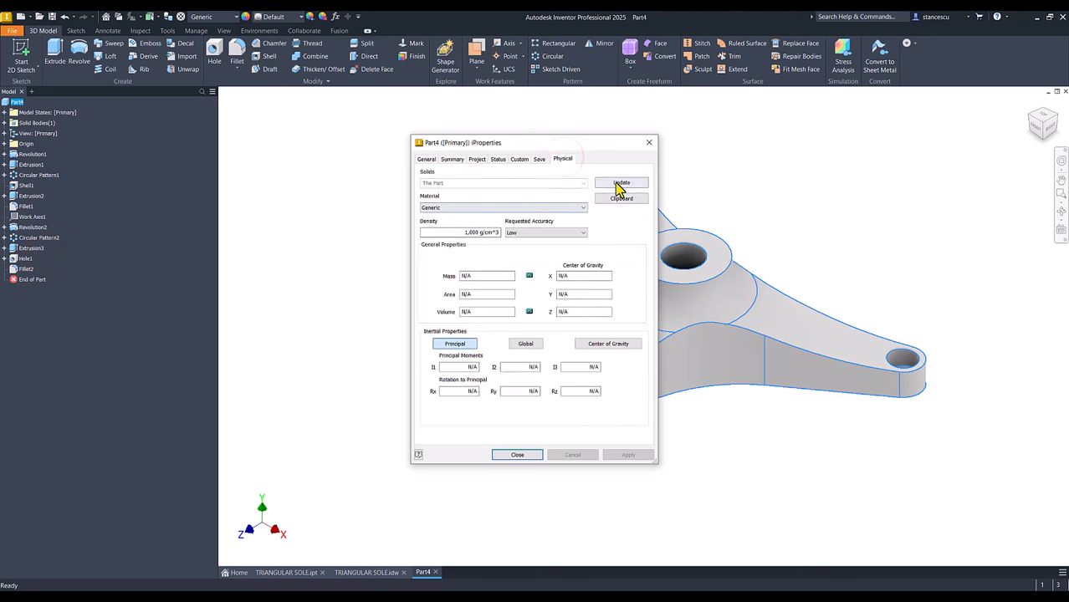
{"action": "left_click", "coordinate": [617, 181]}
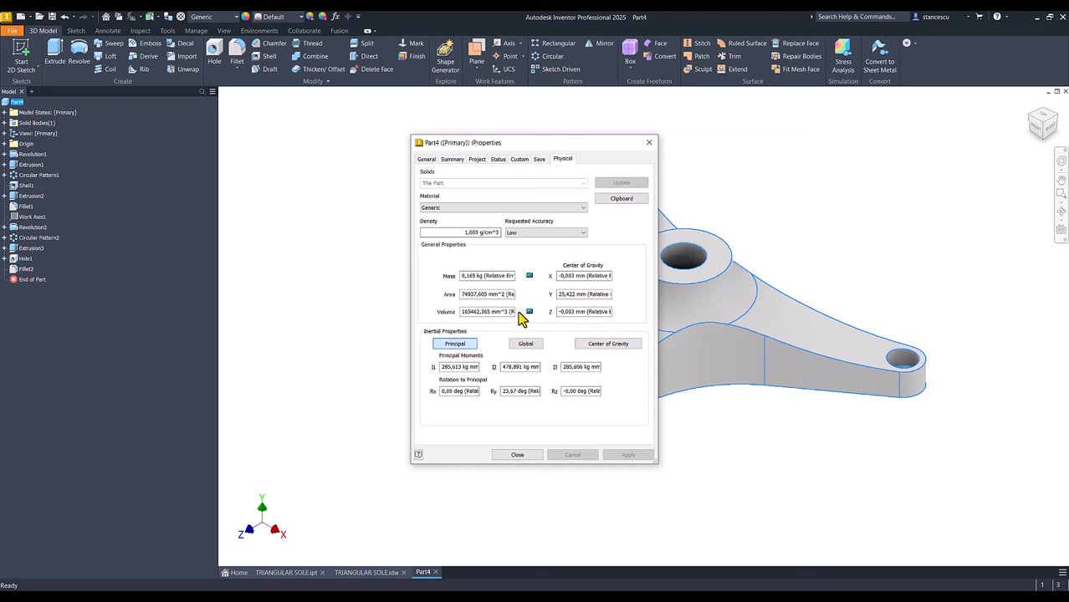
{"action": "left_click", "coordinate": [507, 311]}
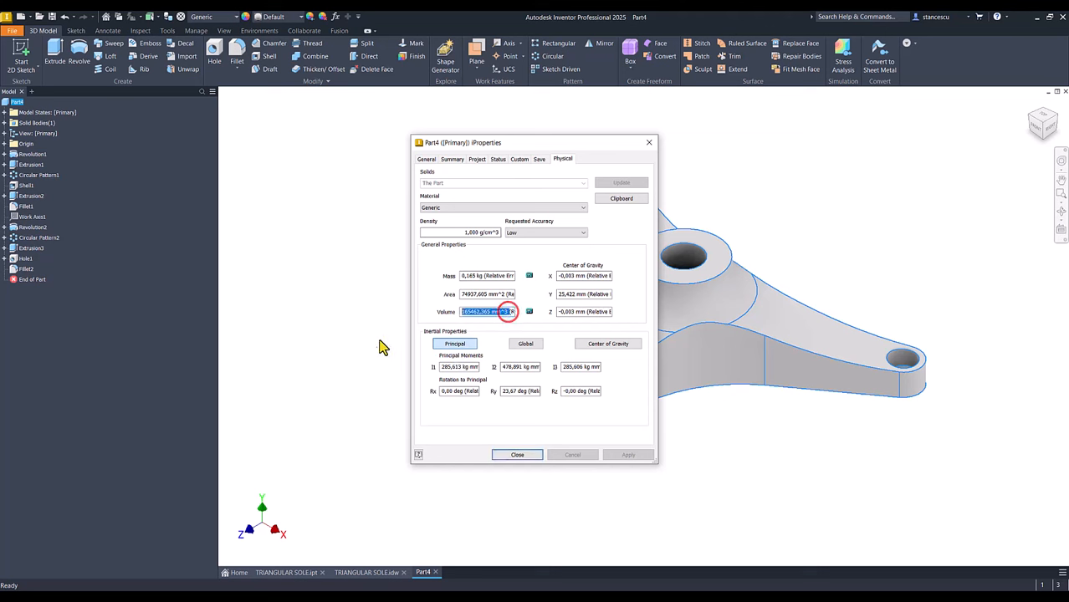
{"action": "key", "text": "ctrl+c"}
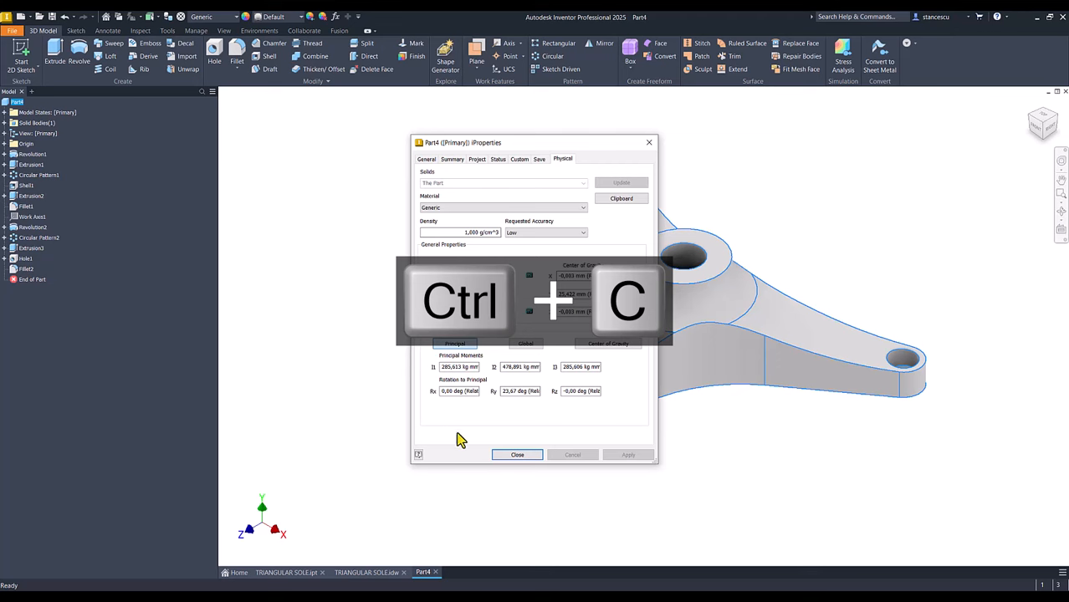
{"action": "left_click", "coordinate": [517, 454]}
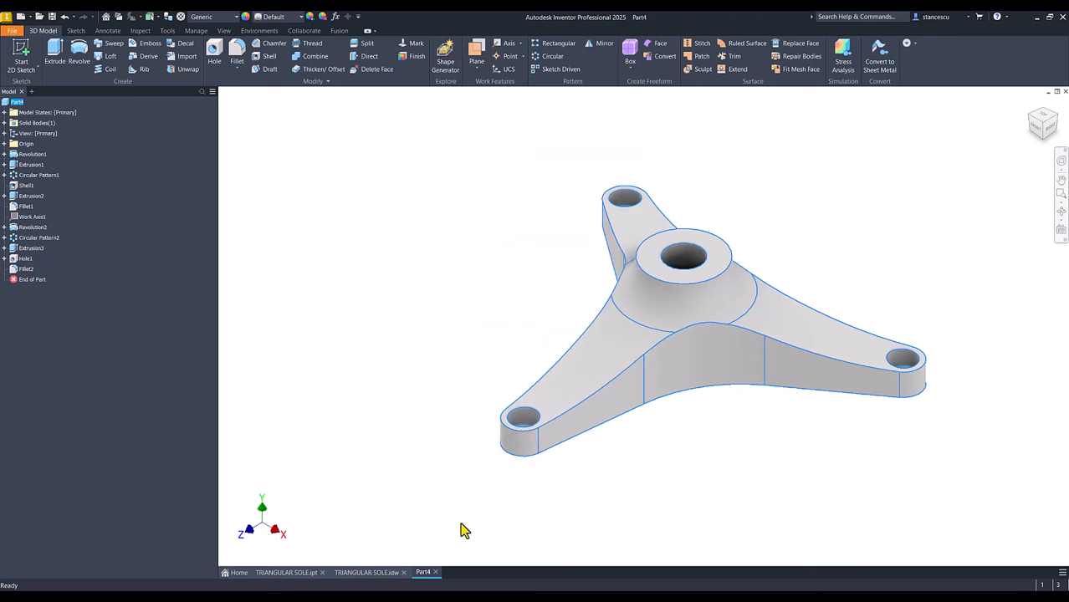
Step: Paste the copied volume, 165462,365 mm^3, on a new line below the existing volume in the drawing note and compare the two
{"action": "left_click", "coordinate": [389, 574]}
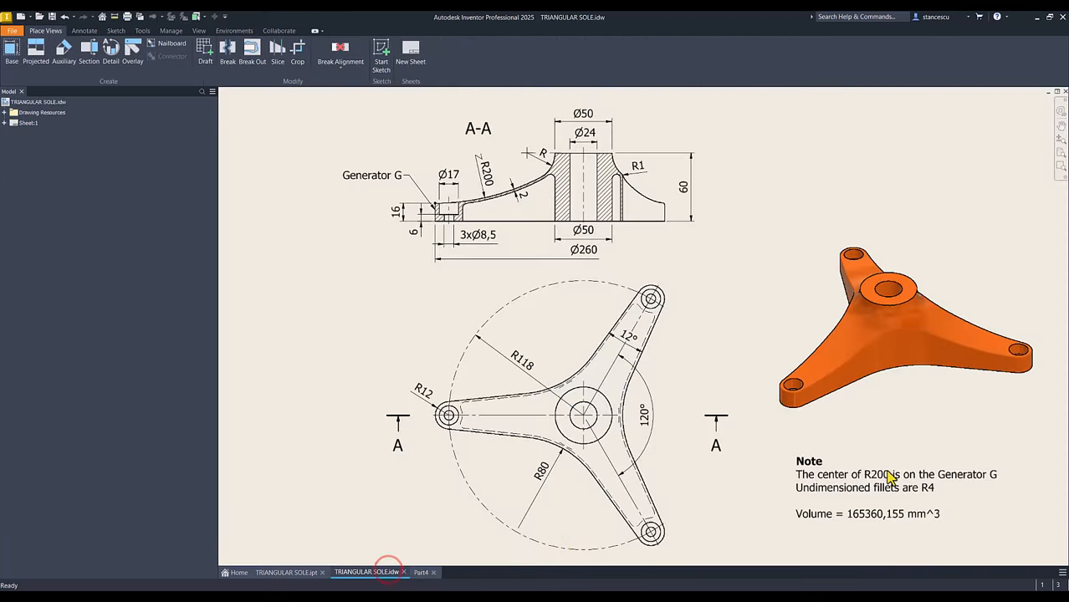
{"action": "double_click", "coordinate": [864, 492]}
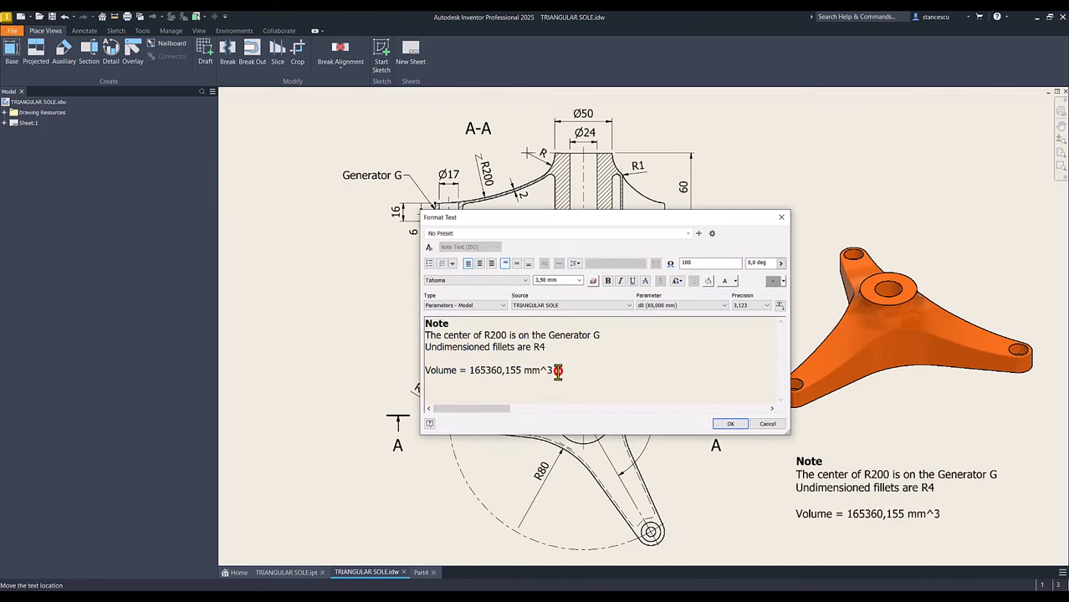
{"action": "key", "text": "Return"}
{"action": "key", "text": "ctrl+v"}
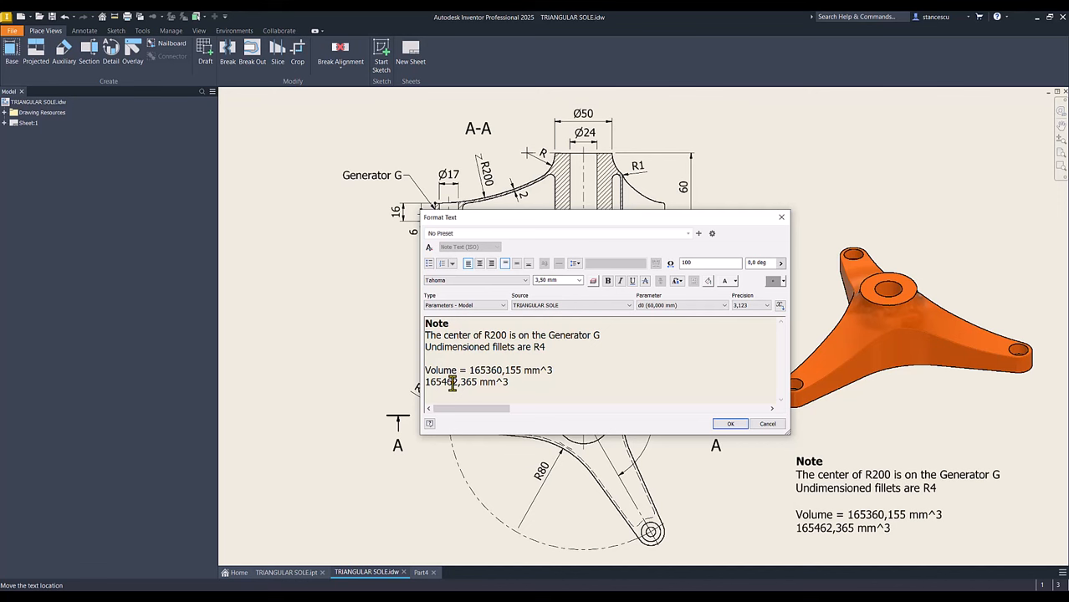
{"action": "mouse_move", "coordinate": [451, 383]}
{"action": "left_mouse_down"}
{"action": "mouse_move", "coordinate": [502, 388]}
{"action": "mouse_move", "coordinate": [454, 387]}
{"action": "left_mouse_up"}
{"action": "left_click", "coordinate": [505, 383]}
Step: Delete the original volume value from the note so the pasted one follows "Volume =", and accept the edited text
{"action": "left_click_drag", "start_coordinate": [472, 369], "coordinate": [578, 370]}
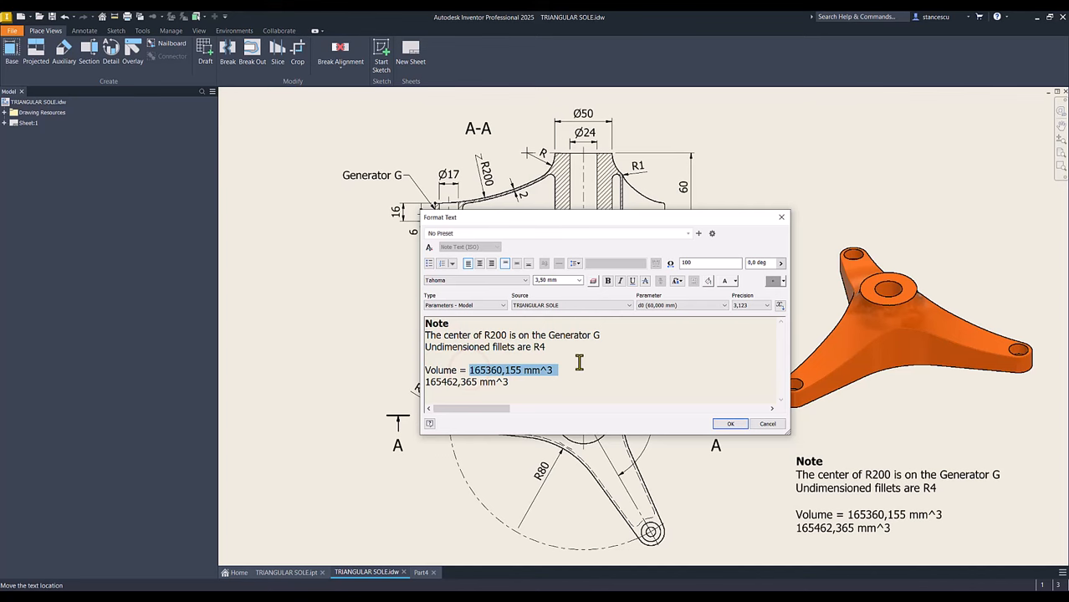
{"action": "key", "text": "Delete"}
{"action": "key", "text": "Delete"}
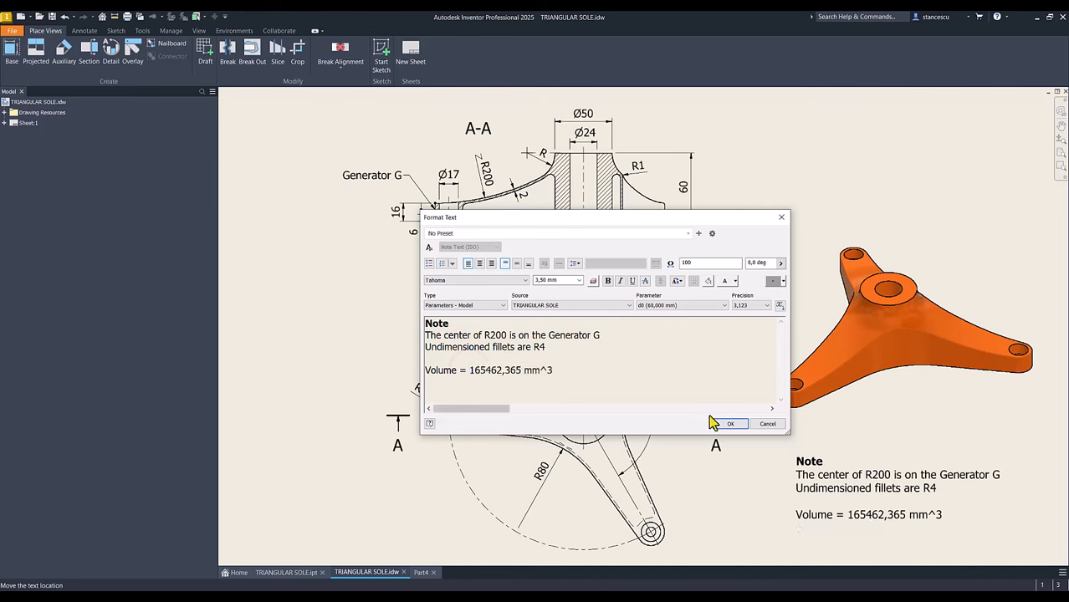
{"action": "left_click", "coordinate": [731, 425]}
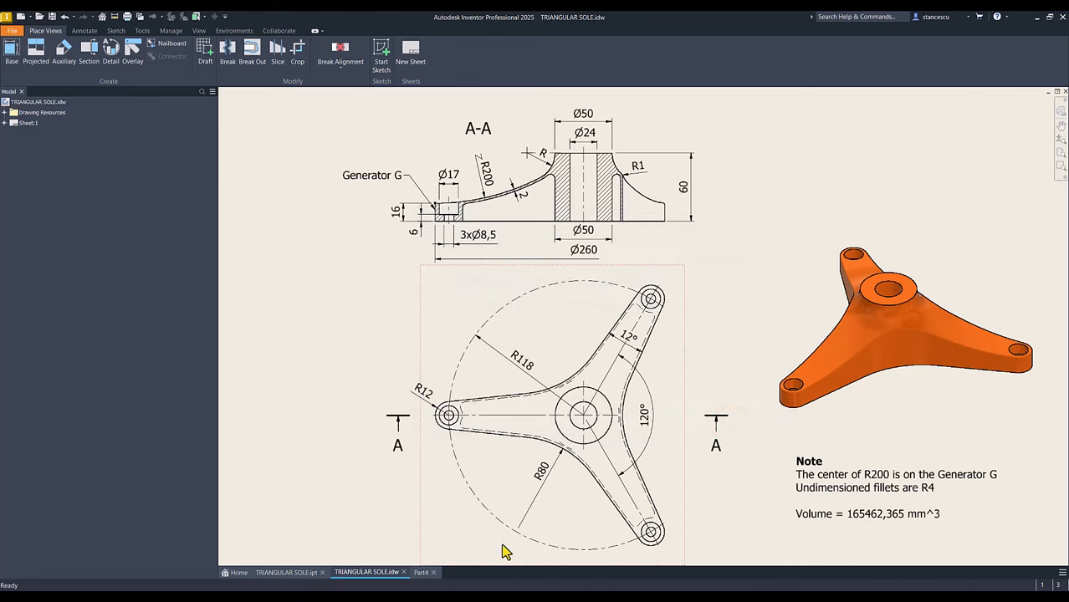
Step: Examine the R1 fillet on the drawing's section view and along the upper outer edges of the finished reference part, comparing with the modelled part
{"action": "left_click", "coordinate": [422, 573]}
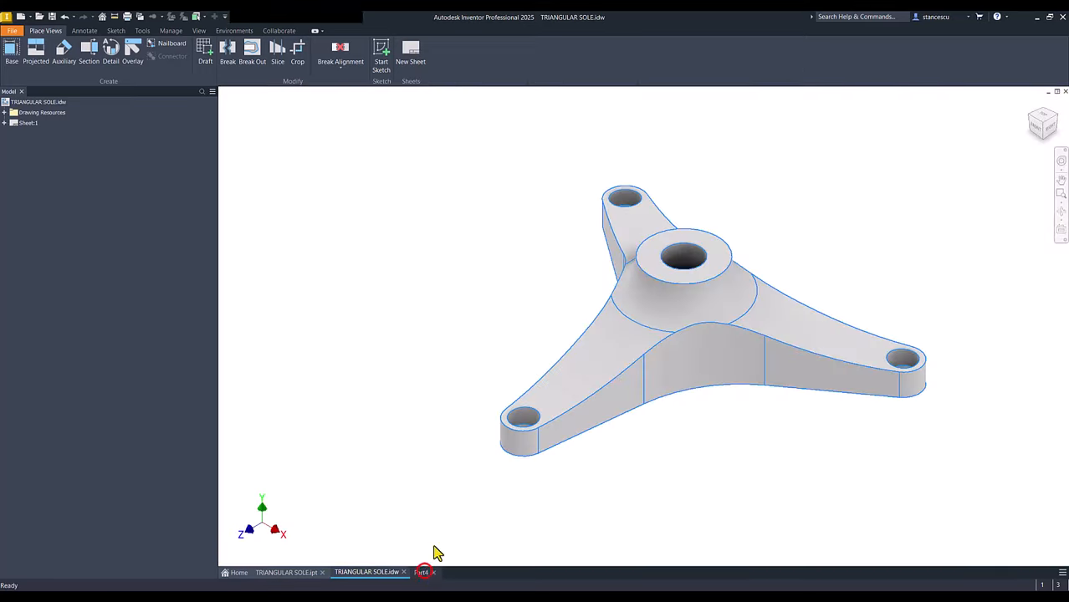
{"action": "left_click", "coordinate": [506, 257]}
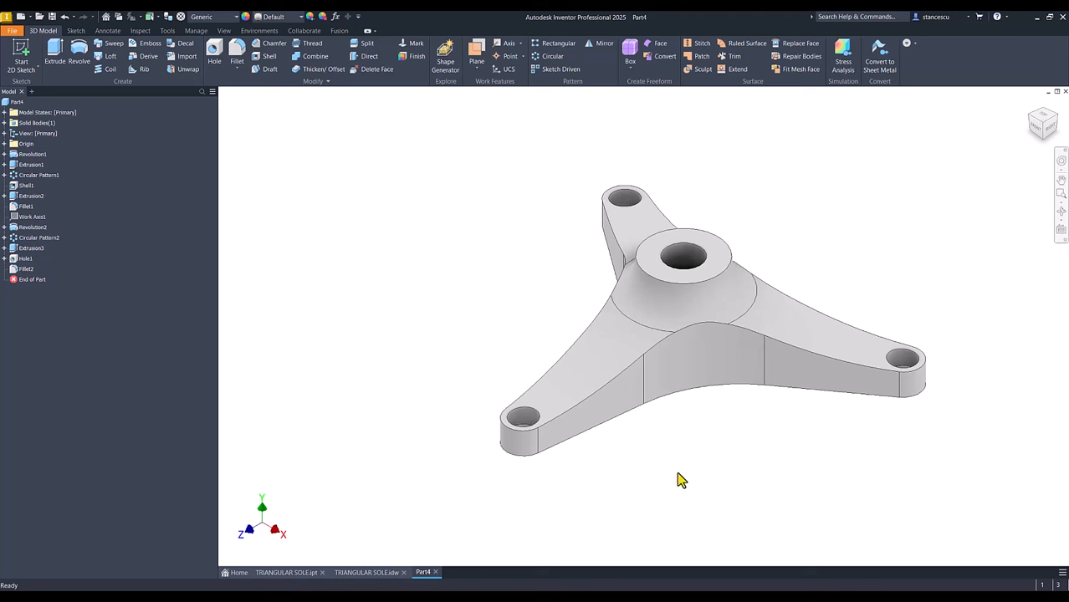
{"action": "left_click", "coordinate": [465, 270]}
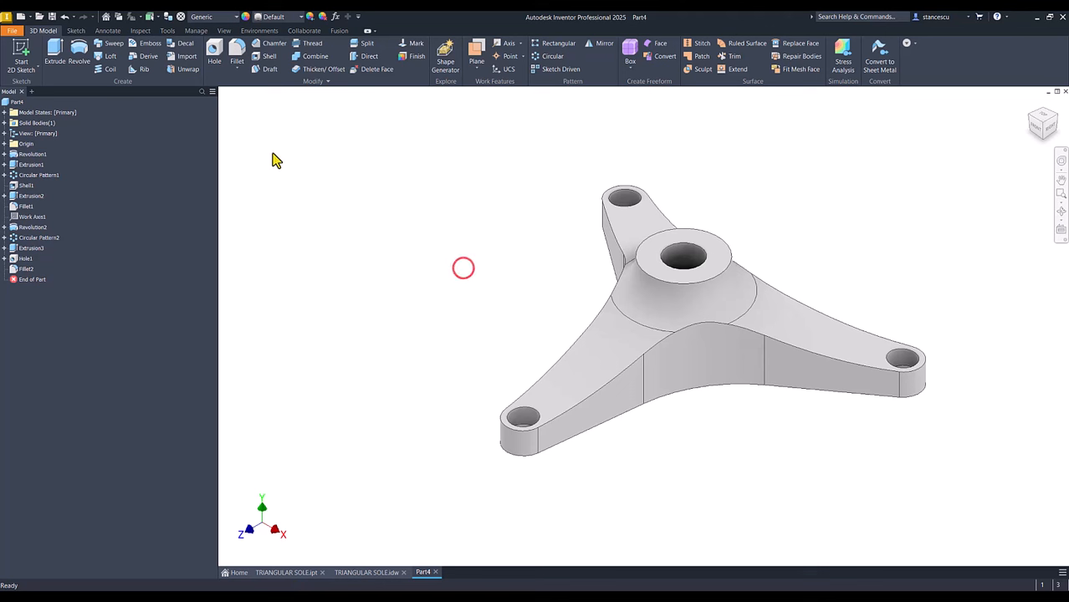
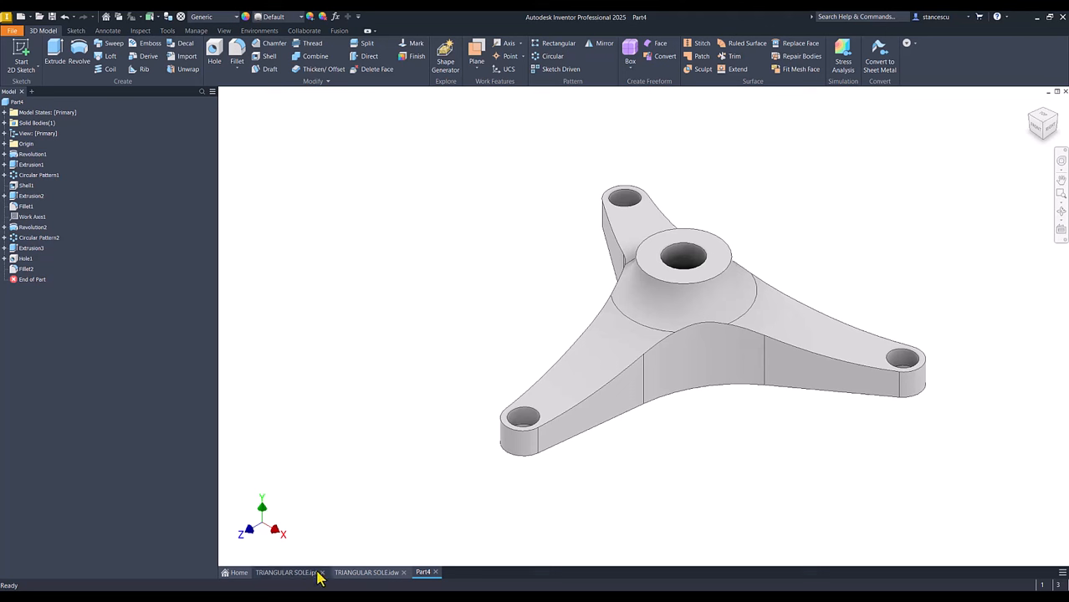
{"action": "left_click", "coordinate": [358, 574]}
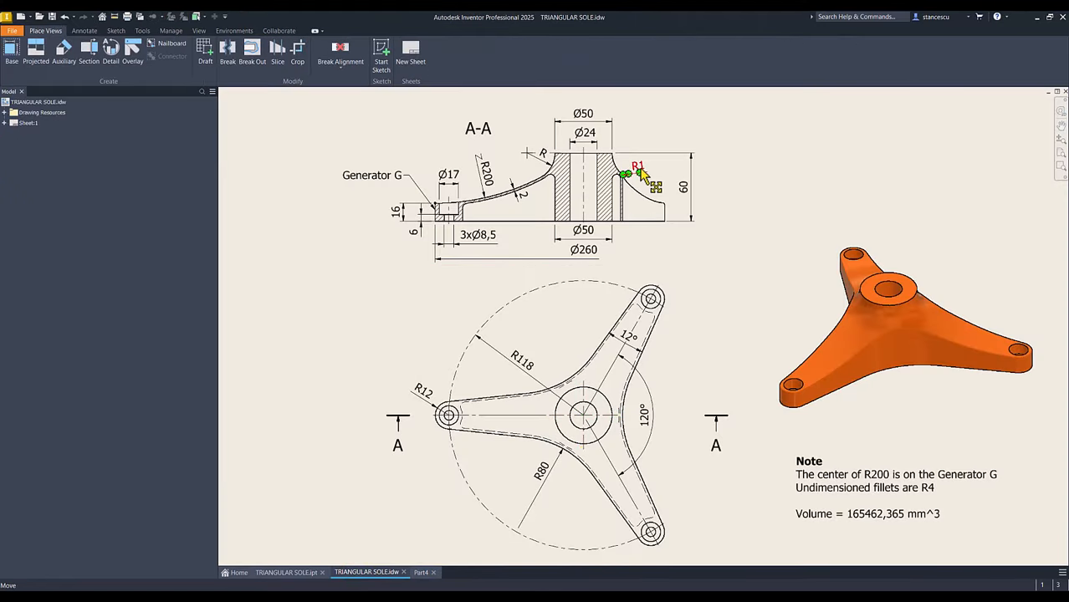
{"action": "left_click_drag", "start_coordinate": [642, 169], "coordinate": [643, 171]}
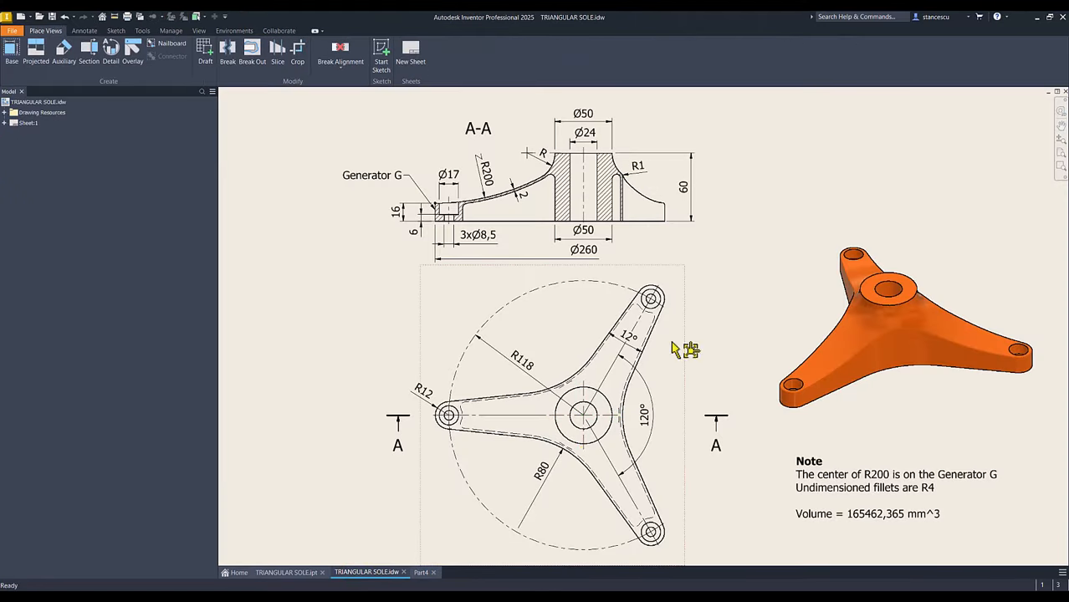
{"action": "left_click", "coordinate": [291, 574]}
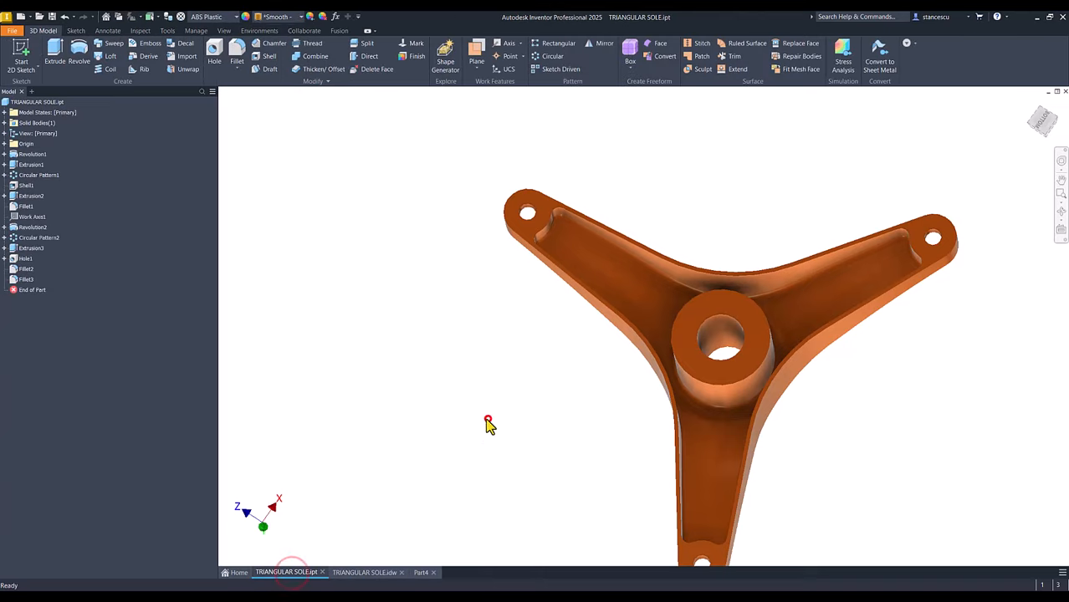
{"action": "middle_click_drag", "start_coordinate": [487, 420], "coordinate": [573, 440], "text": "shift"}
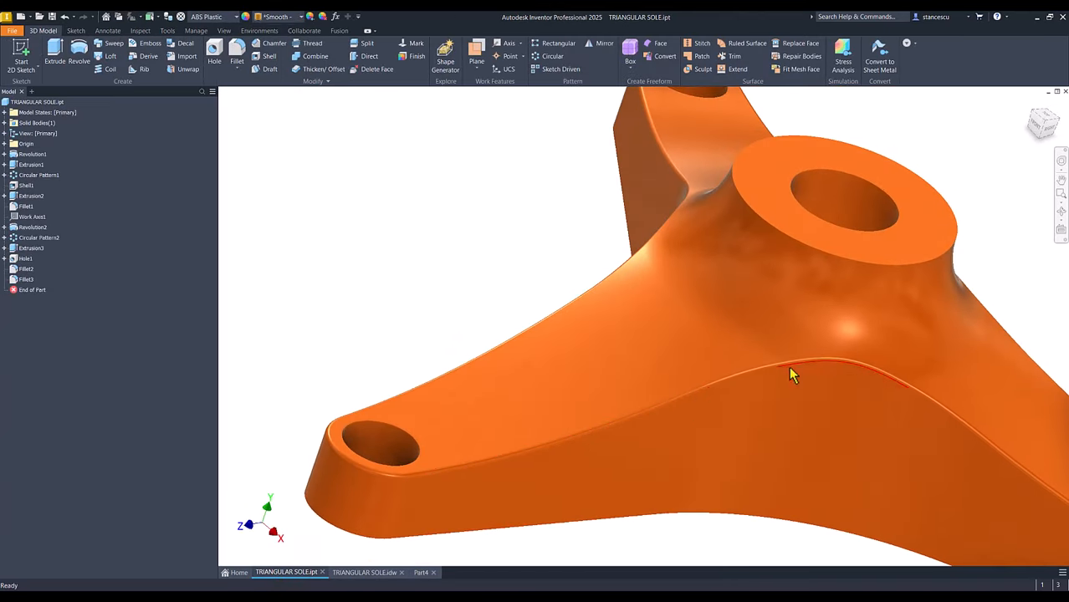
{"action": "scroll", "coordinate": [555, 241], "scroll_direction": "down", "scroll_amount": 3}
{"action": "middle_click_drag", "start_coordinate": [418, 275], "coordinate": [346, 401], "text": "shift"}
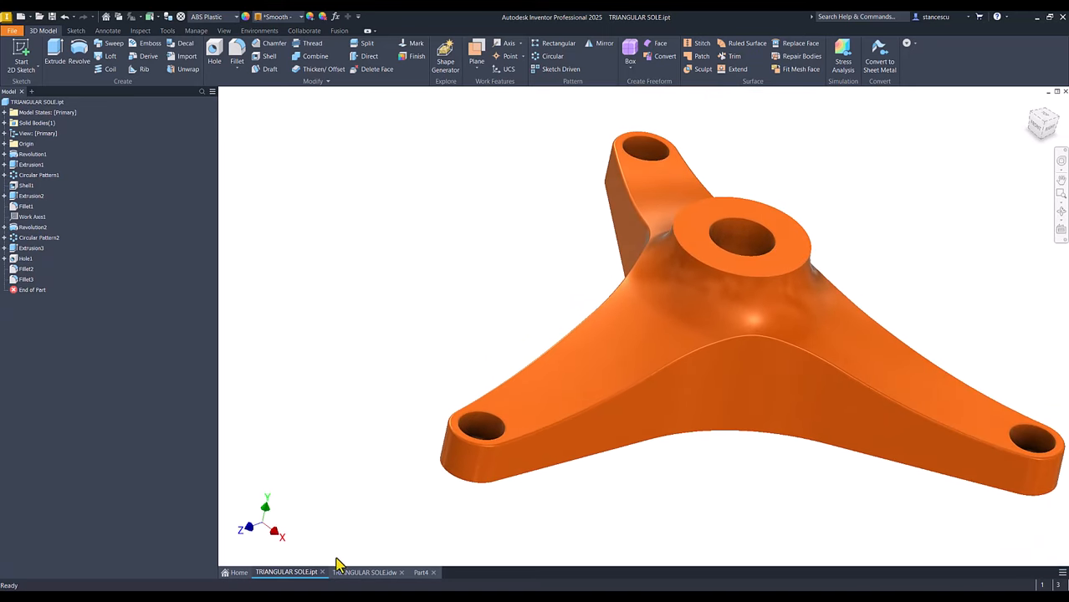
{"action": "left_click", "coordinate": [418, 573]}
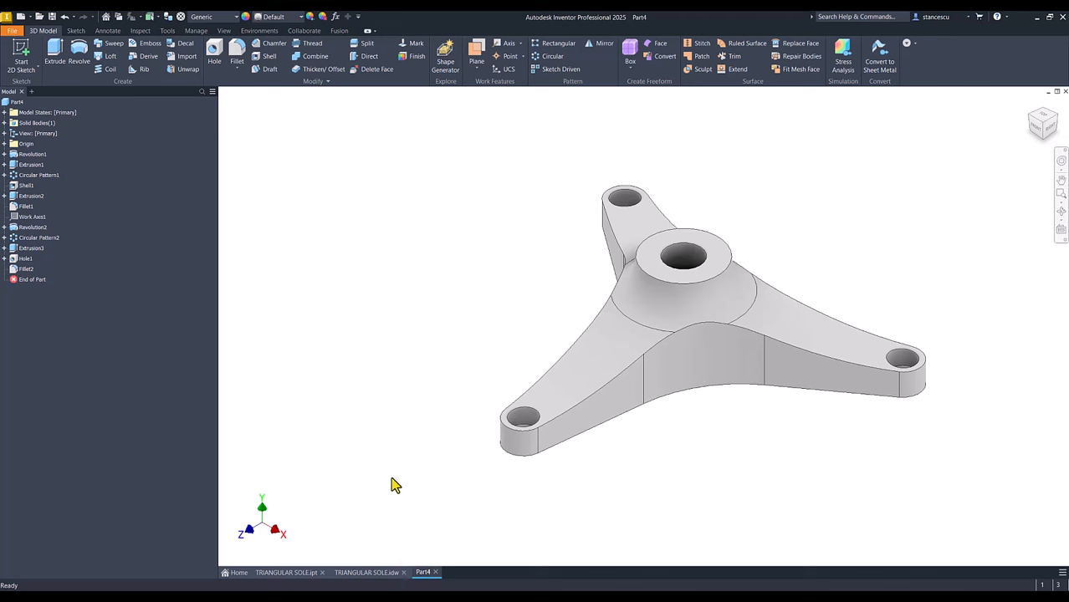
Step: Undo the volume edit in the drawing note and select the note to check its original volume
{"action": "left_click", "coordinate": [377, 572]}
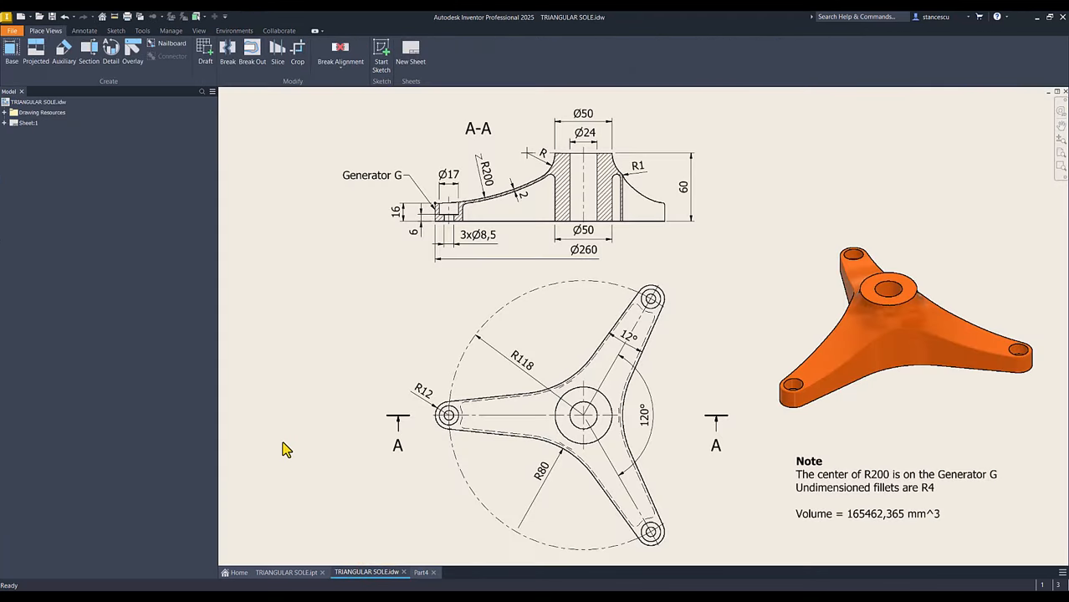
{"action": "key", "text": "ctrl+z"}
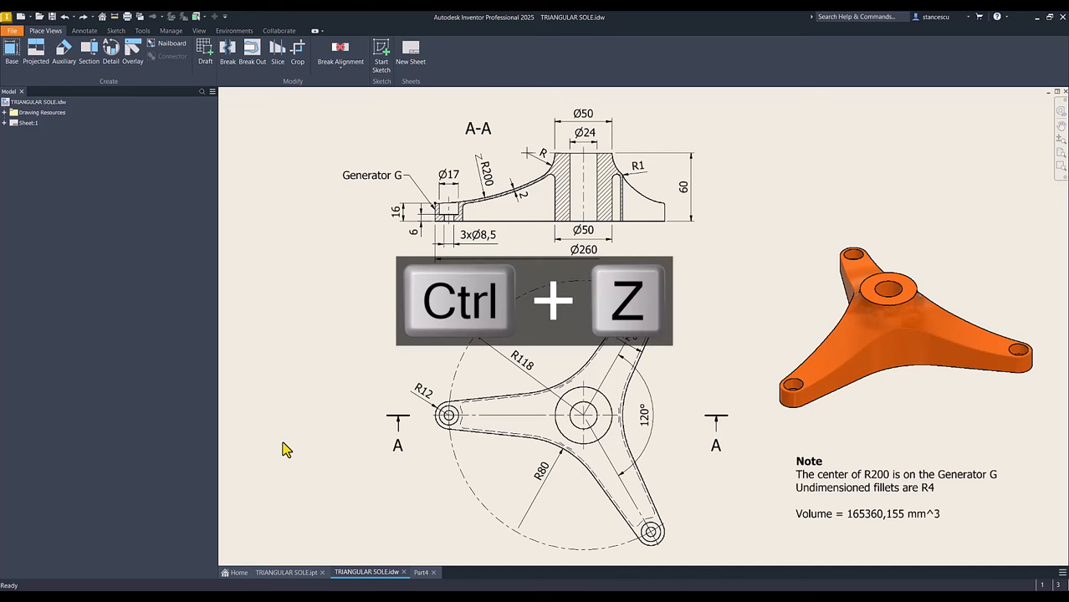
{"action": "left_click", "coordinate": [819, 508]}
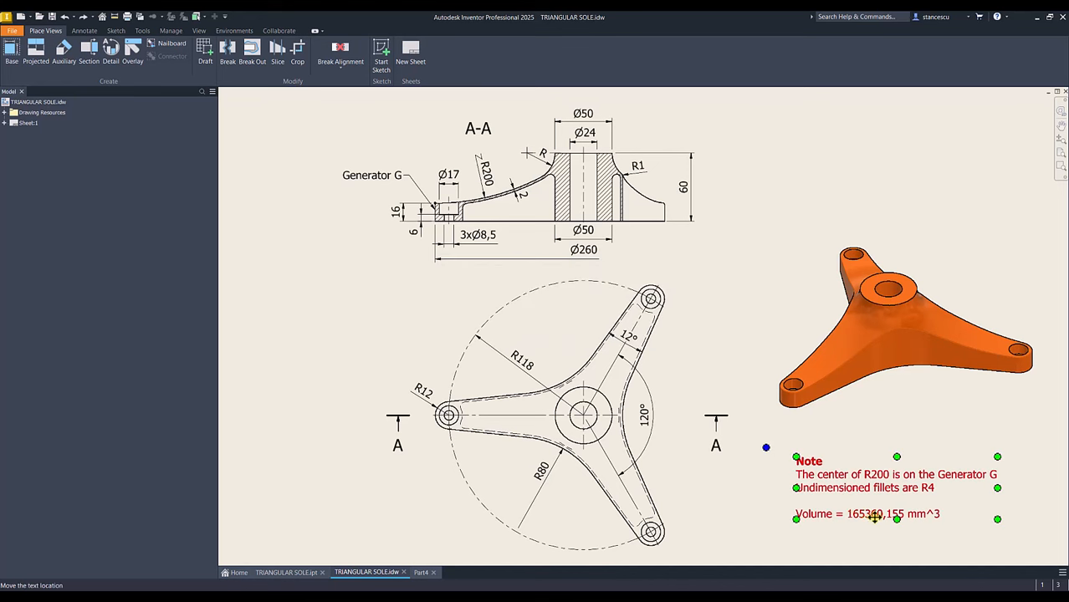
Step: Fillet the upper outer edge loop around the three arms of Part4 with a constant radius of 1 mm
{"action": "left_click", "coordinate": [421, 573]}
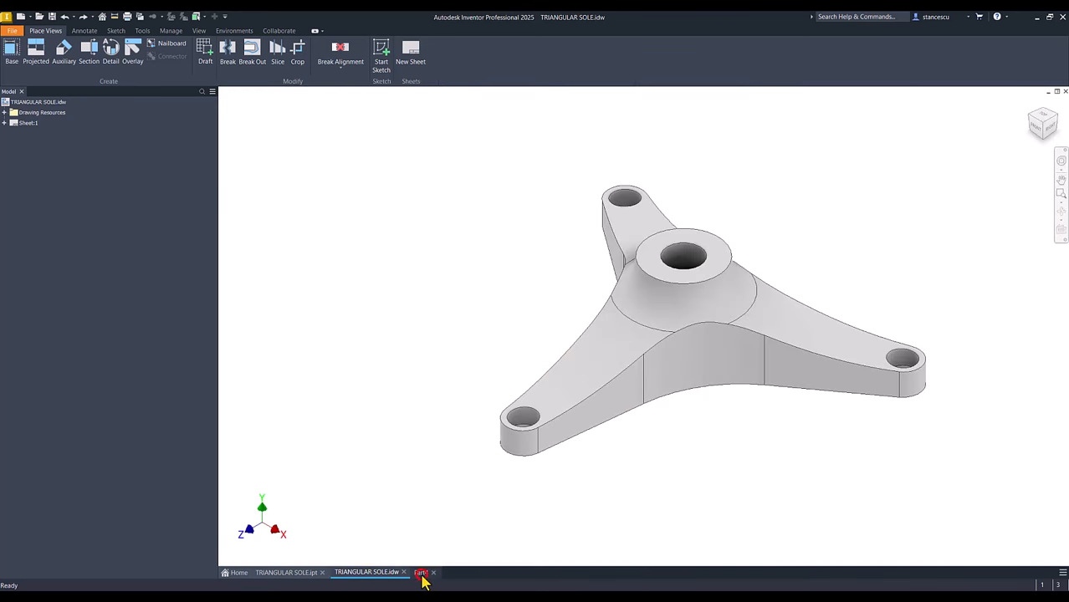
{"action": "left_click", "coordinate": [577, 401]}
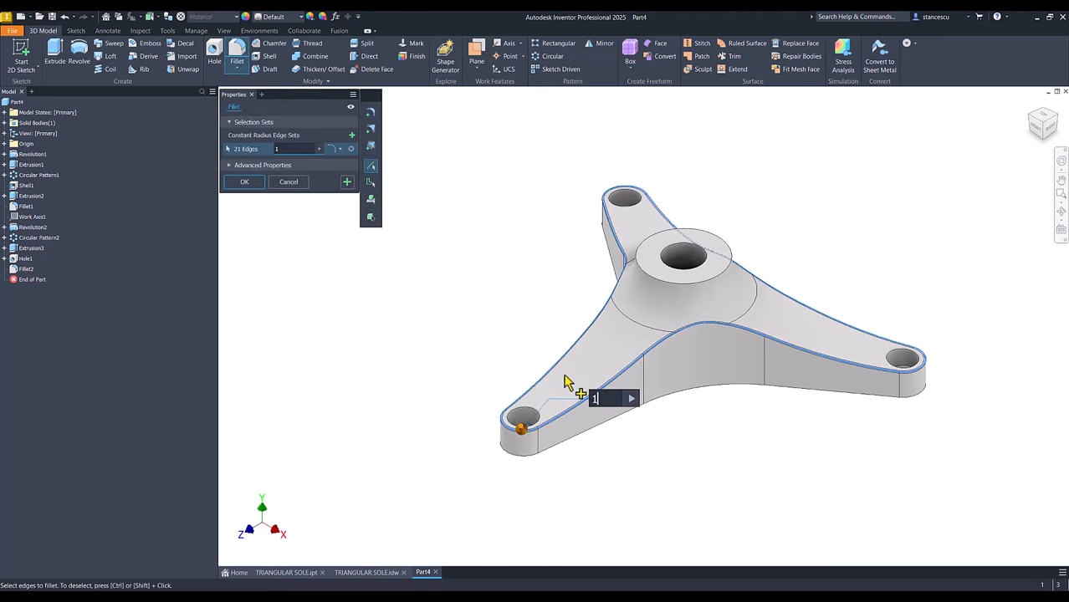
{"action": "left_click", "coordinate": [251, 186]}
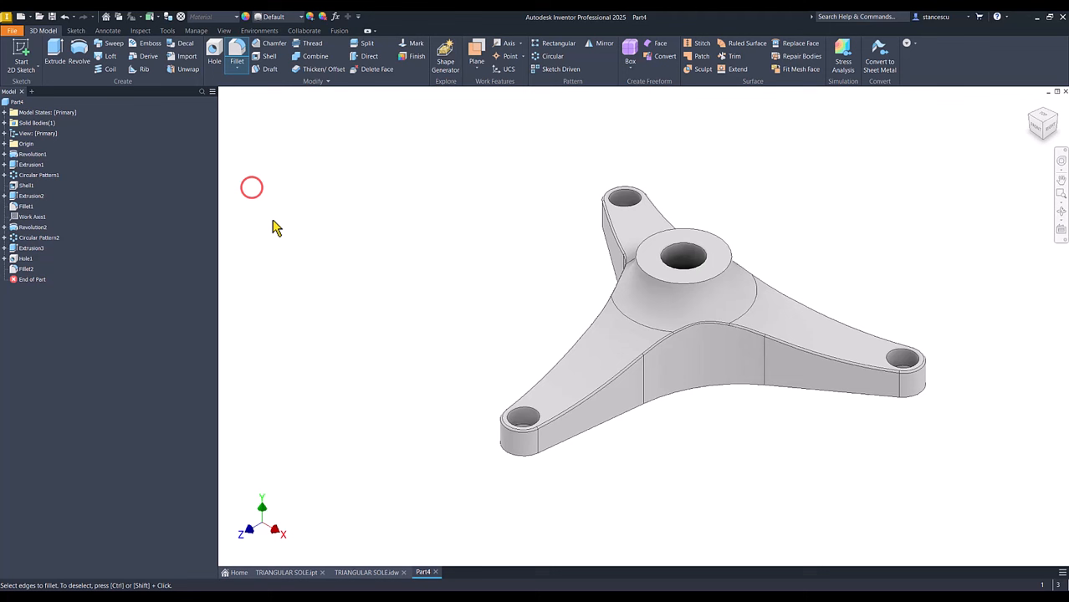
{"action": "left_click", "coordinate": [329, 301]}
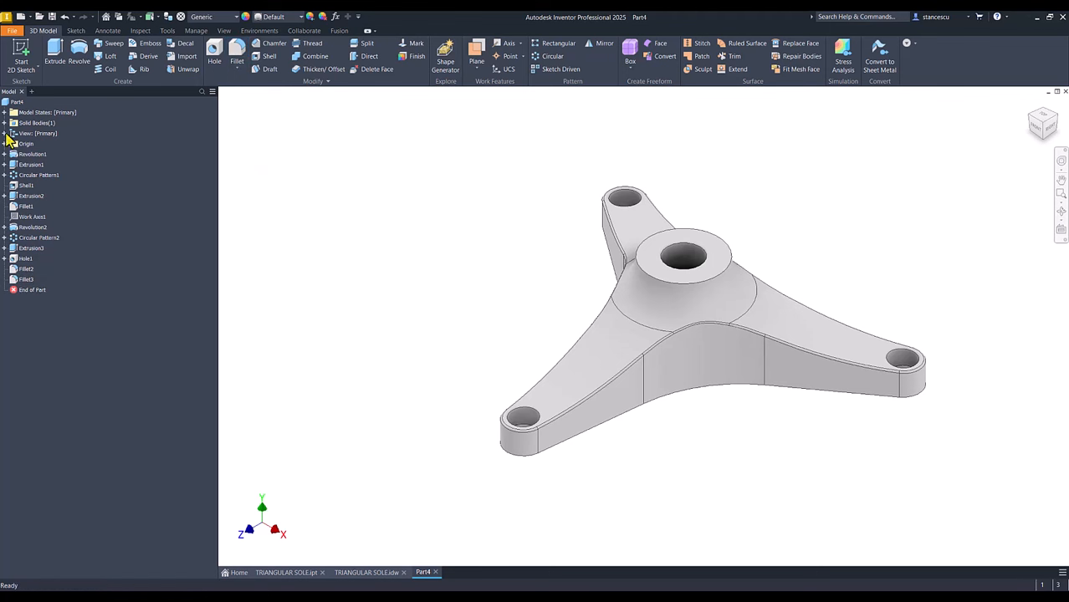
Step: Calculate the filleted part's physical properties in its iProperties and copy the volume value
{"action": "right_click", "coordinate": [13, 103]}
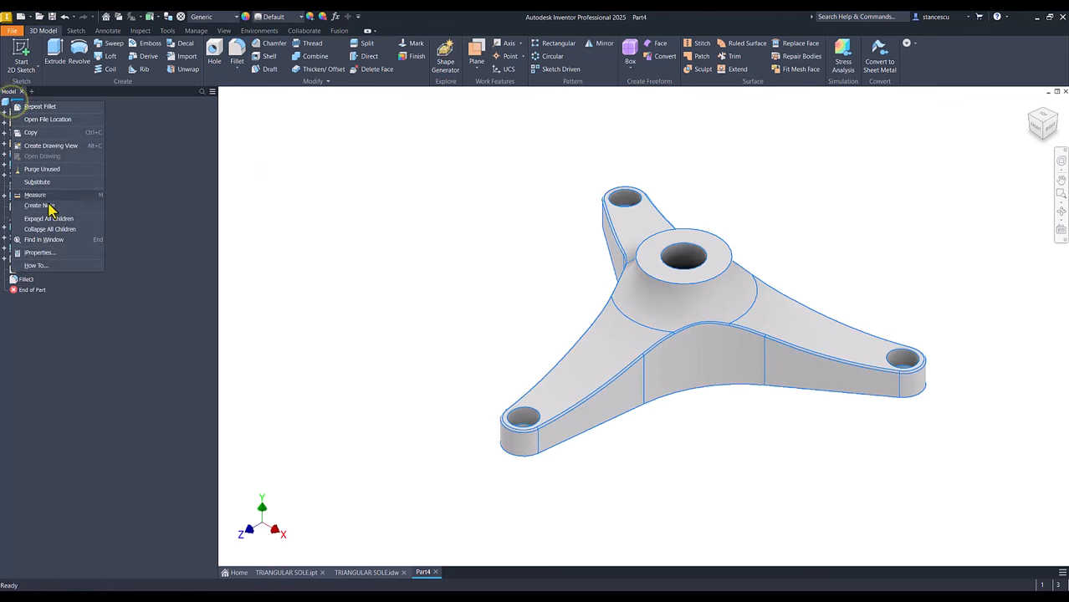
{"action": "left_click", "coordinate": [38, 252]}
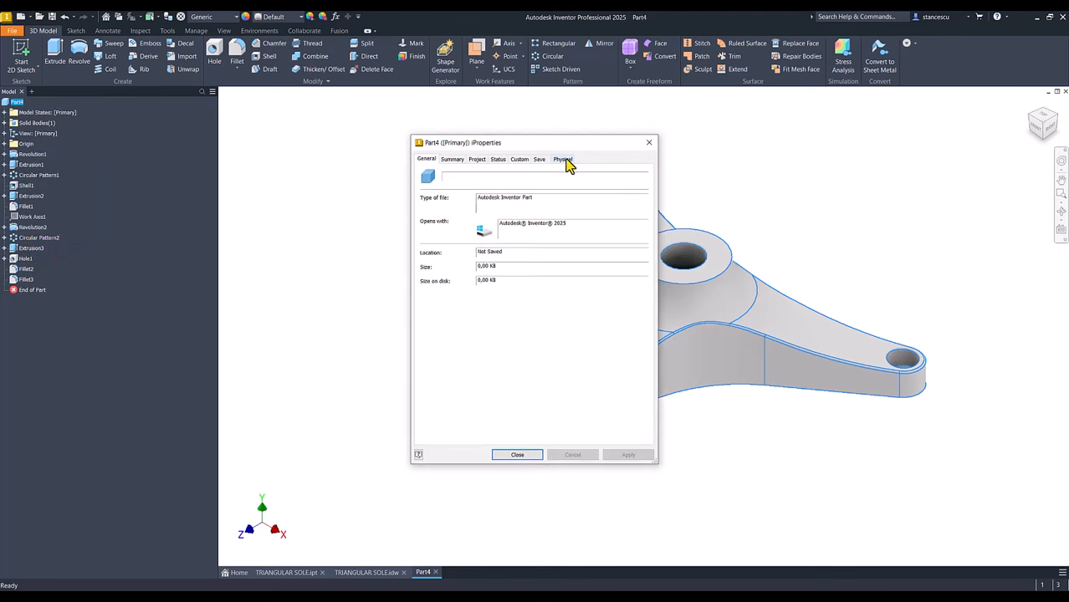
{"action": "left_click", "coordinate": [566, 163]}
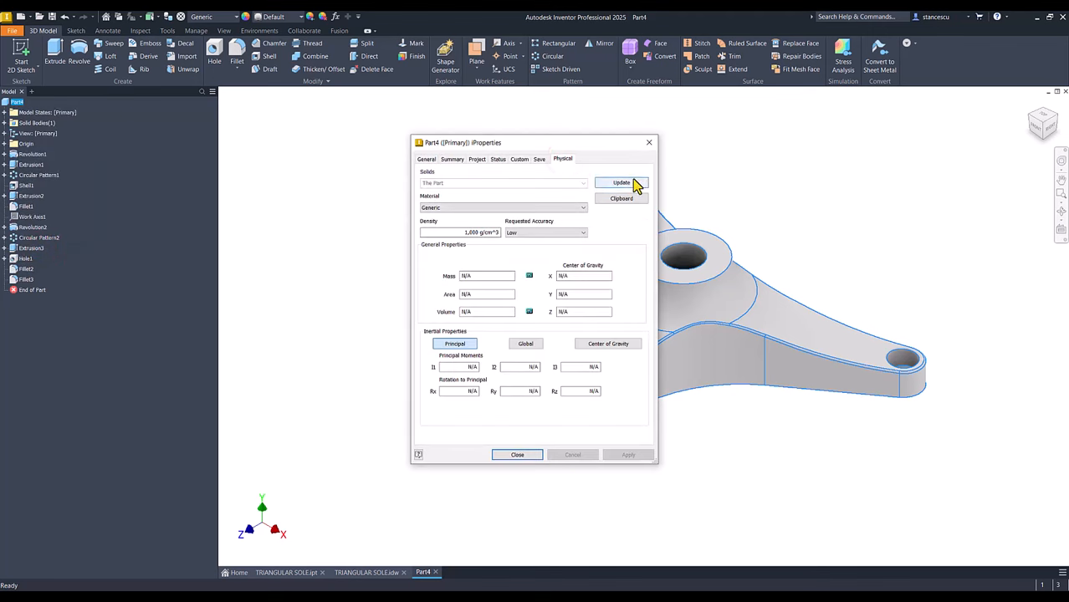
{"action": "left_click", "coordinate": [633, 184]}
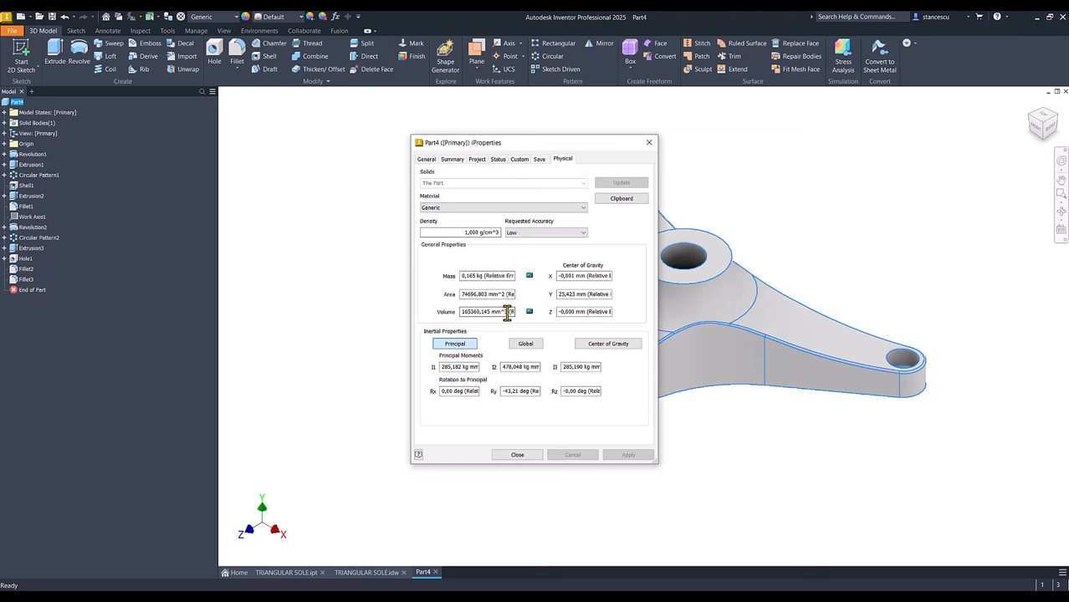
{"action": "left_click_drag", "start_coordinate": [507, 313], "coordinate": [461, 312]}
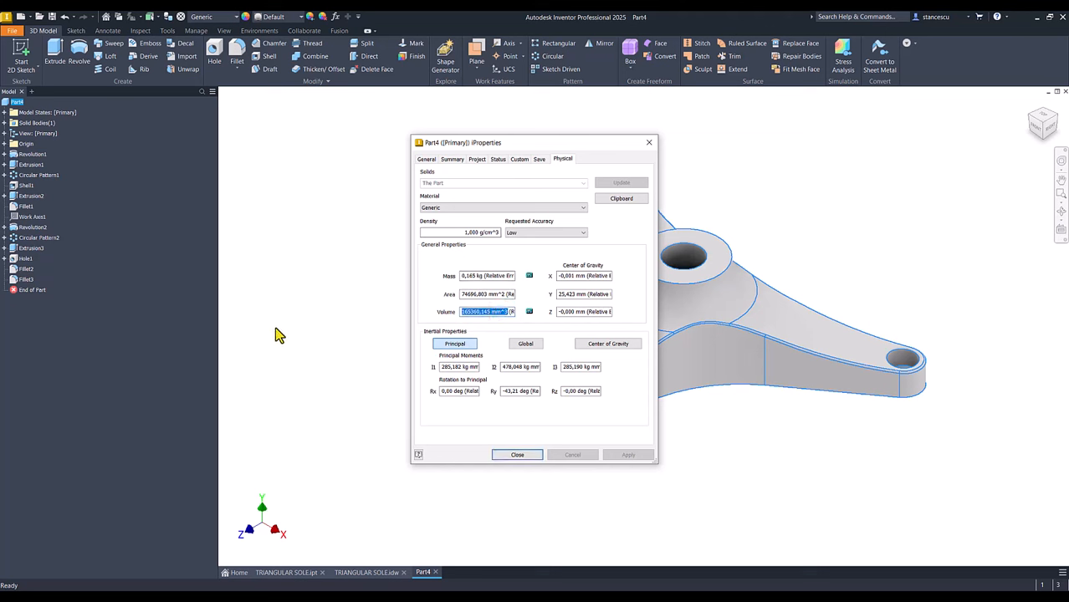
{"action": "key", "text": "ctrl+c"}
{"action": "left_click", "coordinate": [516, 456]}
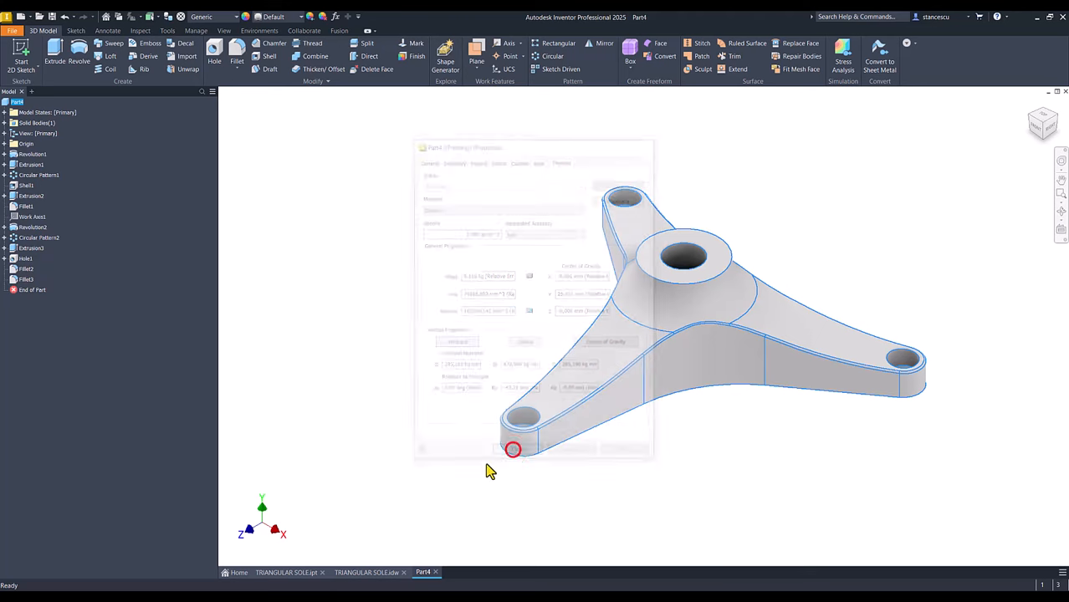
Step: Paste the copied volume, 165360,145 mm^3, on a new line below the existing volume in the TRIANGULAR SOLE.idw note
{"action": "left_click", "coordinate": [375, 574]}
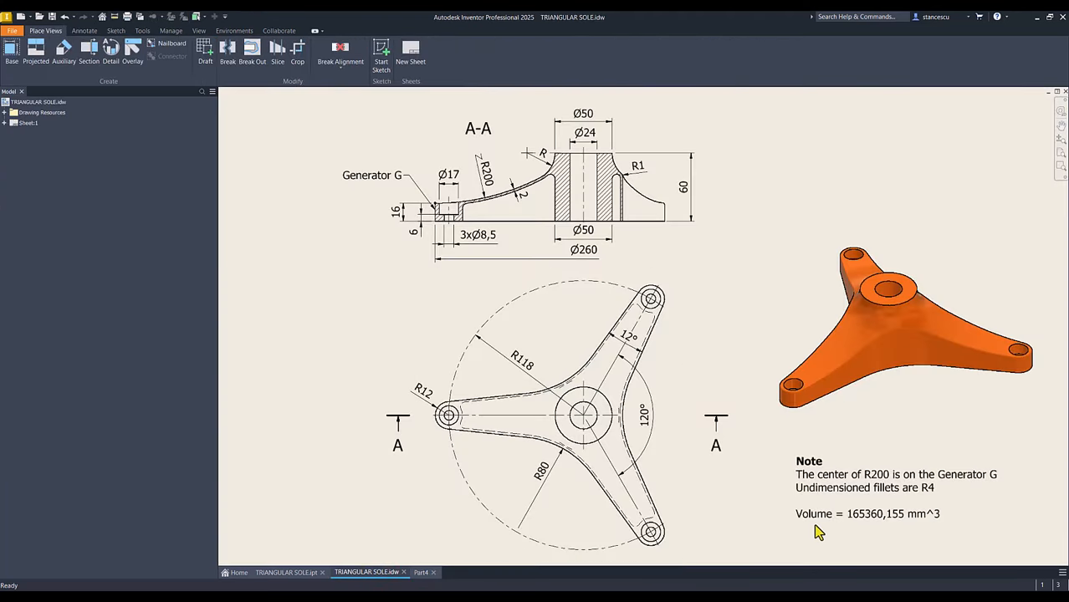
{"action": "double_click", "coordinate": [860, 513]}
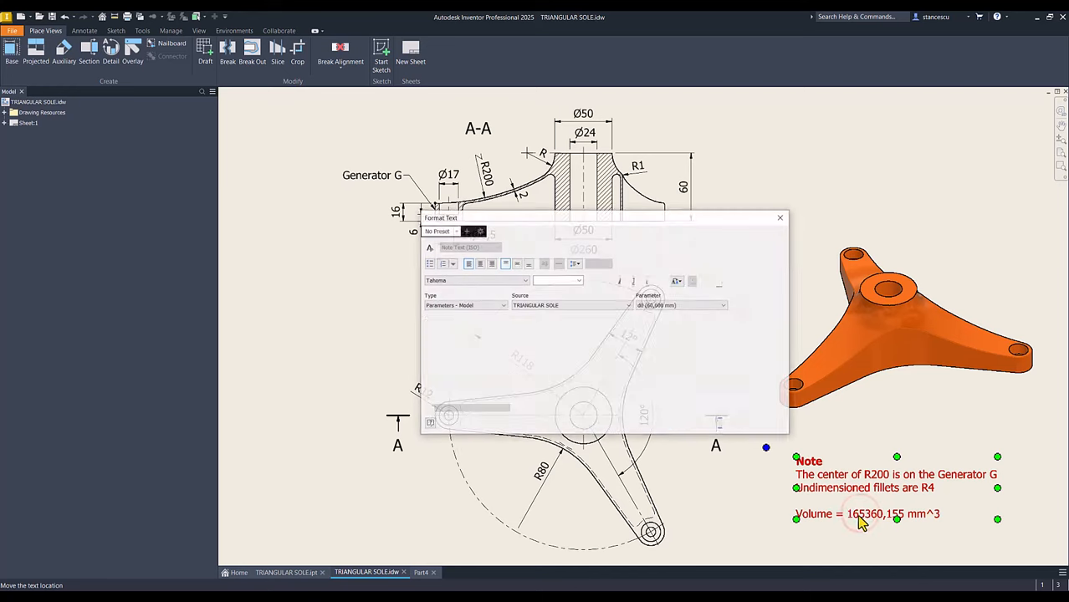
{"action": "key", "text": "Return"}
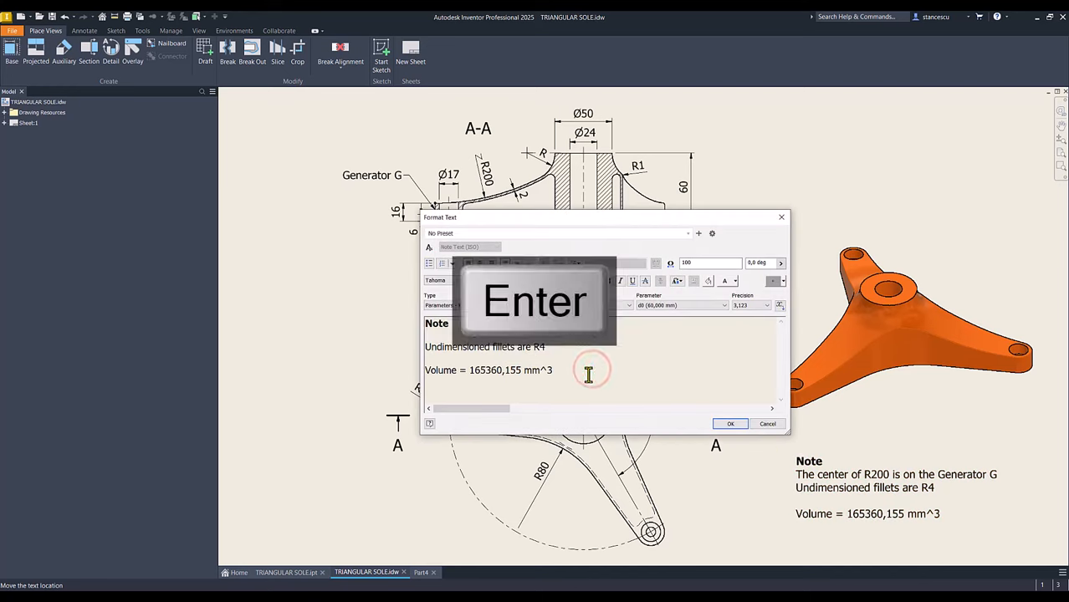
{"action": "key", "text": "ctrl+v"}
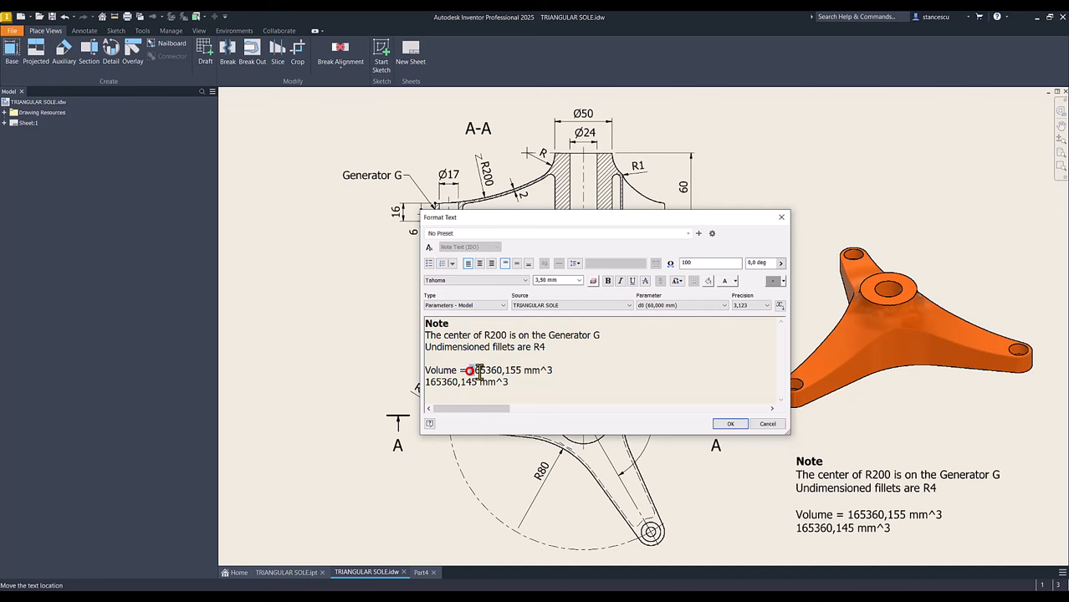
Step: Remove the old volume value and line break so 165360,145 mm^3 follows "Volume =", and accept the note
{"action": "left_click_drag", "start_coordinate": [469, 371], "coordinate": [577, 370]}
{"action": "key", "text": "Delete"}
{"action": "key", "text": "Delete"}
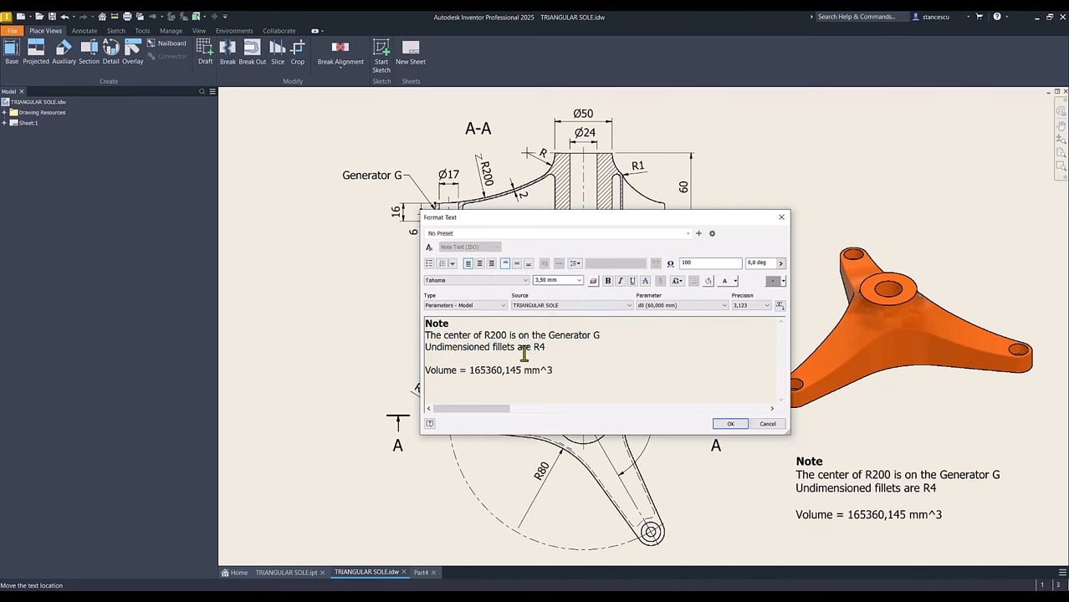
{"action": "left_click", "coordinate": [731, 425]}
{"action": "left_click", "coordinate": [381, 298]}
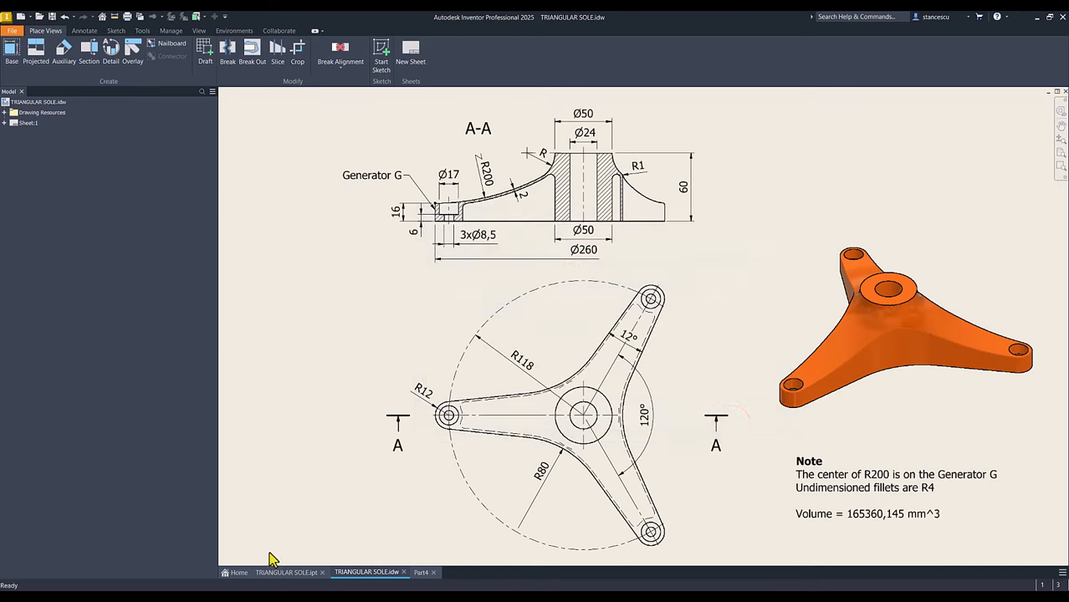
Step: Check the relative error given with the volume in Part4's physical properties
{"action": "left_click", "coordinate": [421, 572]}
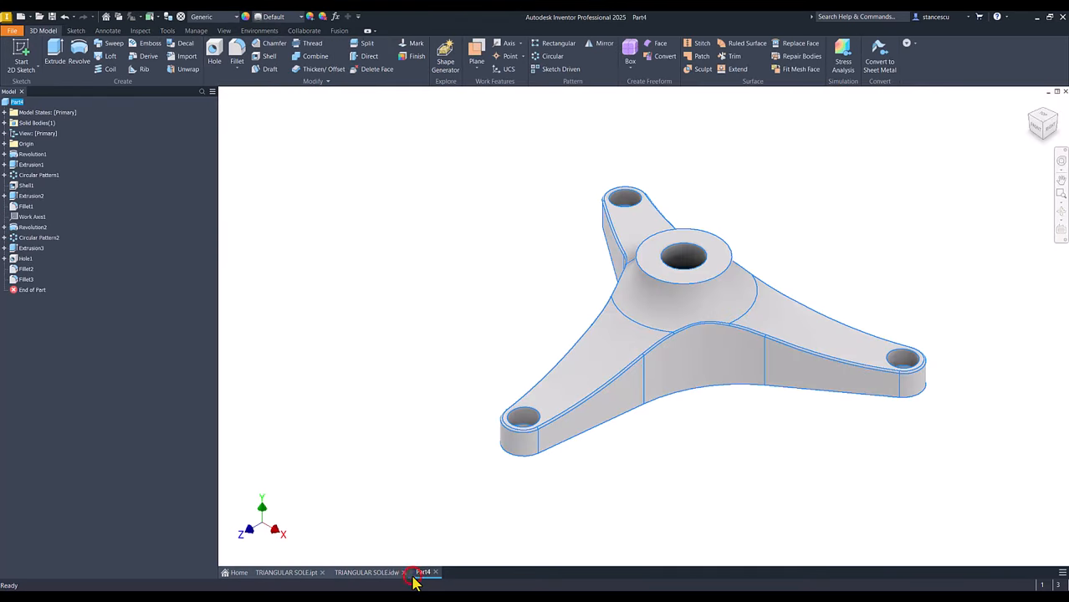
{"action": "left_click", "coordinate": [376, 321]}
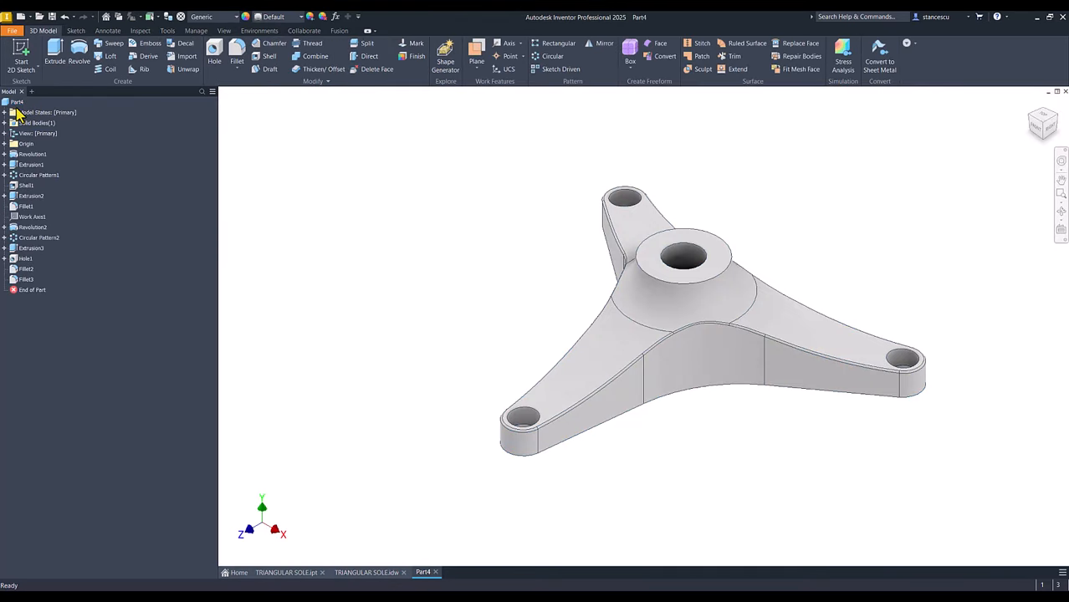
{"action": "right_click", "coordinate": [16, 104]}
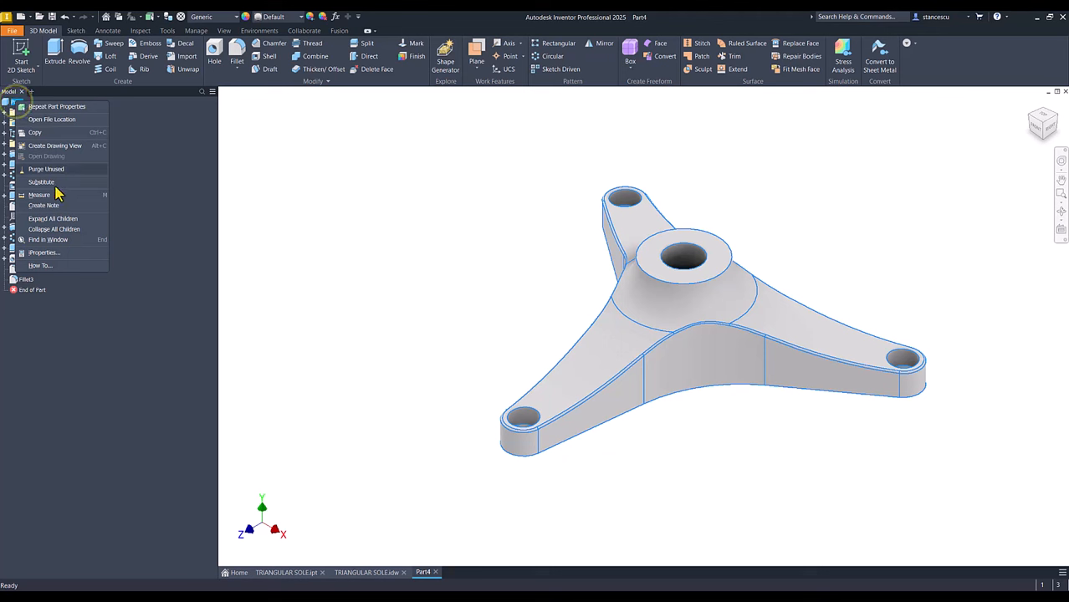
{"action": "left_click", "coordinate": [48, 253]}
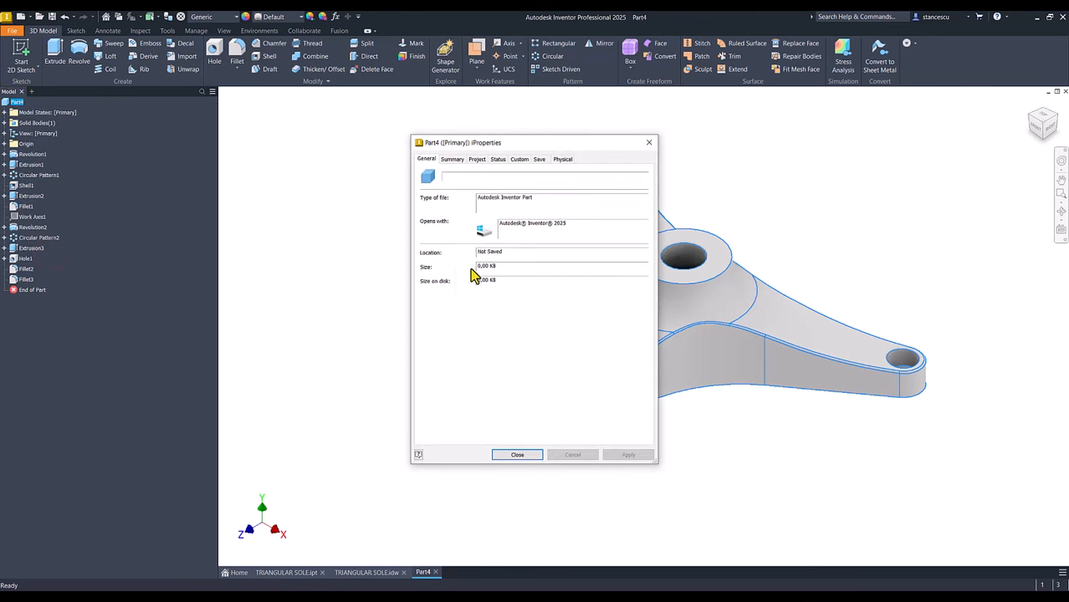
{"action": "left_click", "coordinate": [562, 159]}
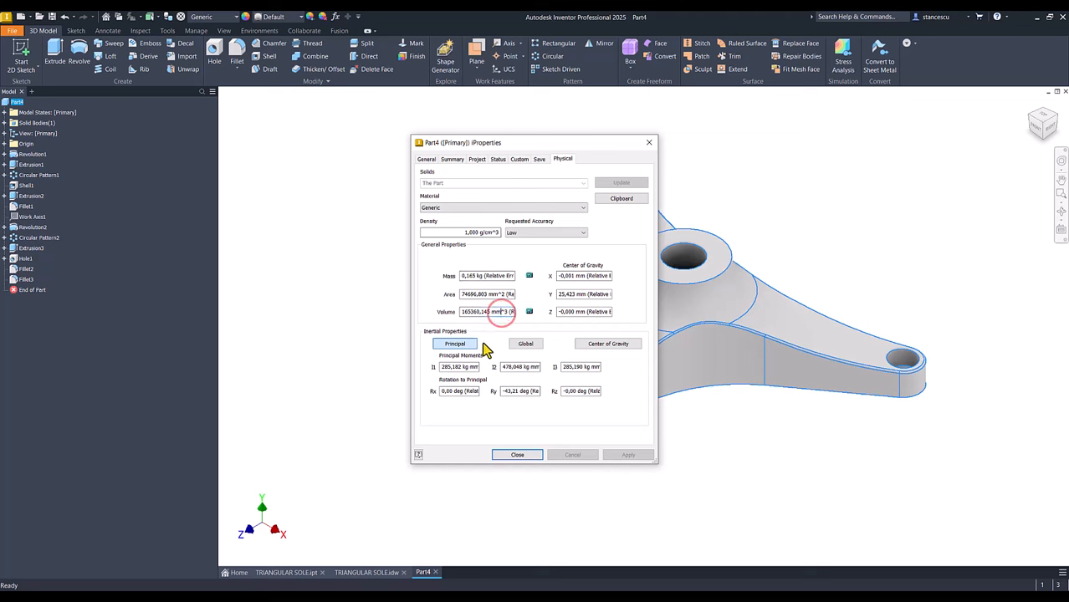
{"action": "key", "text": "End"}
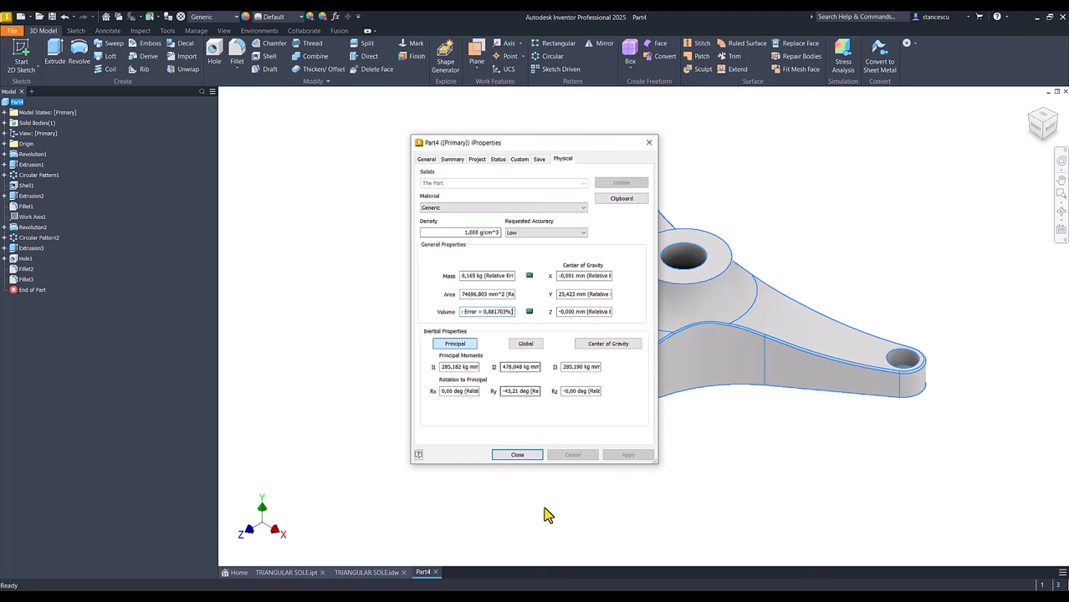
{"action": "left_click", "coordinate": [534, 457]}
{"action": "left_click", "coordinate": [432, 336]}
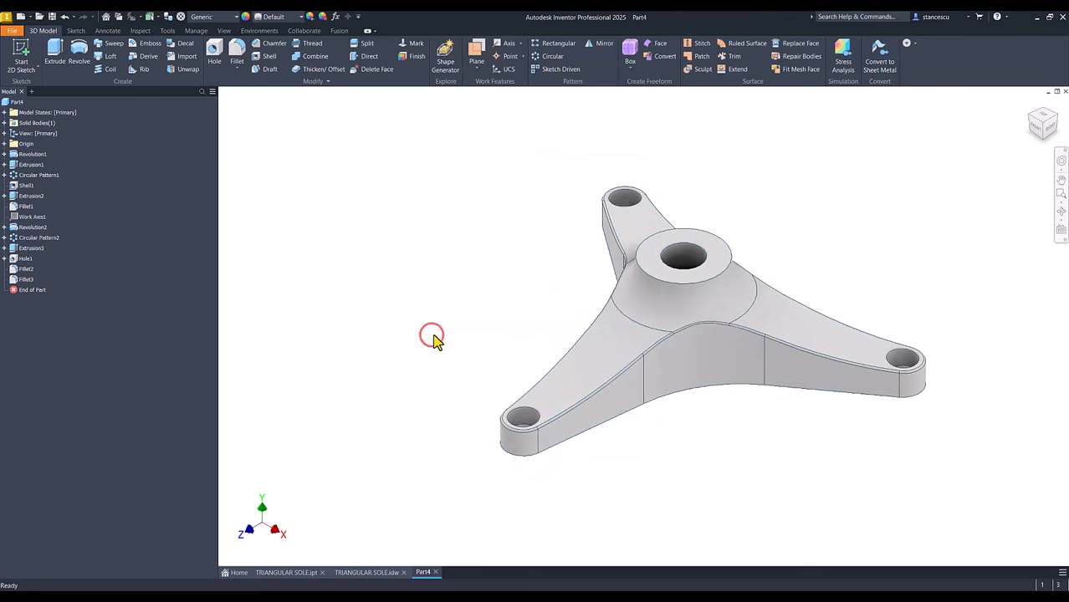
Step: Assign the ABS Plastic material from the Inventor Material Library to the part
{"action": "left_click", "coordinate": [315, 227]}
{"action": "left_click", "coordinate": [211, 17]}
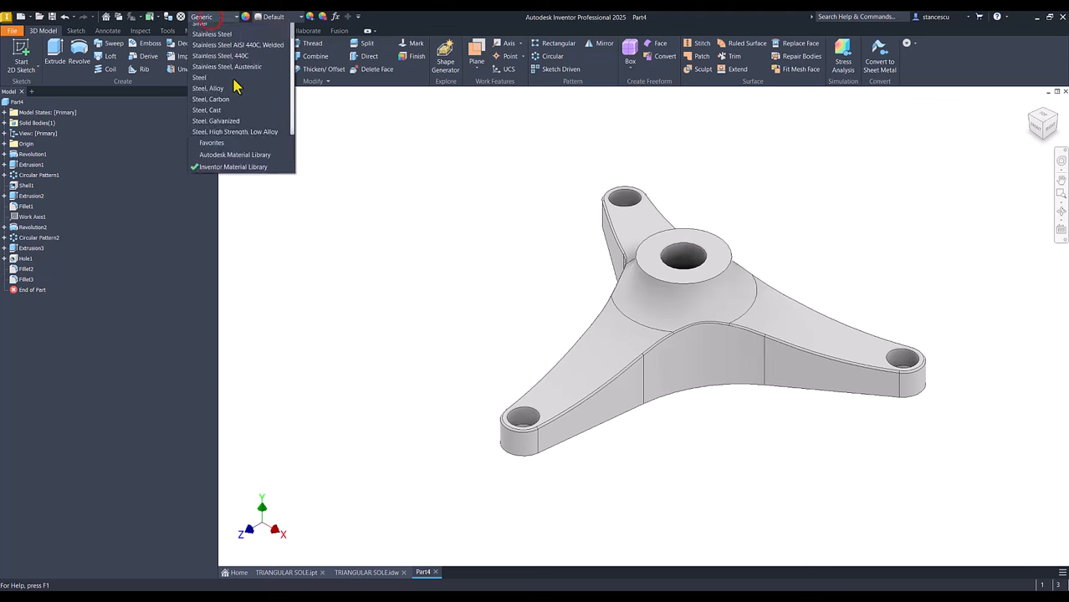
{"action": "scroll", "coordinate": [239, 84], "scroll_direction": "up", "scroll_amount": 5}
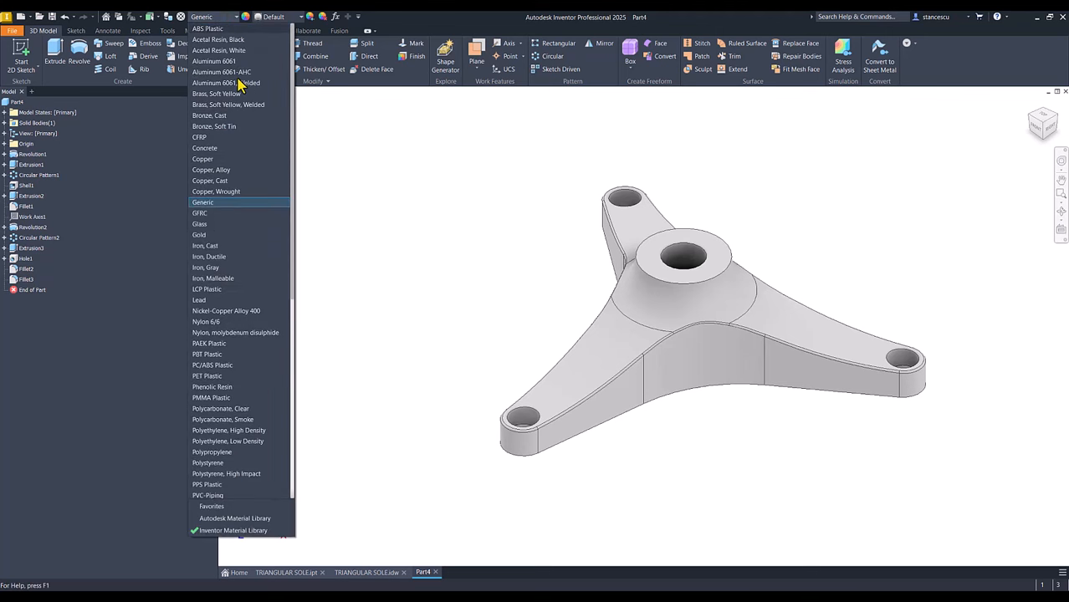
{"action": "left_click", "coordinate": [215, 28]}
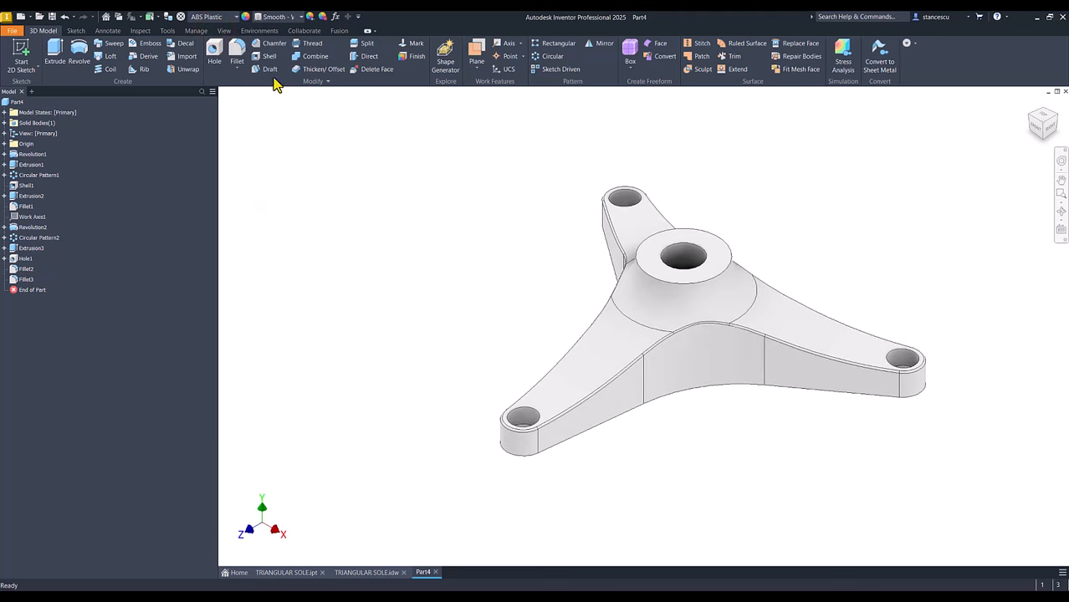
Step: Change the part's appearance to Smooth - Light Orange
{"action": "left_click", "coordinate": [276, 19]}
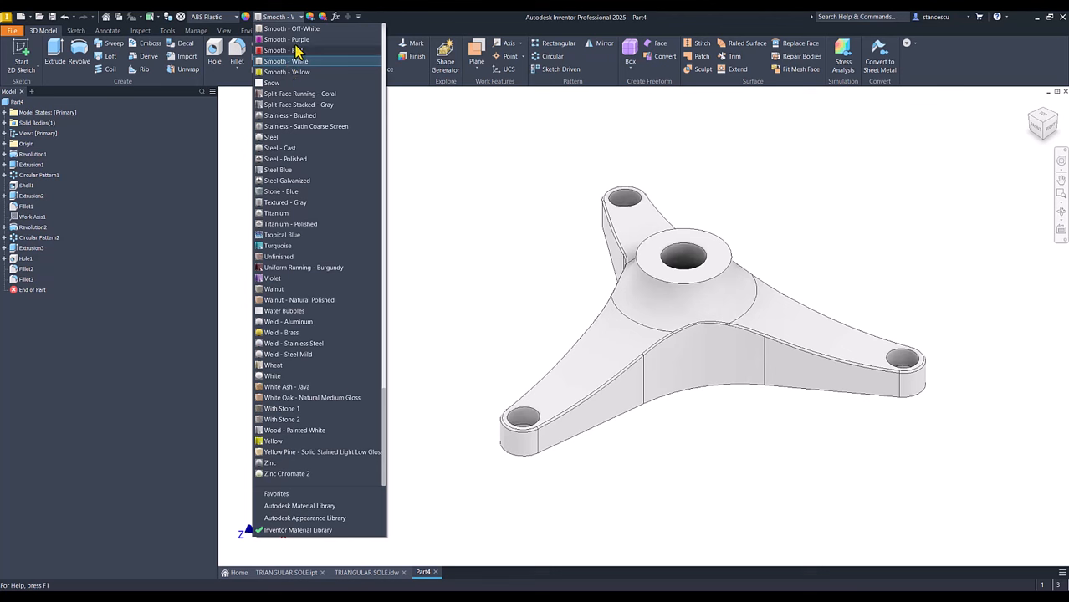
{"action": "scroll", "coordinate": [307, 75], "scroll_direction": "up", "scroll_amount": 2}
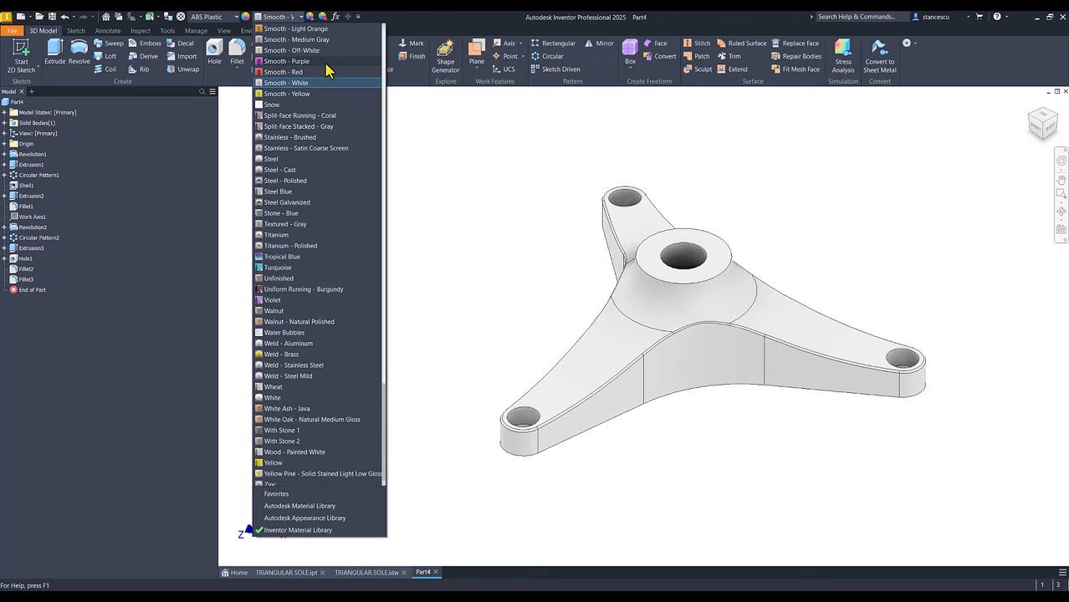
{"action": "scroll", "coordinate": [305, 99], "scroll_direction": "up", "scroll_amount": 3}
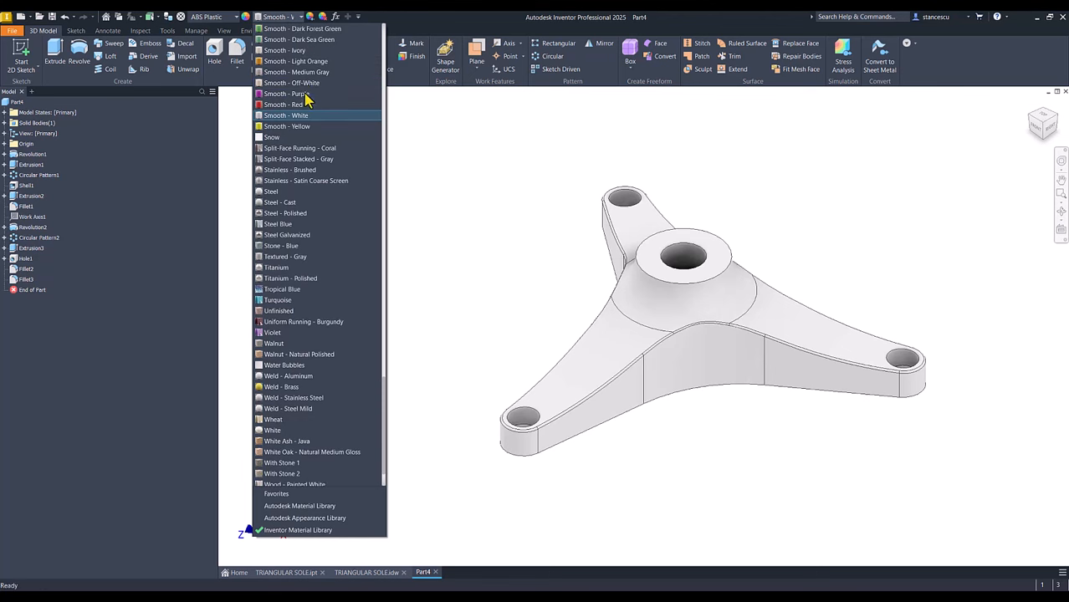
{"action": "left_click", "coordinate": [307, 63]}
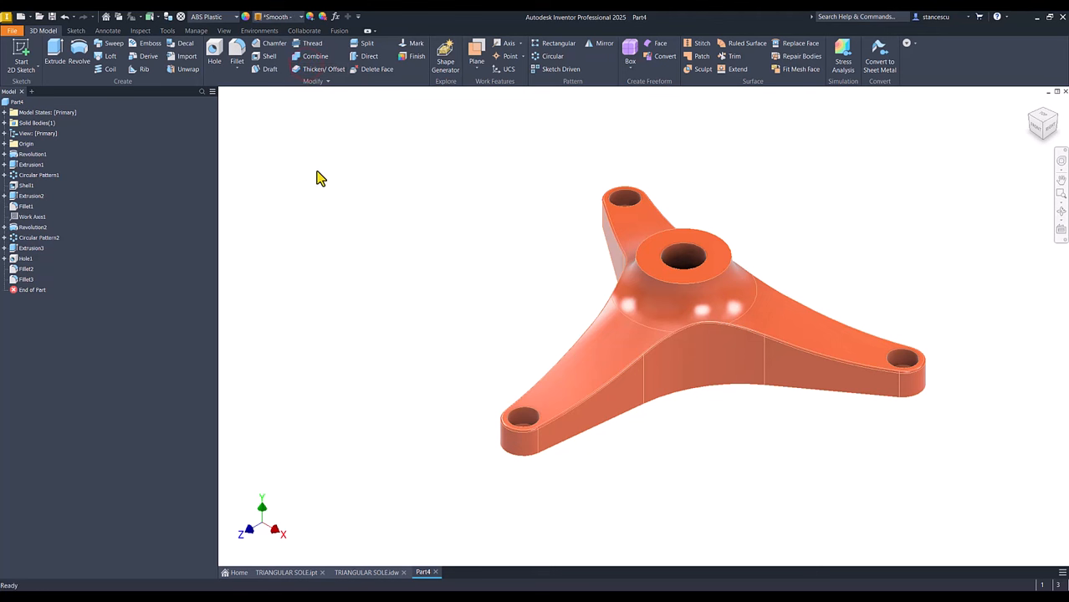
Step: Display the part in the Shaded visual style, without visible edges
{"action": "left_click", "coordinate": [225, 32]}
{"action": "left_click", "coordinate": [193, 65]}
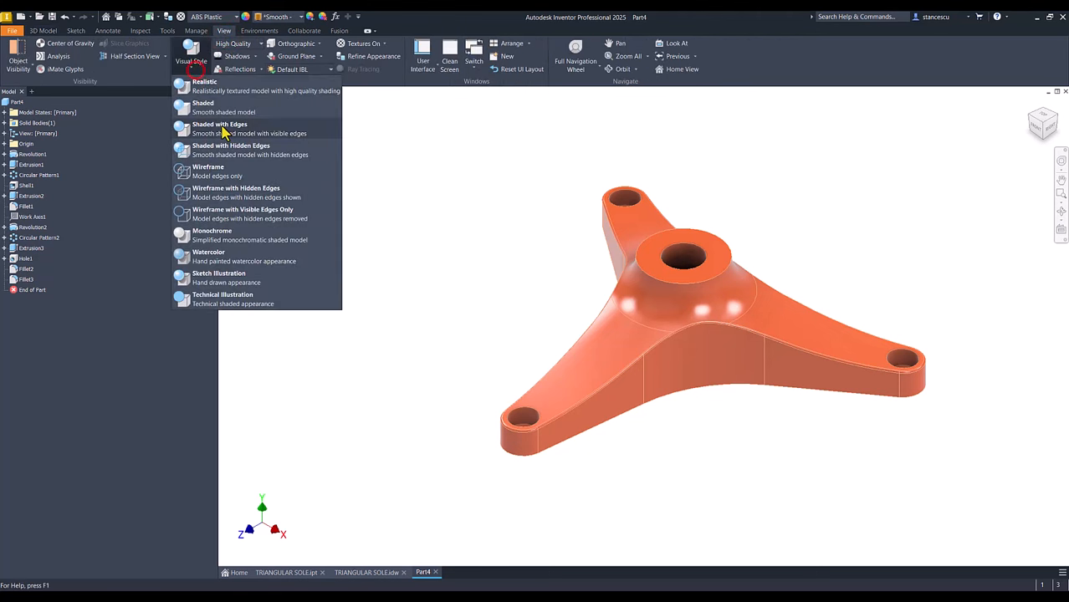
{"action": "left_click", "coordinate": [207, 109]}
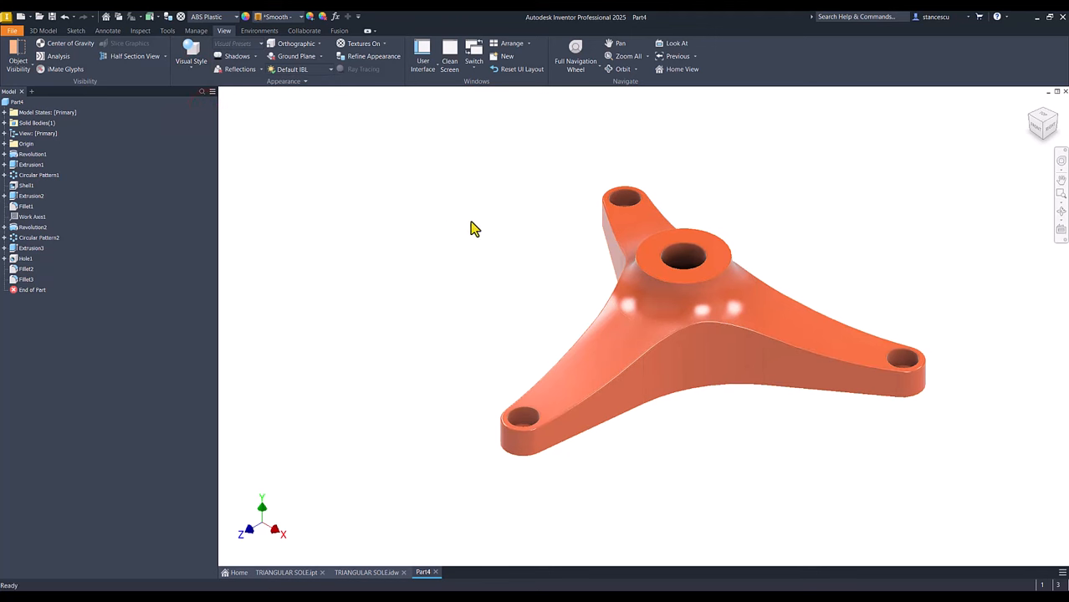
Step: Compare the finished part with the reference part TRIANGULAR SOLE.ipt, viewing both from the home view
{"action": "middle_click_drag", "start_coordinate": [486, 239], "coordinate": [488, 266], "text": "shift"}
{"action": "key", "text": "F6"}
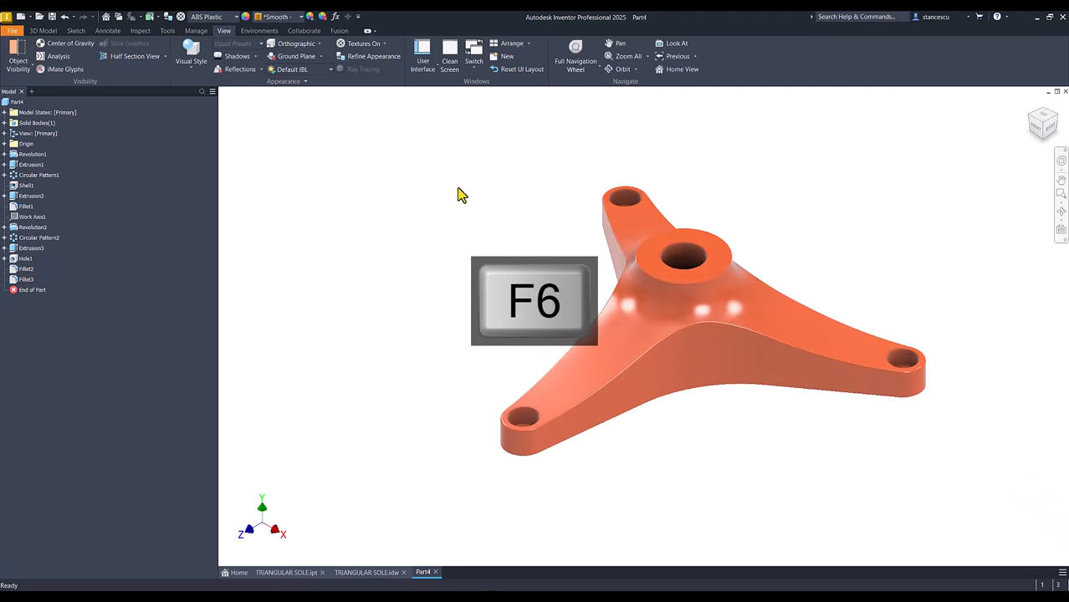
{"action": "left_click", "coordinate": [286, 574]}
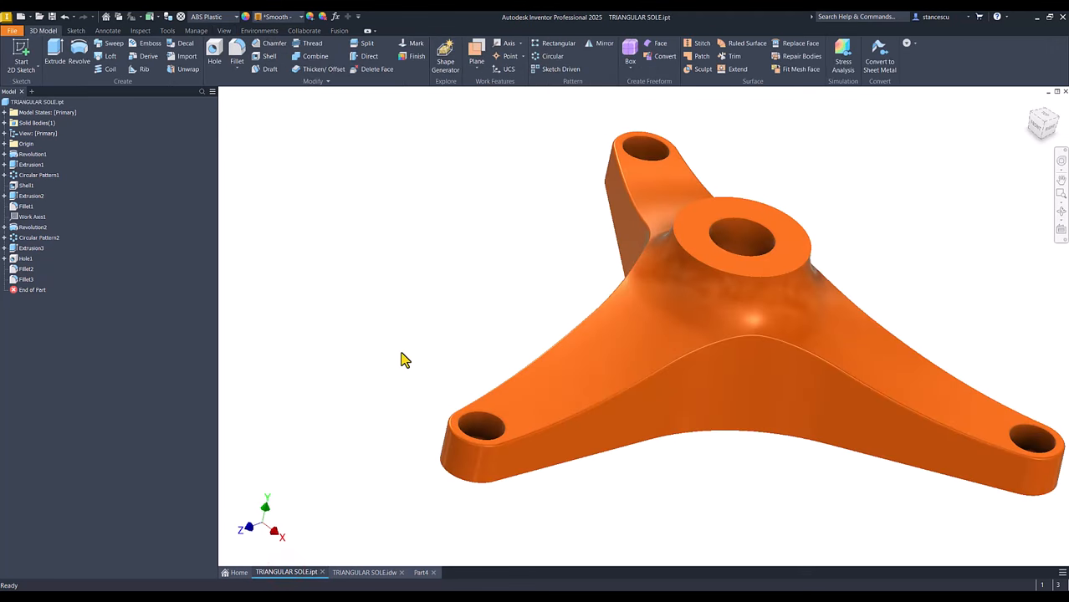
{"action": "key", "text": "F6"}
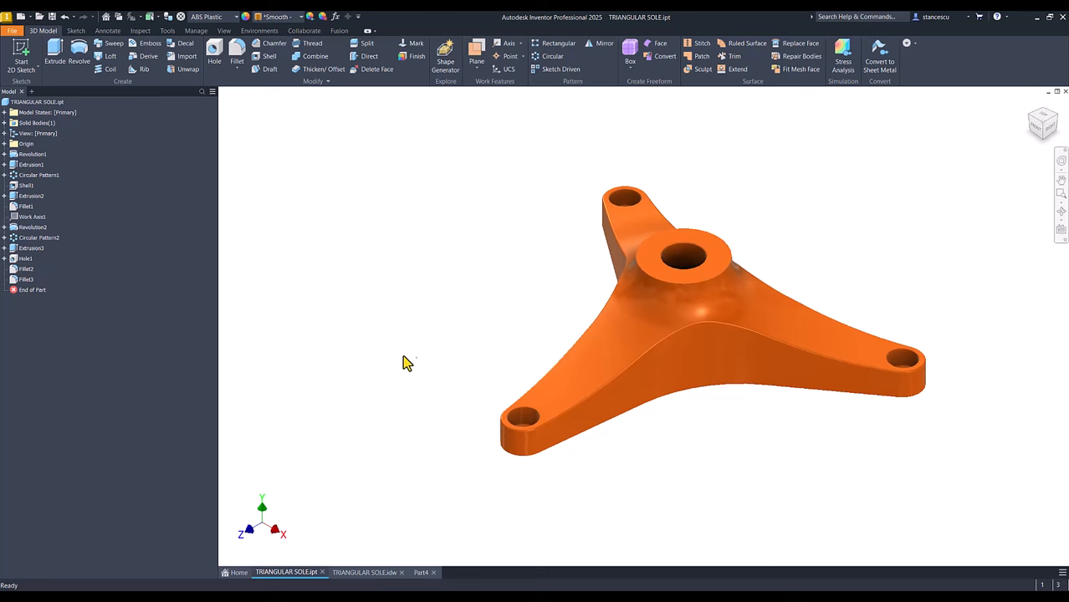
Step: Compare Part4's shading with the reference TRIANGULAR SOLE.ipt and set Part4's lighting style to Default Lights
{"action": "left_click", "coordinate": [420, 573]}
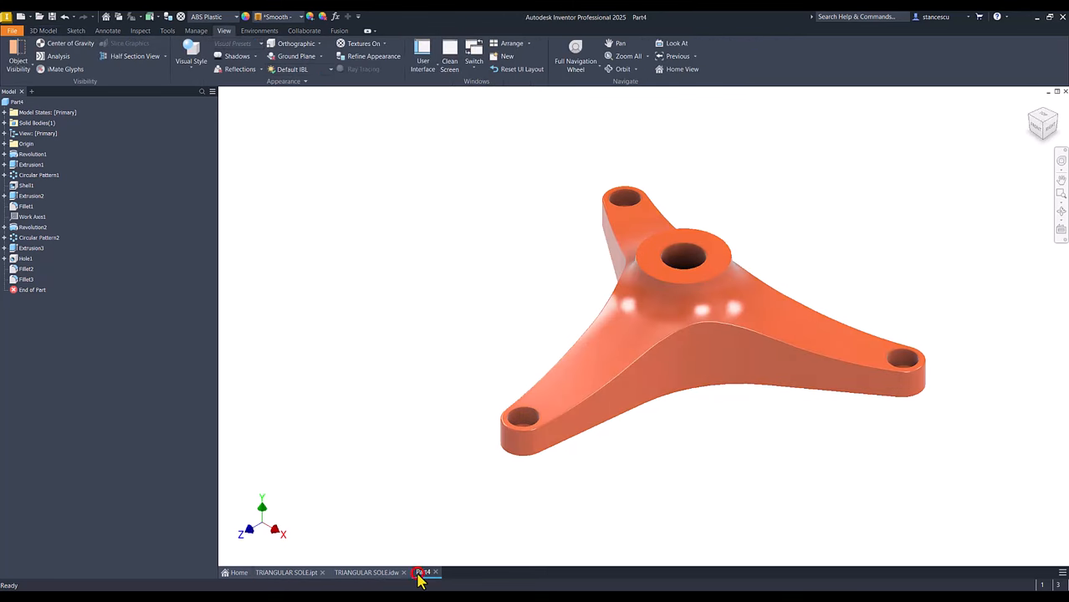
{"action": "left_click", "coordinate": [287, 573]}
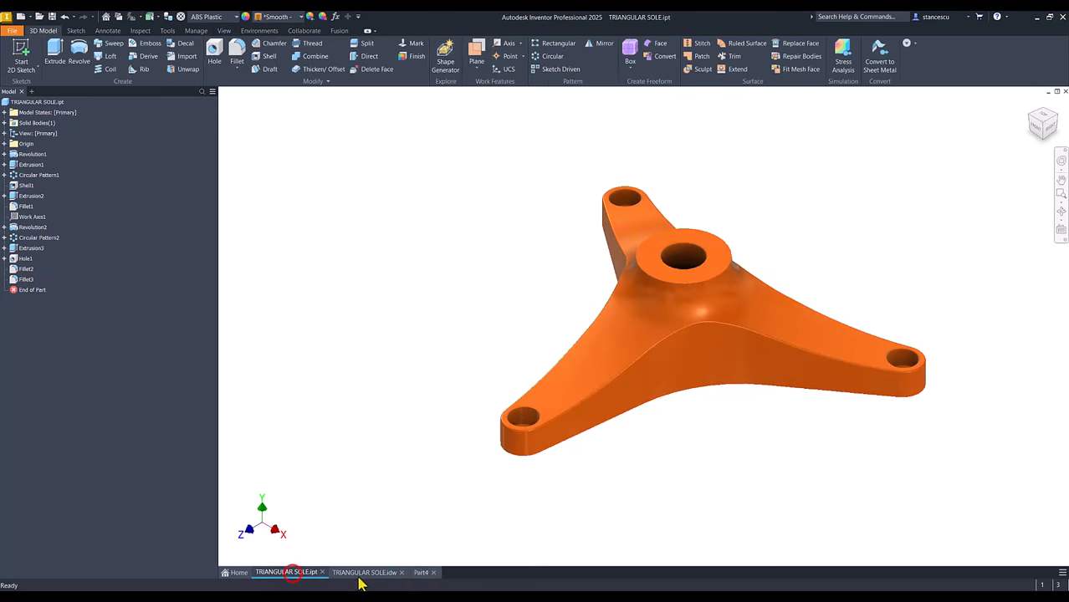
{"action": "left_click", "coordinate": [423, 574]}
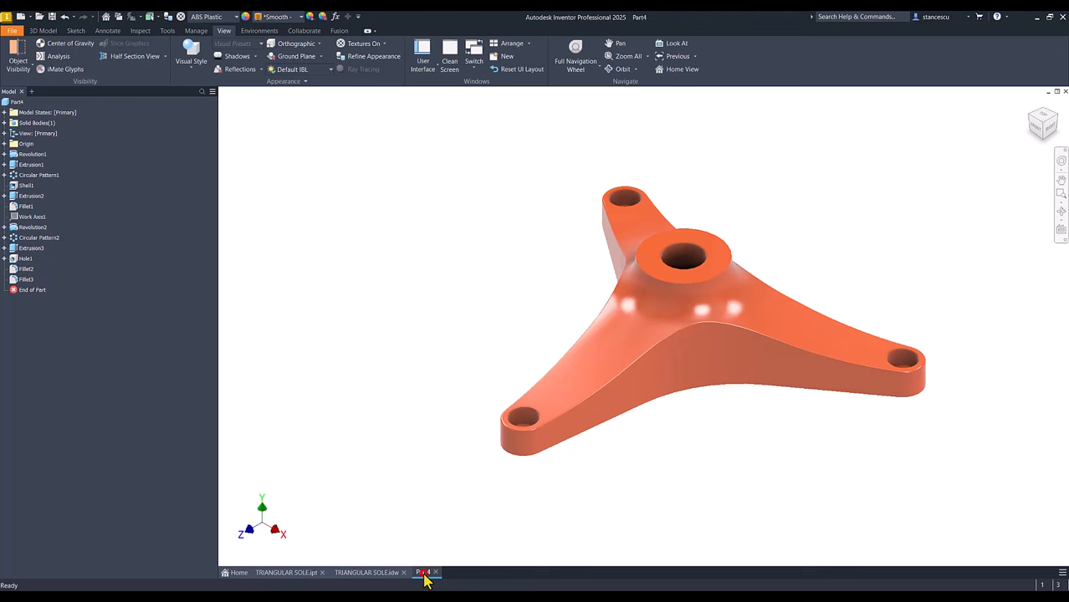
{"action": "left_click", "coordinate": [310, 76]}
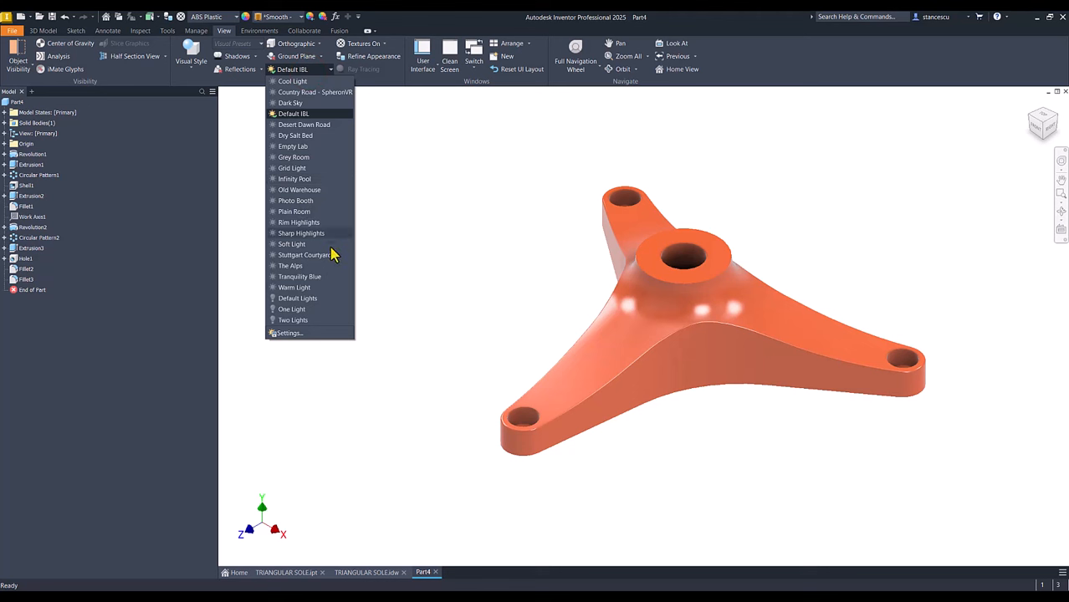
{"action": "left_click", "coordinate": [306, 299]}
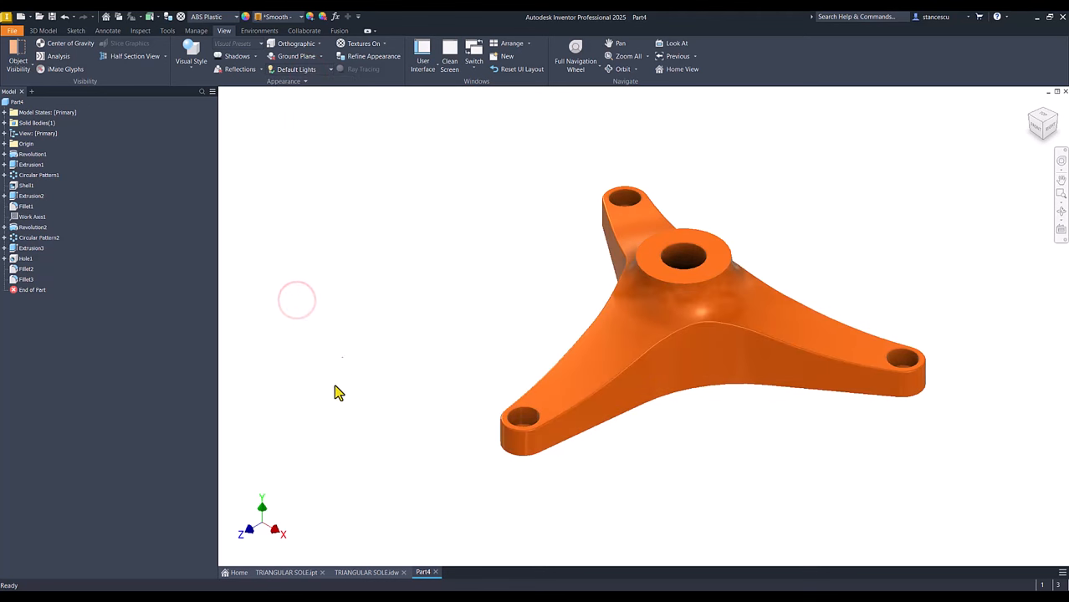
Step: Check Part4's colour and lighting against the reference part TRIANGULAR SOLE.ipt, ending on Part4
{"action": "left_click", "coordinate": [276, 572]}
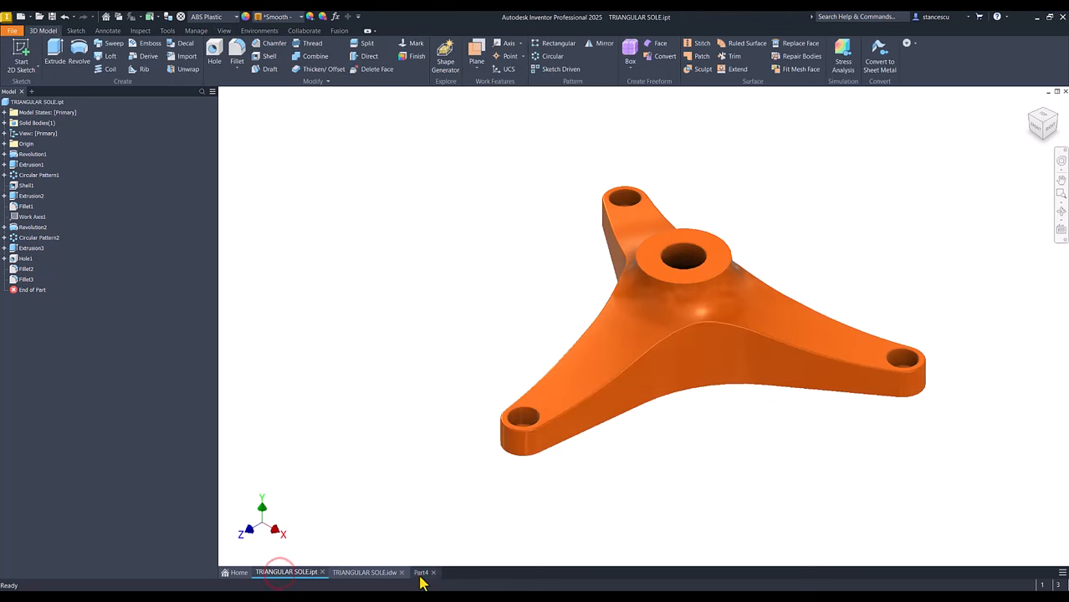
{"action": "left_click", "coordinate": [423, 572]}
{"action": "left_click", "coordinate": [274, 573]}
{"action": "left_click", "coordinate": [423, 572]}
{"action": "left_click", "coordinate": [416, 336]}
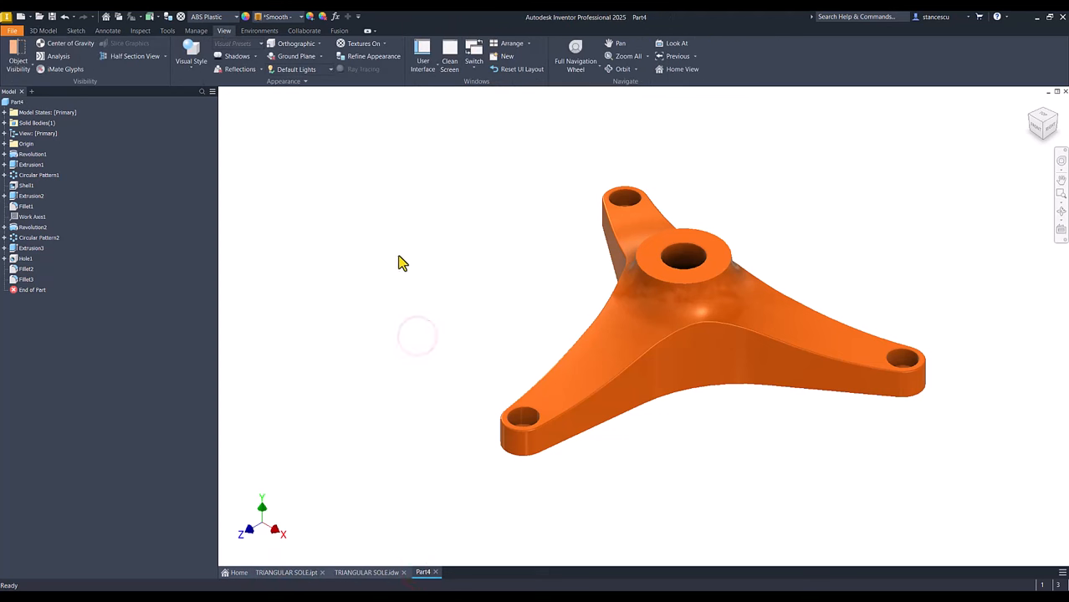